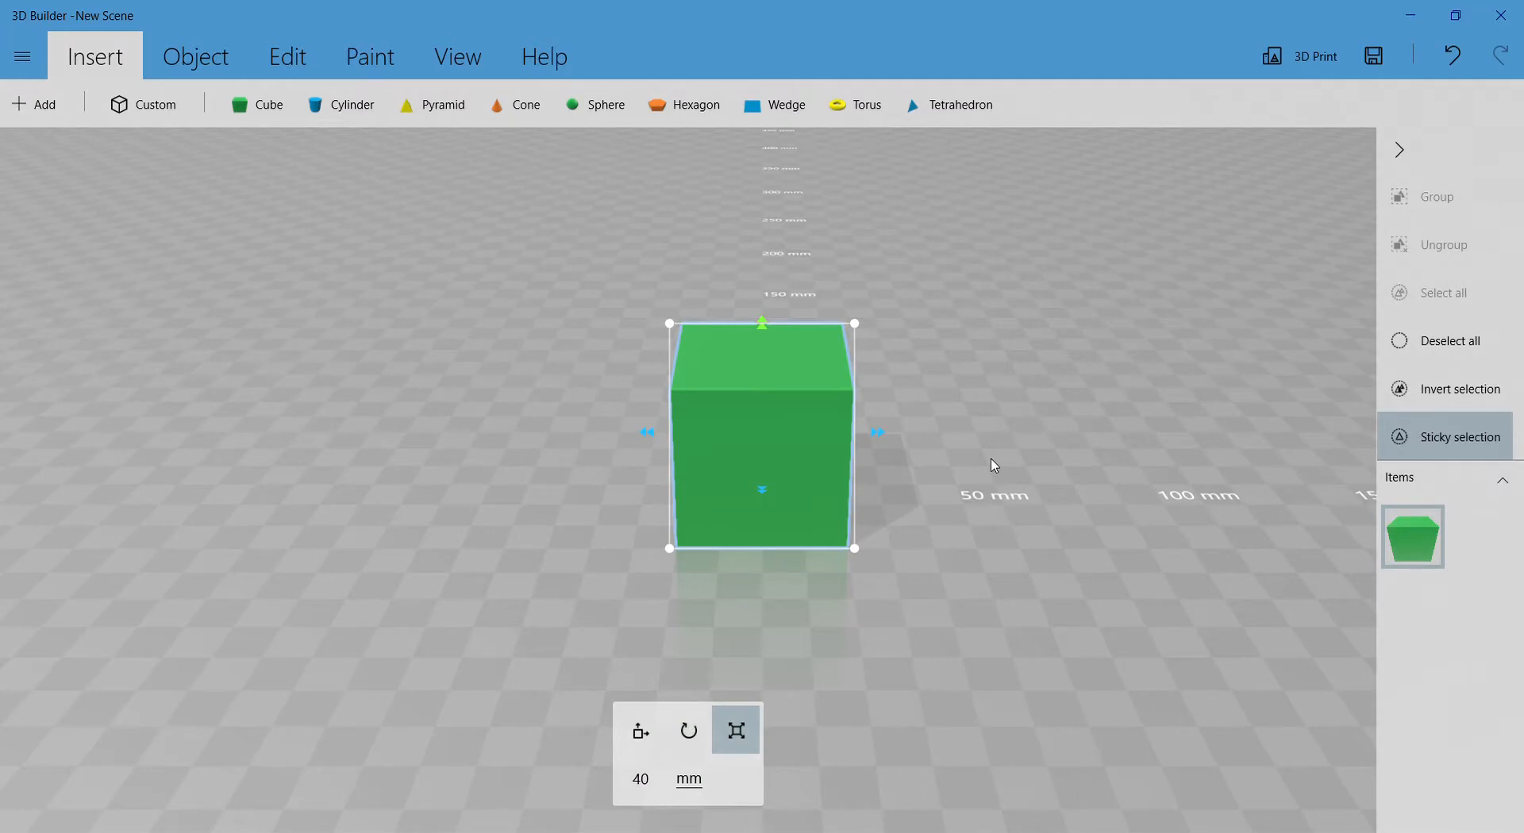
- Try to reshape the cube into a thin, enlarged upright slab about 12 mm thick
right_drag(995, 466, 658, 444)
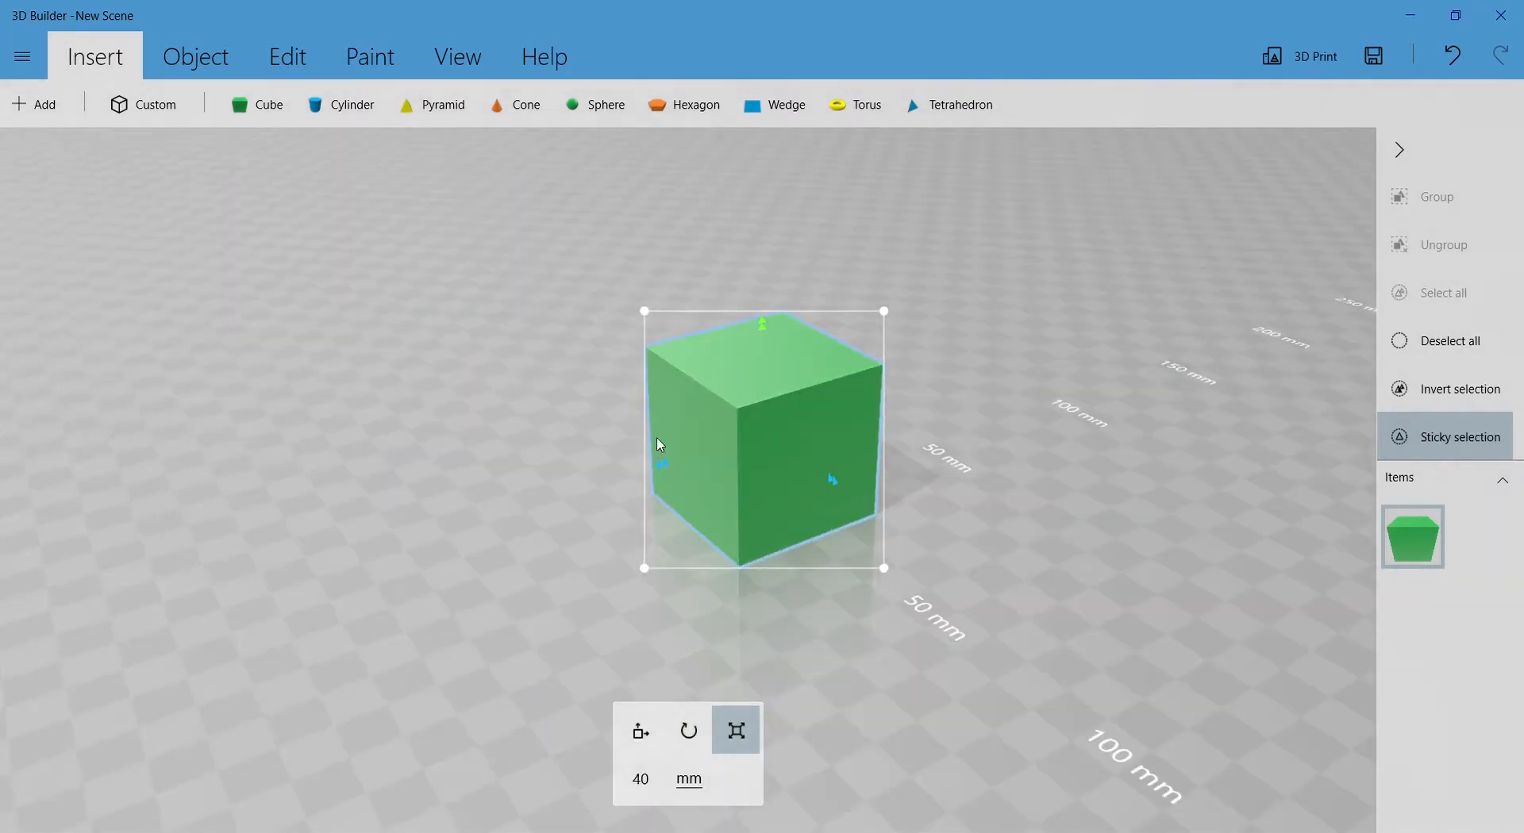
scroll(976, 419, down, 6)
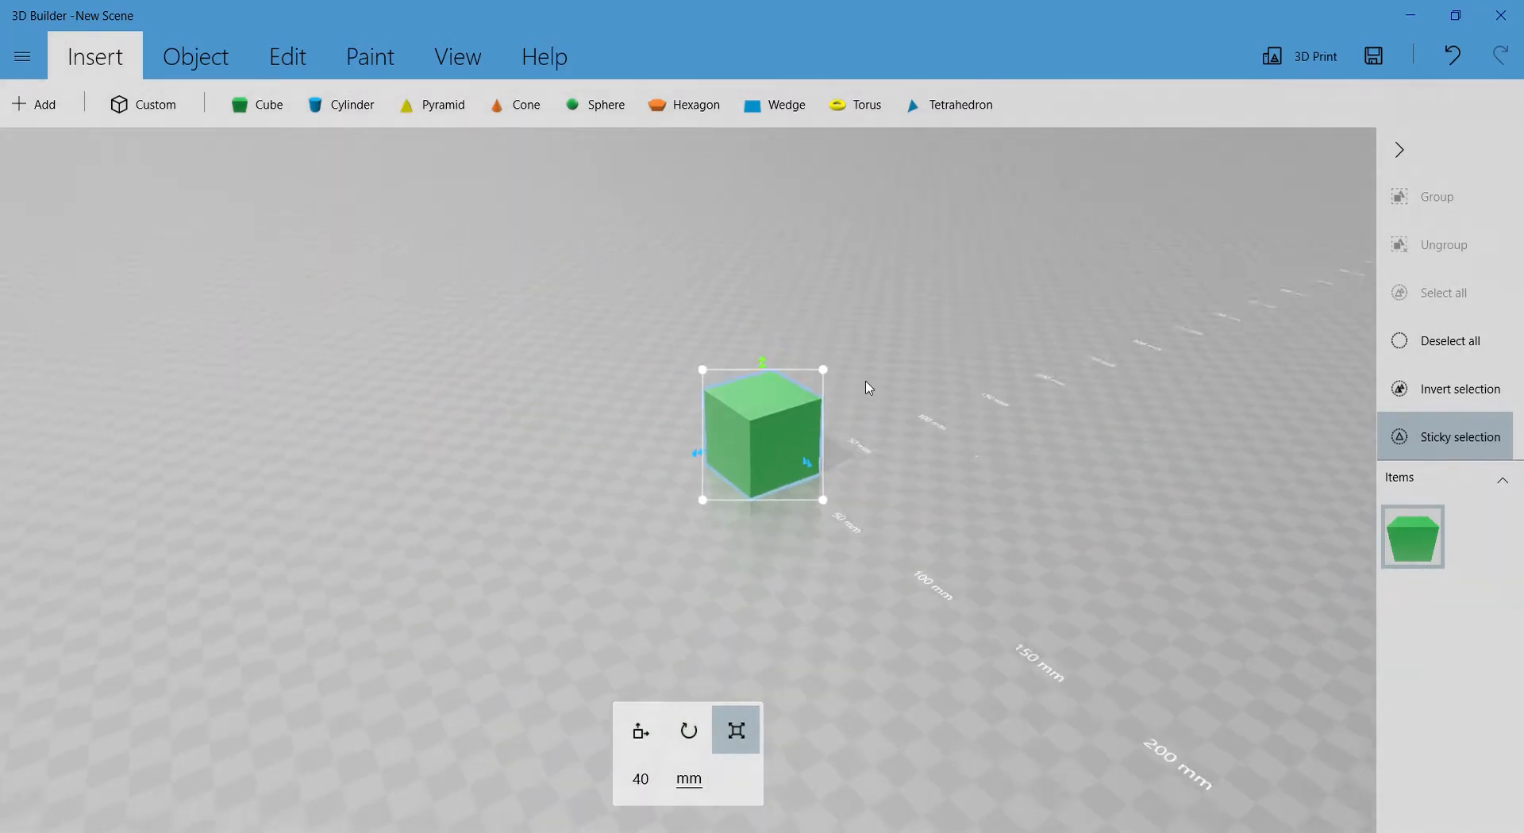
drag(942, 415, 1098, 435)
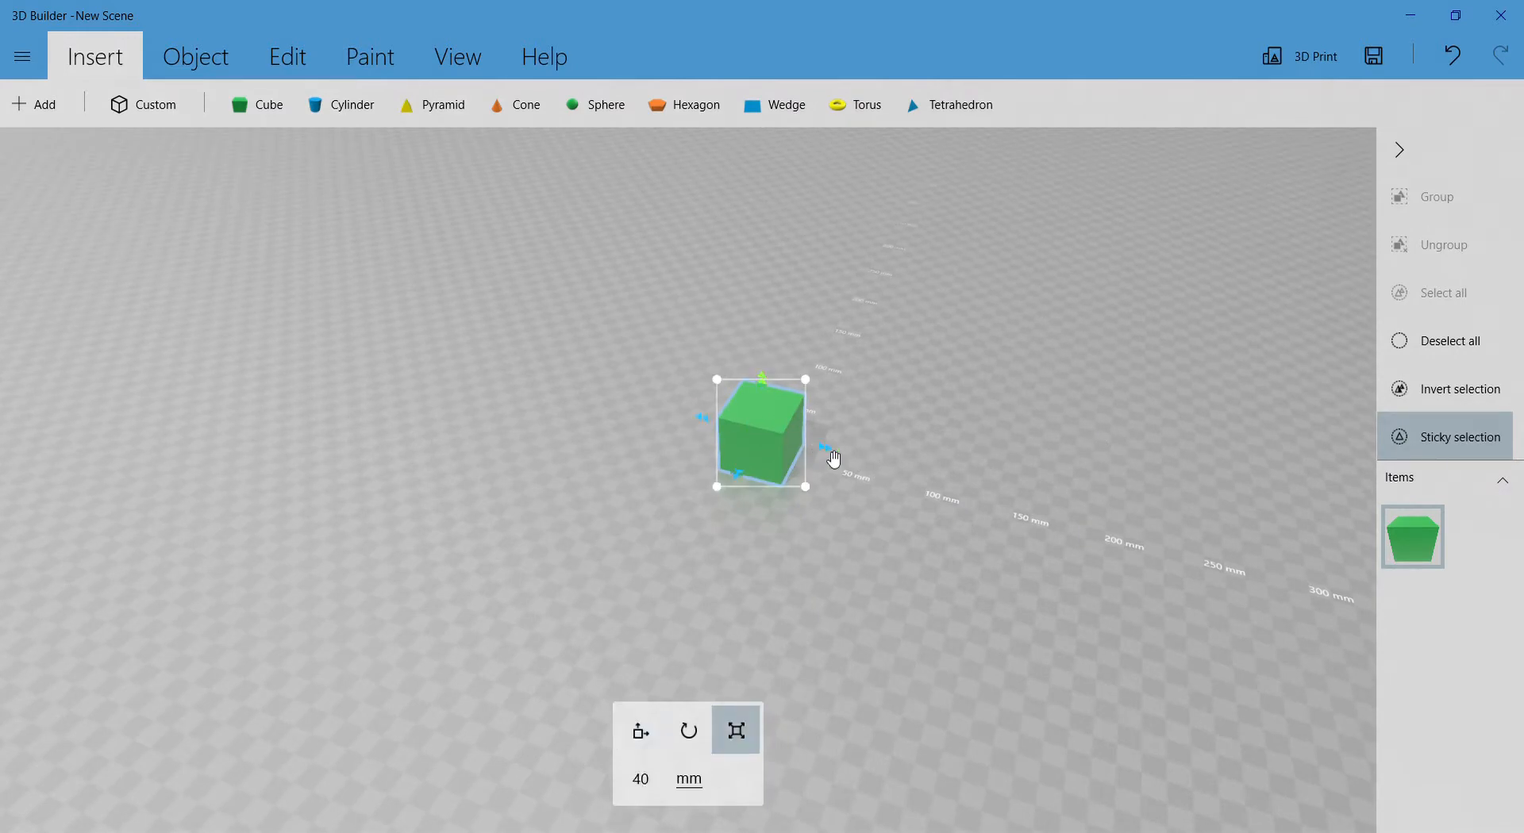
drag(830, 446, 776, 450)
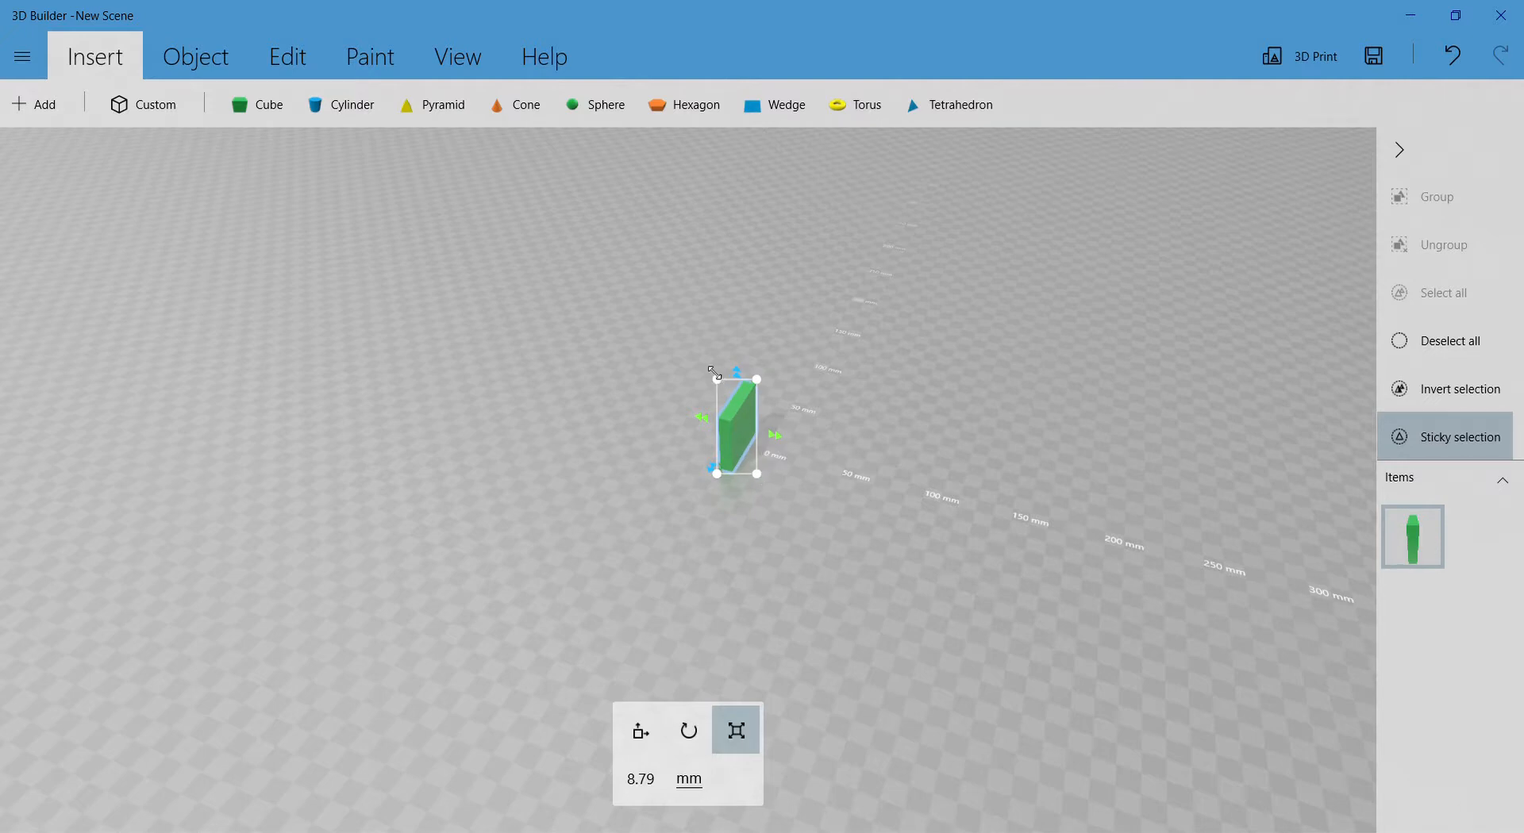
drag(715, 373, 446, 165)
scroll(764, 284, down, 5)
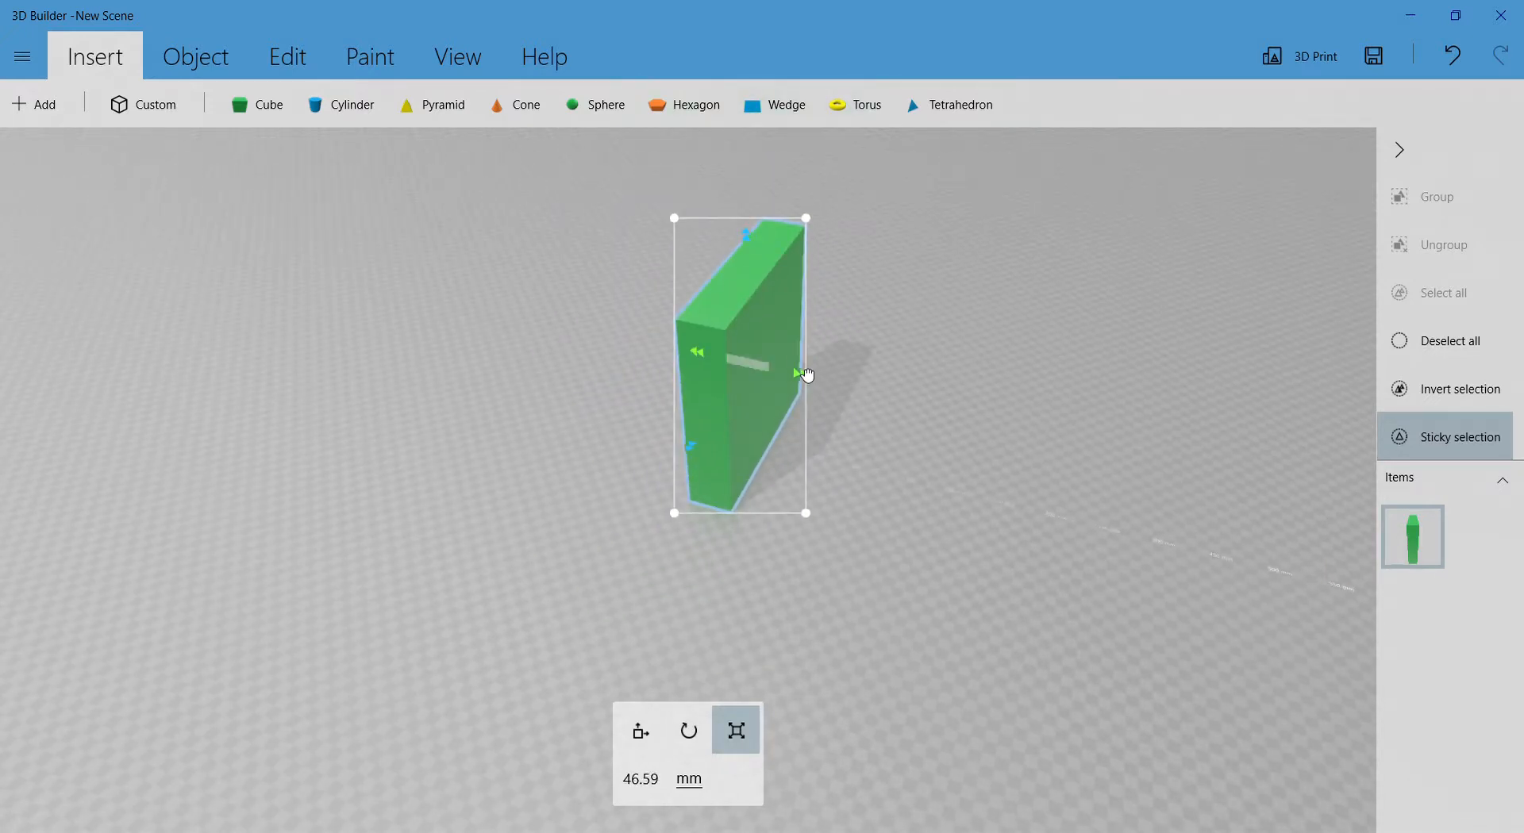
drag(806, 375, 775, 370)
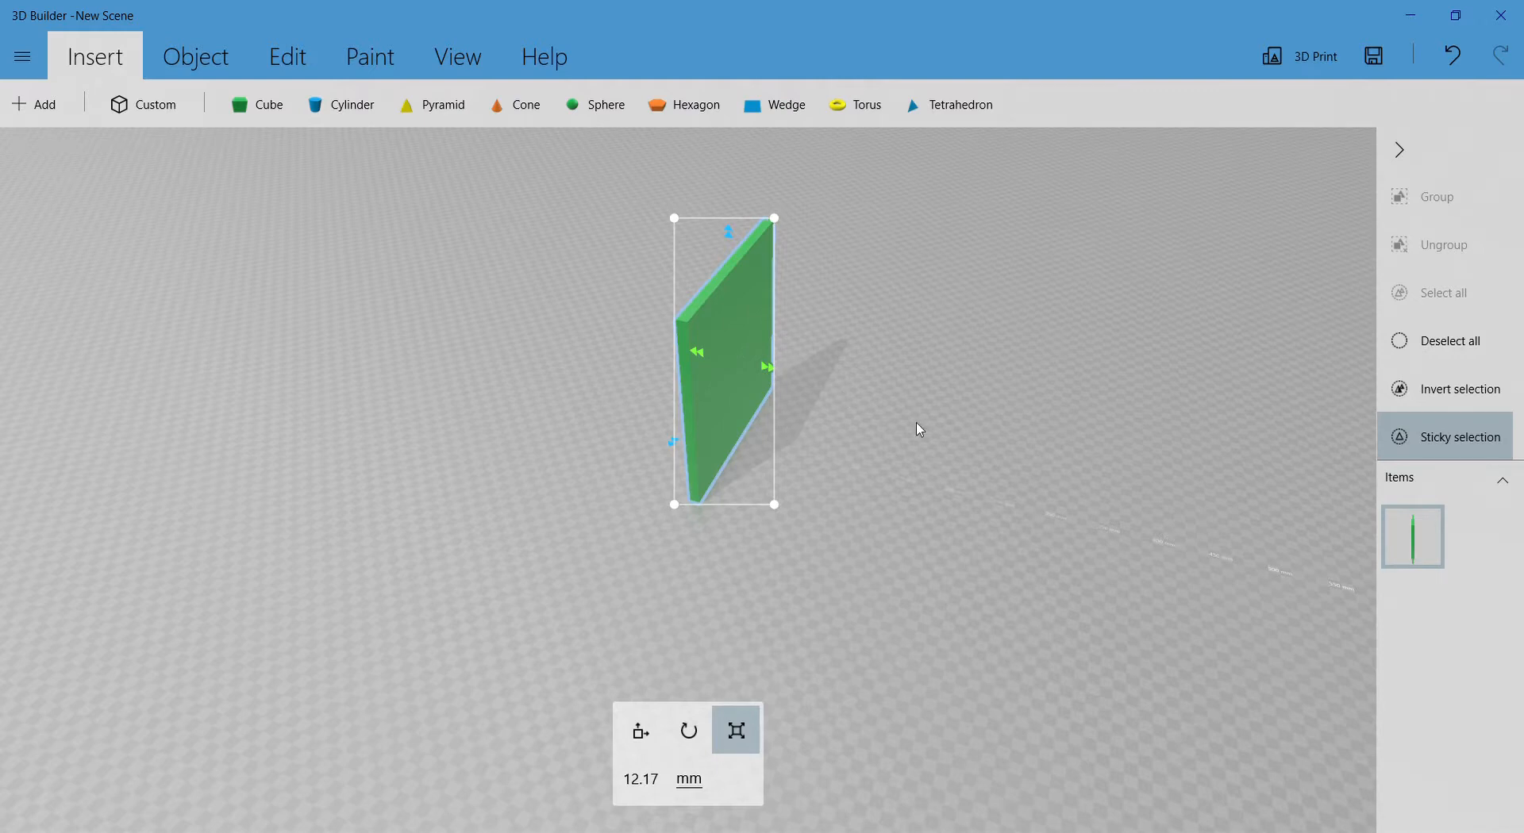
- Undo the three size changes made to the cube
key(ctrl+z)
key(ctrl+z)
key(ctrl+z)
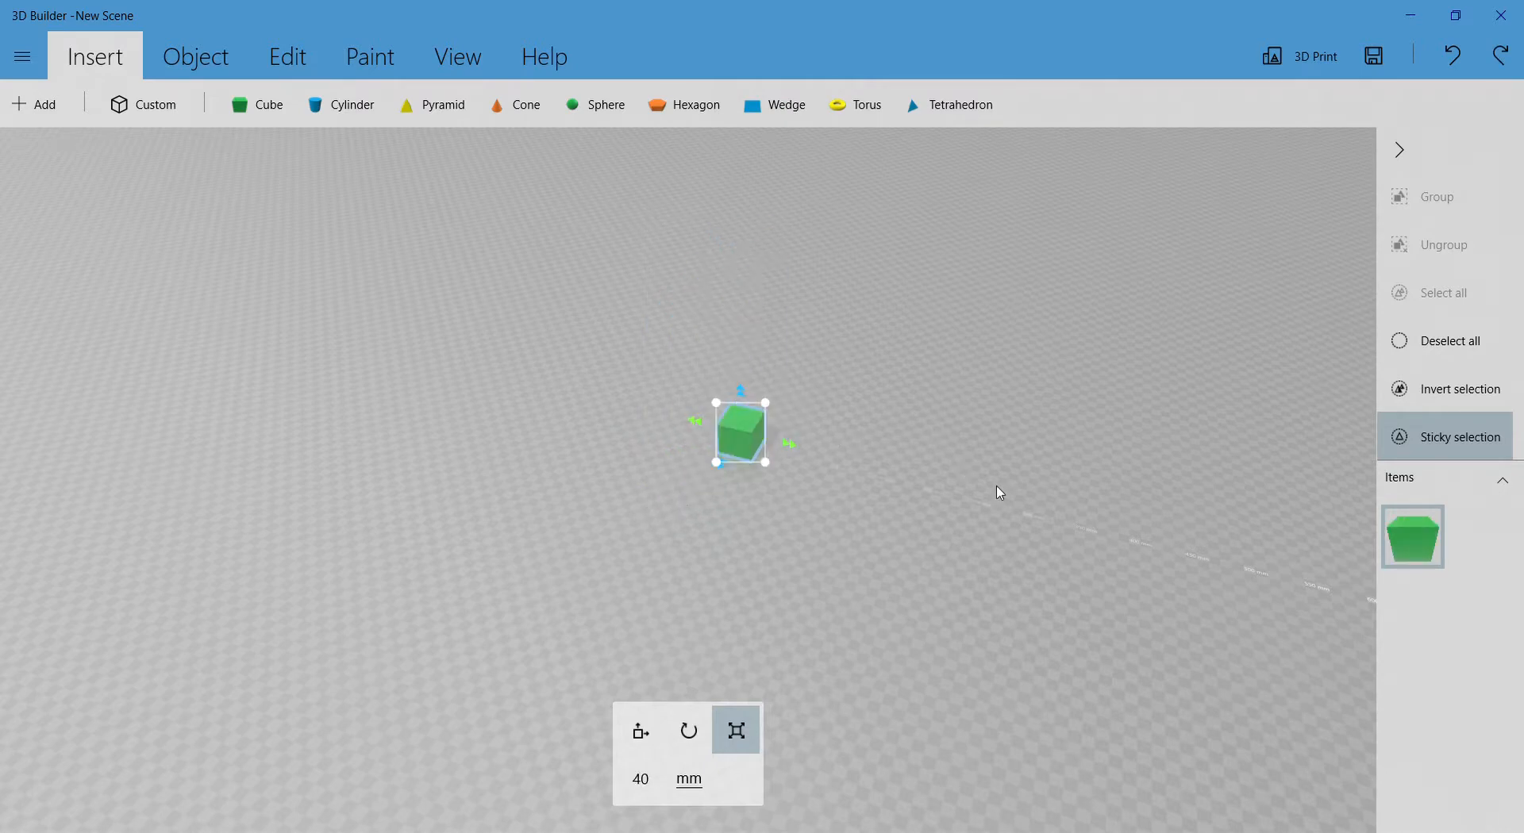
- Scale the cube up uniformly to about 546 mm
drag(769, 412, 959, 323)
scroll(942, 401, up, 1)
scroll(934, 404, down, 3)
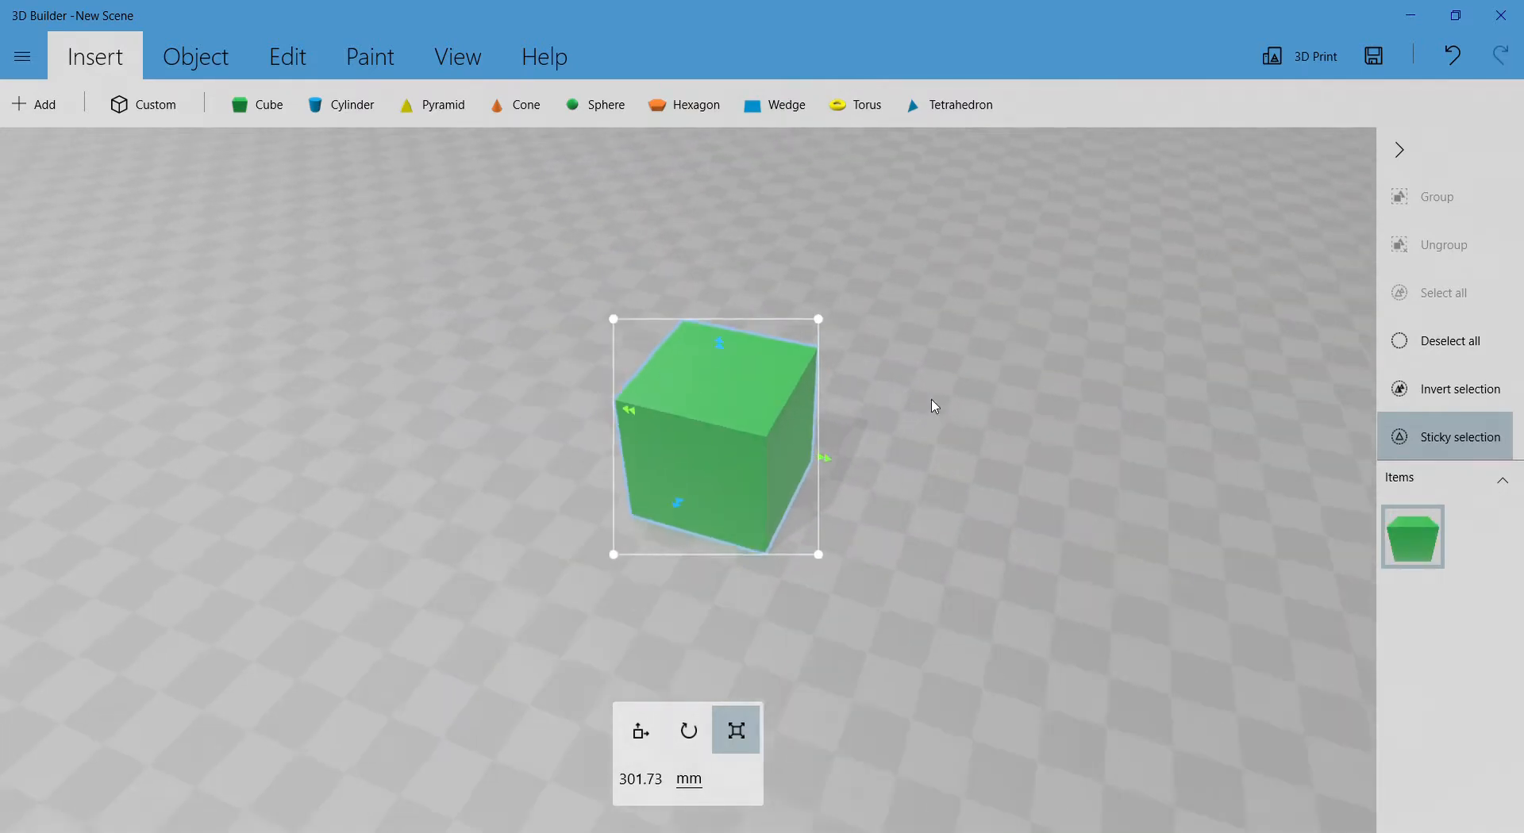
scroll(928, 397, up, 5)
scroll(847, 310, down, 4)
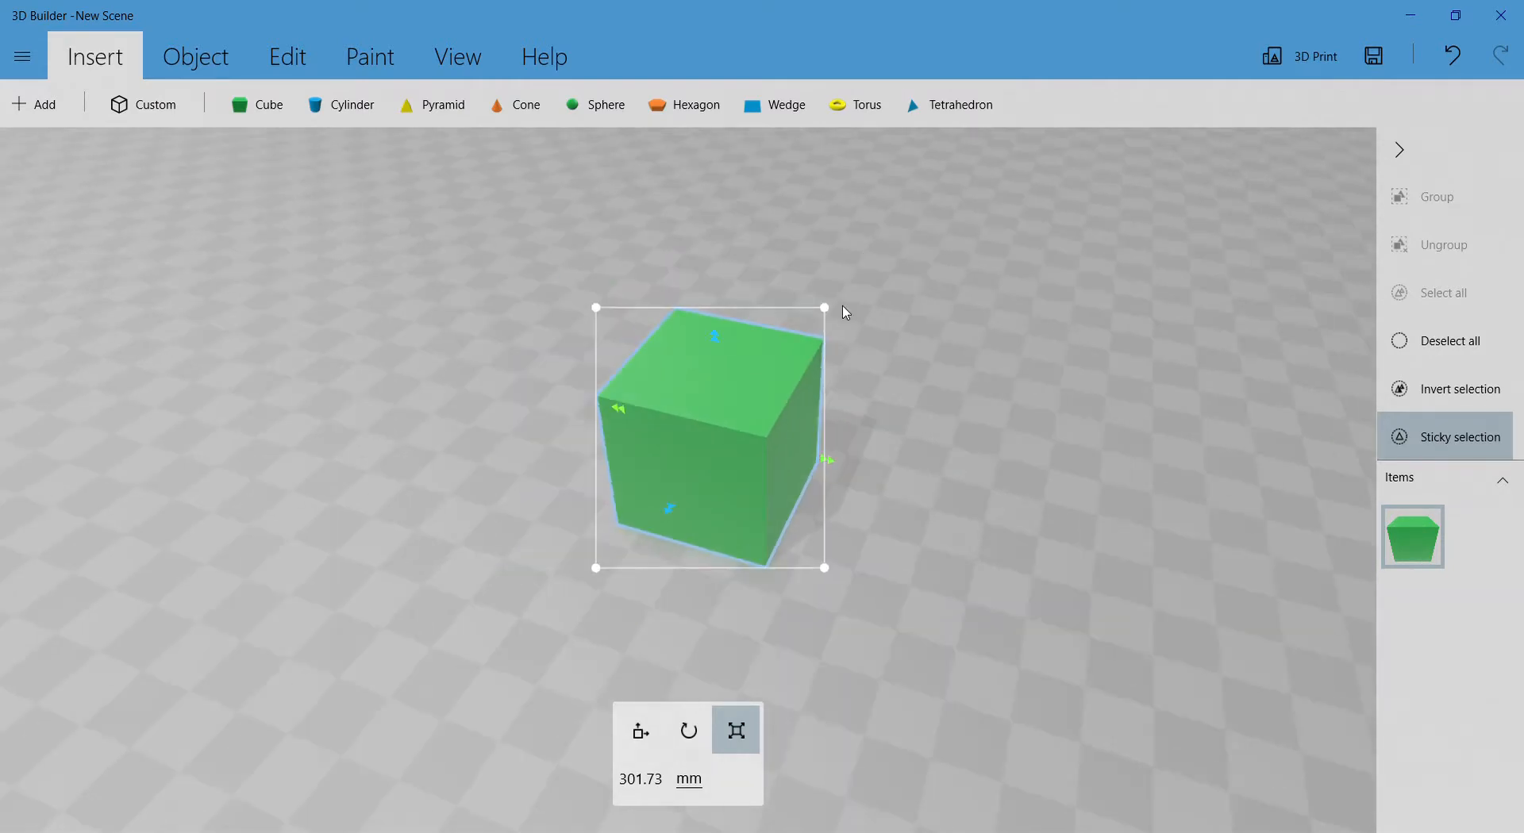
drag(817, 336, 935, 315)
drag(723, 334, 1002, 386)
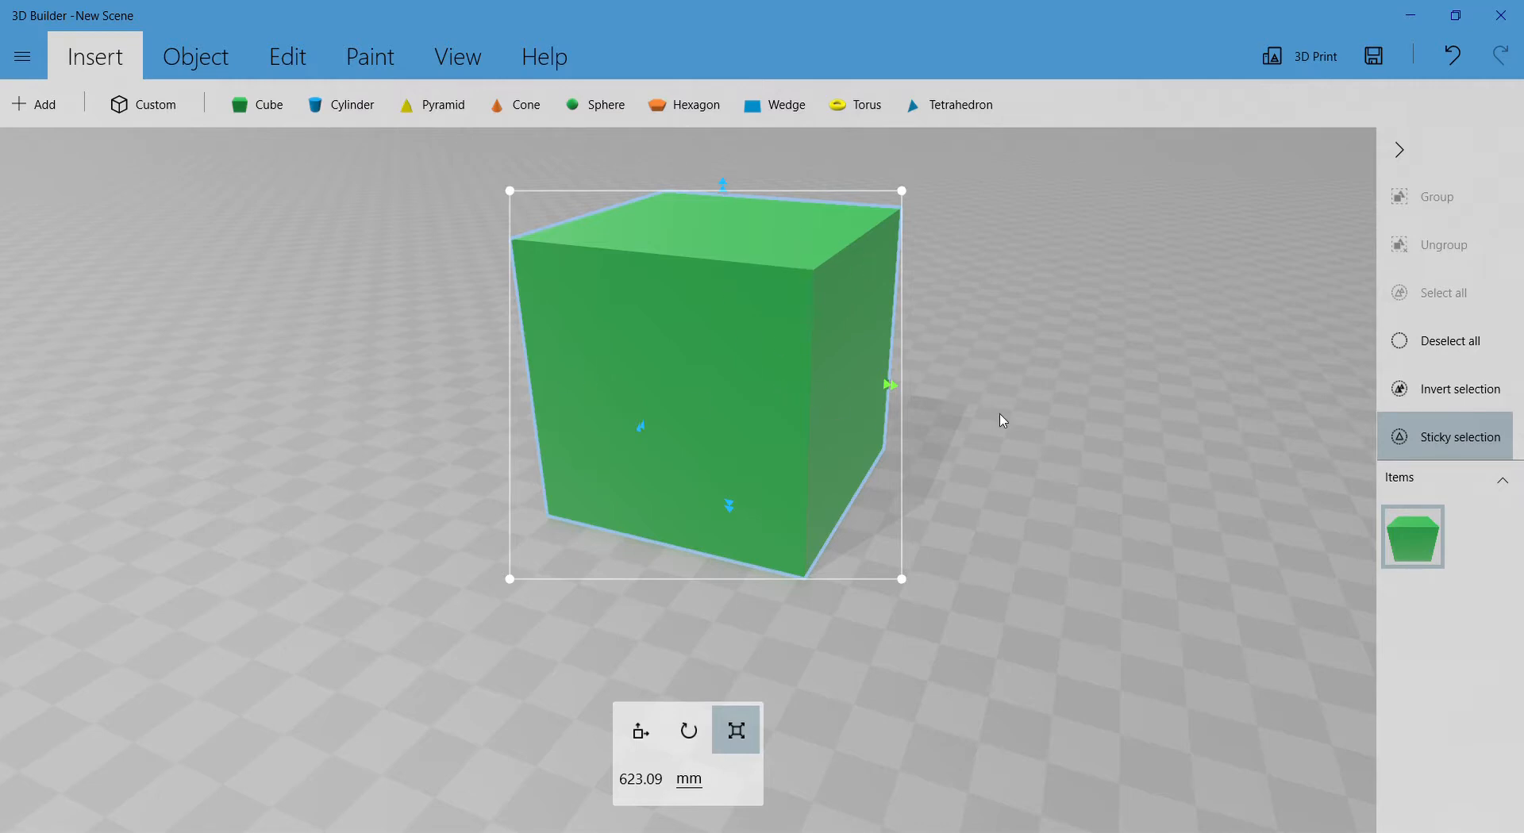
scroll(936, 544, down, 3)
scroll(938, 543, up, 2)
drag(897, 567, 1214, 534)
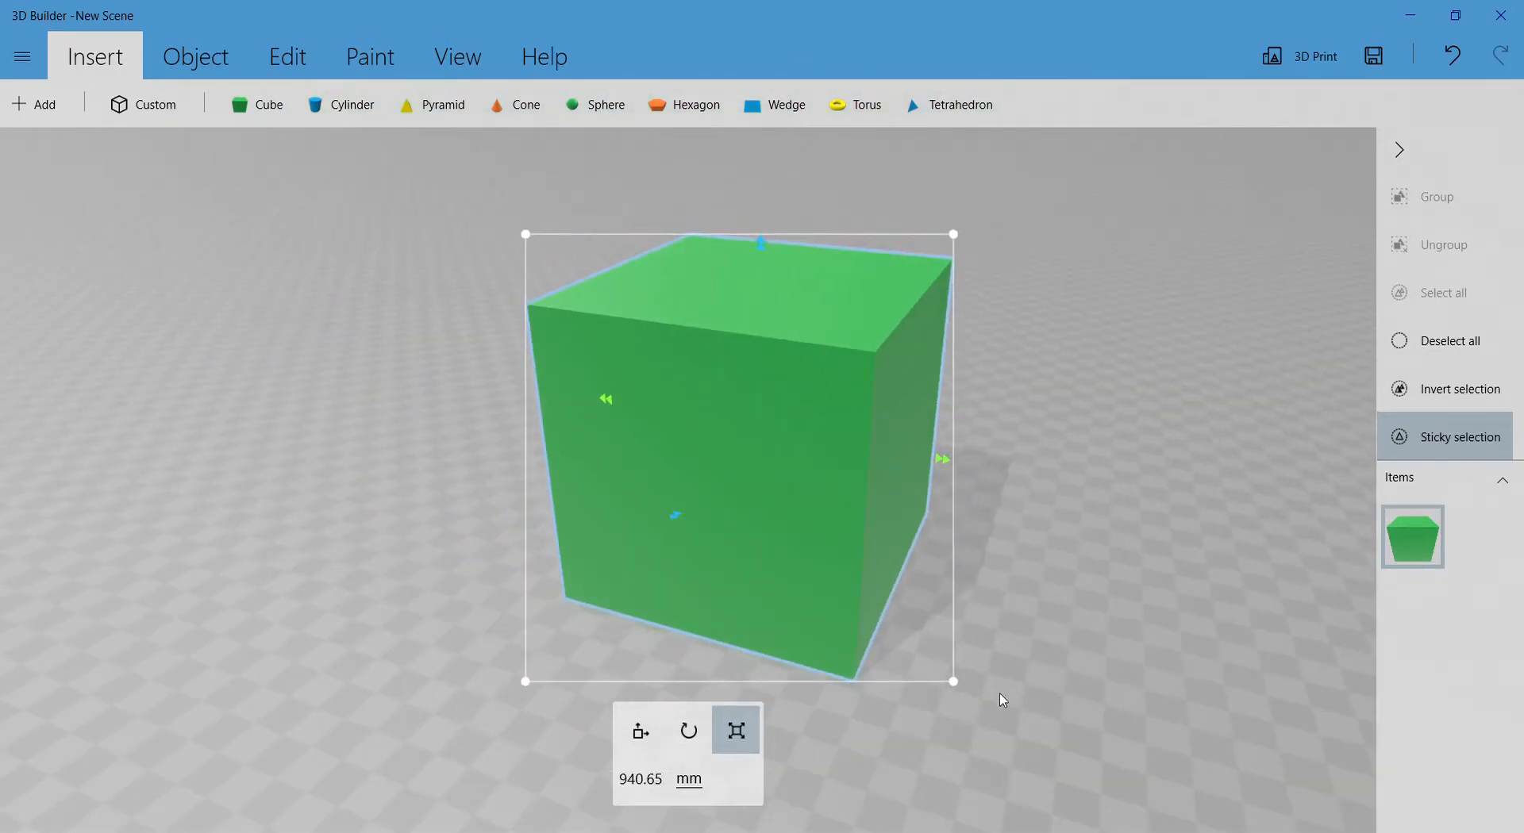
drag(953, 684, 912, 599)
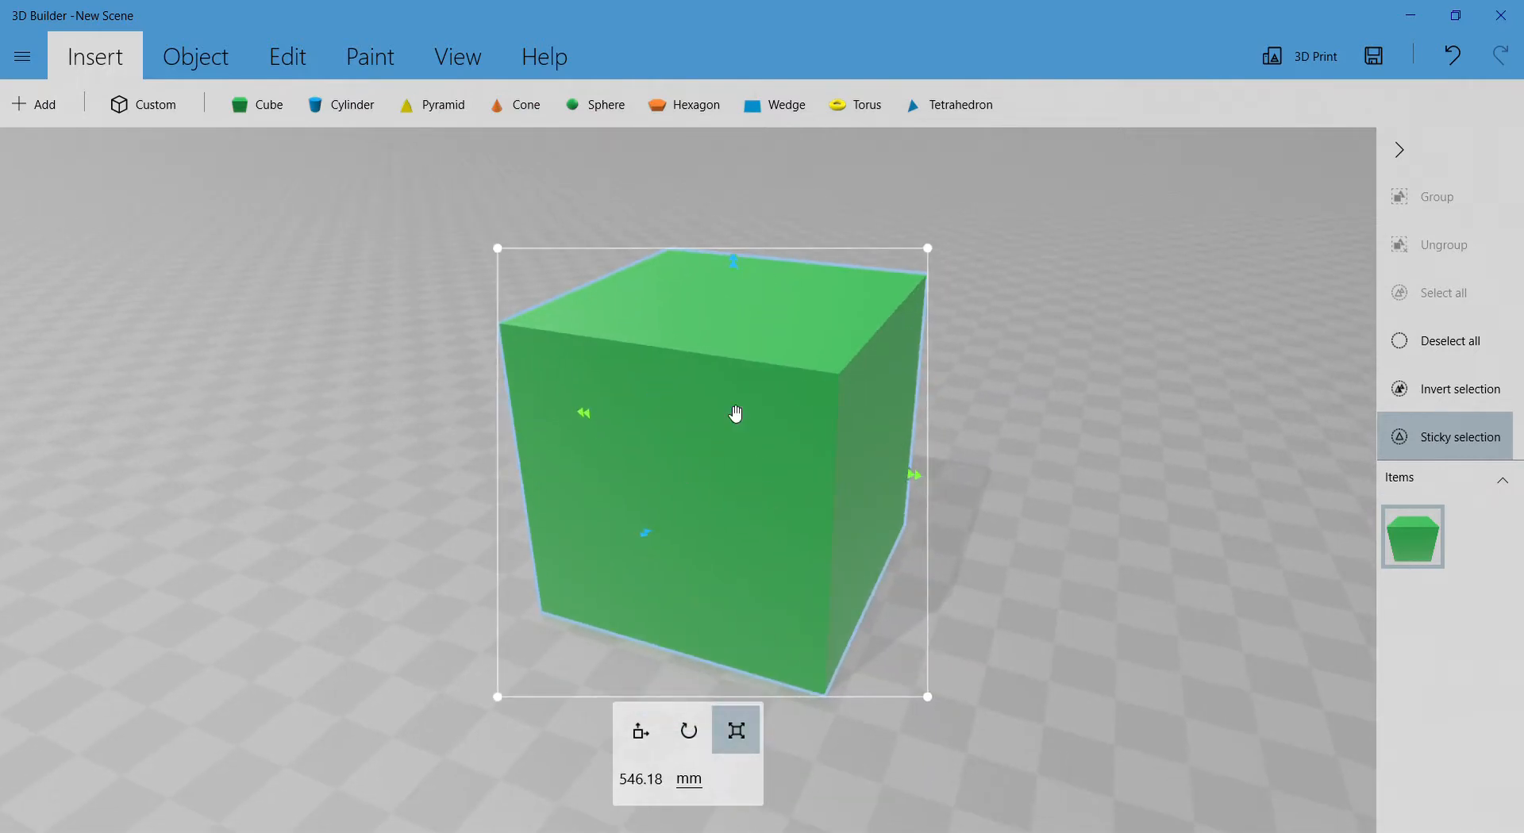
click(287, 60)
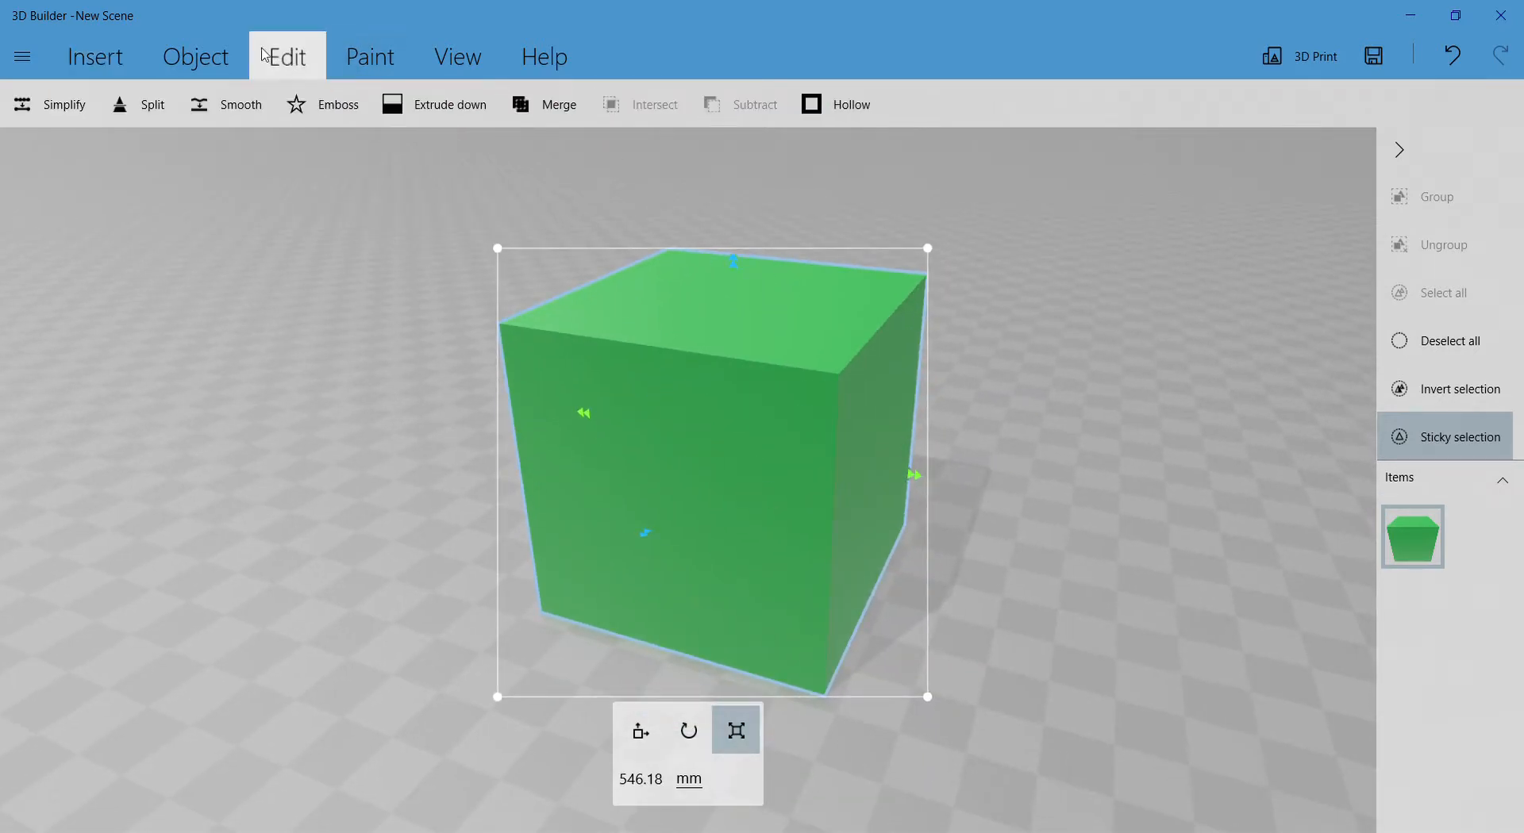
click(831, 106)
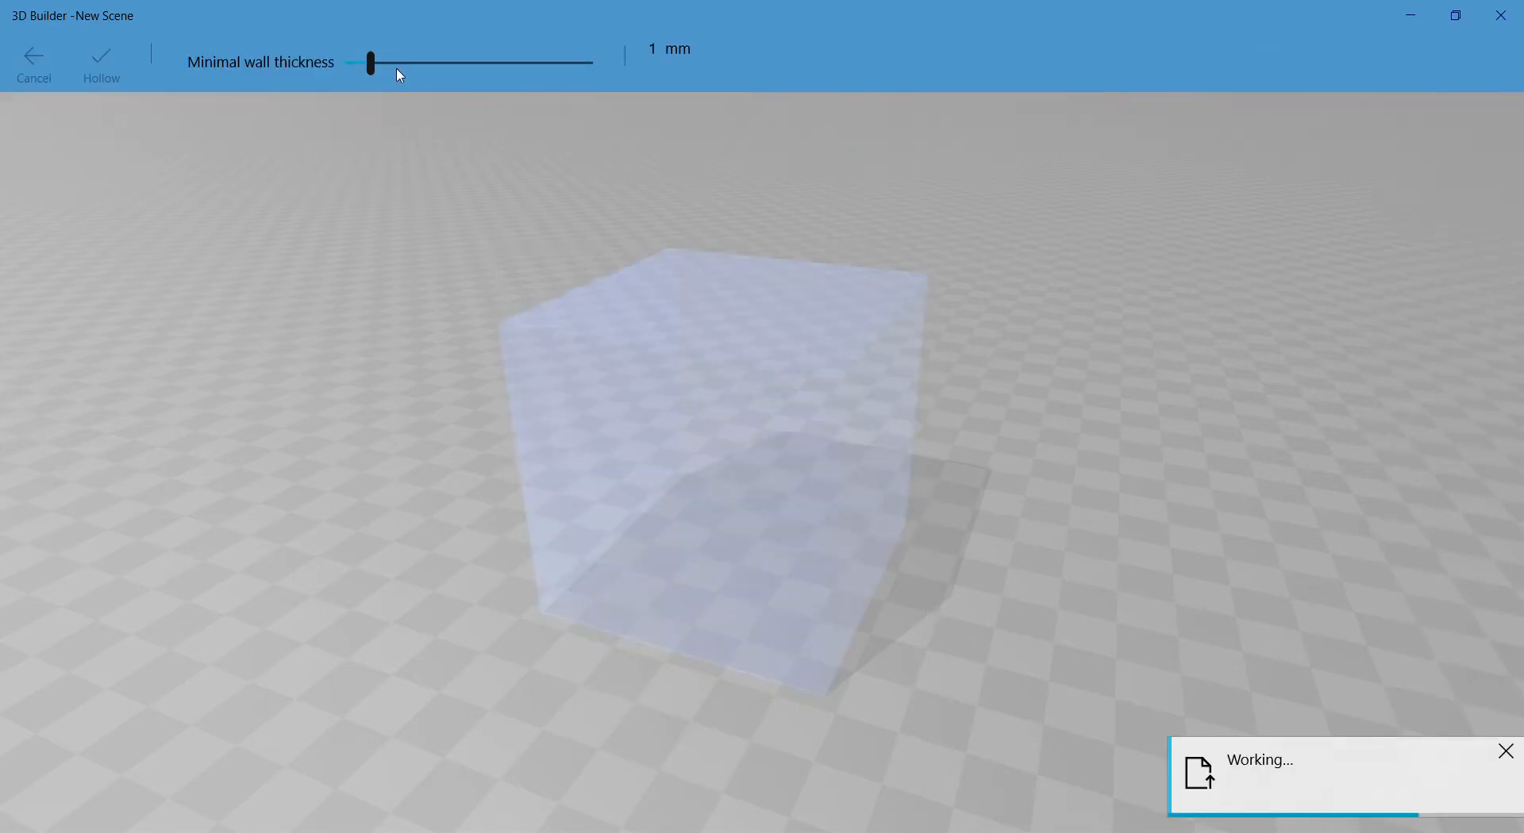
drag(371, 68, 453, 88)
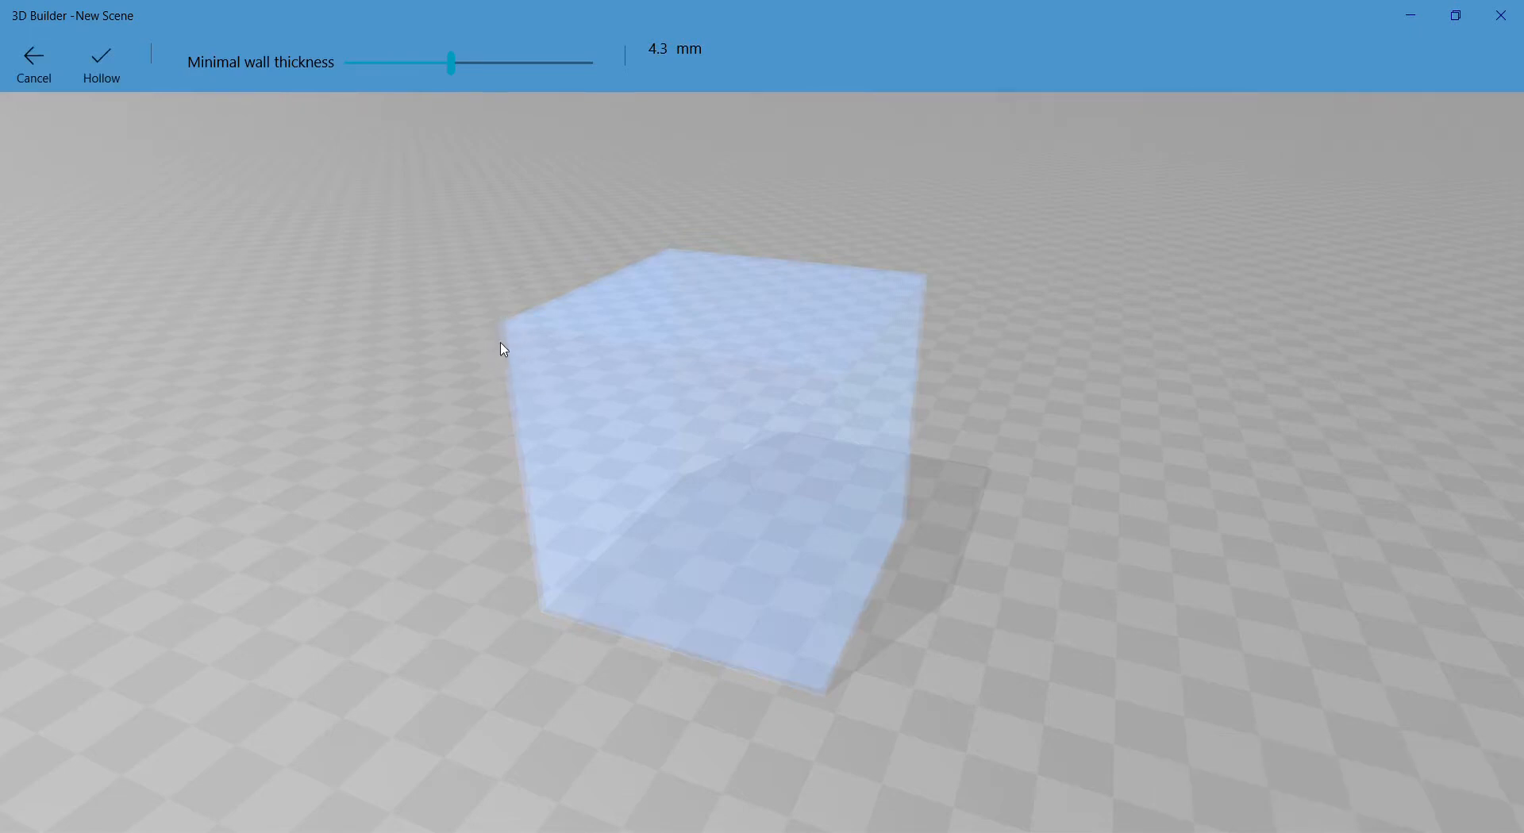
click(40, 67)
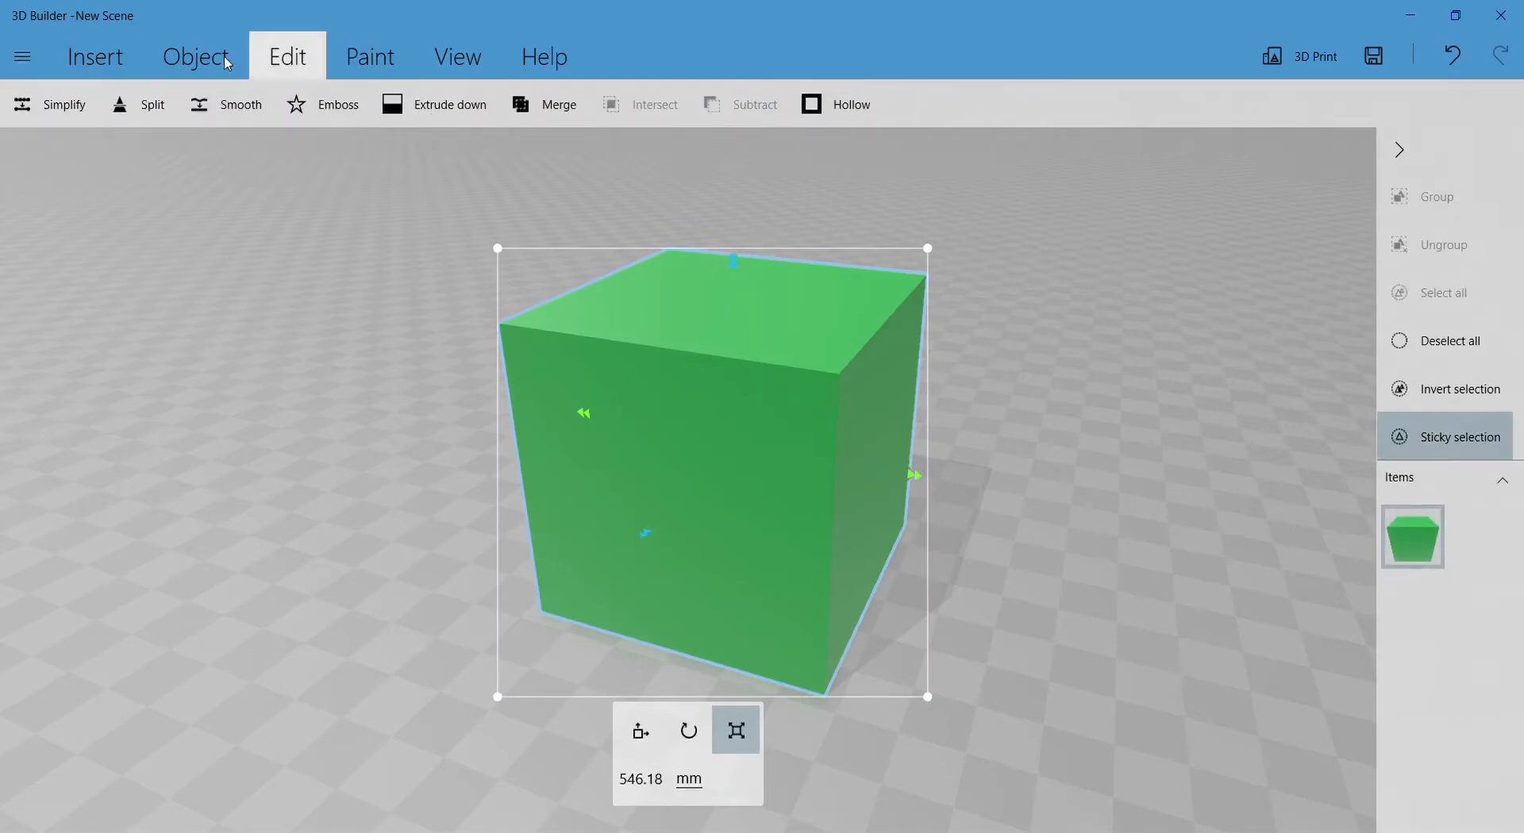
click(88, 57)
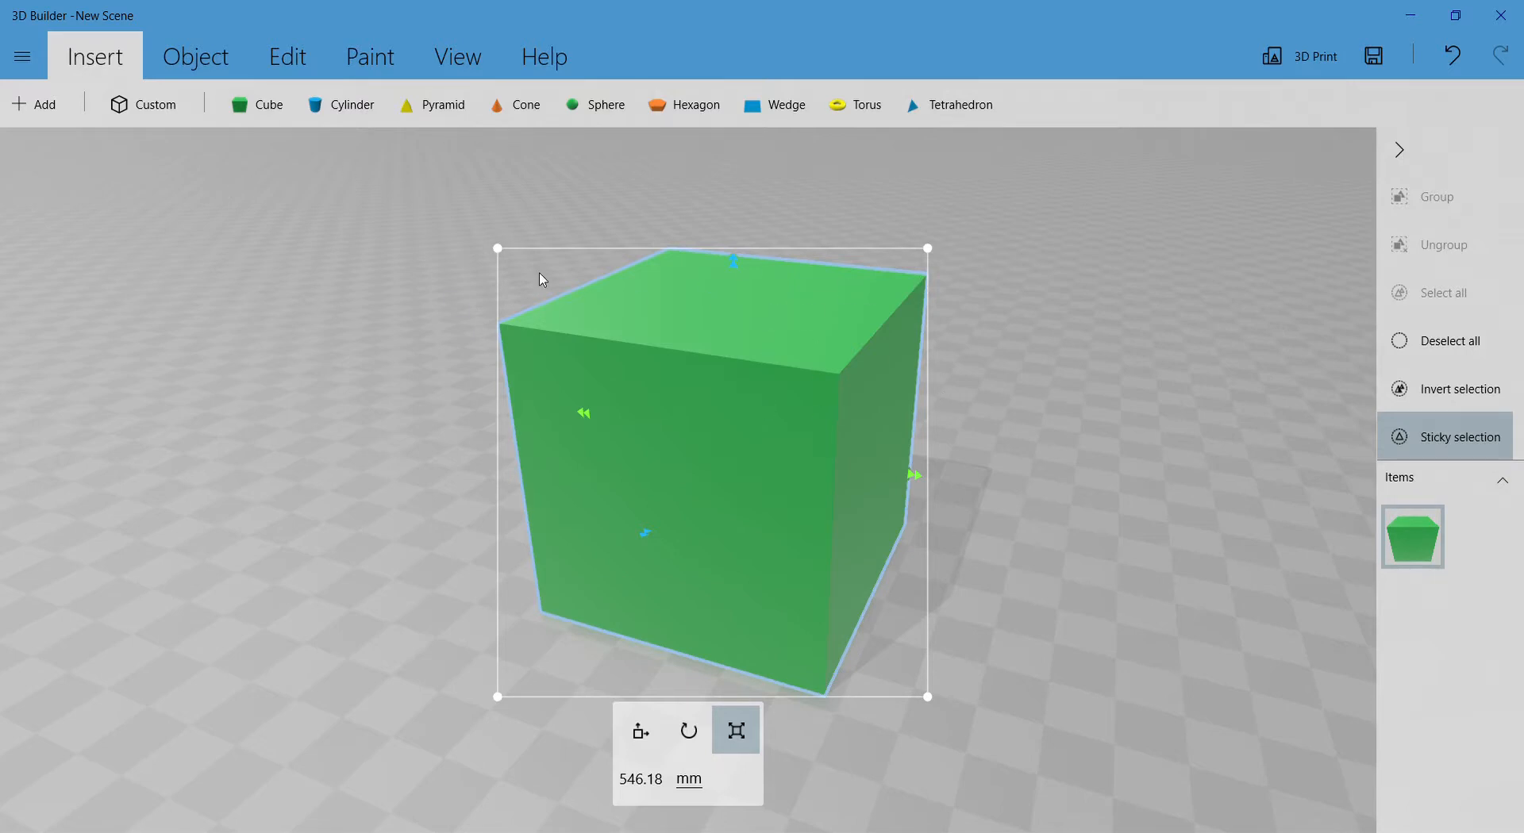
click(832, 372)
click(777, 375)
right_drag(1102, 442, 943, 406)
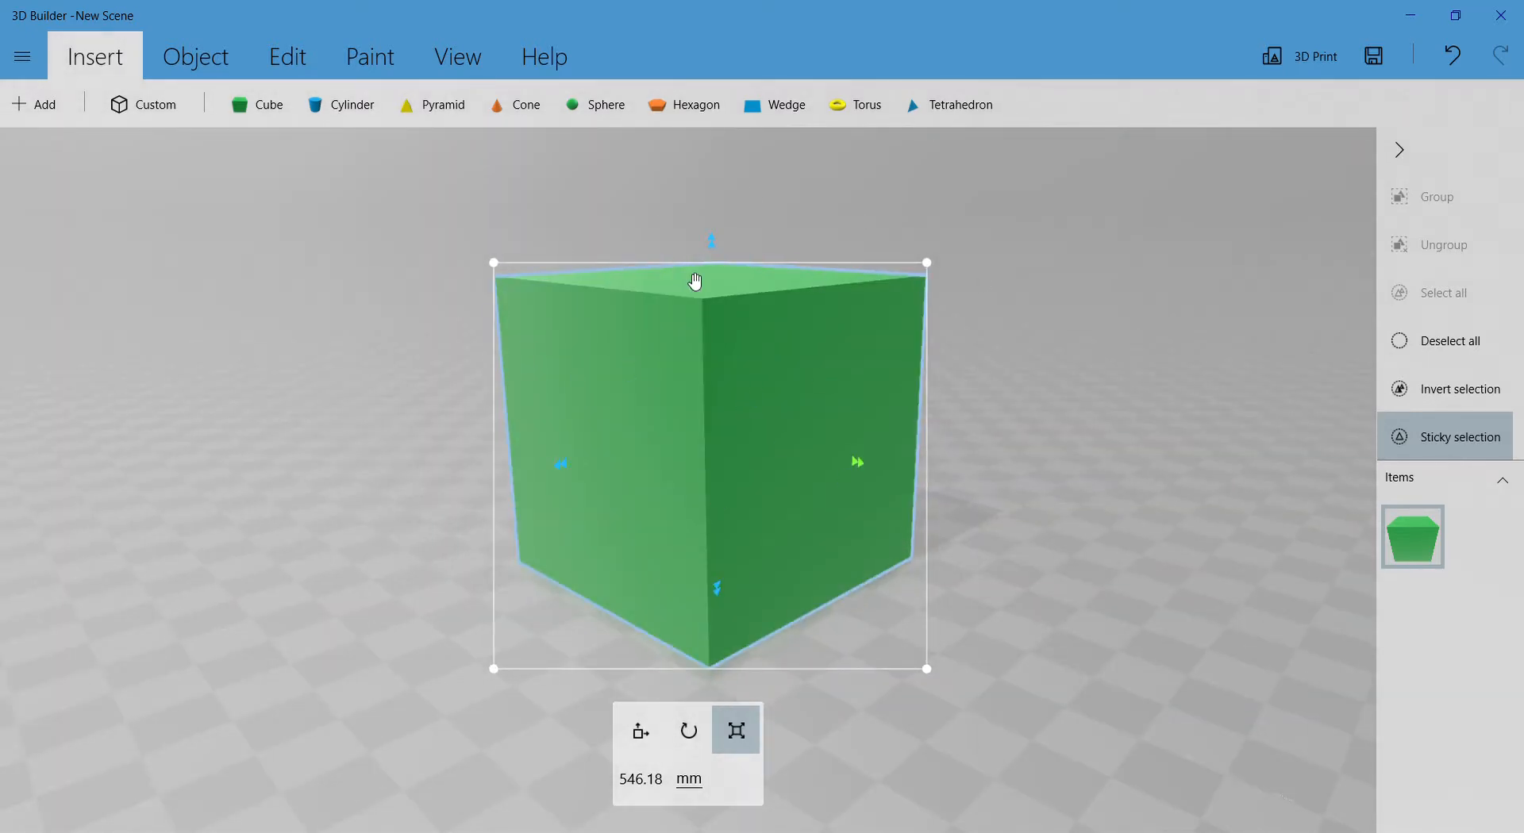
drag(1104, 441, 1085, 479)
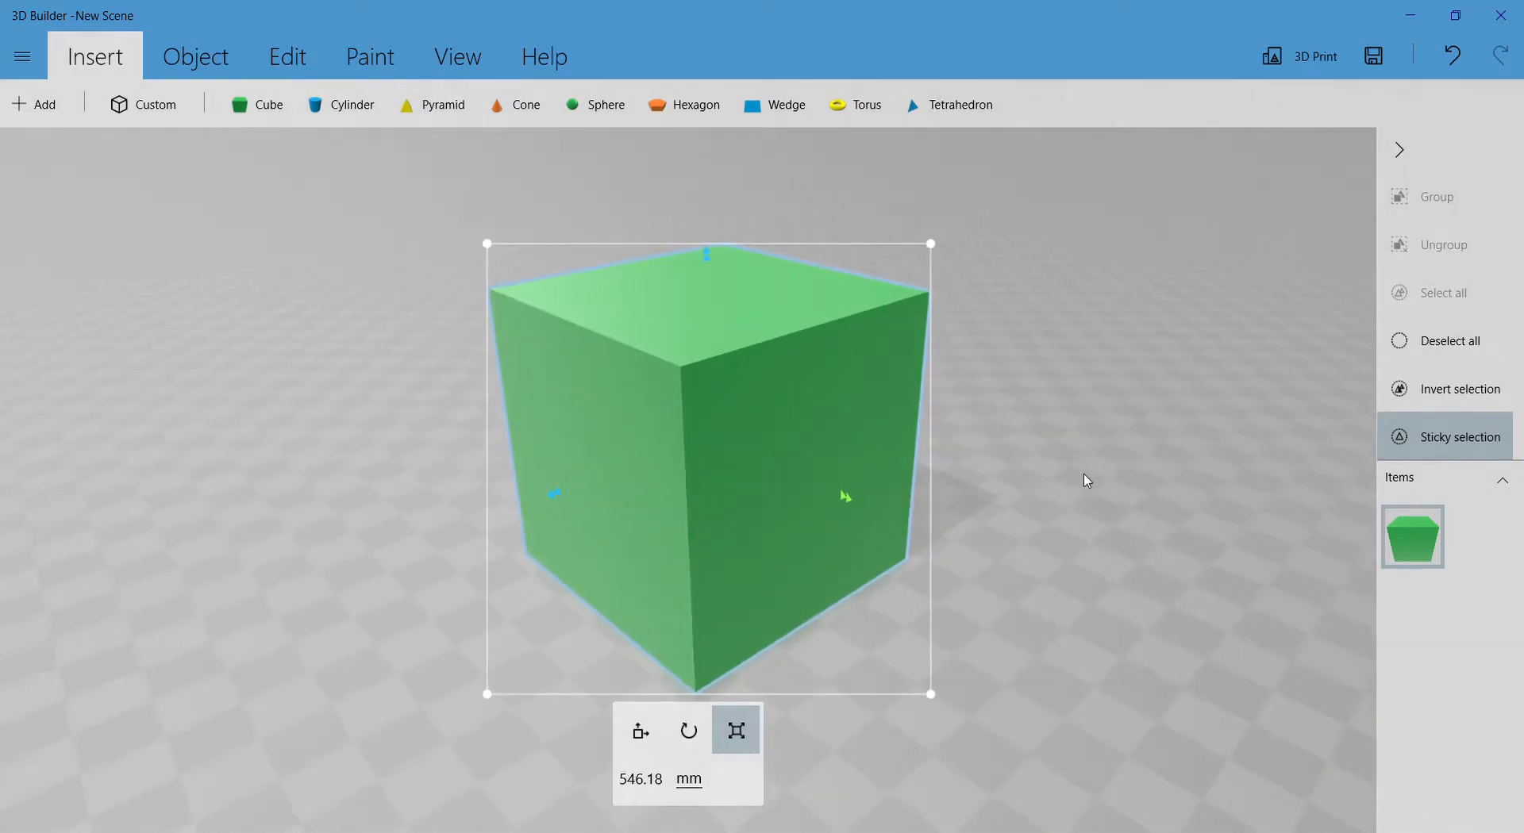
drag(1143, 357, 698, 445)
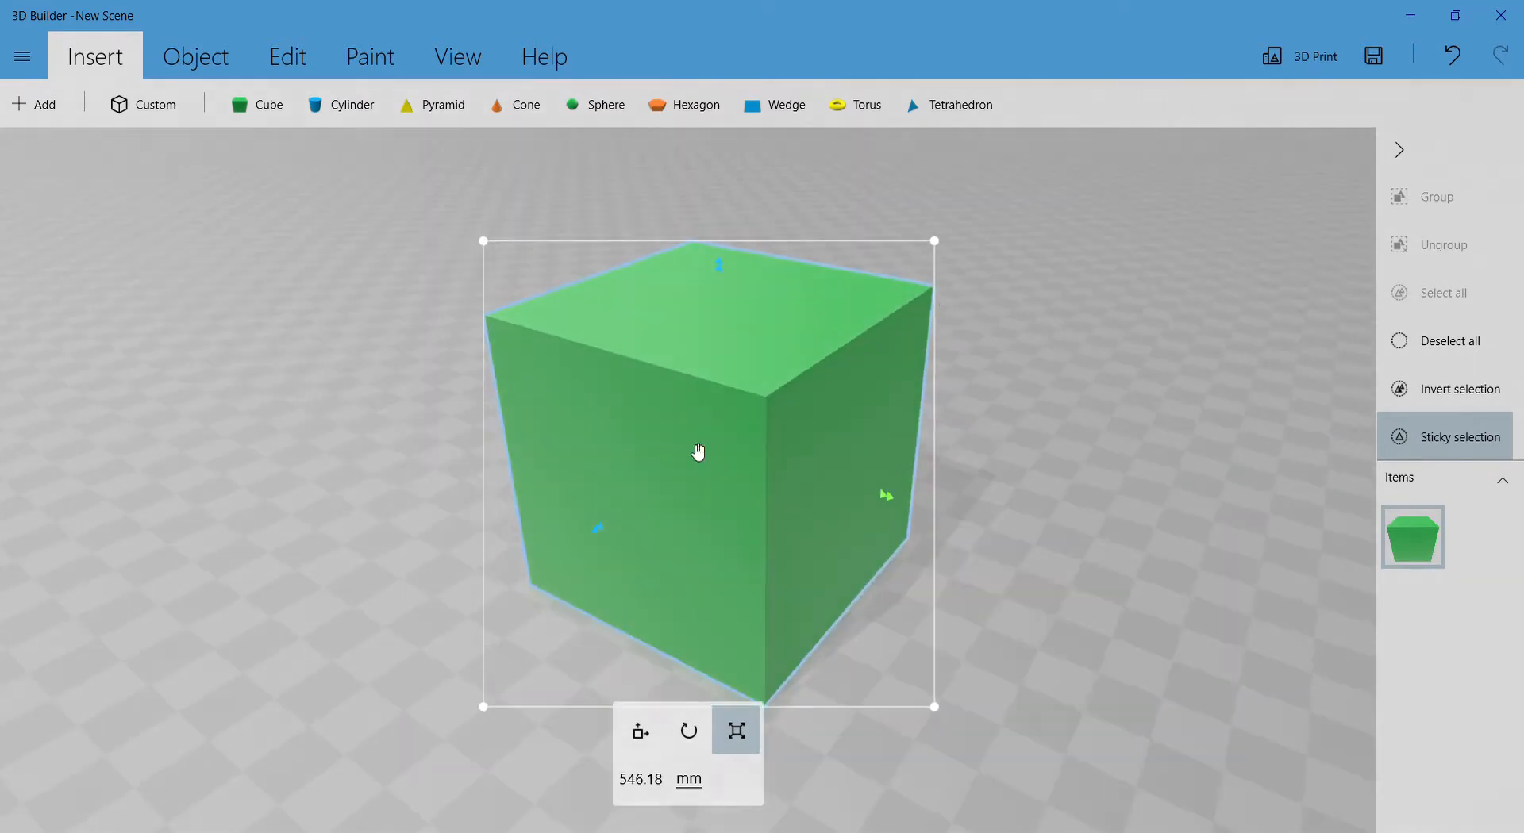
- Duplicate the cube and move the copy back onto the original at position 0 mm
click(199, 70)
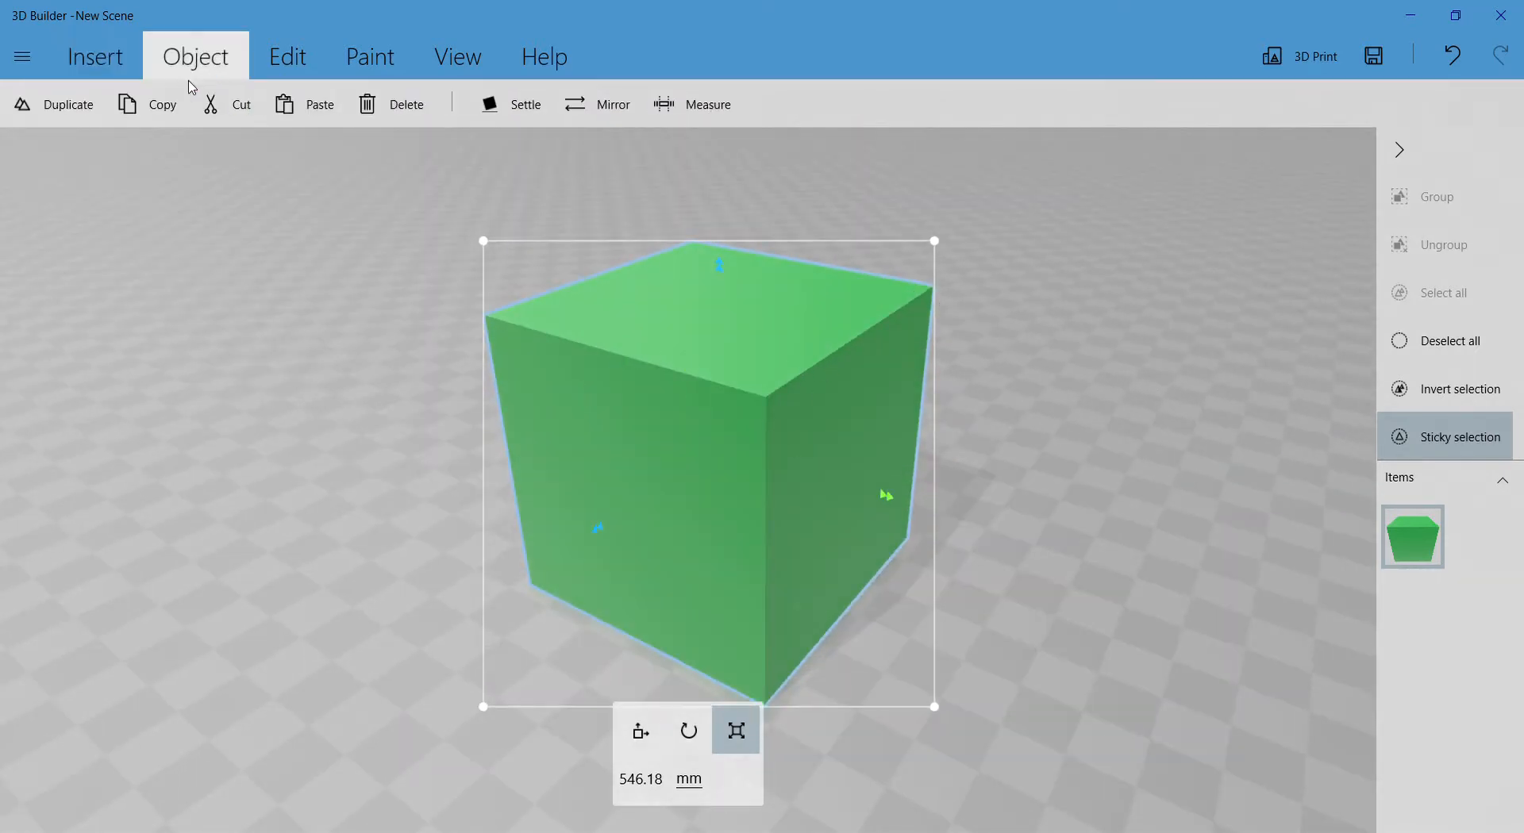
click(48, 119)
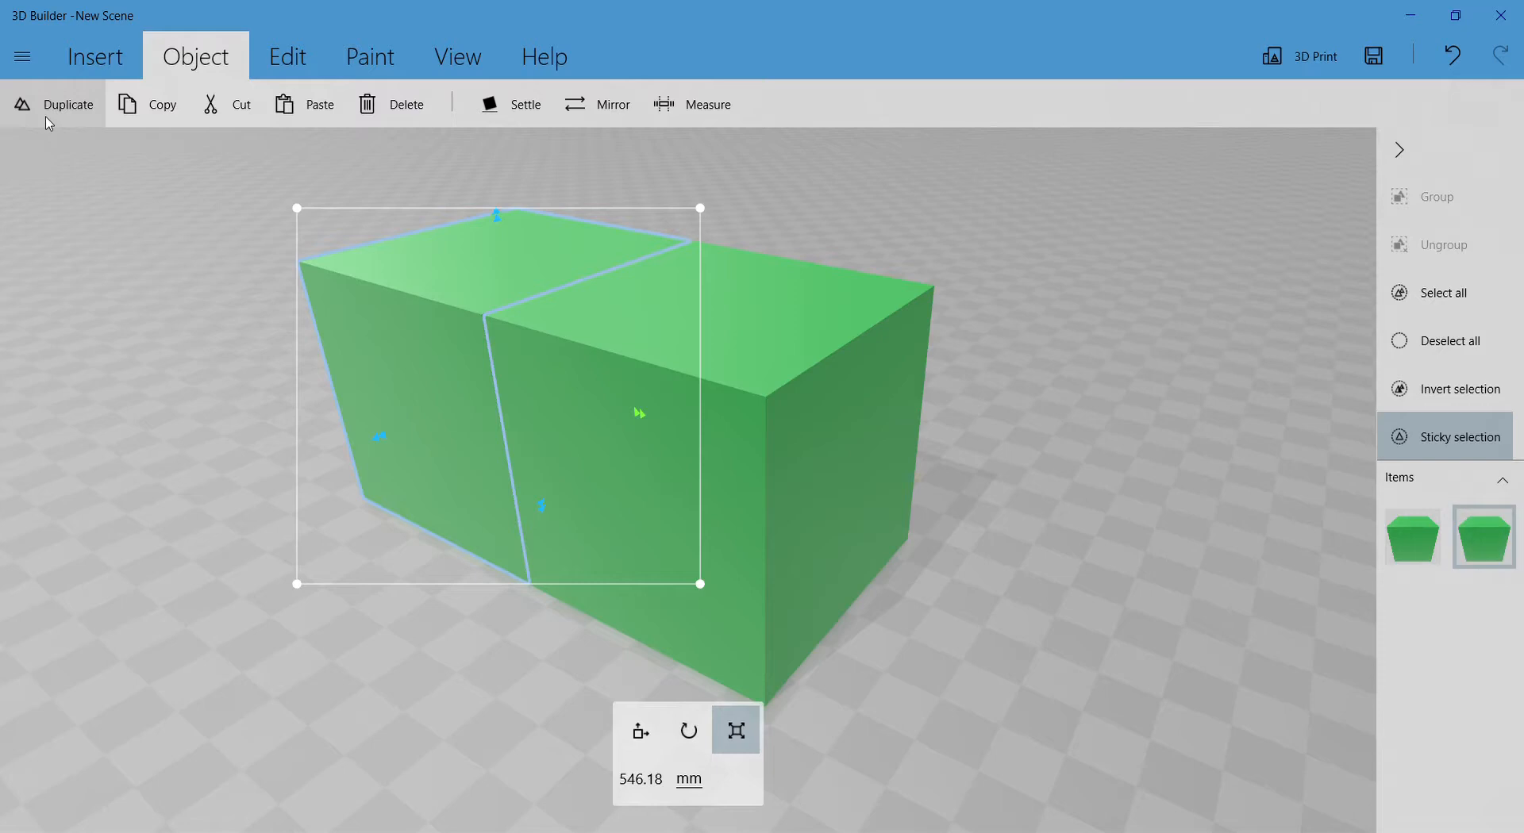
key(m)
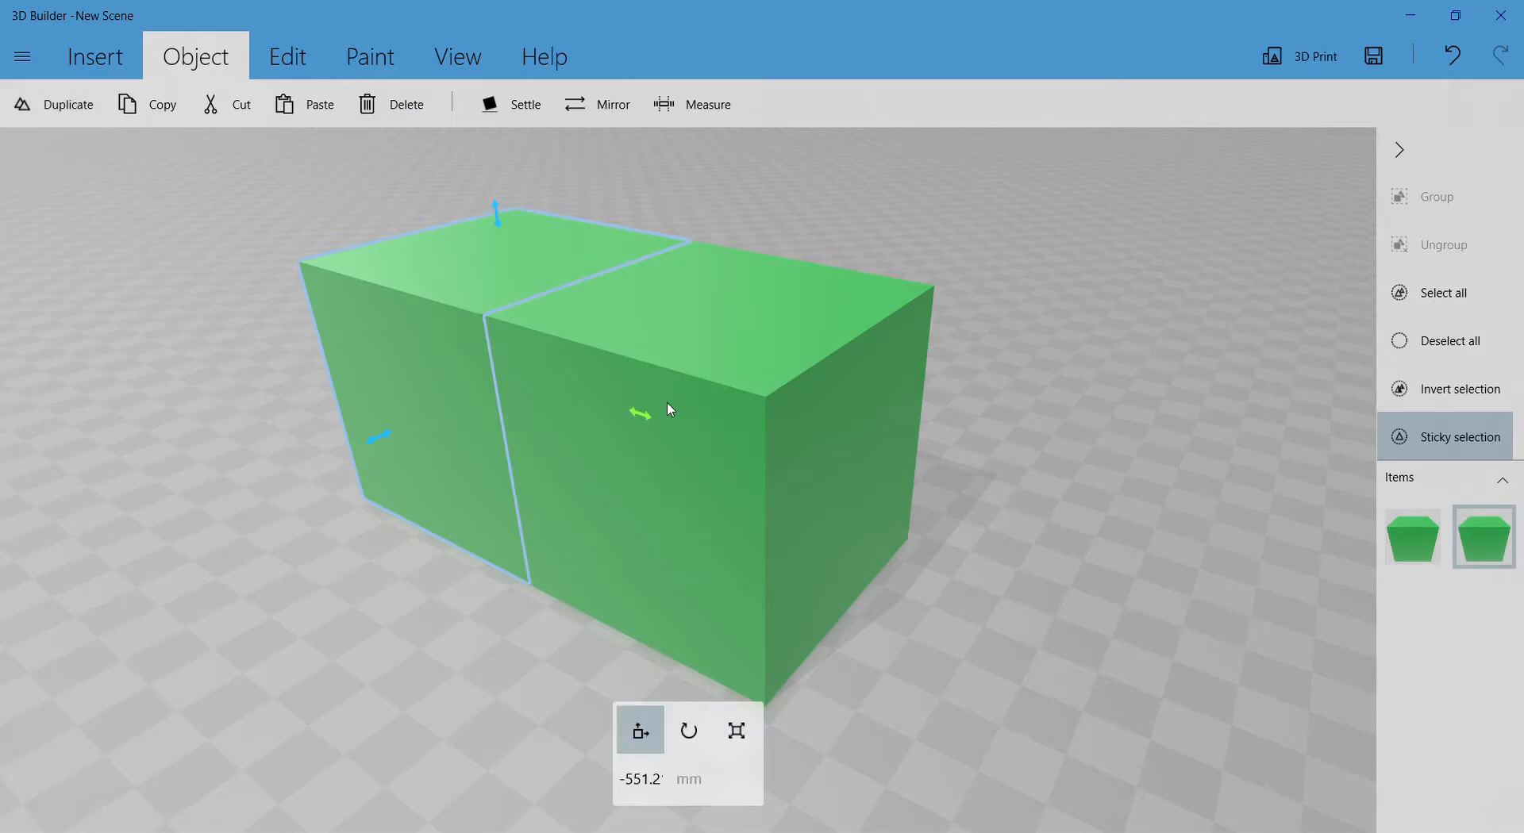
drag(644, 419, 902, 462)
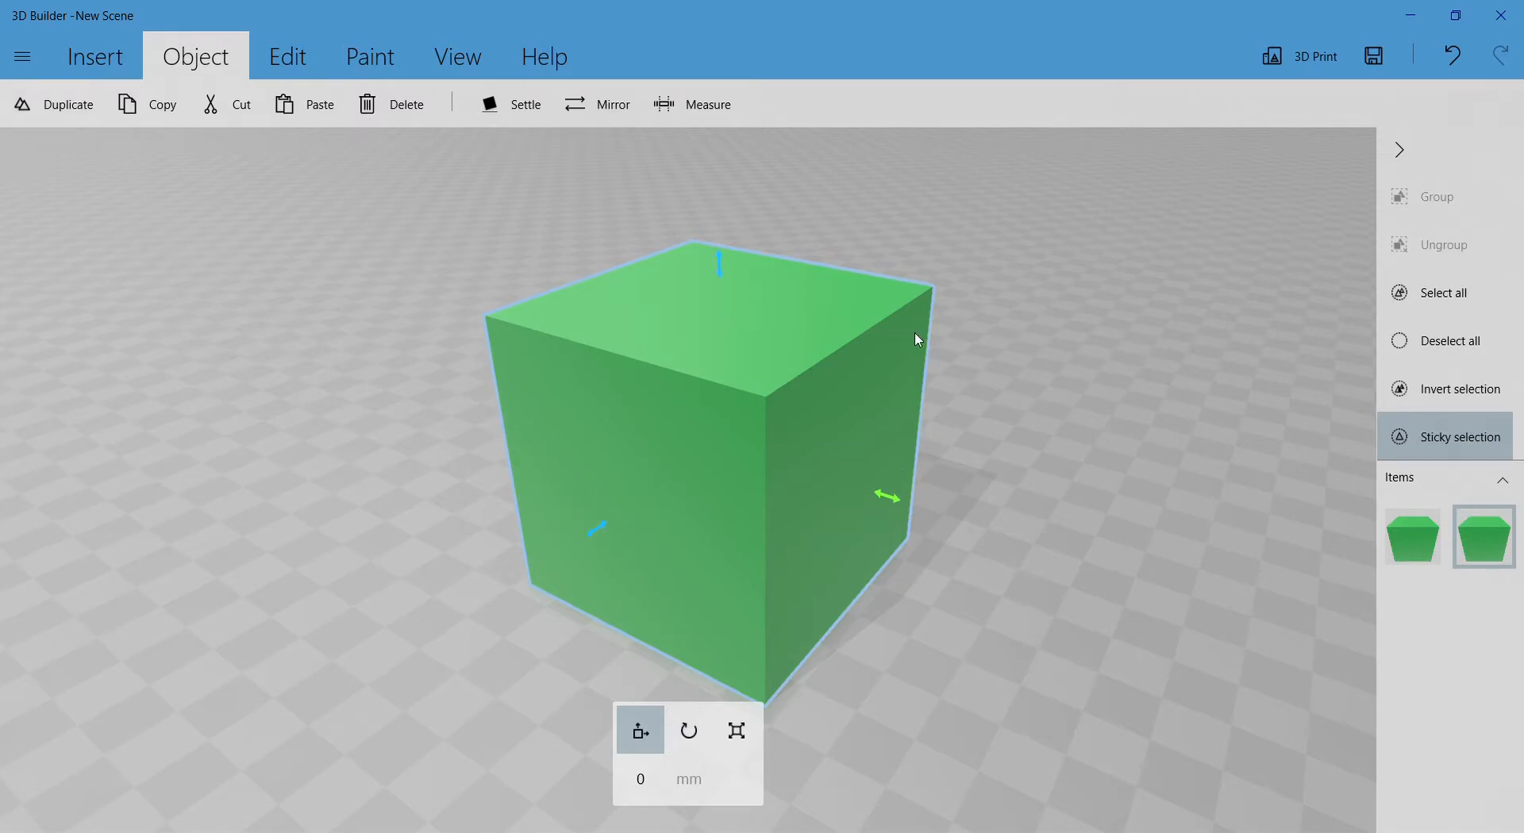
drag(1045, 378, 1169, 370)
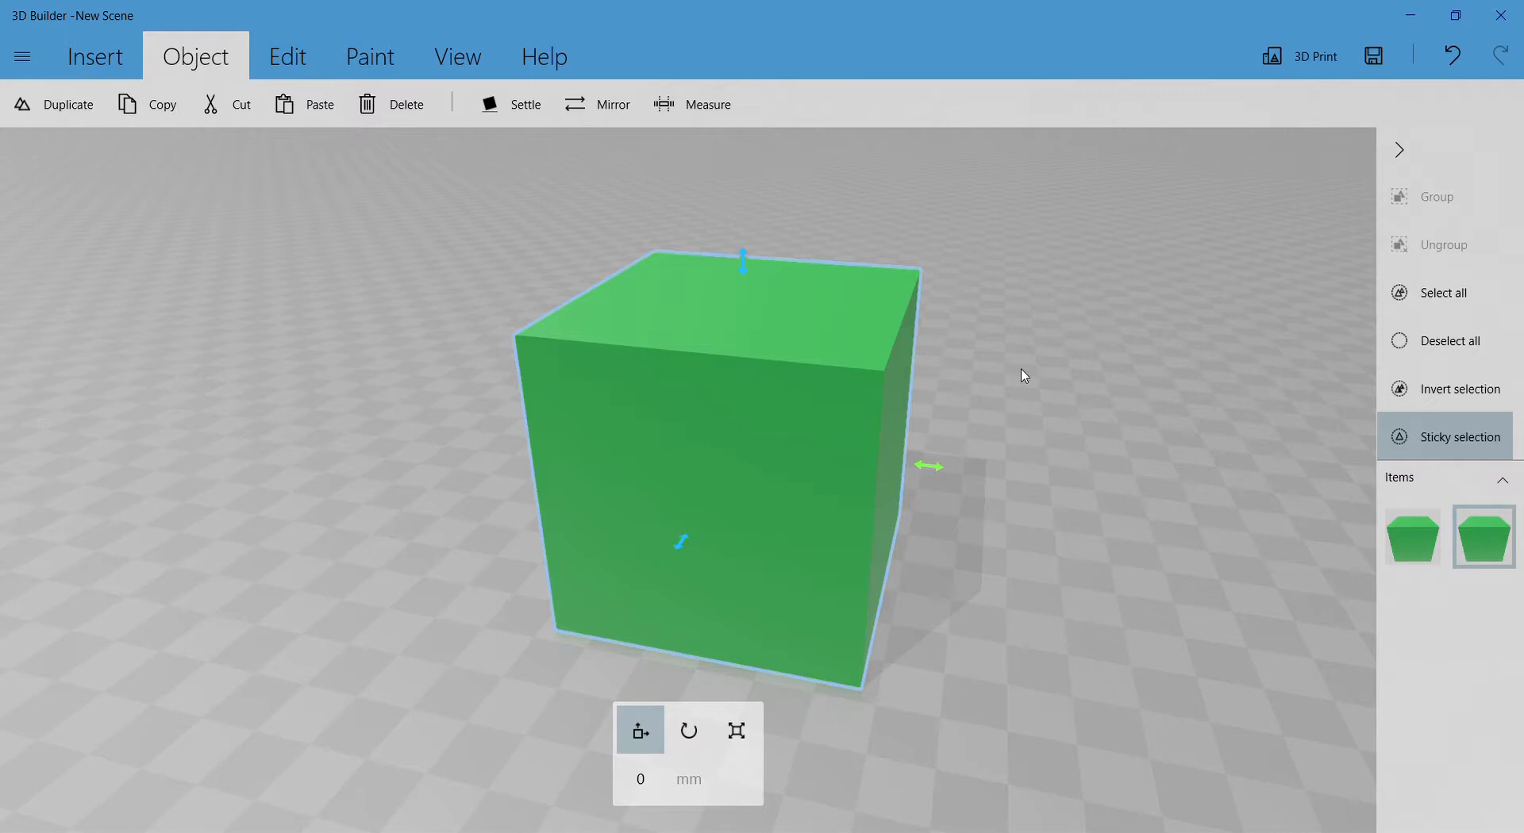
drag(751, 272, 741, 113)
key(ctrl+z)
- Raise the duplicate cube slightly above the original cube's upper face
drag(1034, 354, 907, 489)
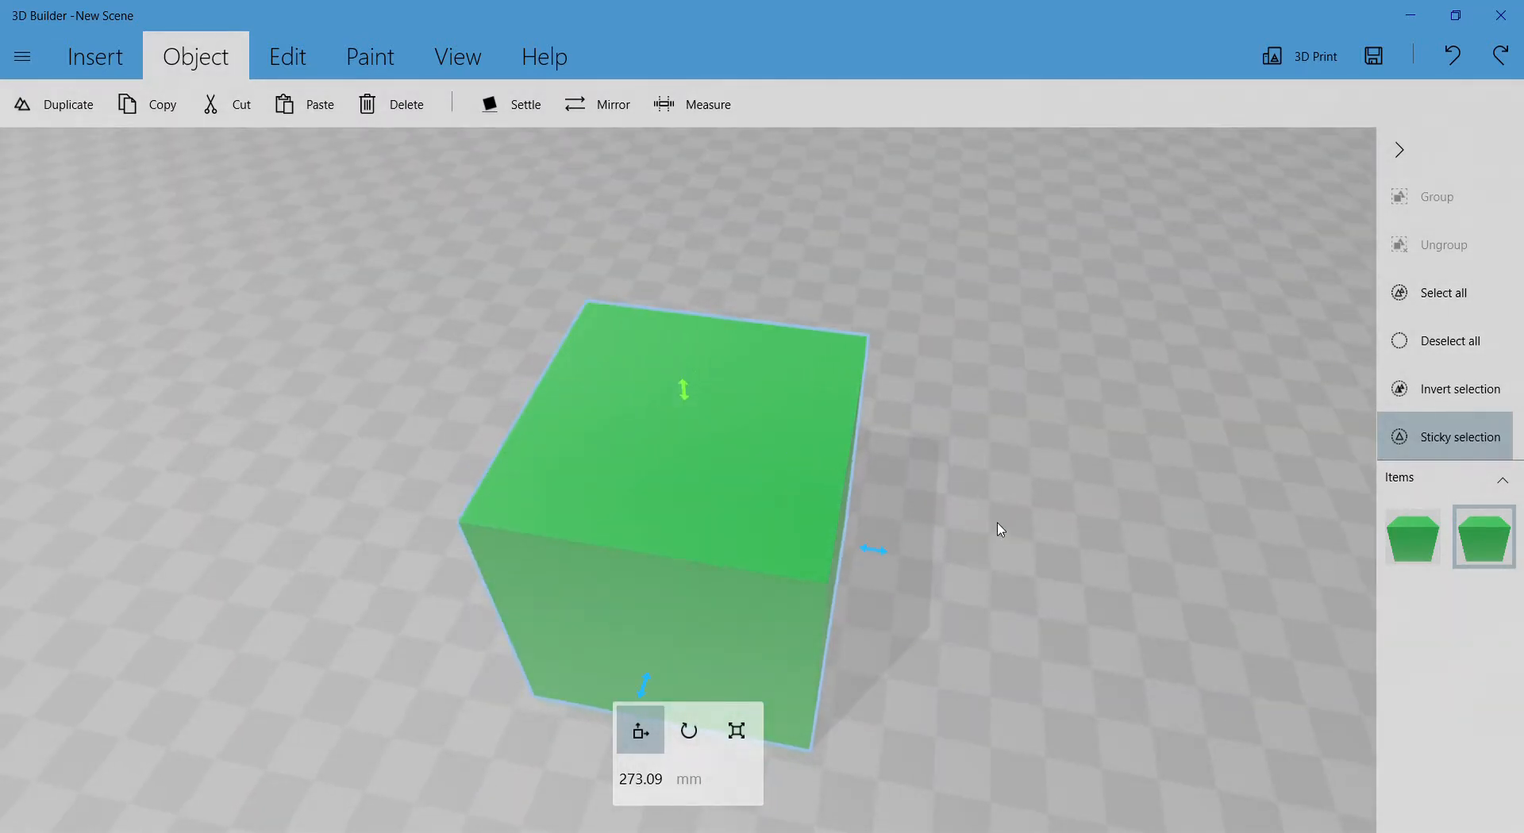
scroll(1001, 517, up, 2)
scroll(1002, 515, down, 3)
drag(1002, 516, 998, 406)
scroll(976, 435, up, 2)
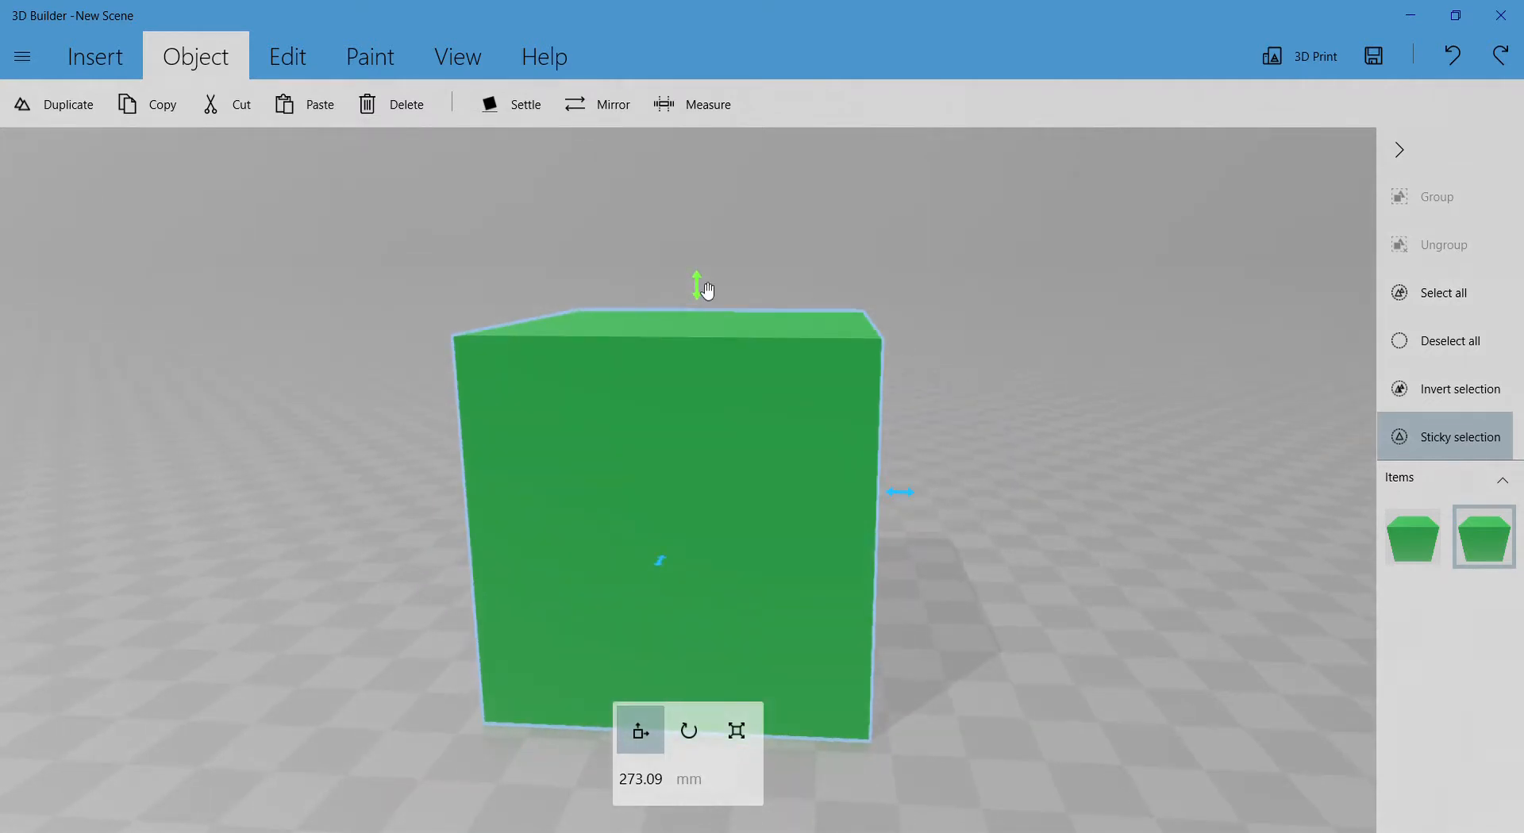
drag(704, 287, 735, 271)
- Scale the duplicate cube down uniformly to about 502 mm so it fits within the original's outline
key(r)
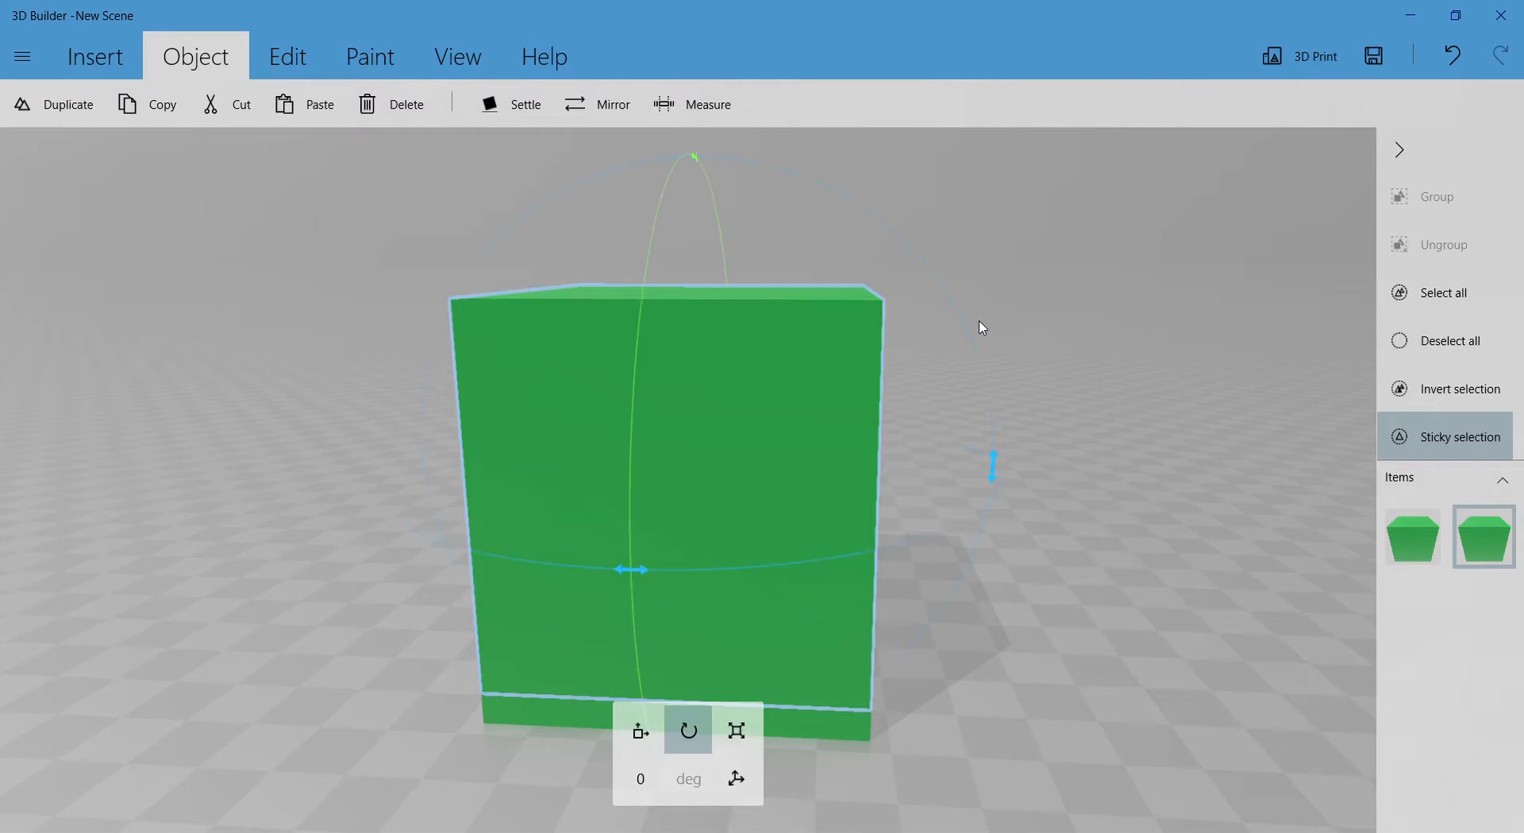
key(s)
drag(1050, 323, 1035, 529)
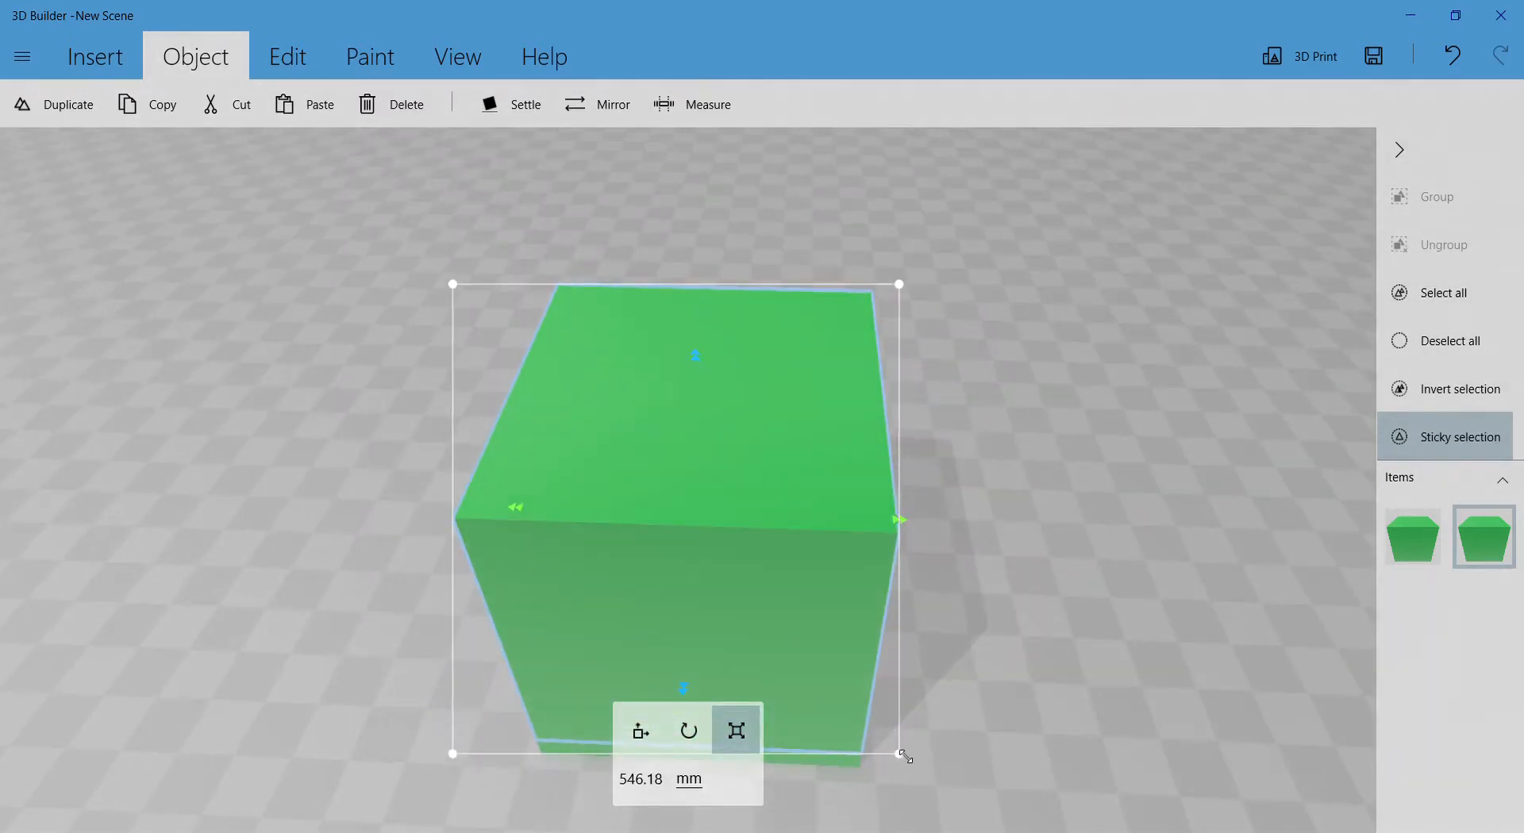
drag(902, 757, 880, 744)
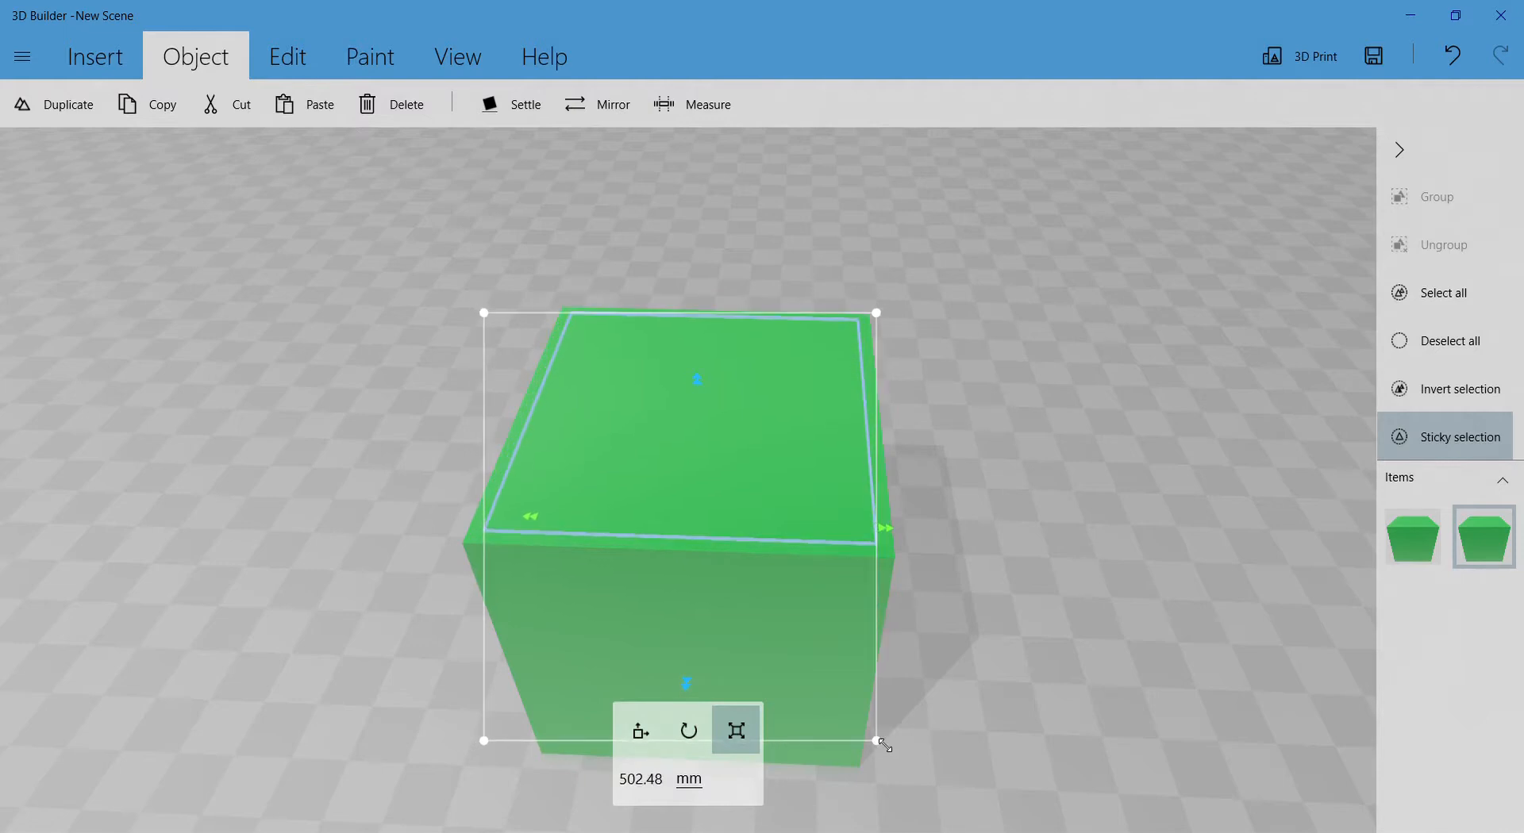
- Raise the smaller cube to a vertical position of about 336 mm so it protrudes from the larger cube
key(m)
scroll(857, 397, up, 5)
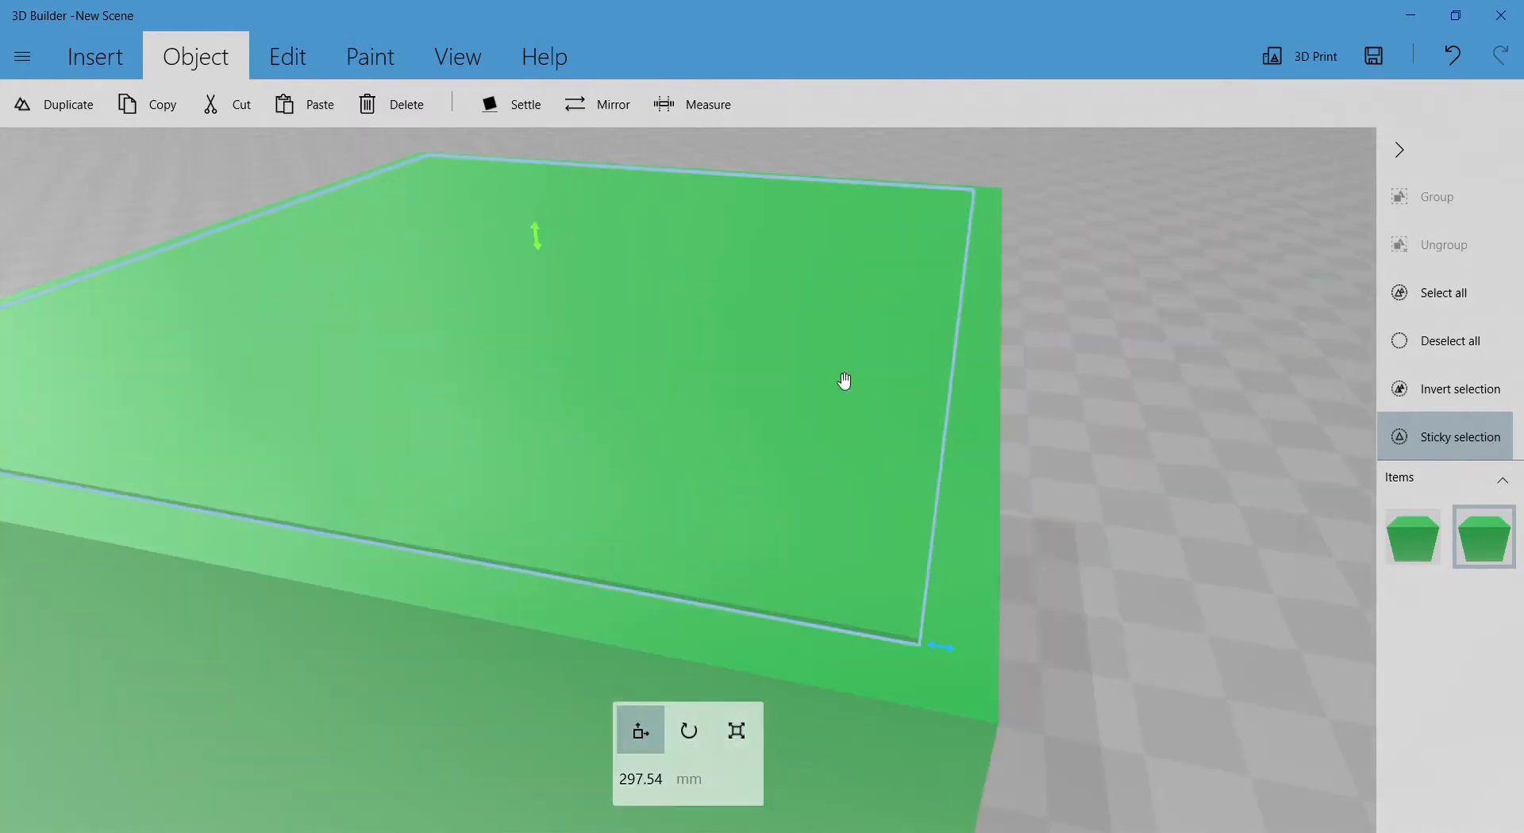
drag(537, 236, 528, 181)
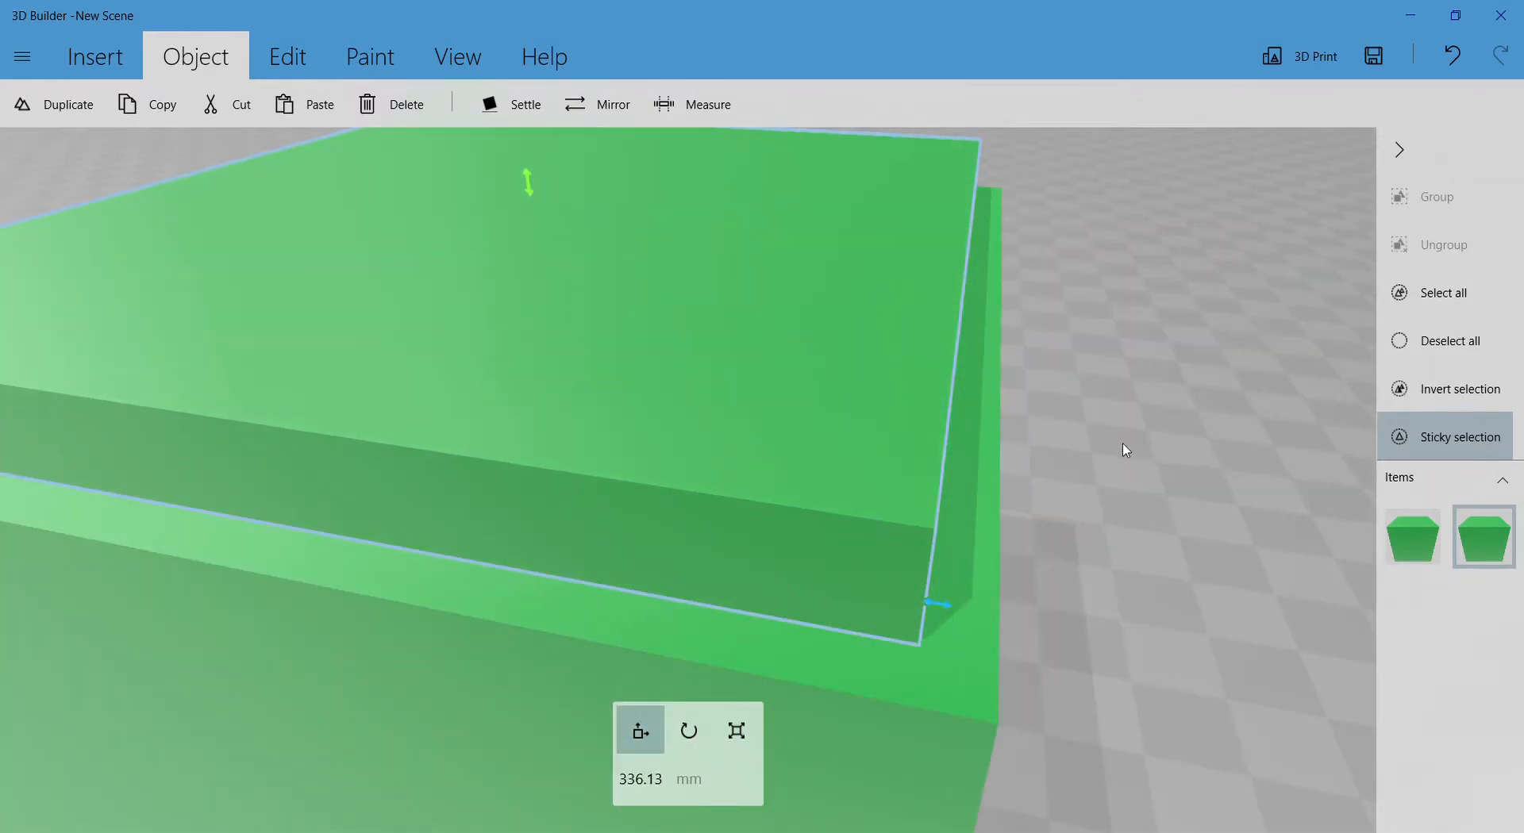
- Paint the entire smaller cube light blue with the Color tool to distinguish it from the larger green cube
drag(1123, 450, 1051, 404)
scroll(582, 338, down, 3)
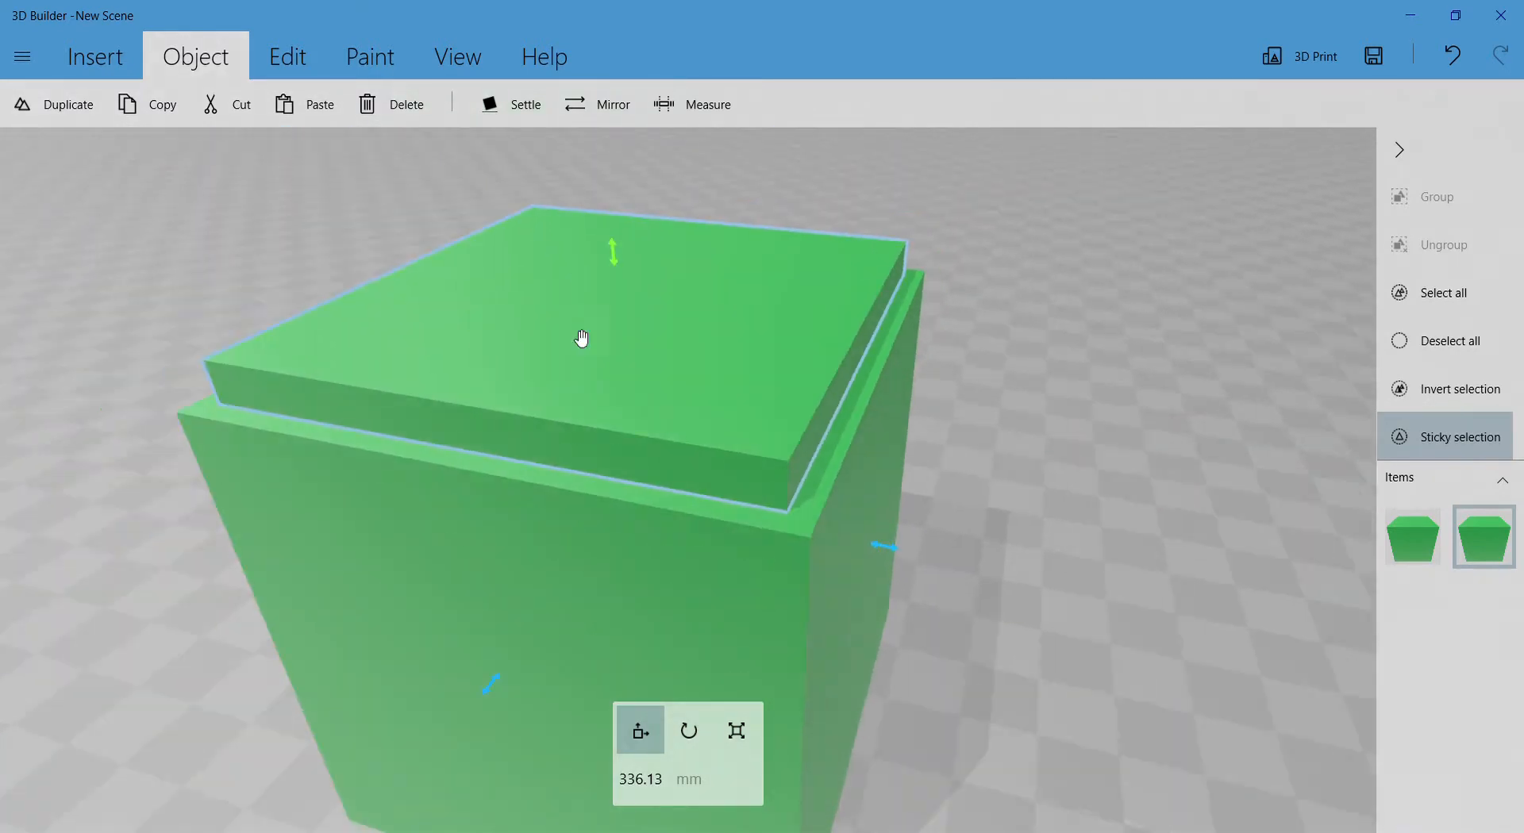
click(647, 312)
click(678, 357)
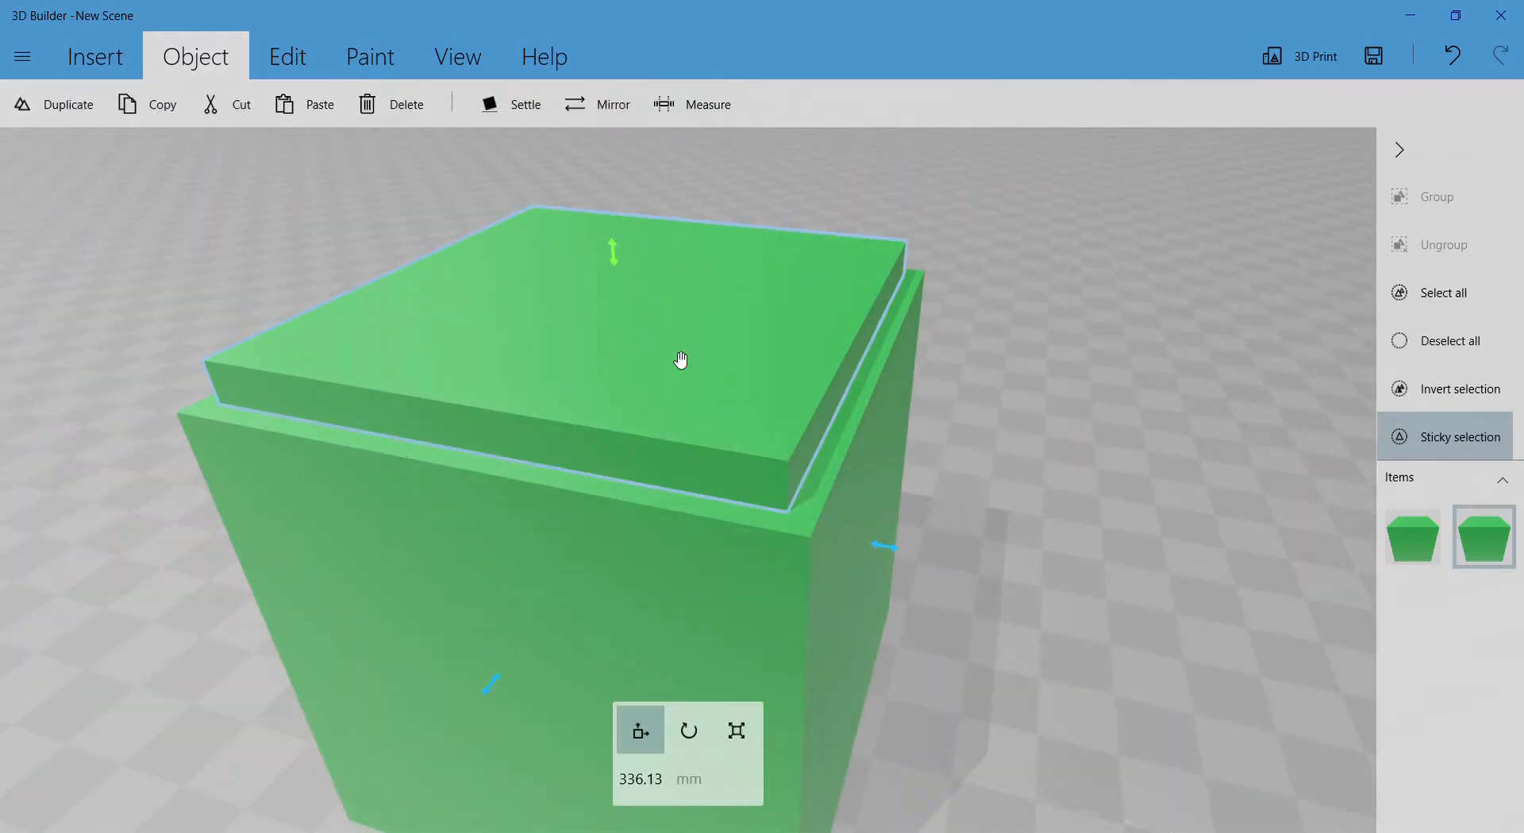
click(347, 72)
click(56, 104)
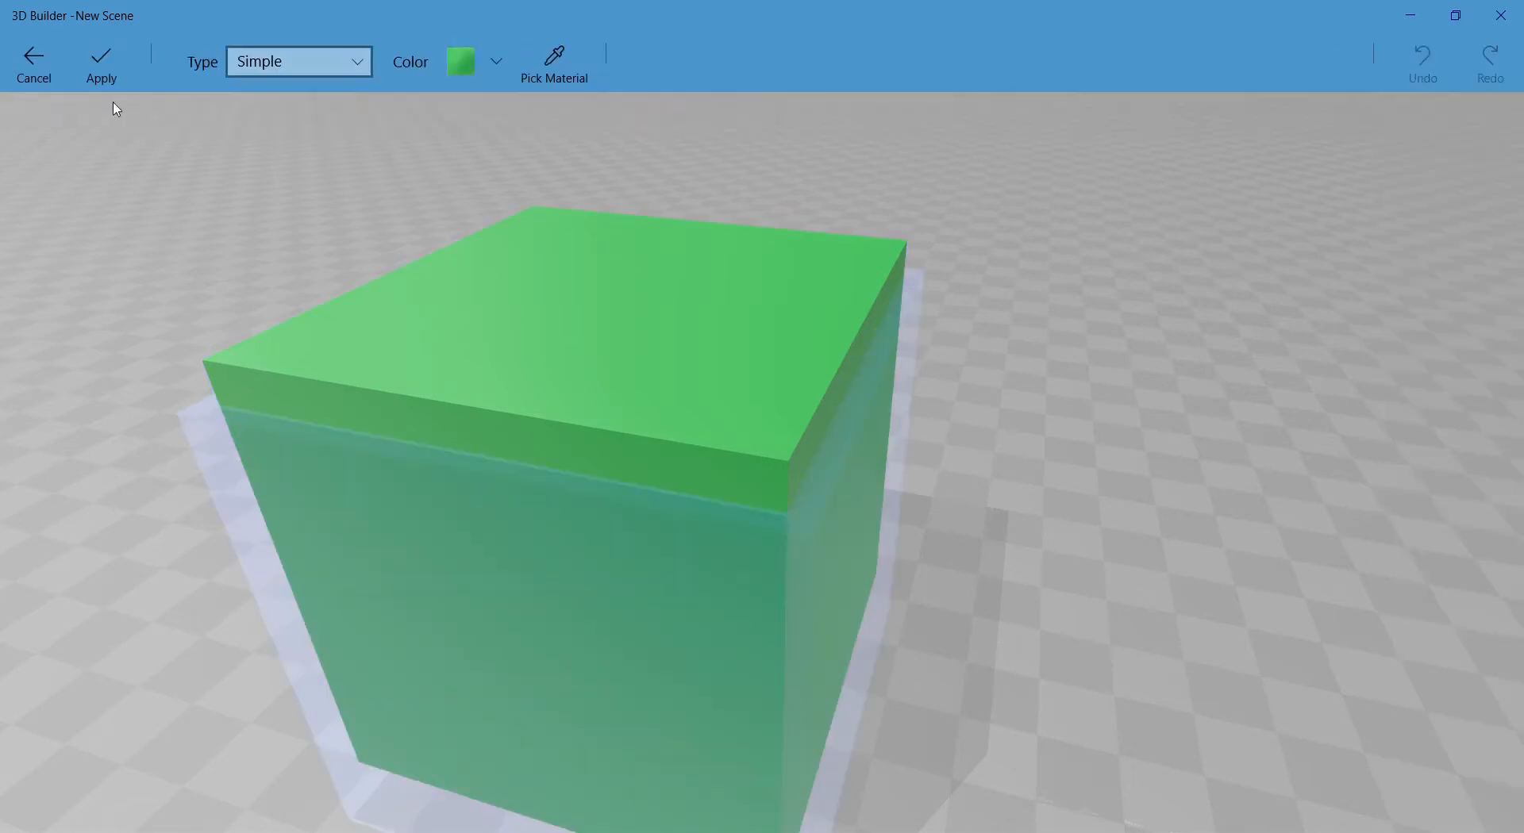
click(36, 68)
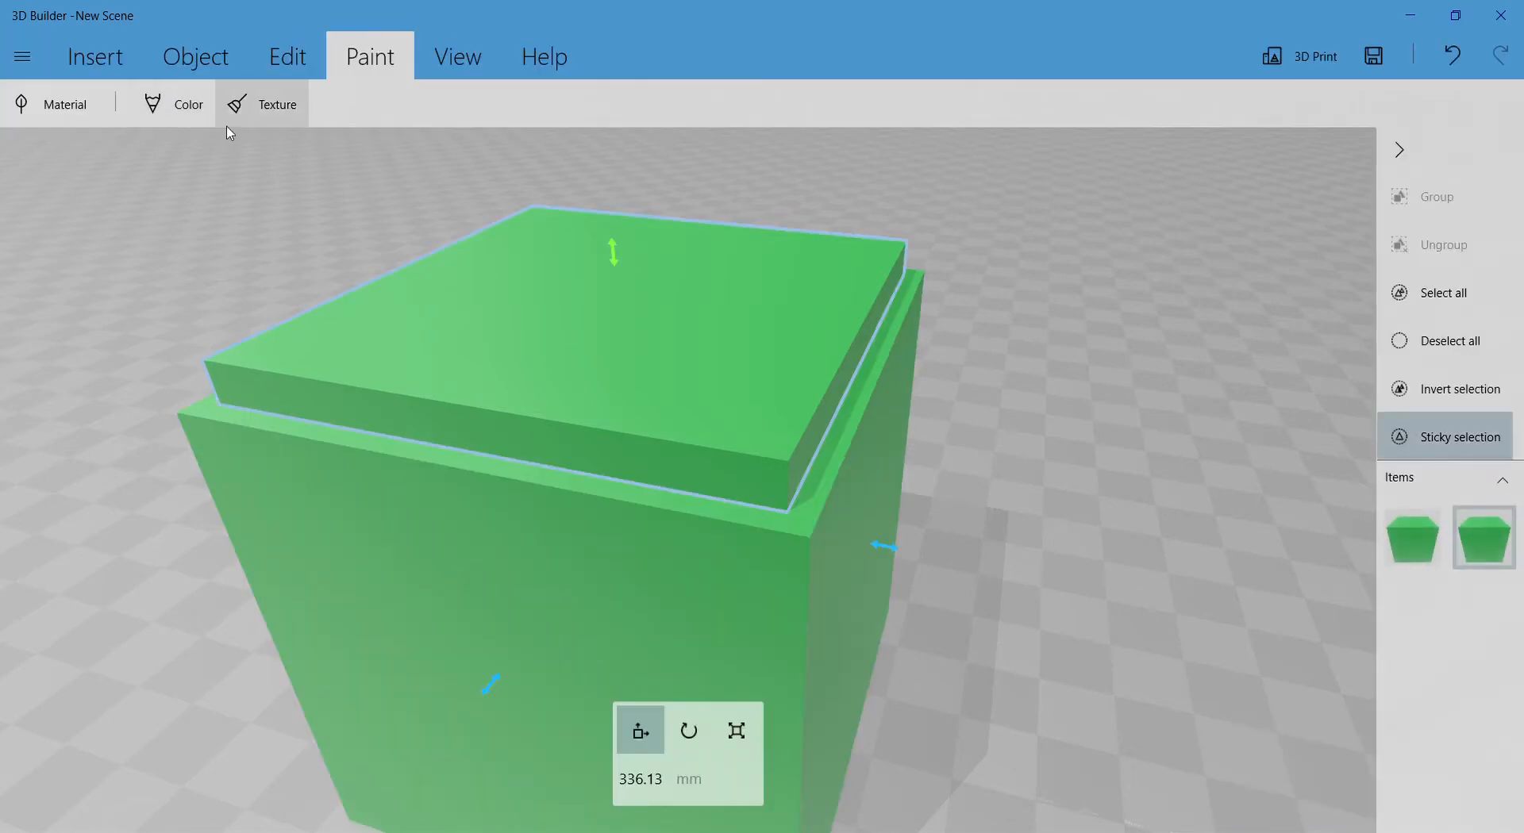
click(191, 105)
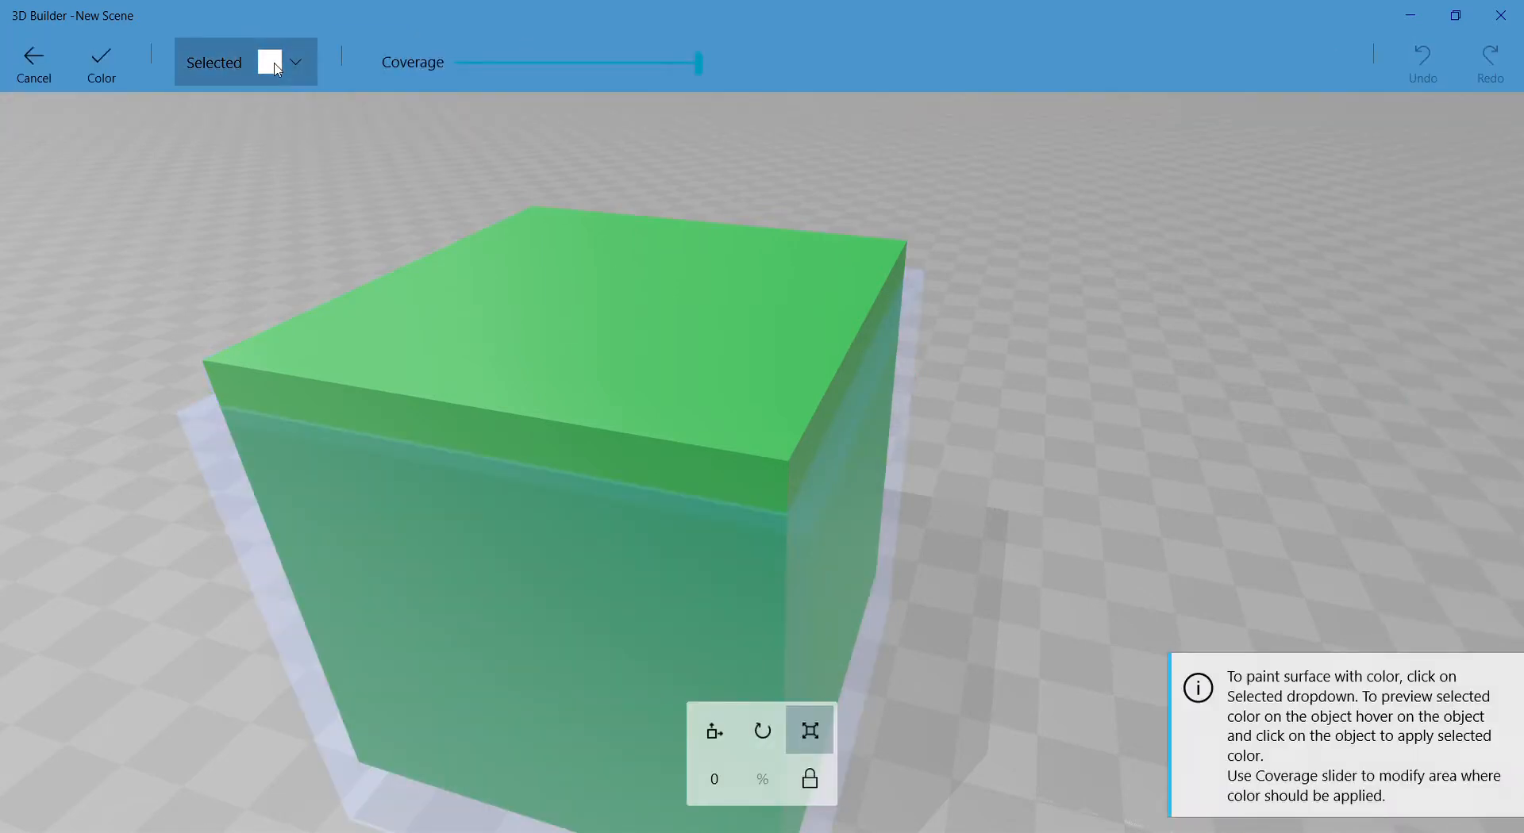
click(277, 70)
click(512, 302)
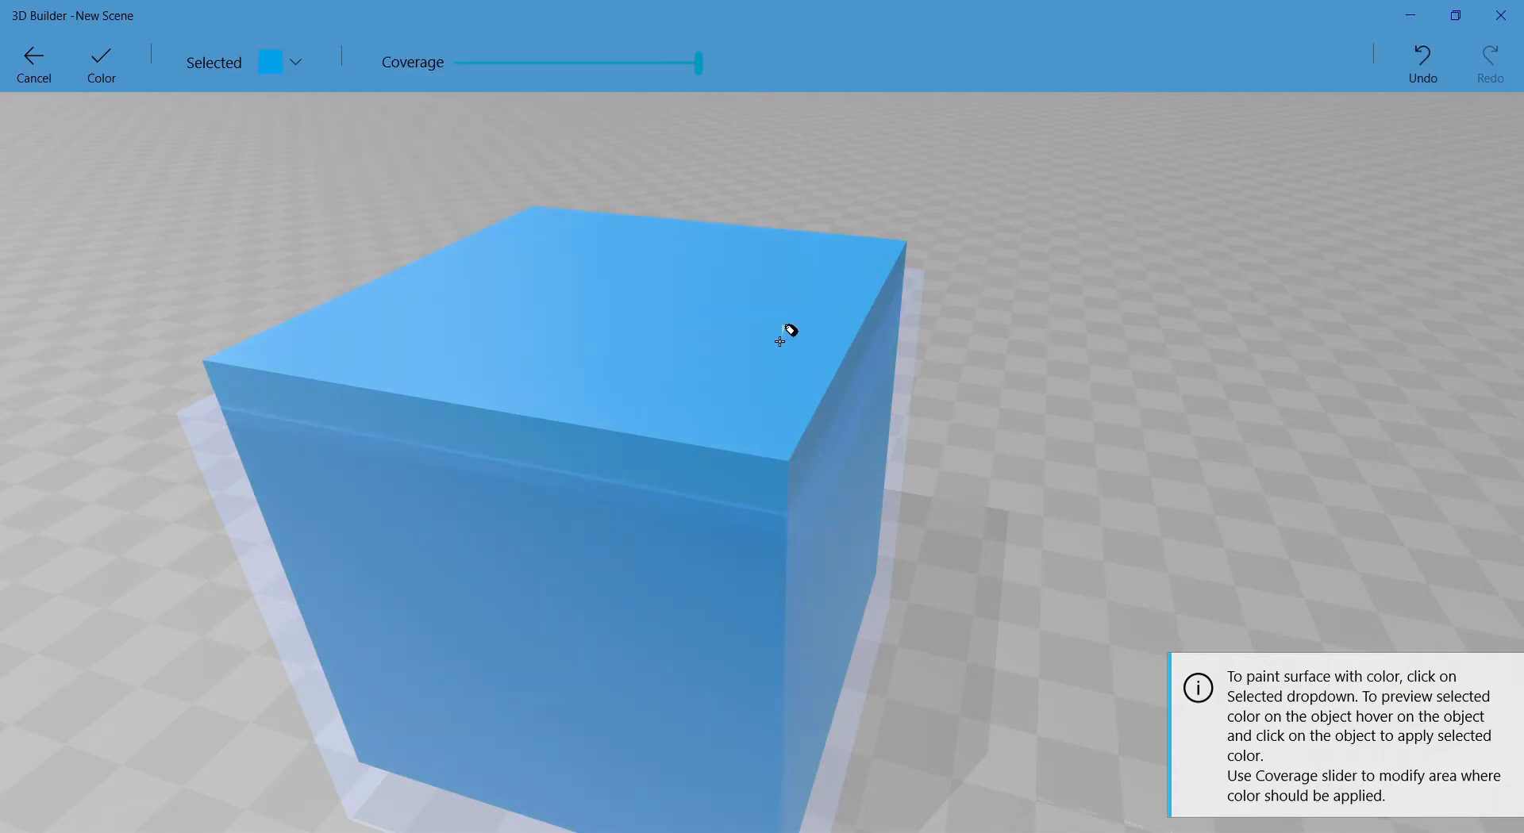
click(104, 73)
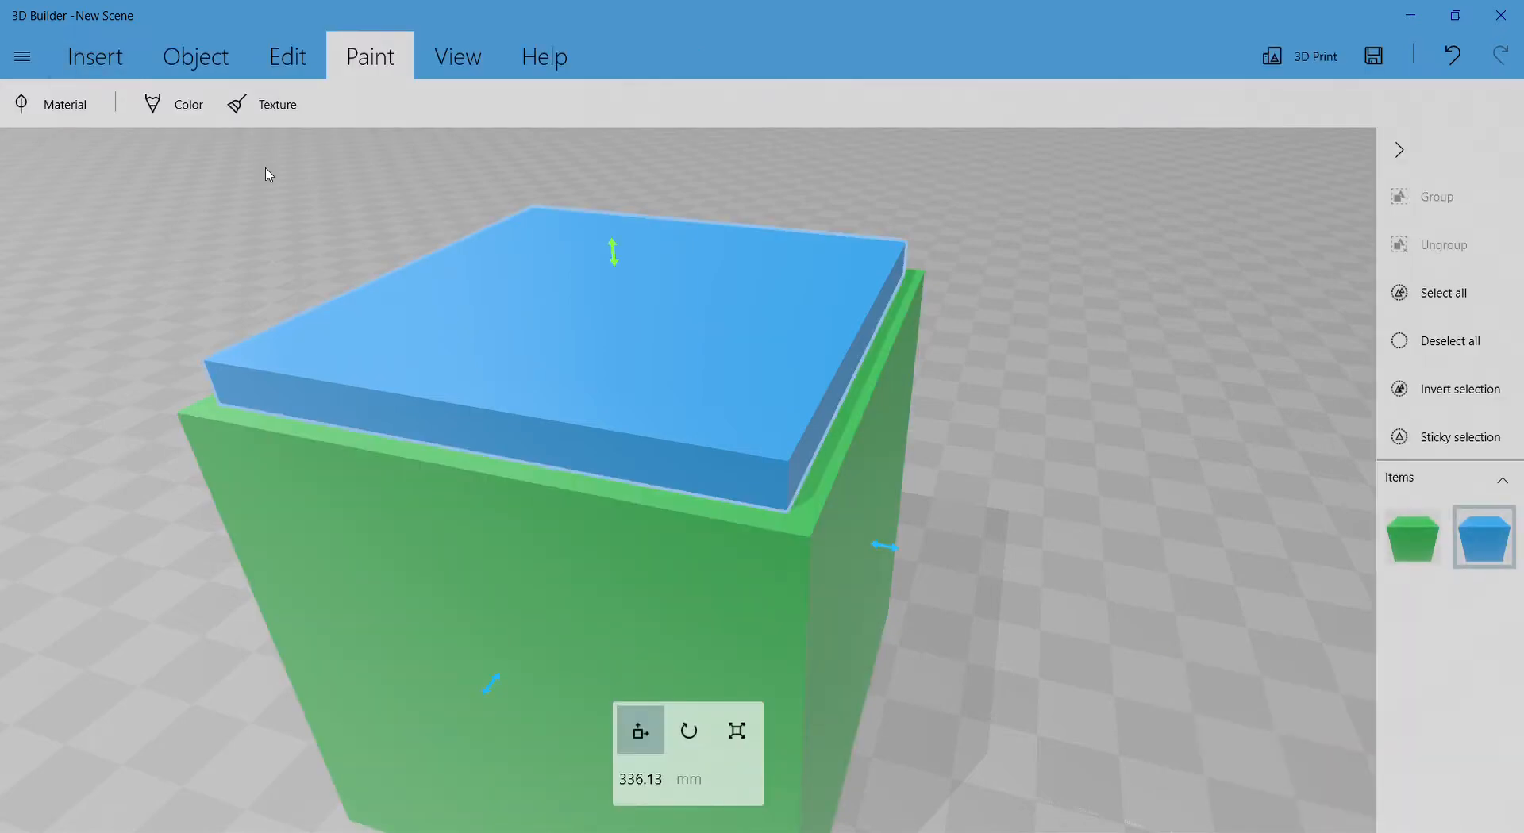
- Examine from several sides how the blue cube sits inside the larger green cube
click(195, 57)
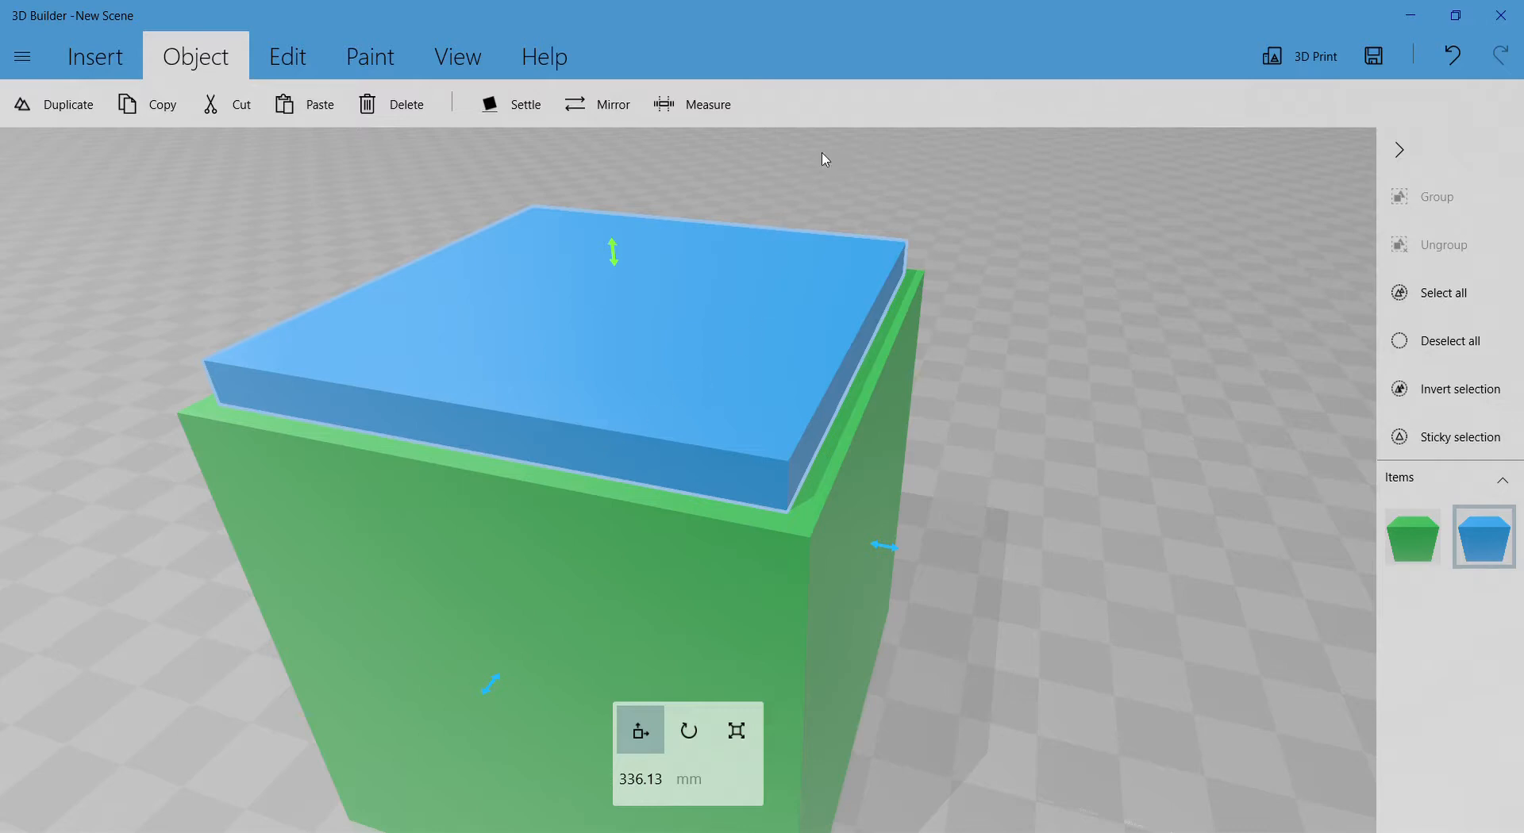
drag(1206, 566, 945, 555)
drag(1018, 462, 1180, 381)
scroll(1135, 379, down, 3)
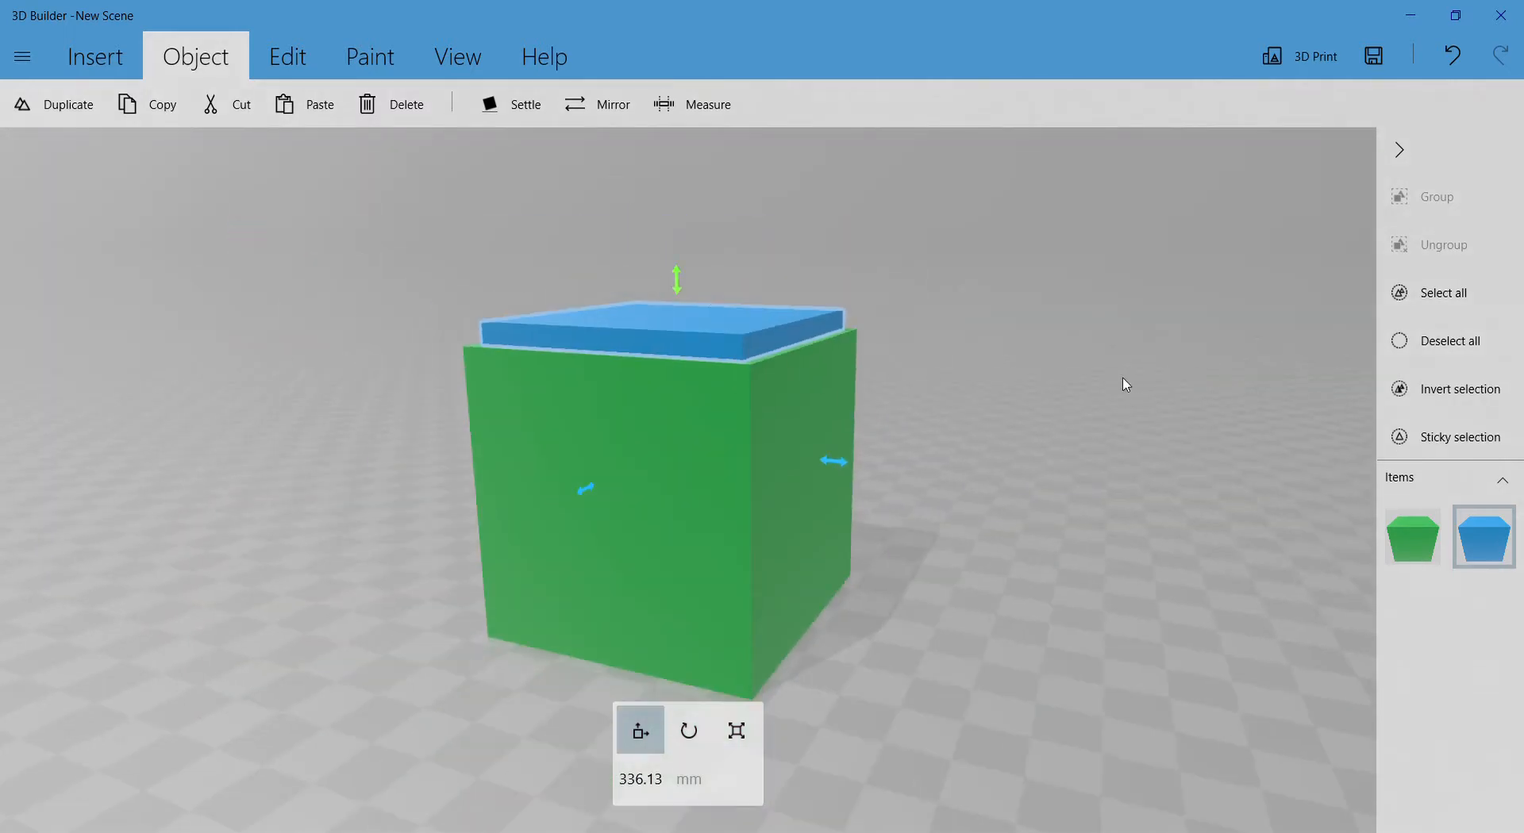
scroll(721, 379, up, 2)
drag(958, 504, 674, 608)
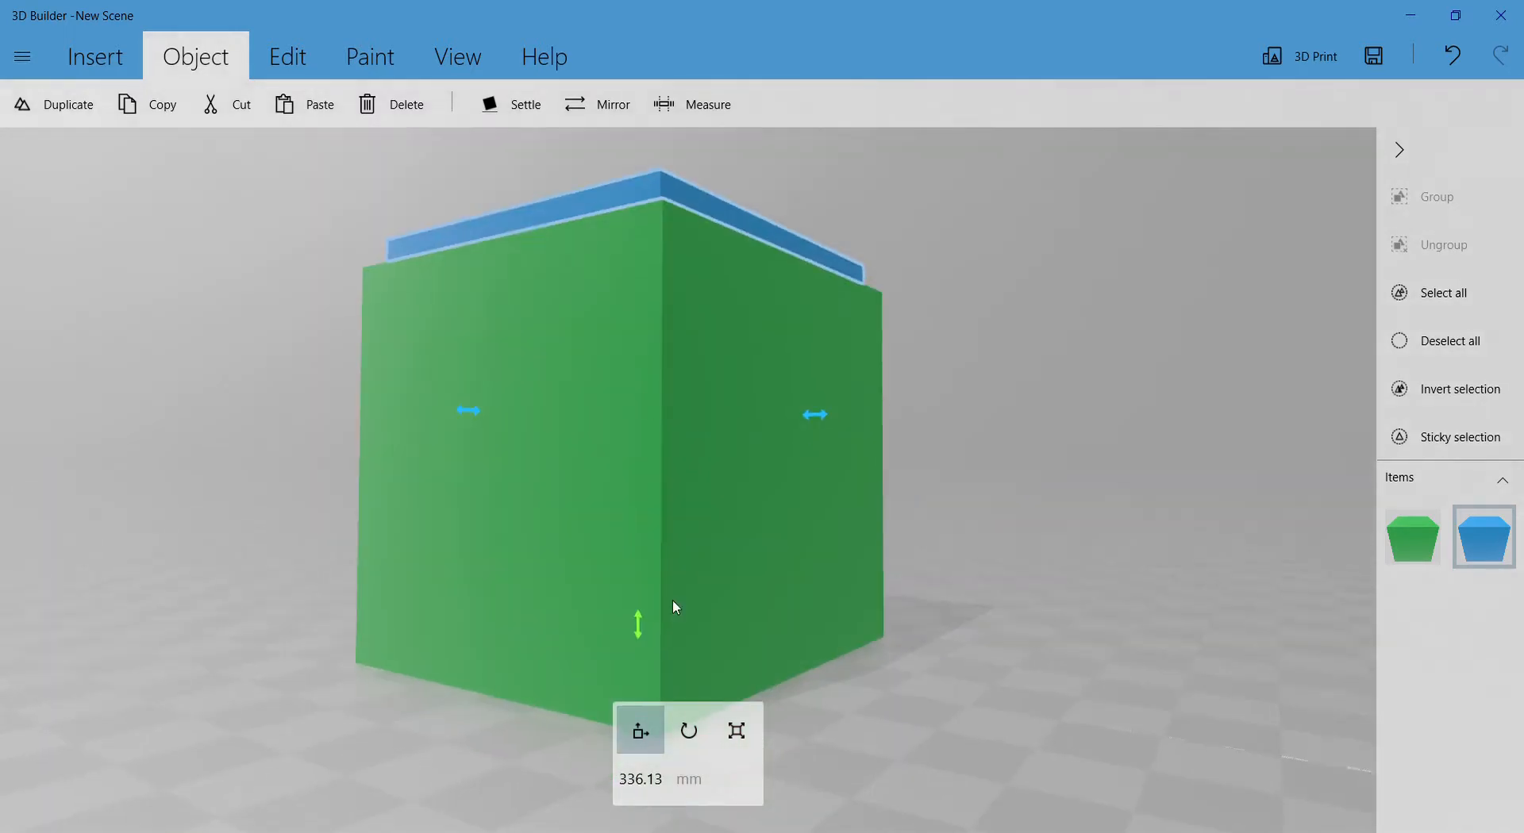
drag(866, 454, 641, 229)
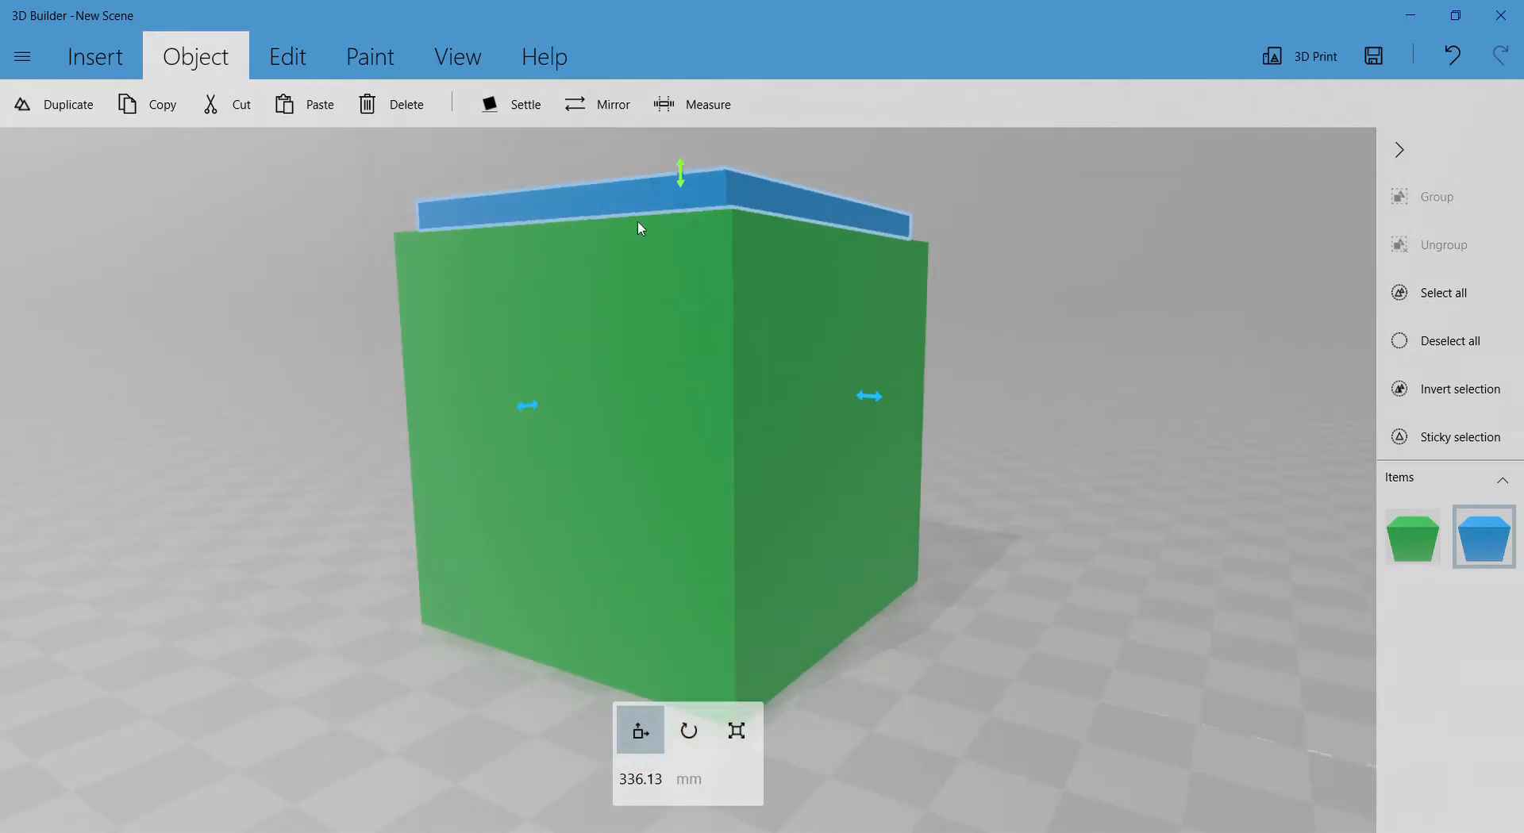
drag(803, 679, 730, 736)
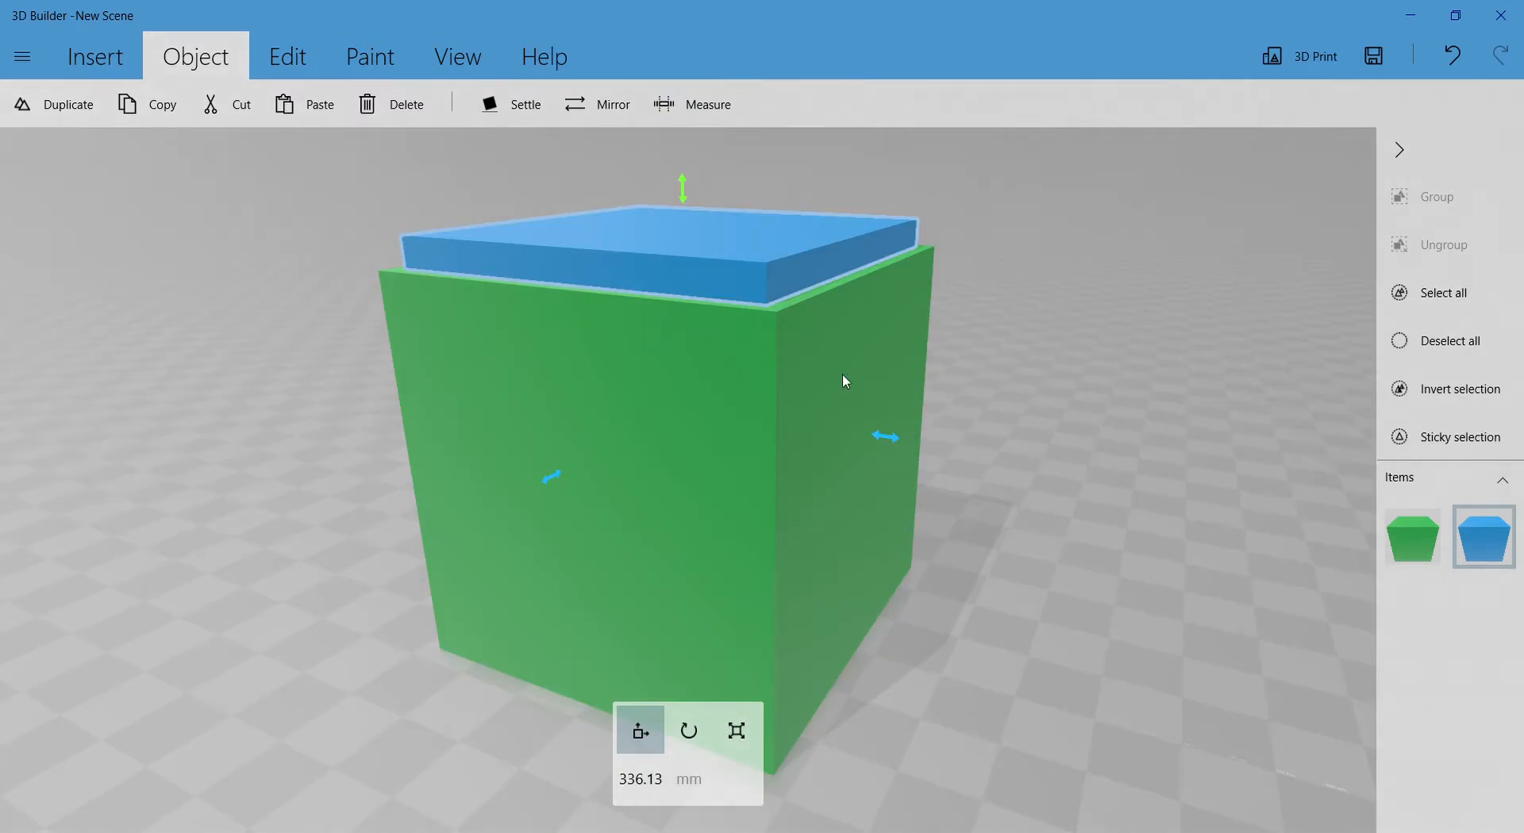
scroll(843, 374, down, 3)
drag(941, 569, 973, 631)
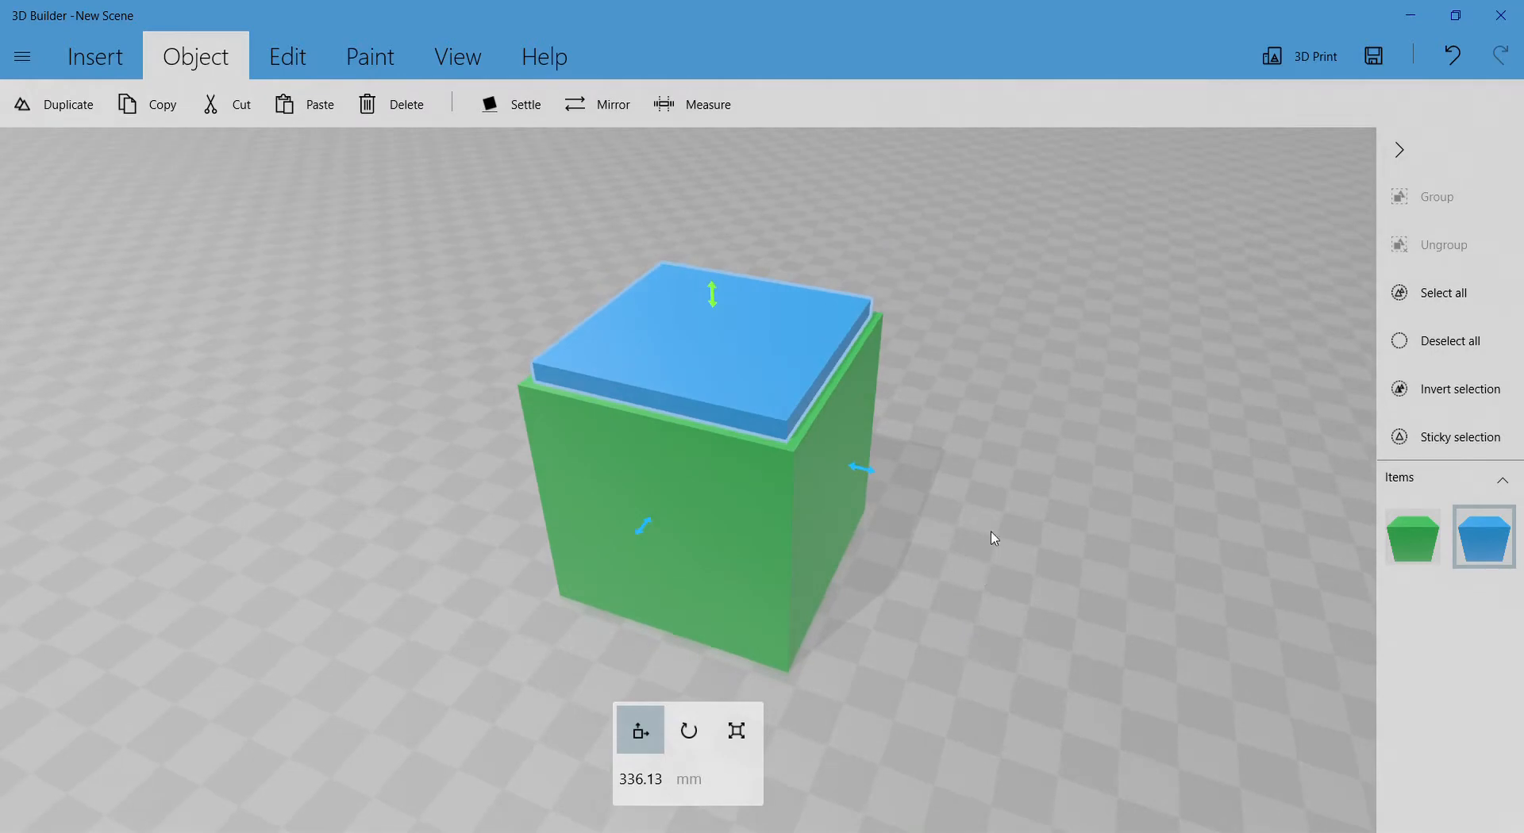
drag(992, 538, 837, 340)
- Stretch the blue cube vertically beyond both the base and the upper face of the green cube, to about 1063 mm high
key(r)
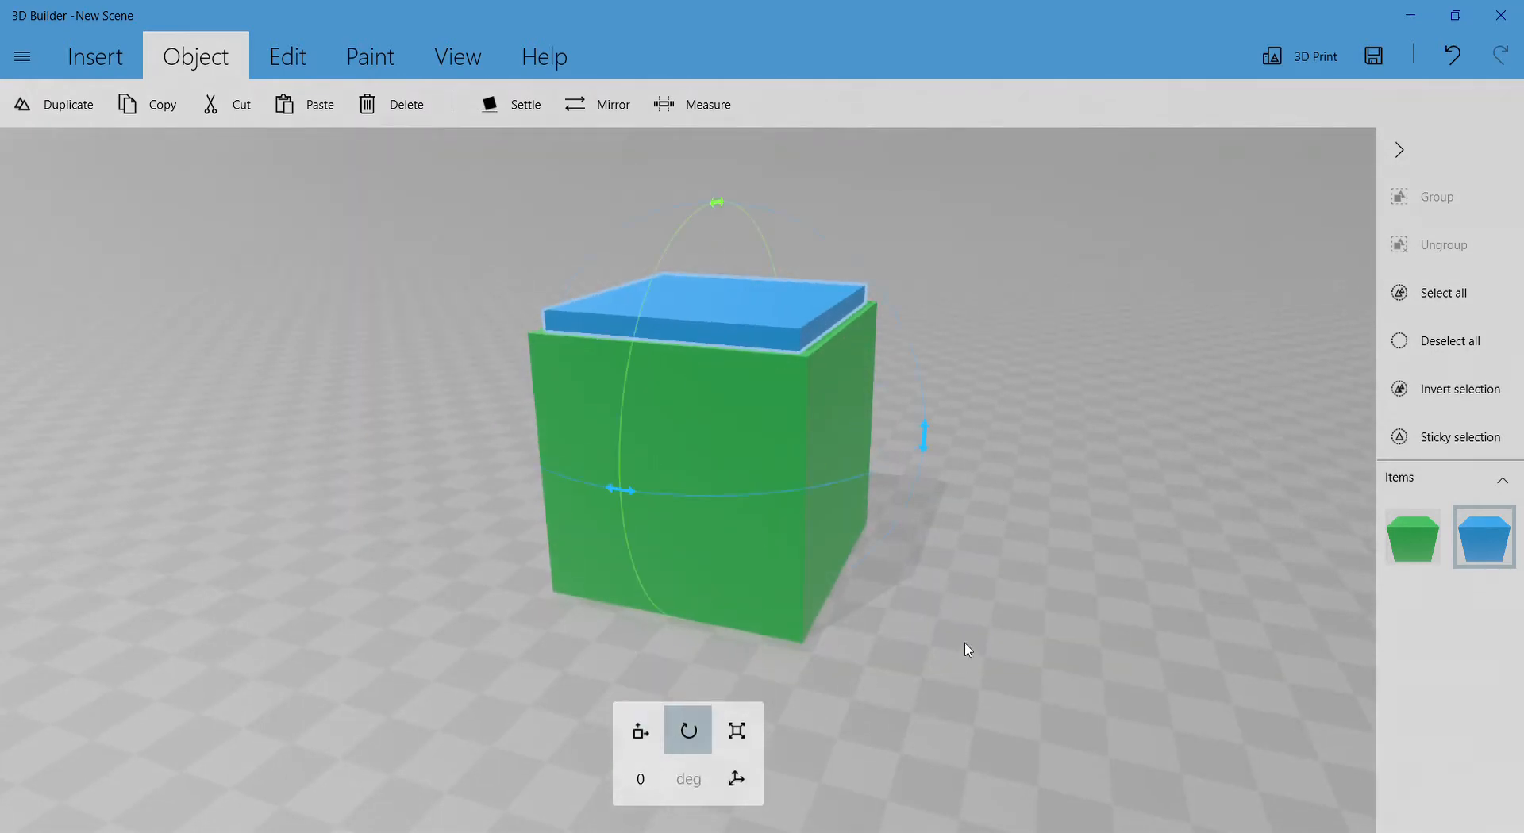
key(m)
drag(967, 649, 945, 579)
key(s)
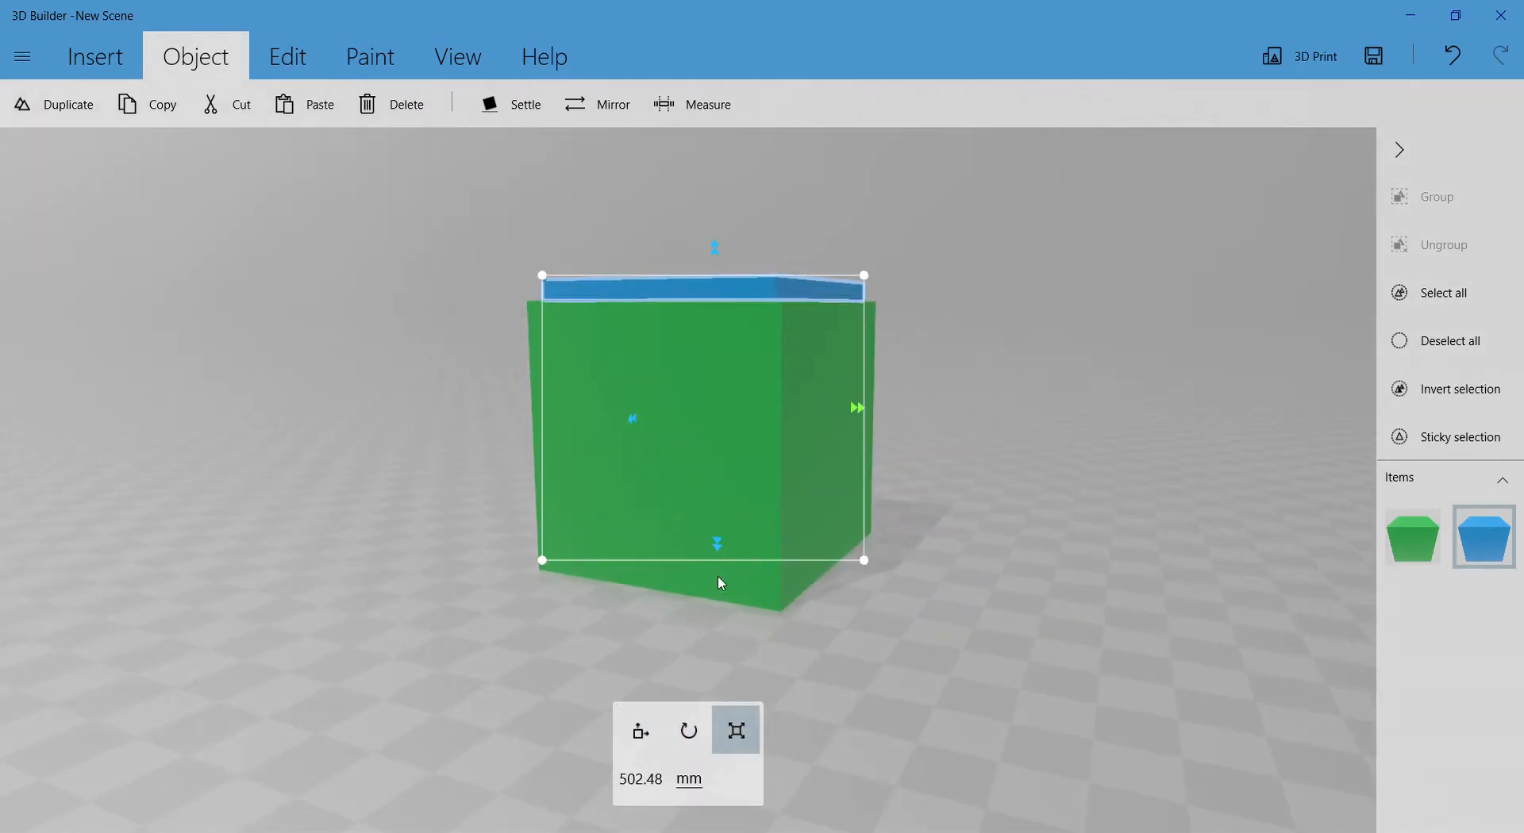
drag(721, 546, 724, 703)
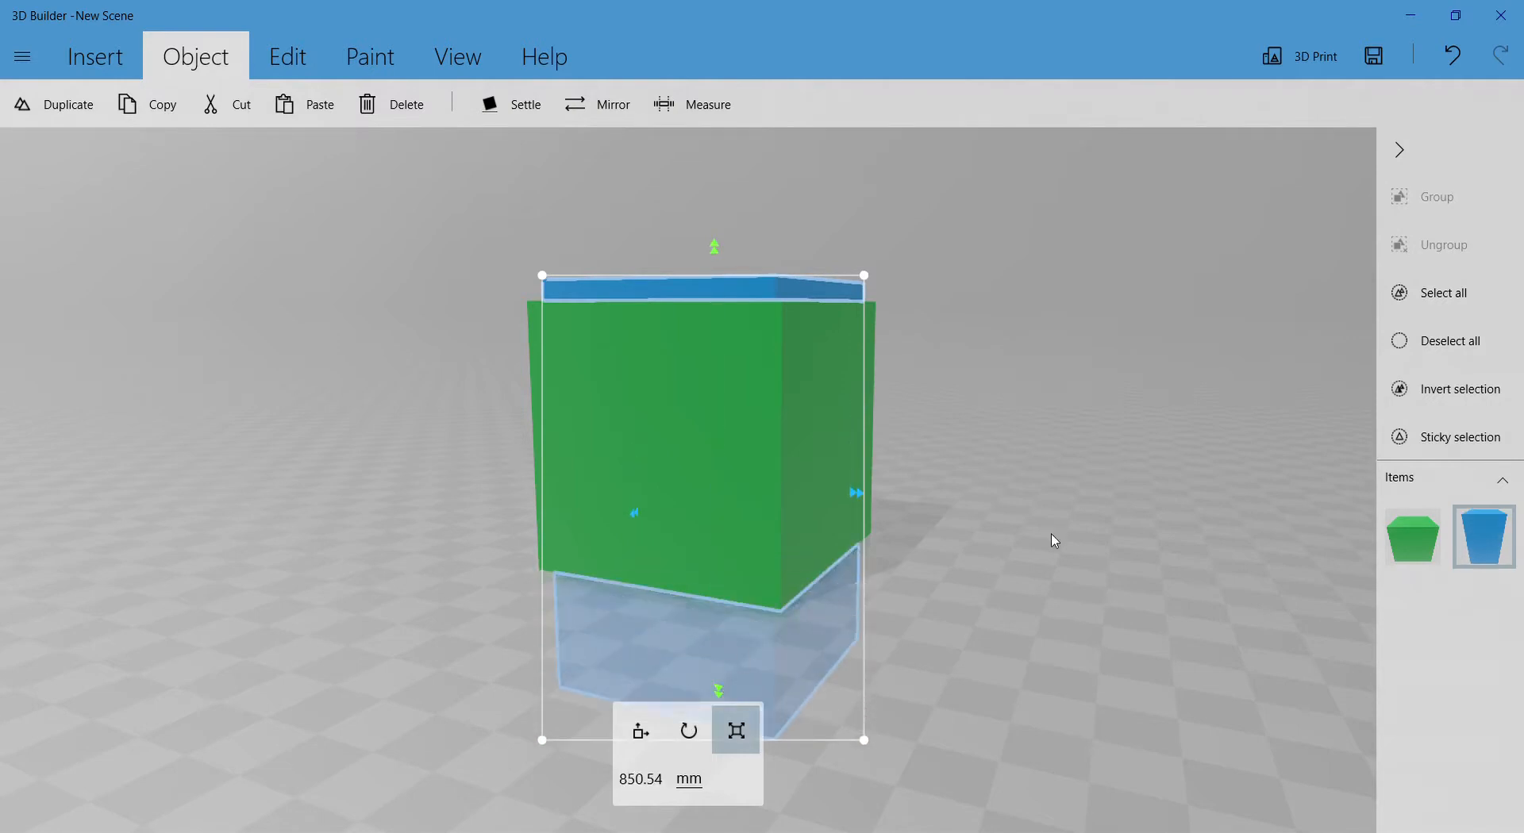
drag(1054, 537, 1019, 571)
drag(711, 259, 704, 150)
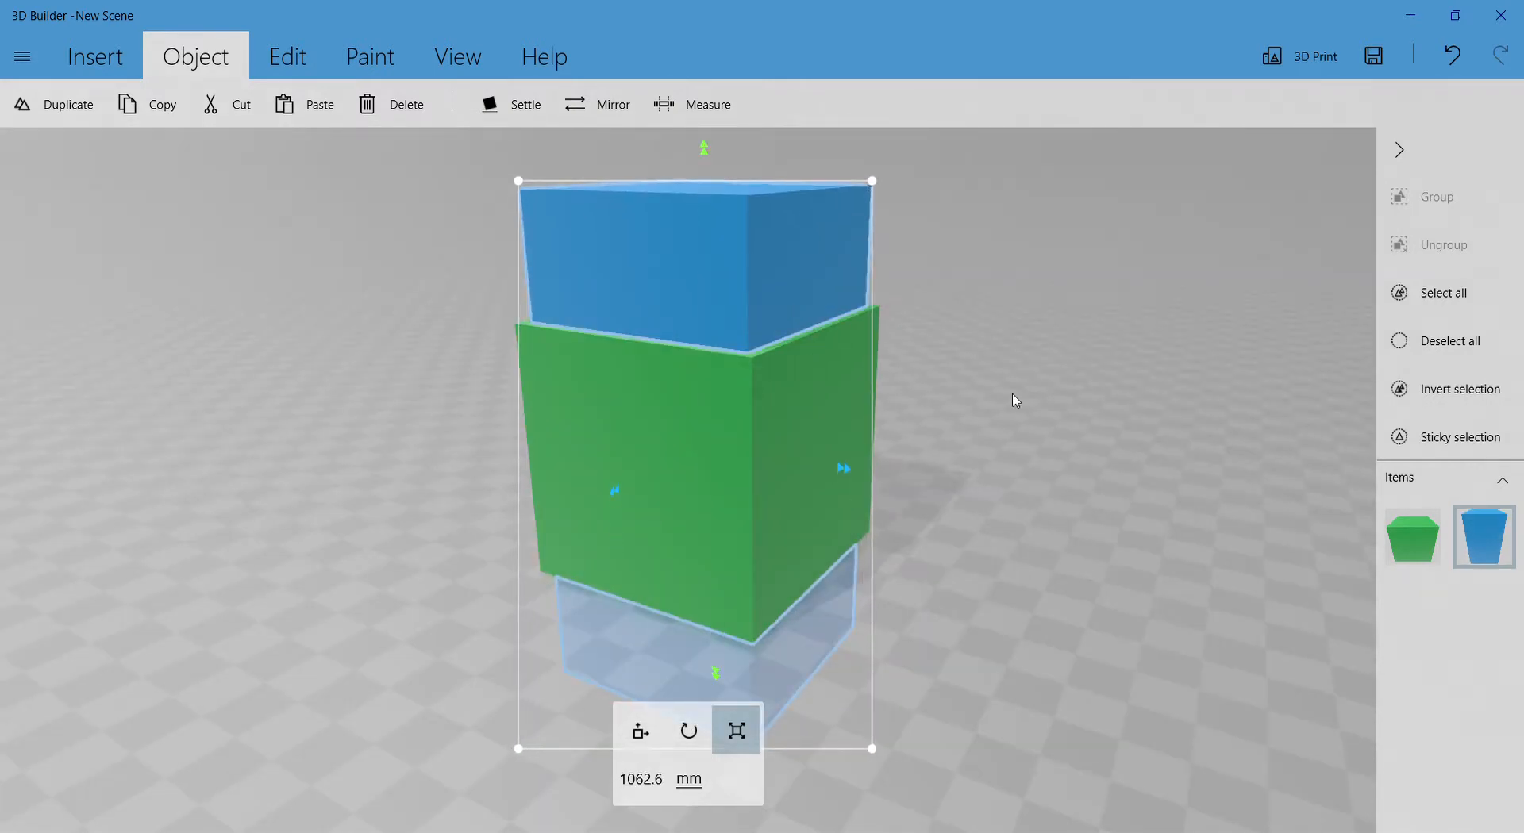
drag(1010, 398, 1044, 436)
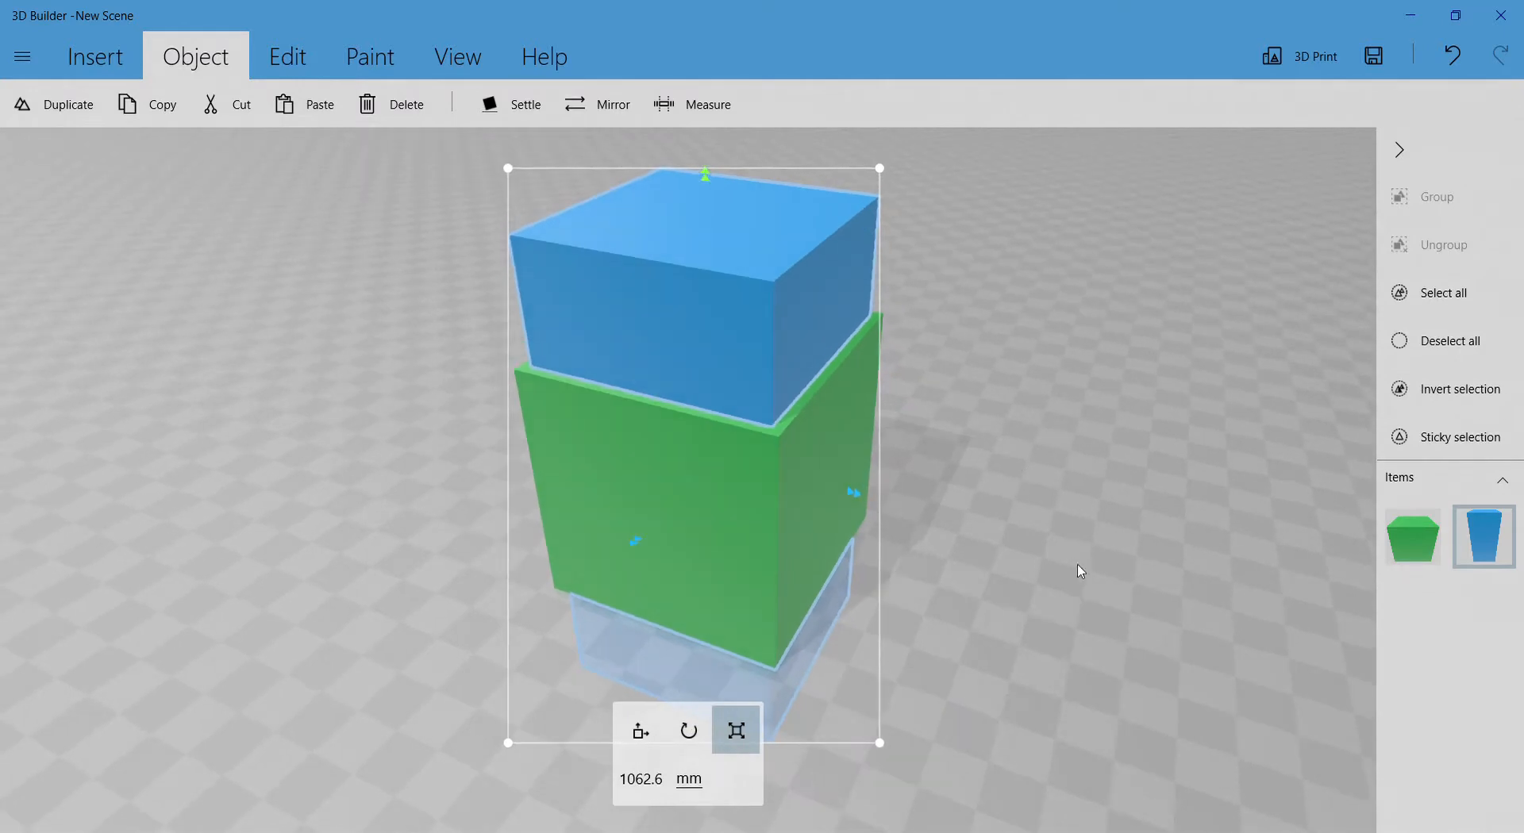
- Scale the blue block up uniformly to about 1087 mm high so the green walls around it become thinner
drag(1079, 572, 892, 465)
scroll(1072, 531, up, 5)
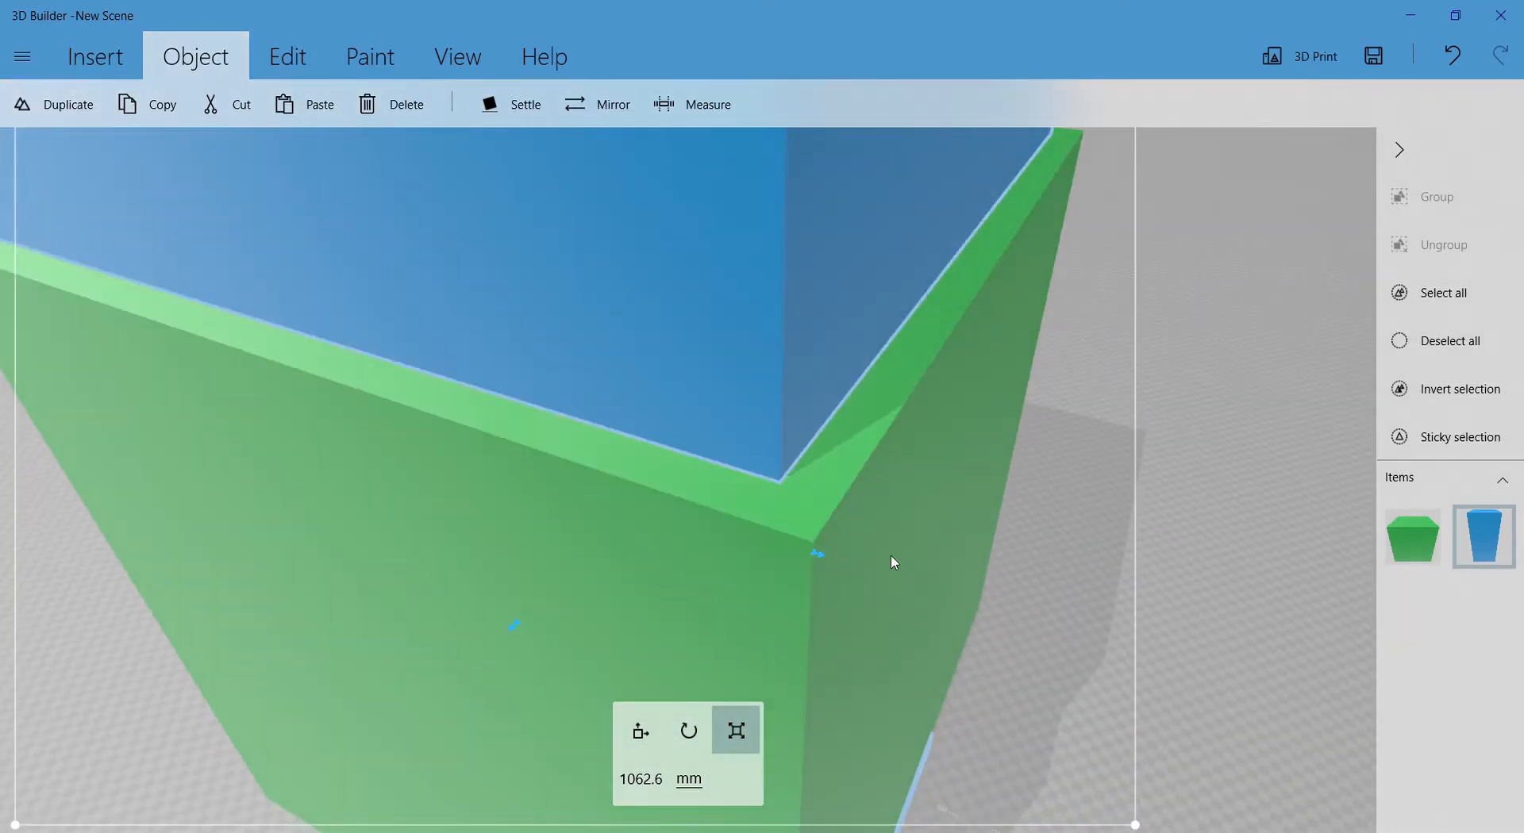
scroll(976, 583, down, 4)
scroll(1087, 564, up, 3)
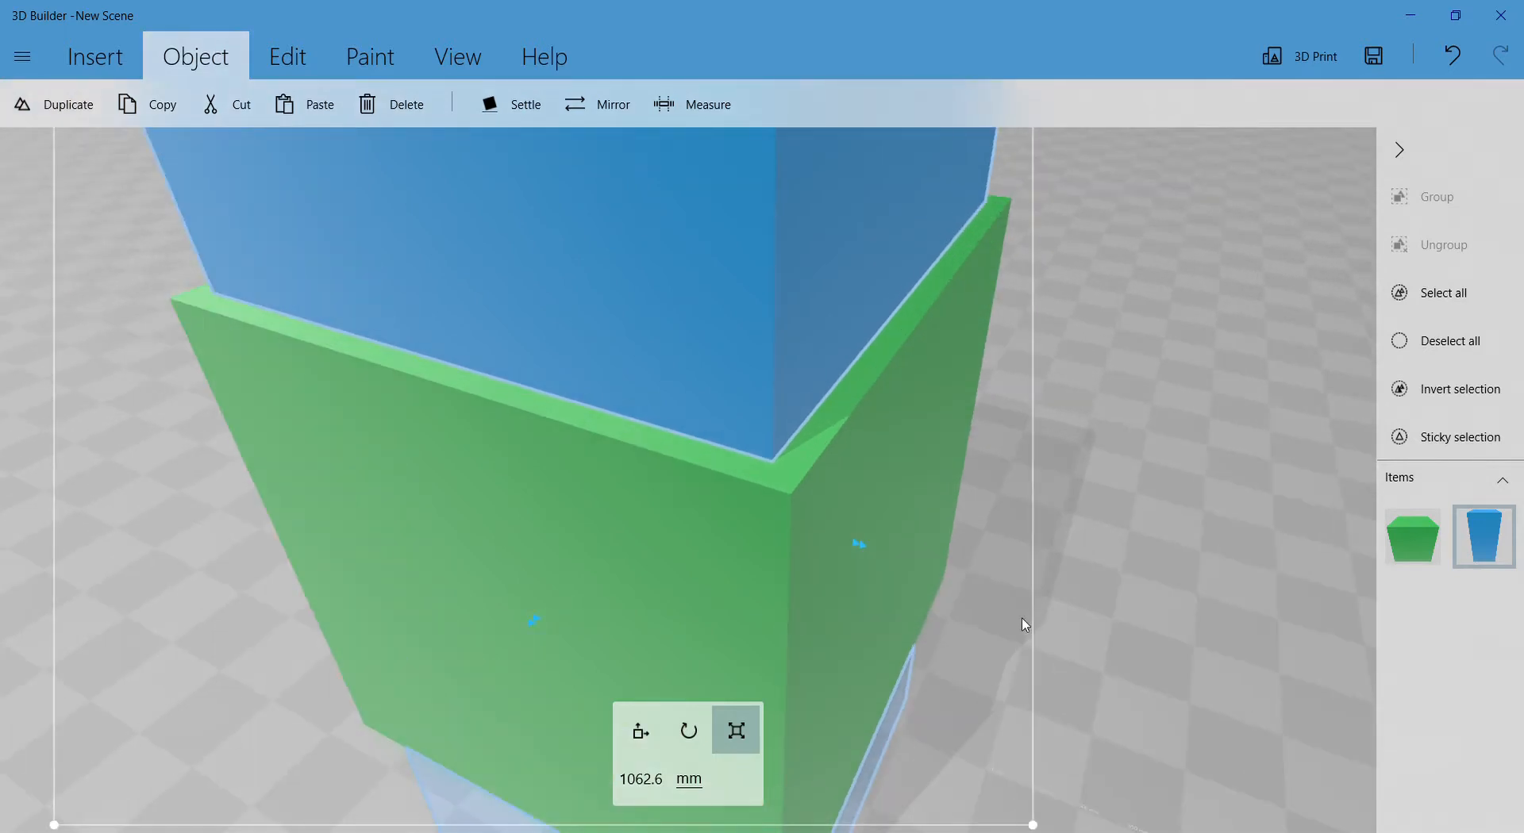
scroll(1089, 700, down, 1)
drag(1000, 823, 1051, 803)
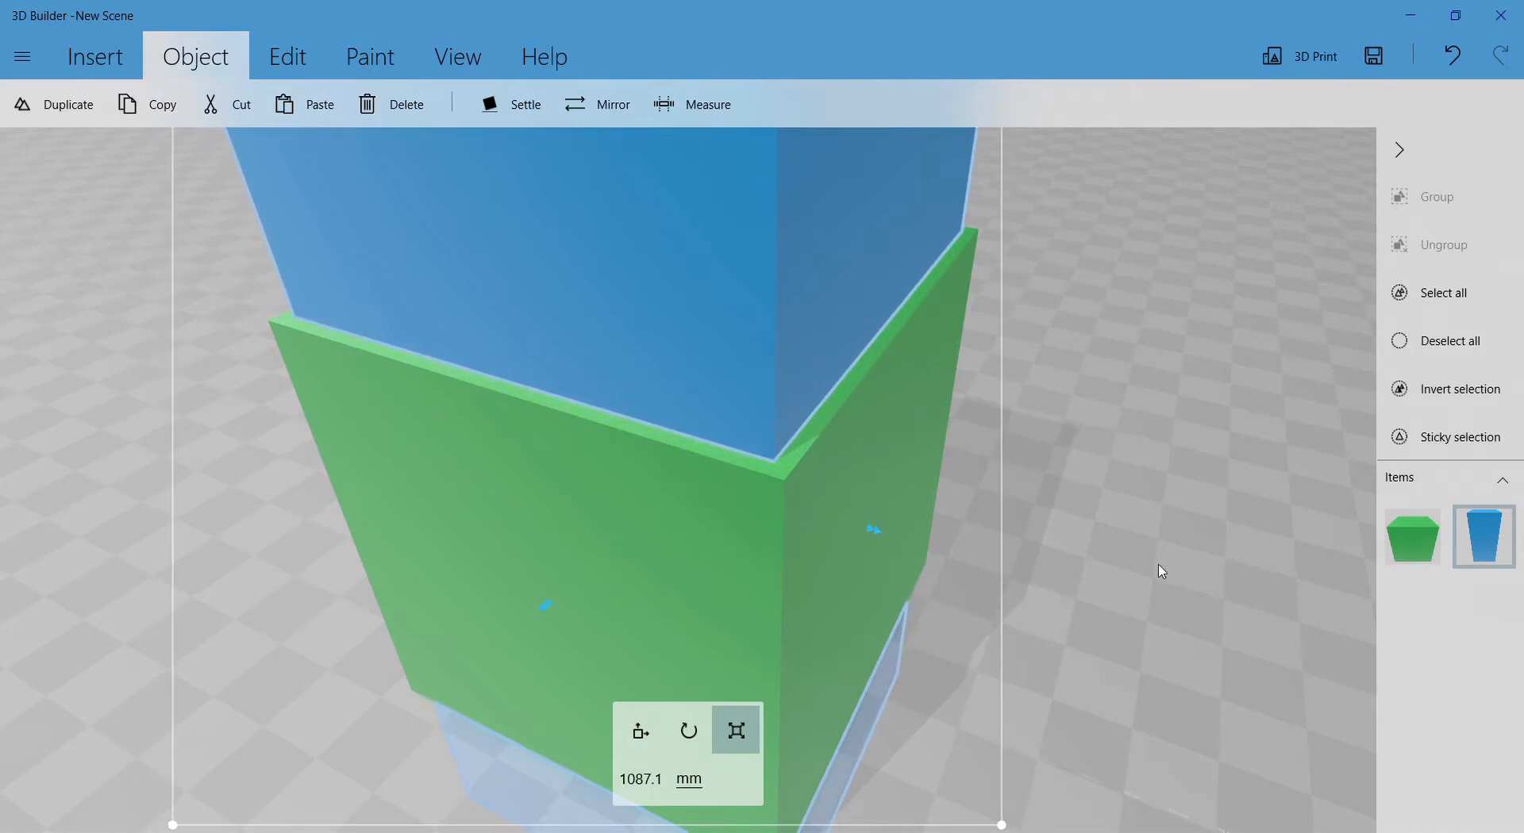
drag(1158, 565, 1102, 577)
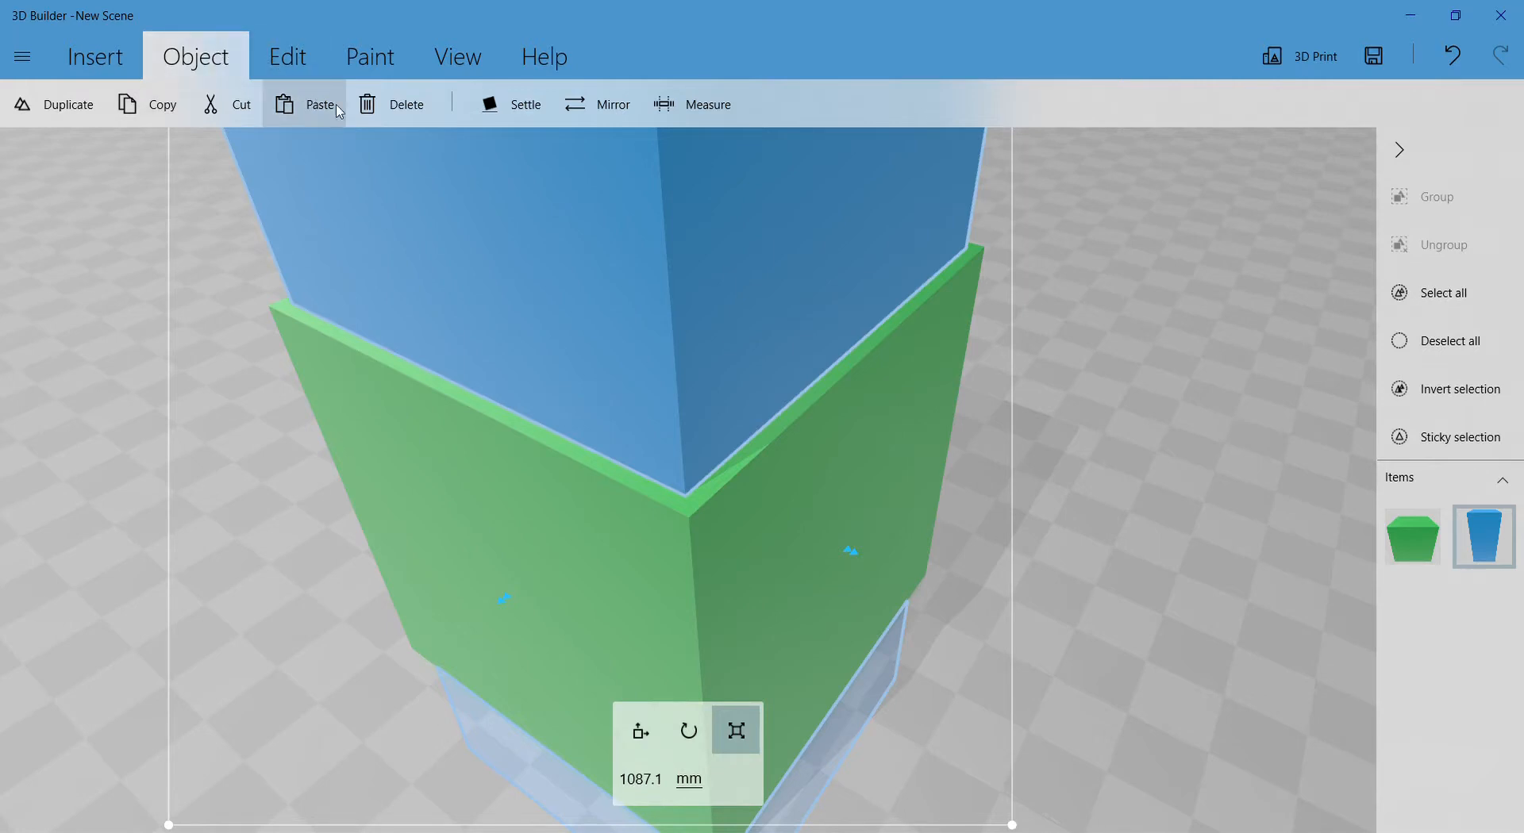
- Subtract the tall blue block from the green cube to hollow it into a thin-walled box
click(285, 57)
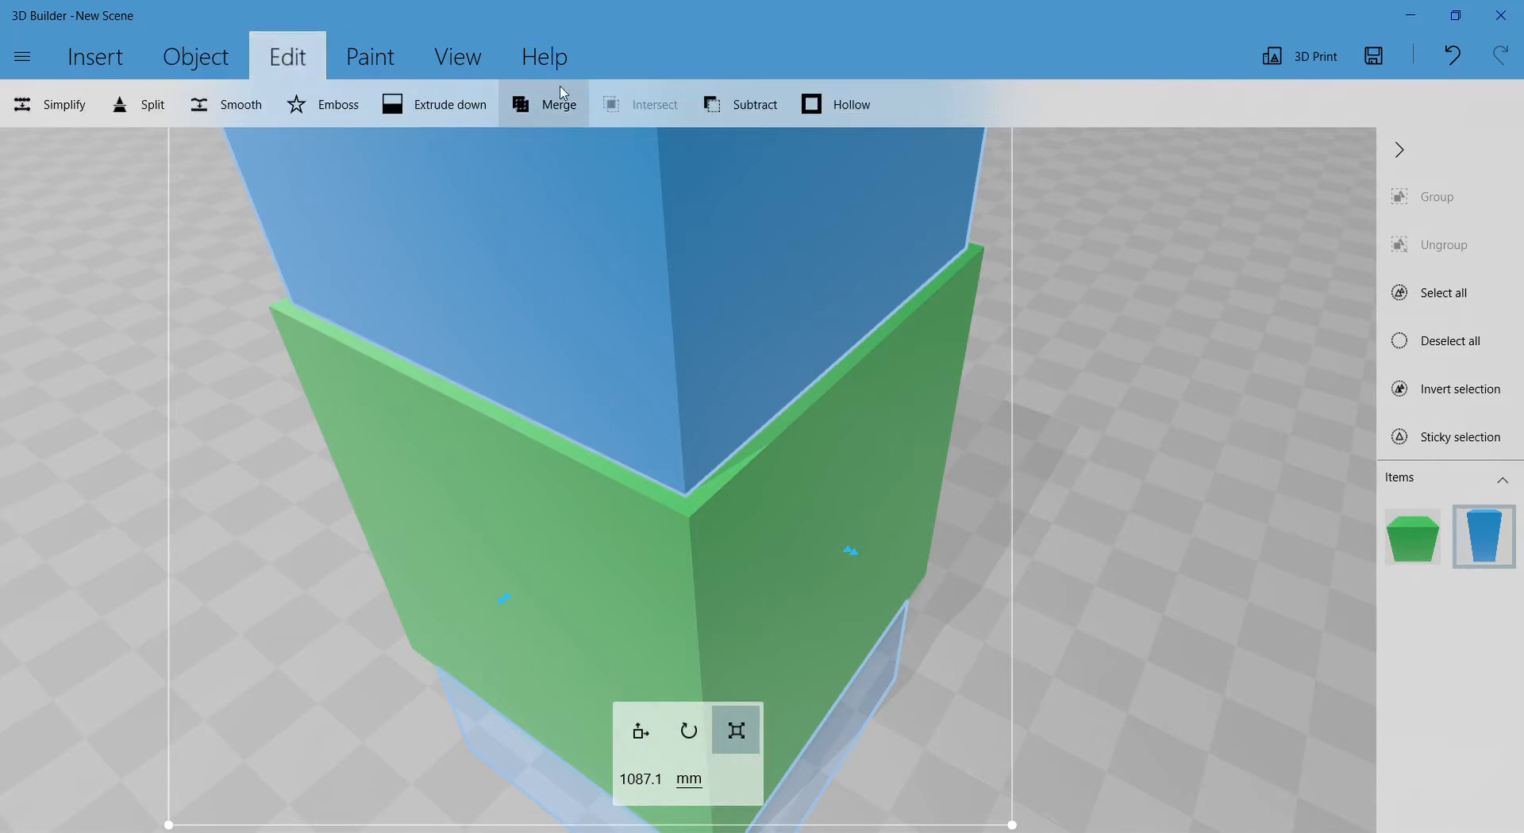
click(738, 95)
drag(1064, 554, 1194, 331)
scroll(1194, 331, down, 3)
drag(963, 406, 960, 361)
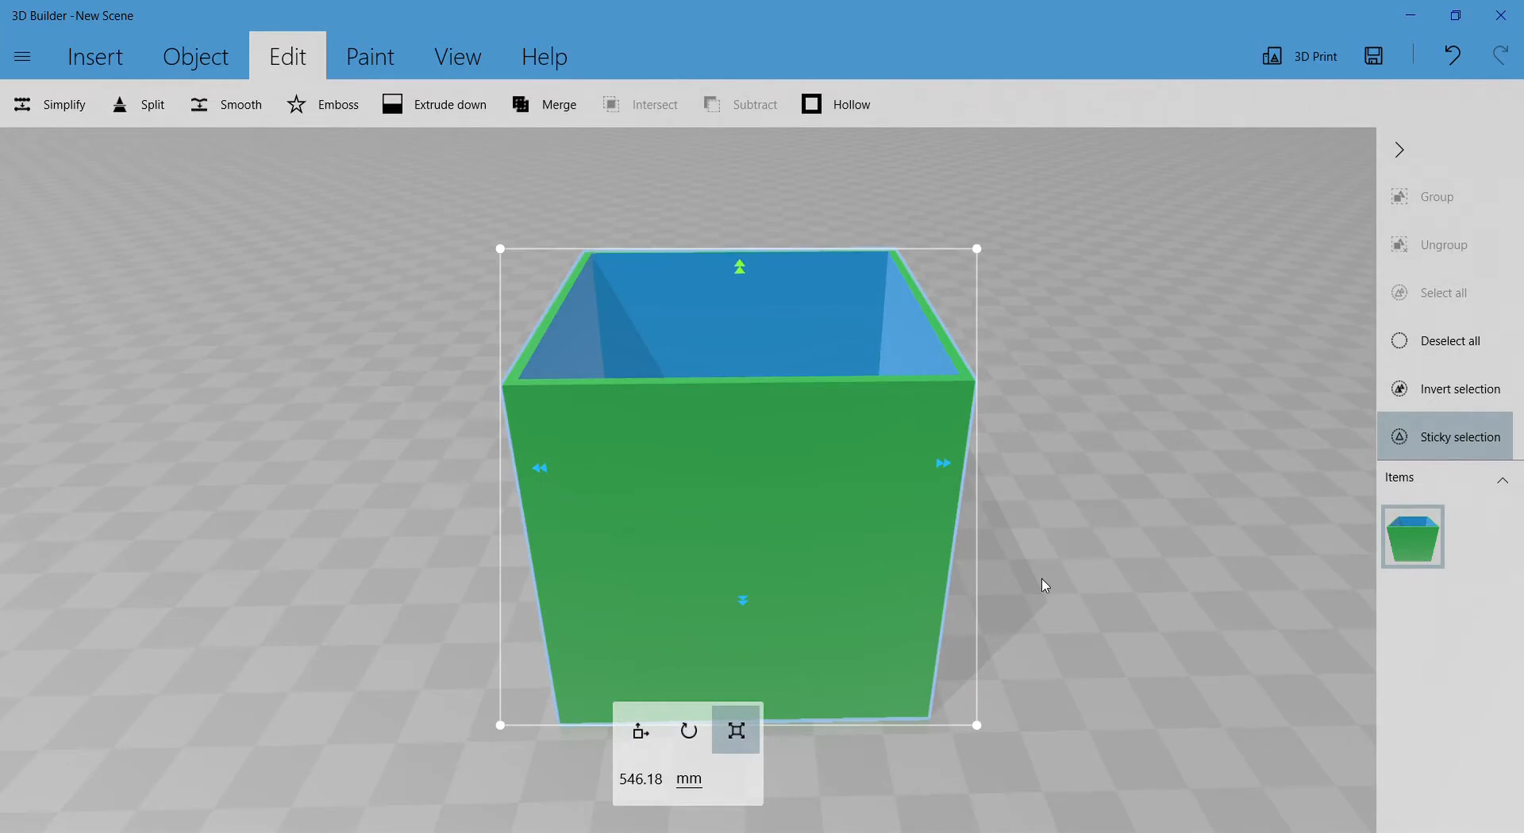
drag(1042, 585, 959, 490)
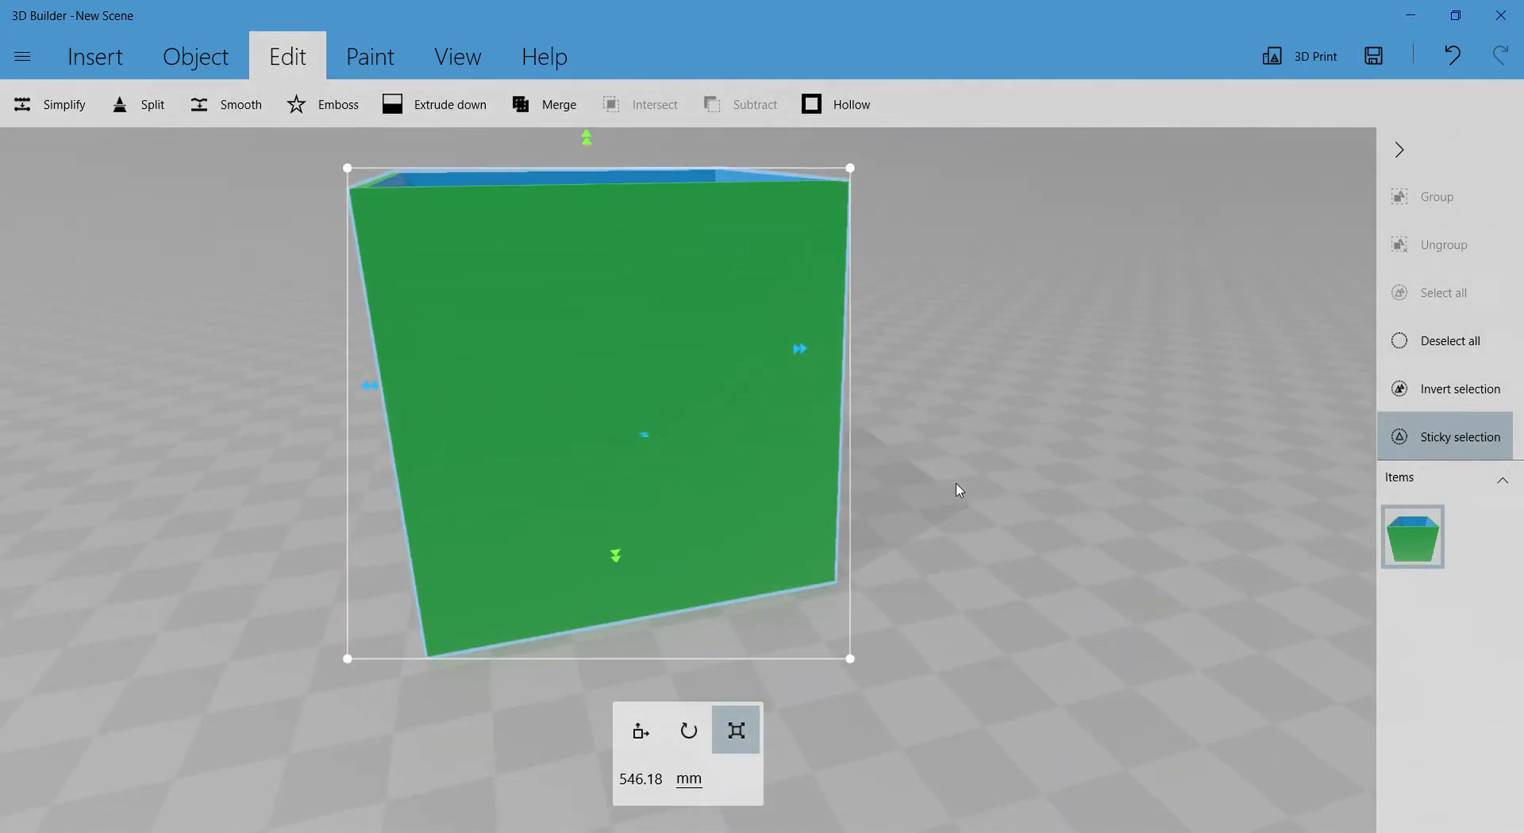
click(131, 70)
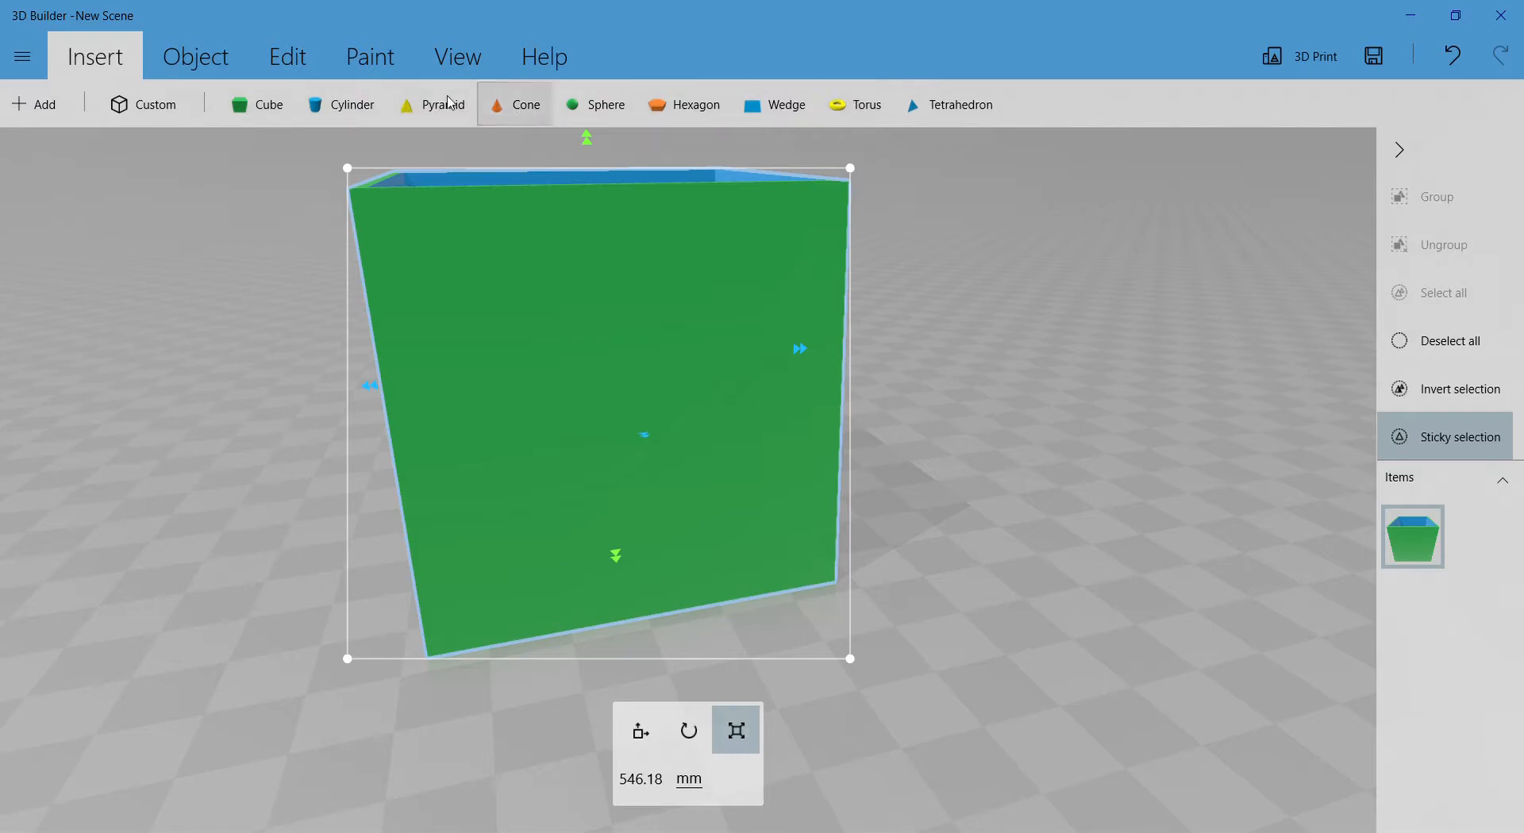
click(349, 99)
scroll(800, 379, down, 8)
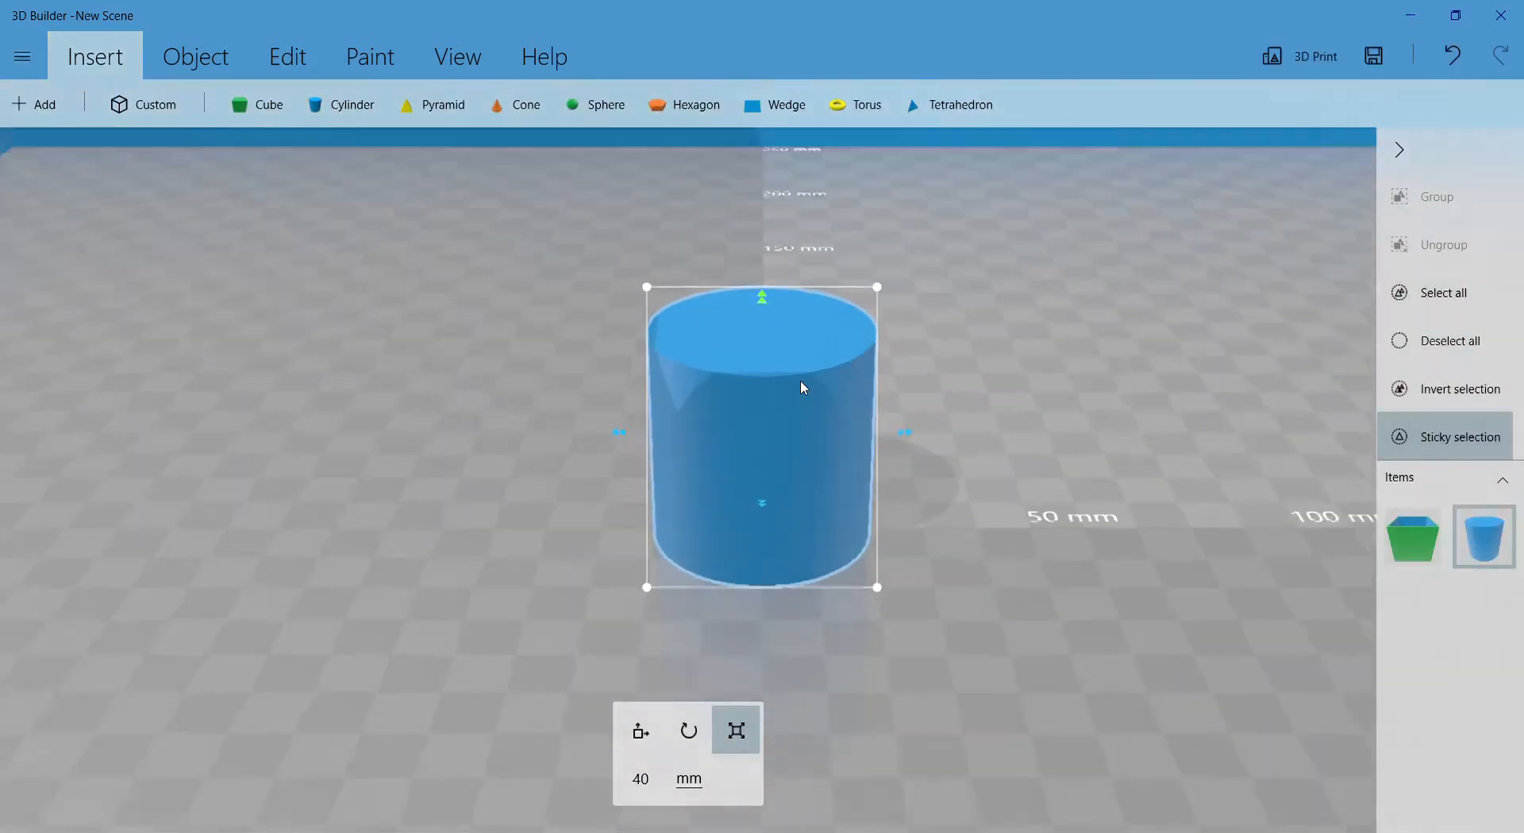
scroll(816, 387, down, 3)
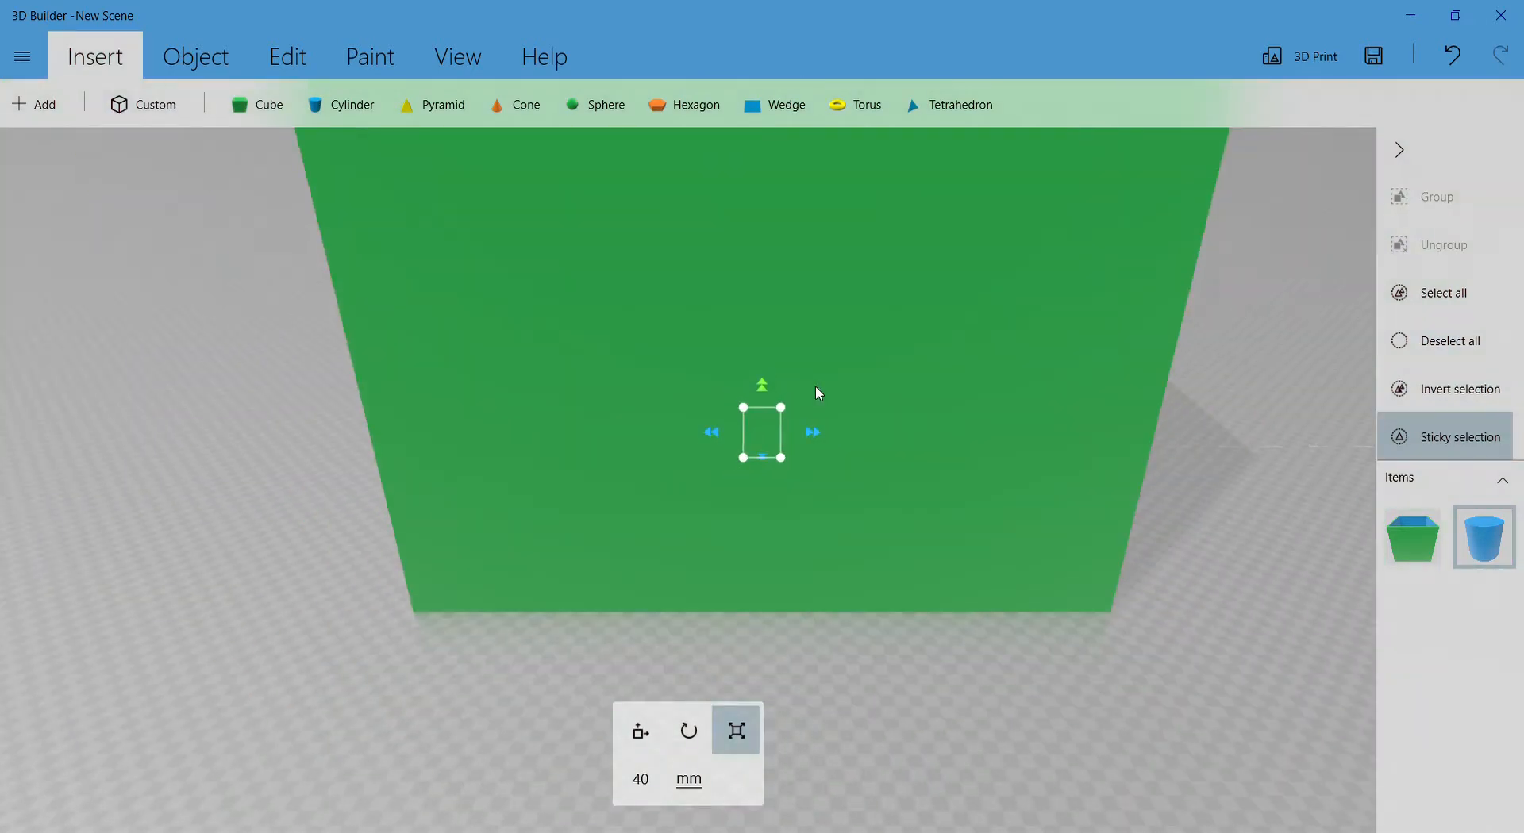
key(Delete)
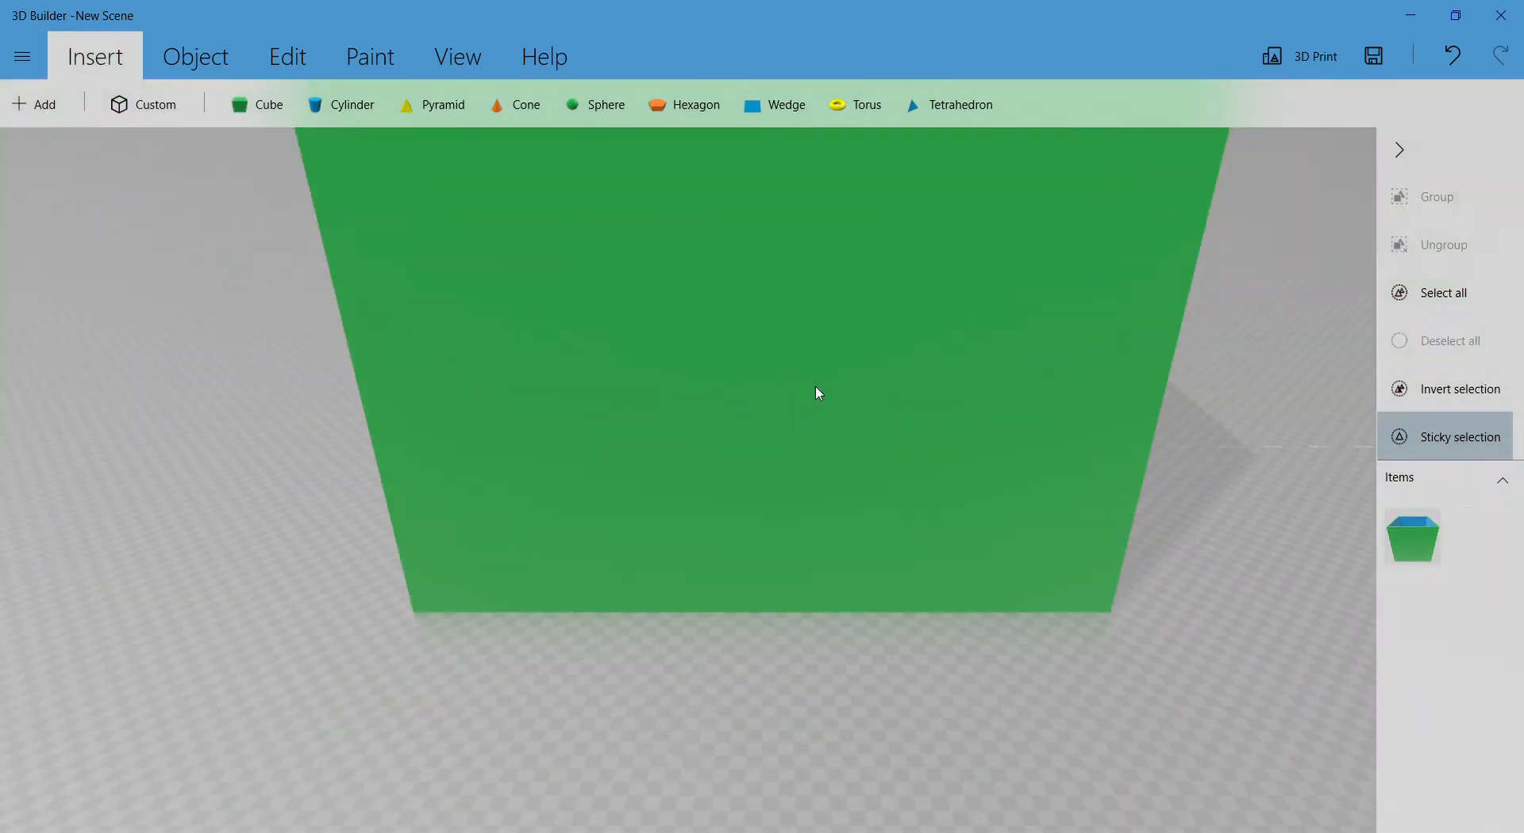
- Insert a new cube and move it out in front of the hollow box to a position of about -422 mm
click(252, 123)
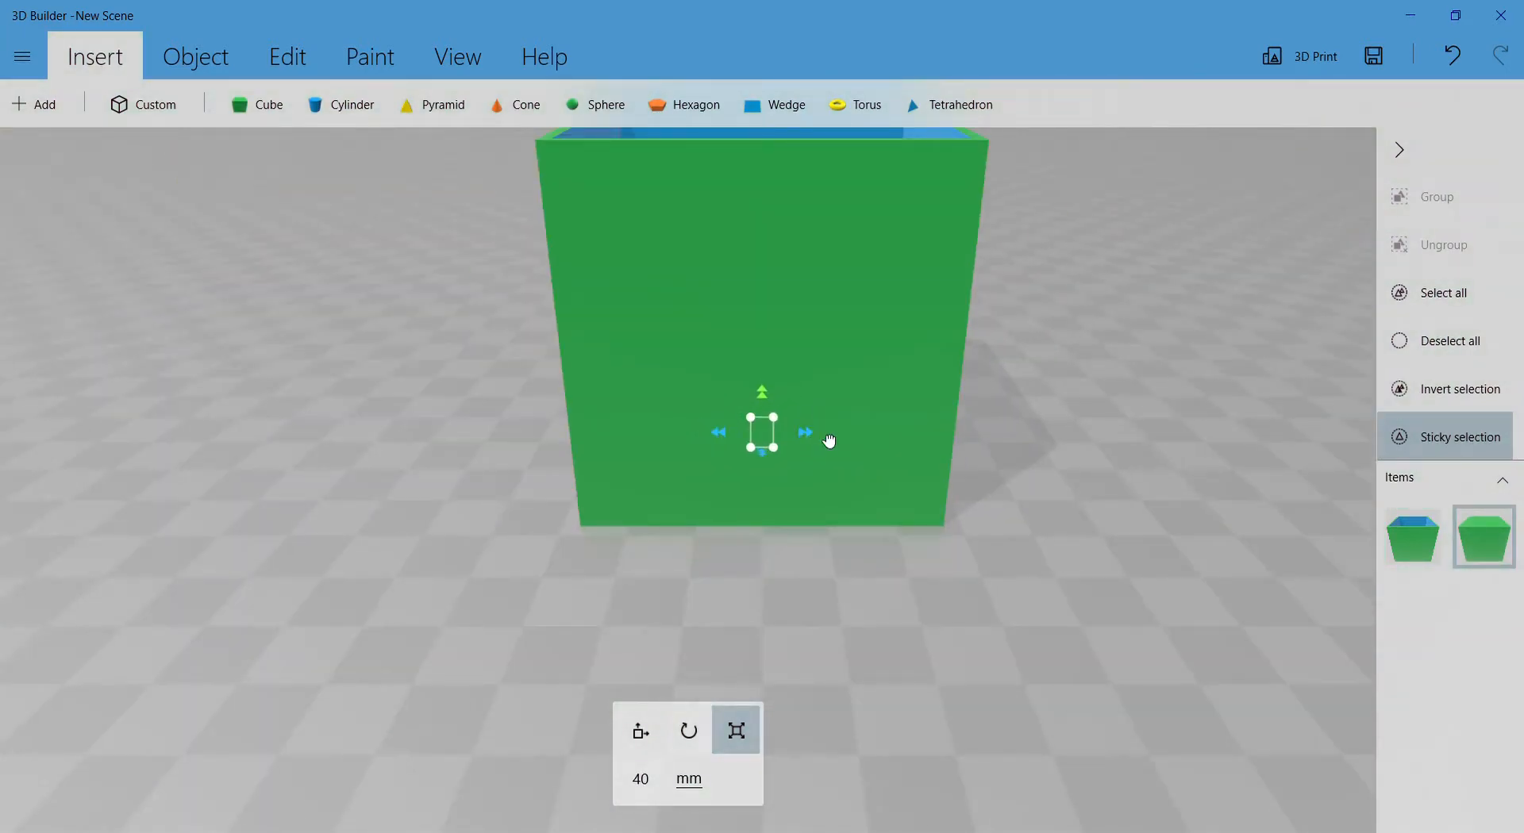
drag(831, 435, 1040, 534)
key(ctrl+z)
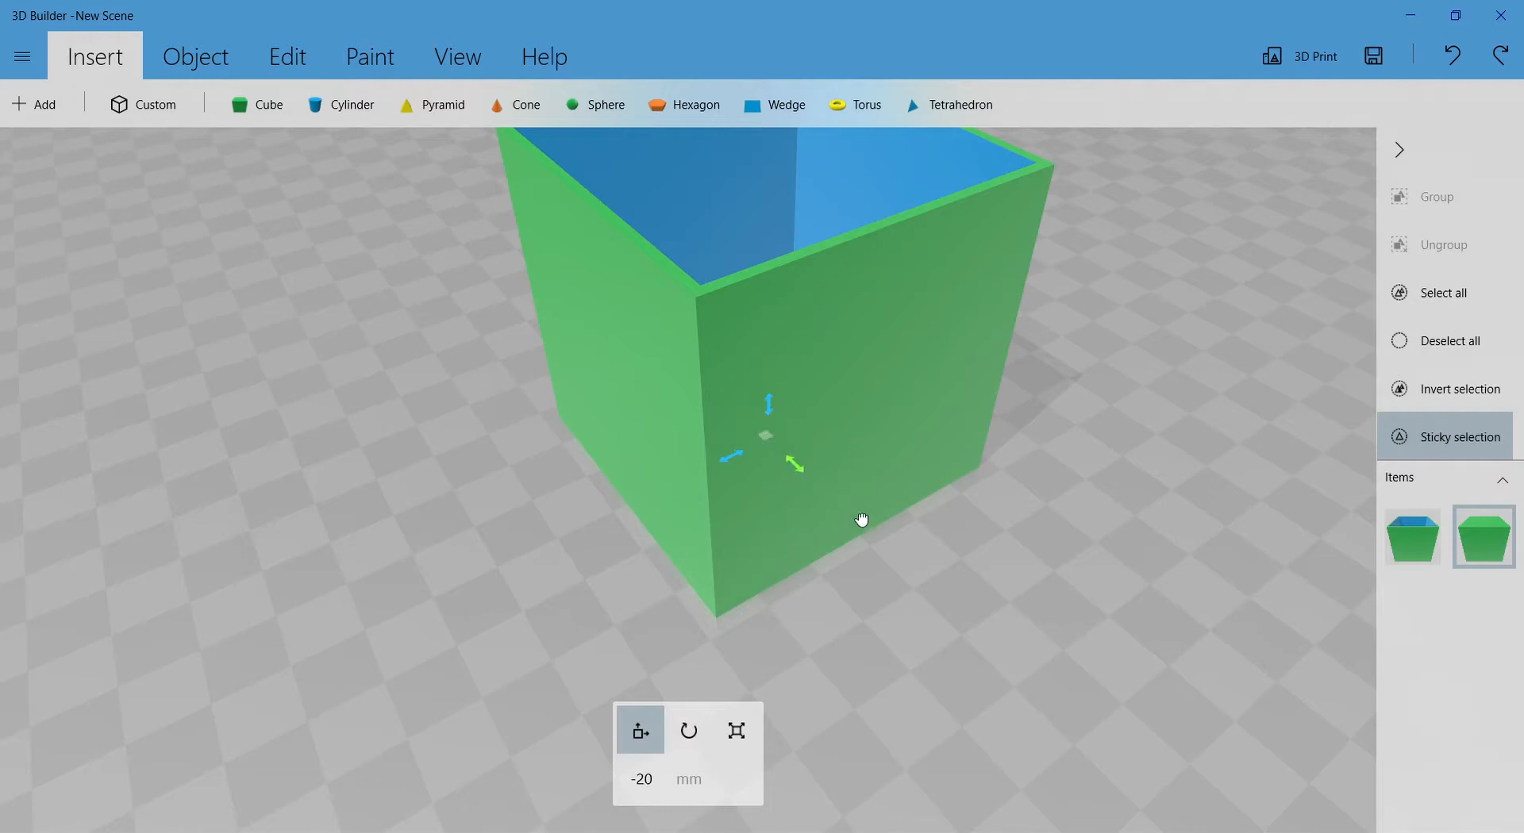
scroll(911, 503, down, 5)
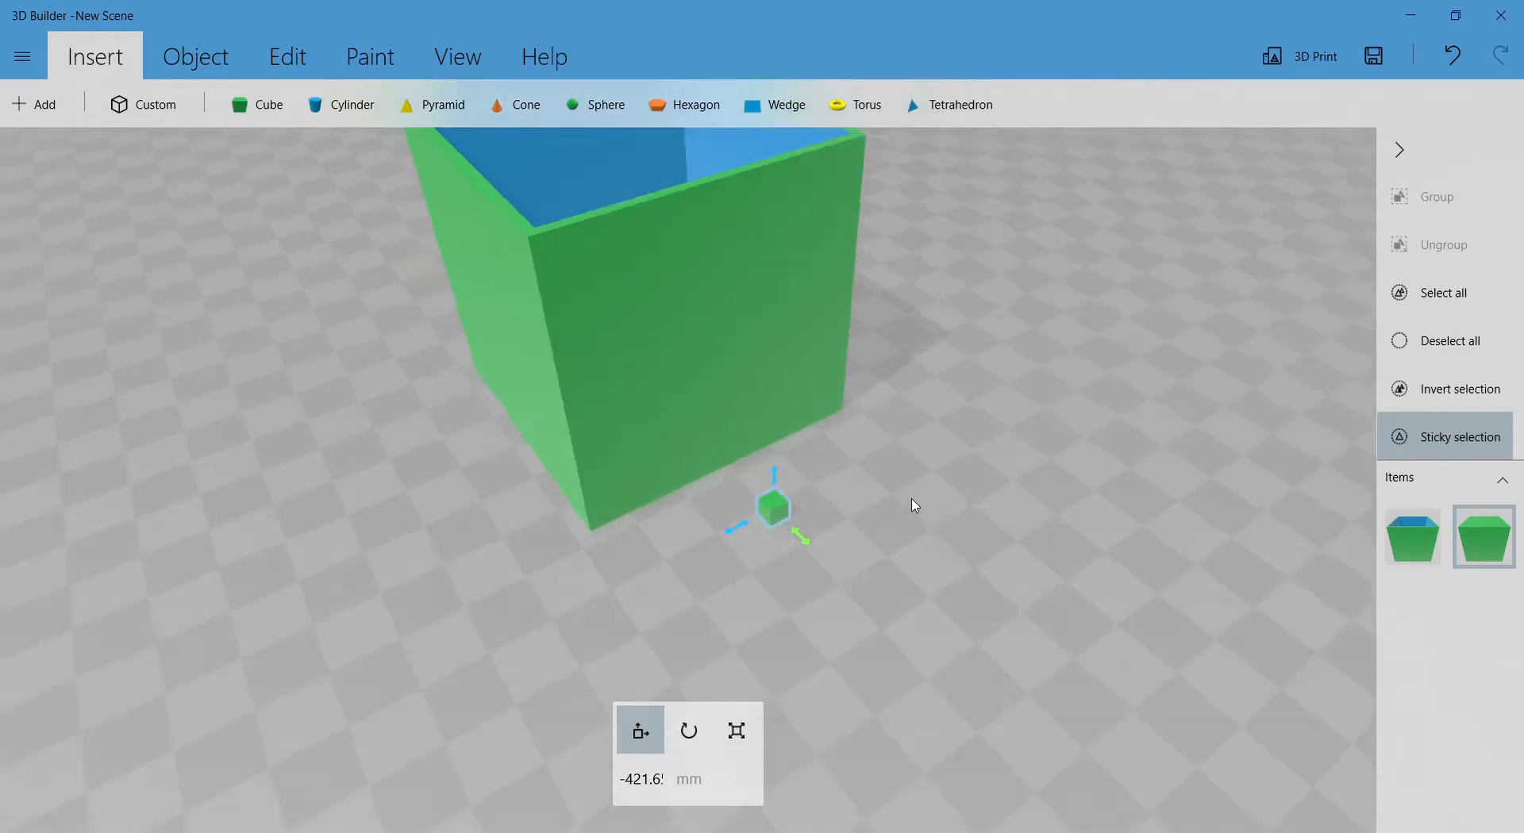
- Move the small cube farther out in front of the hollow box, to a position of about 5 mm
click(787, 366)
drag(799, 448, 717, 390)
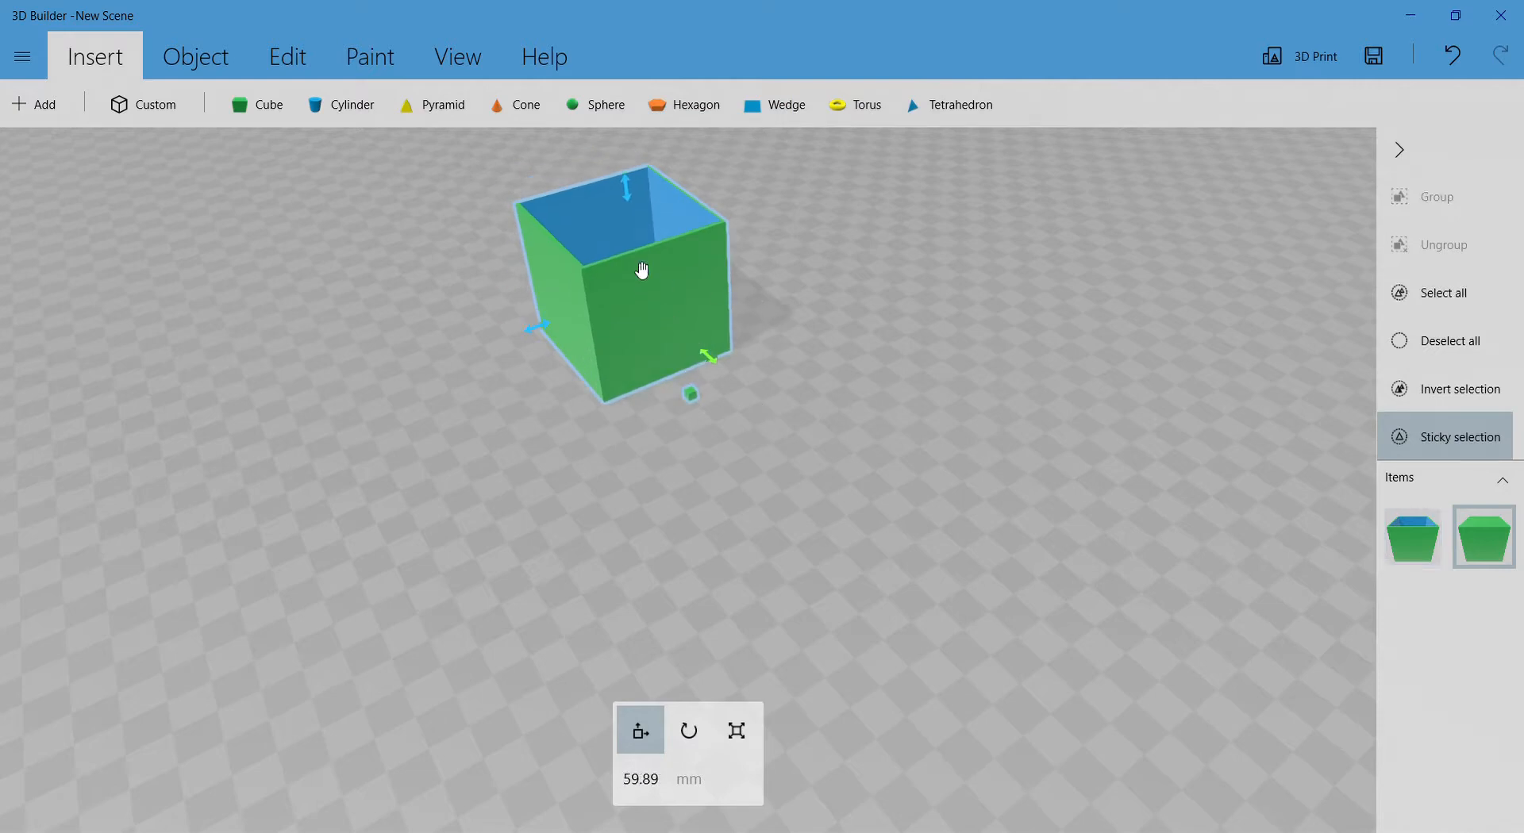
click(690, 395)
scroll(698, 397, up, 6)
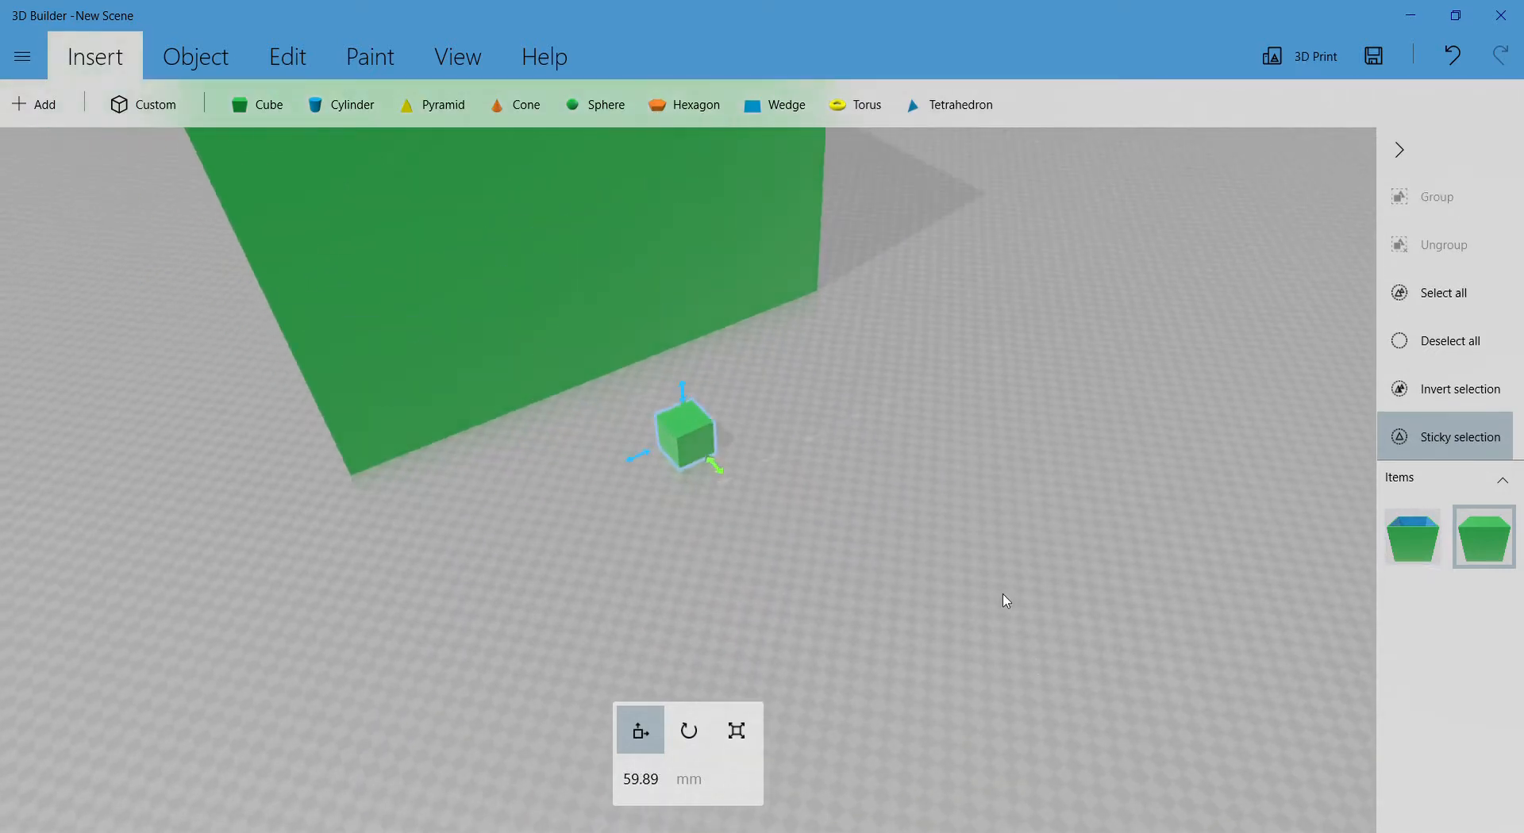
drag(1003, 587, 804, 505)
scroll(805, 506, up, 3)
scroll(692, 433, up, 2)
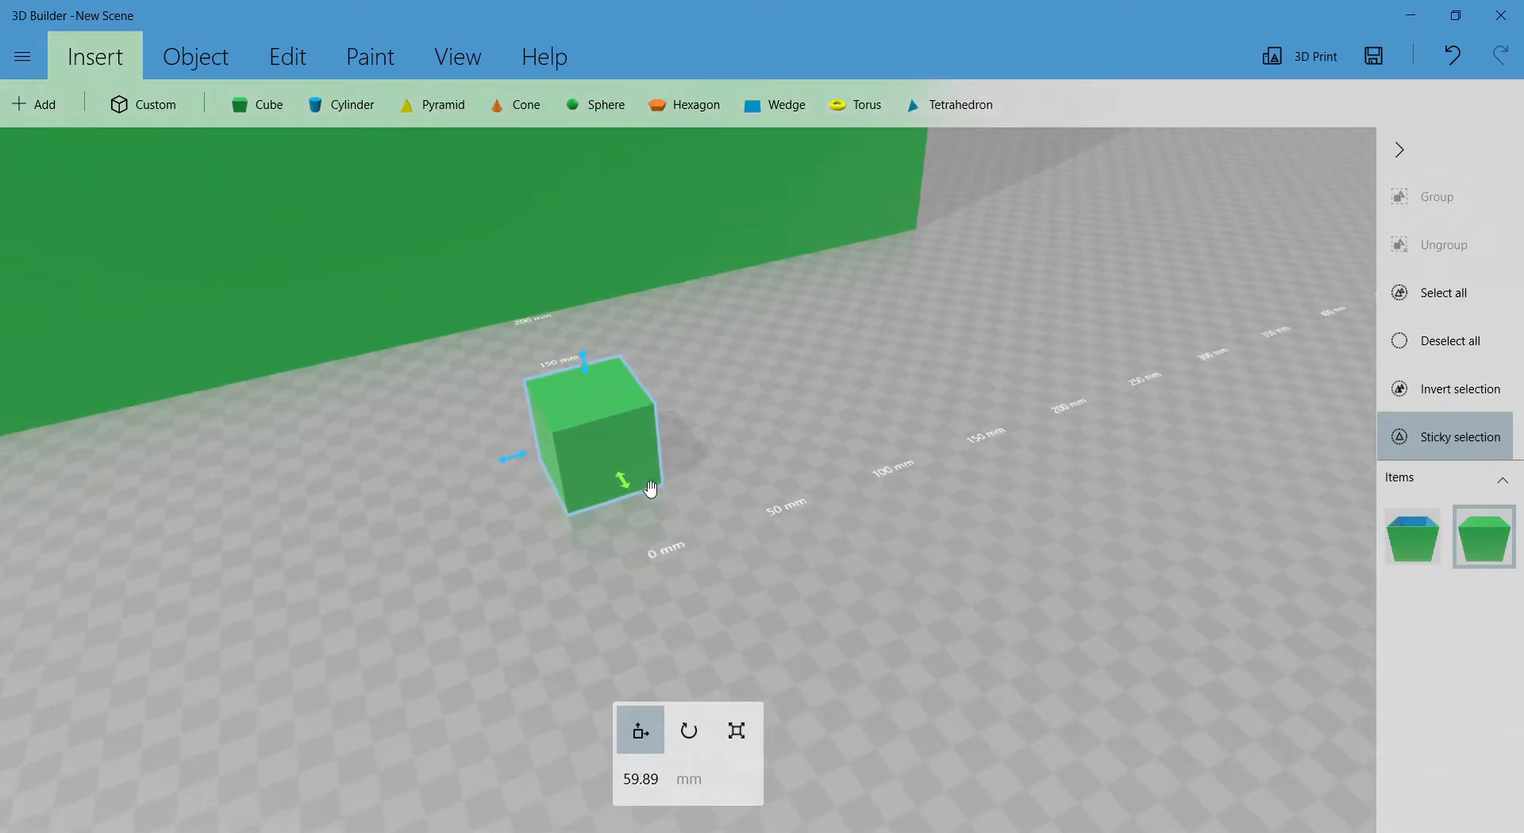
drag(633, 486, 711, 577)
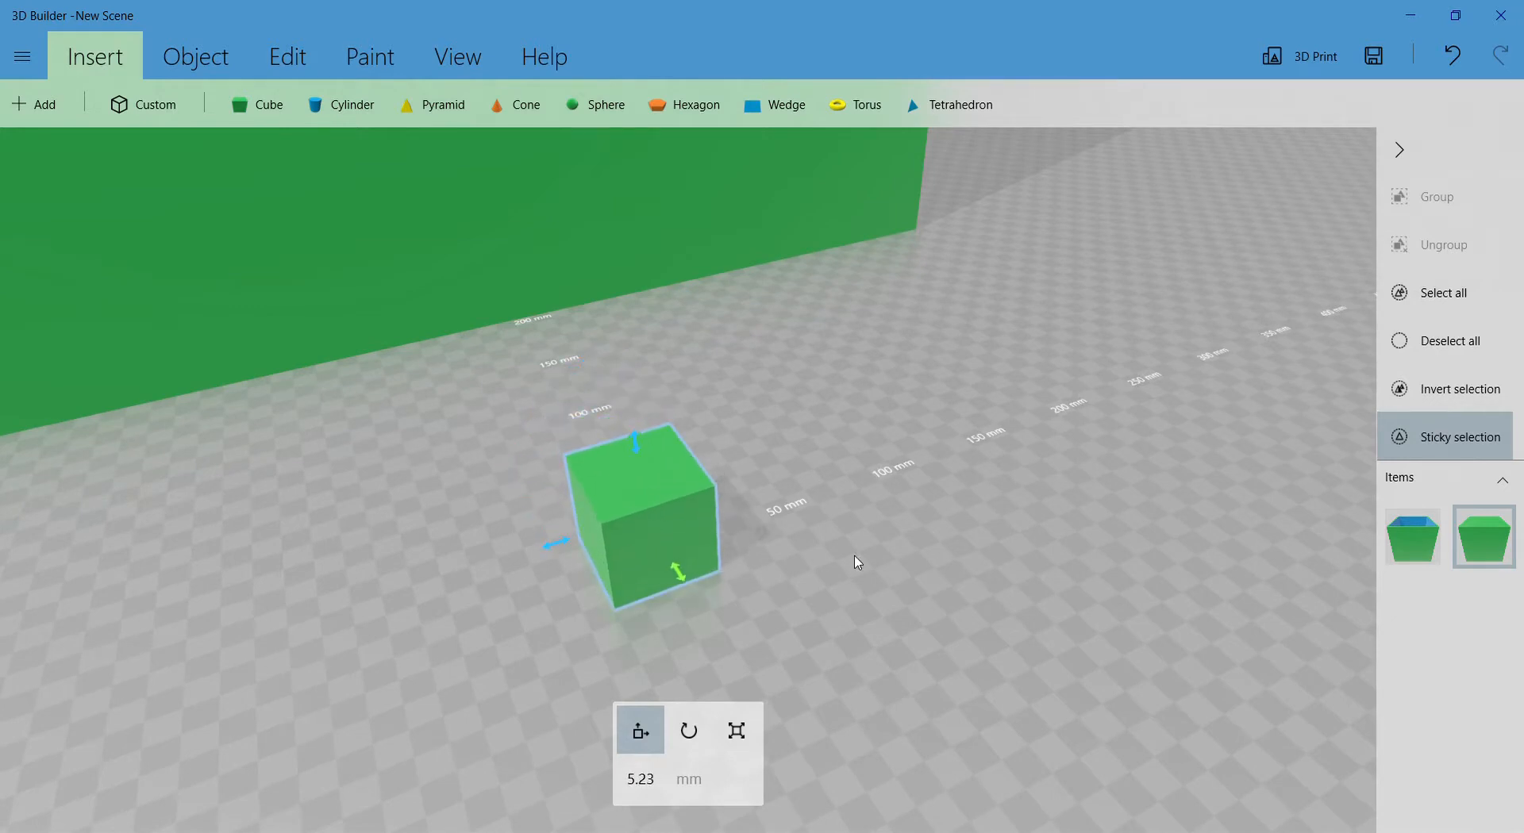
- Flatten the small cube to about 20 mm thick and scale it up uniformly to about 46 mm thick
drag(857, 562, 908, 505)
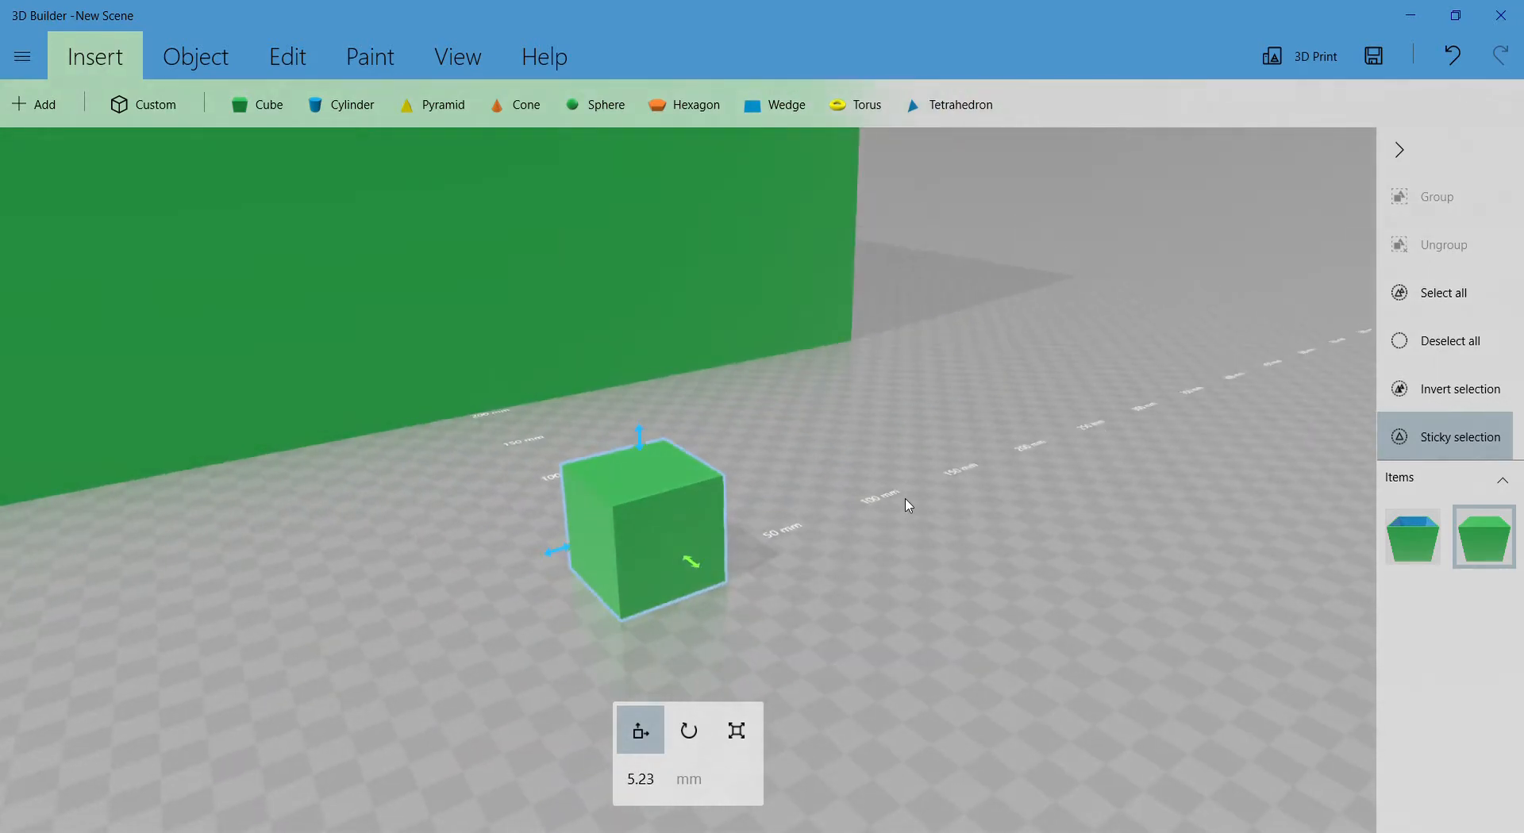
scroll(833, 439, down, 3)
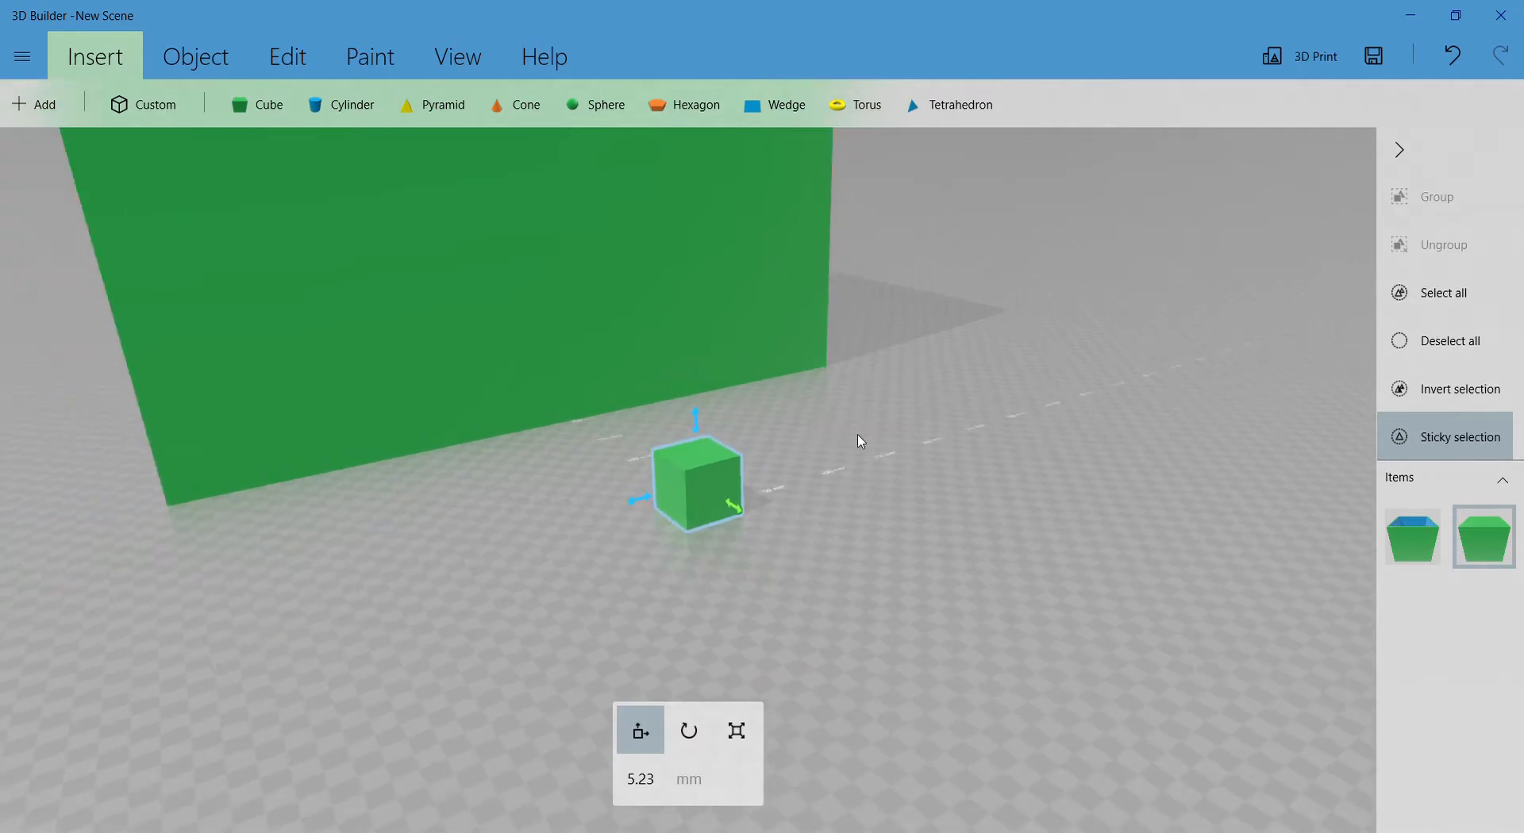
drag(859, 441, 818, 432)
right_drag(818, 431, 843, 487)
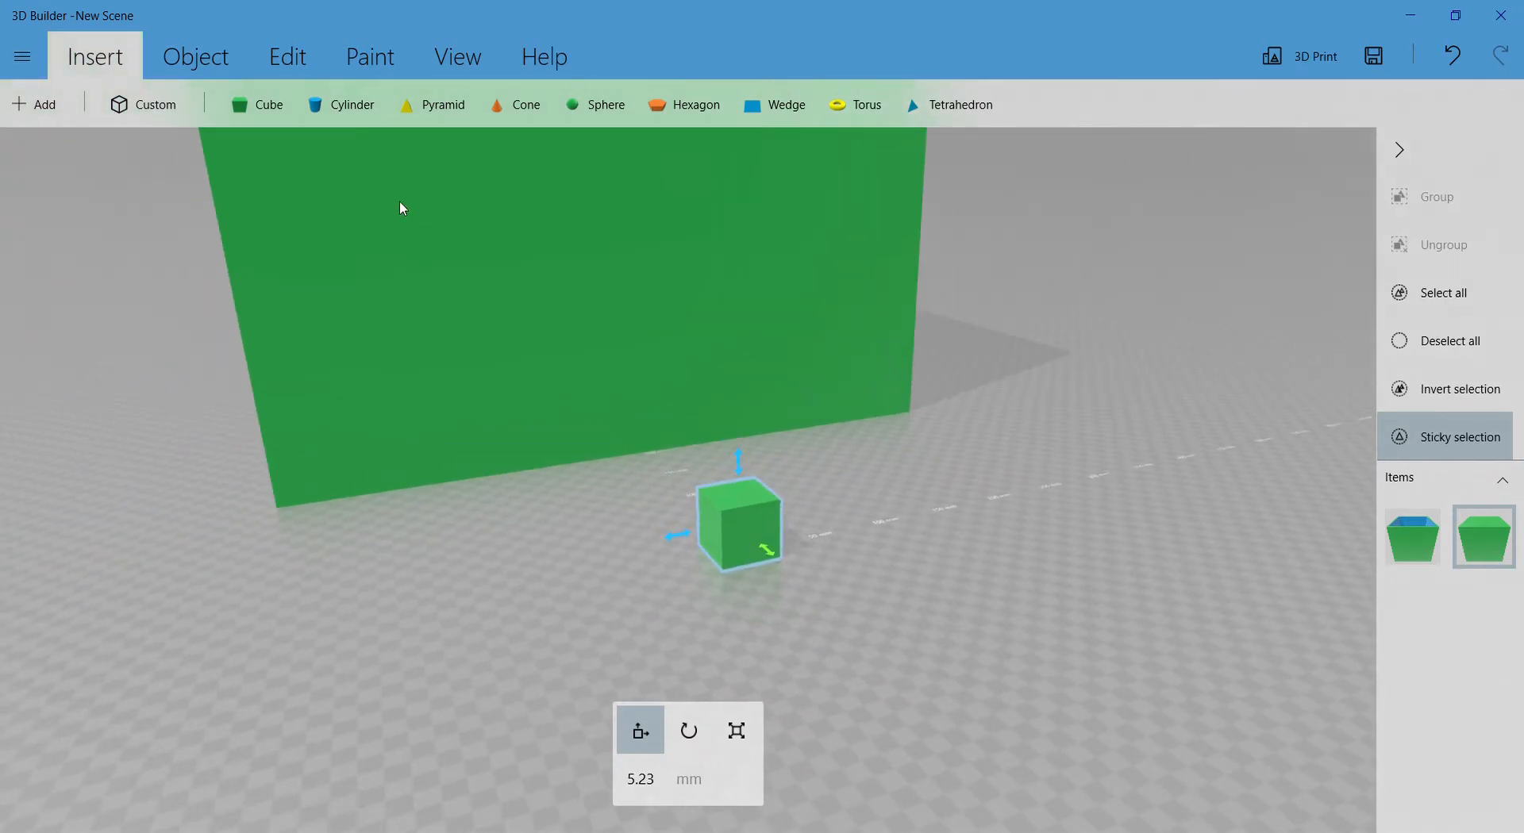
drag(744, 470, 782, 387)
key(ctrl+z)
key(s)
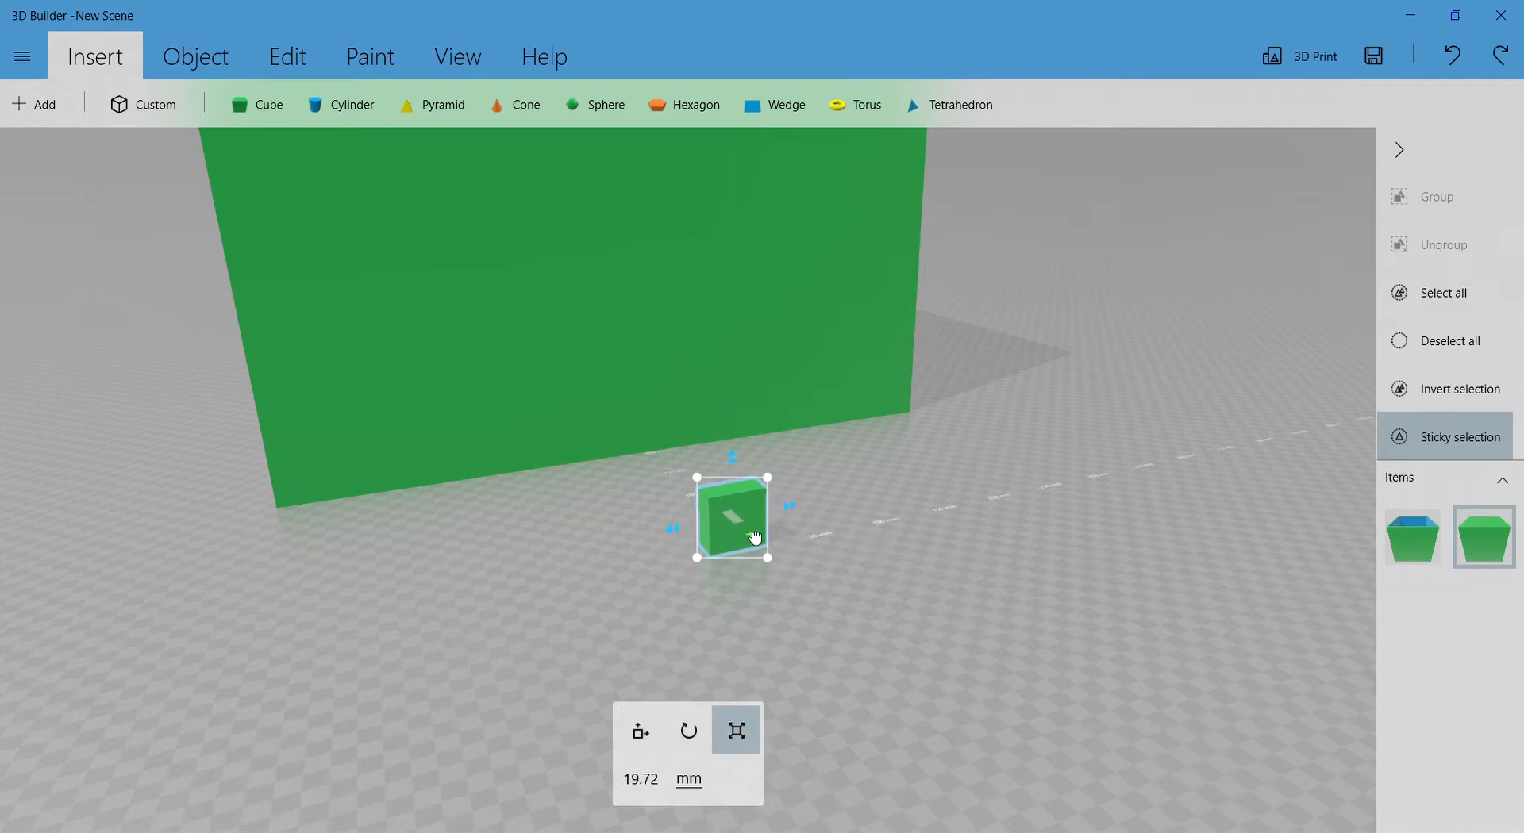
drag(871, 571, 629, 342)
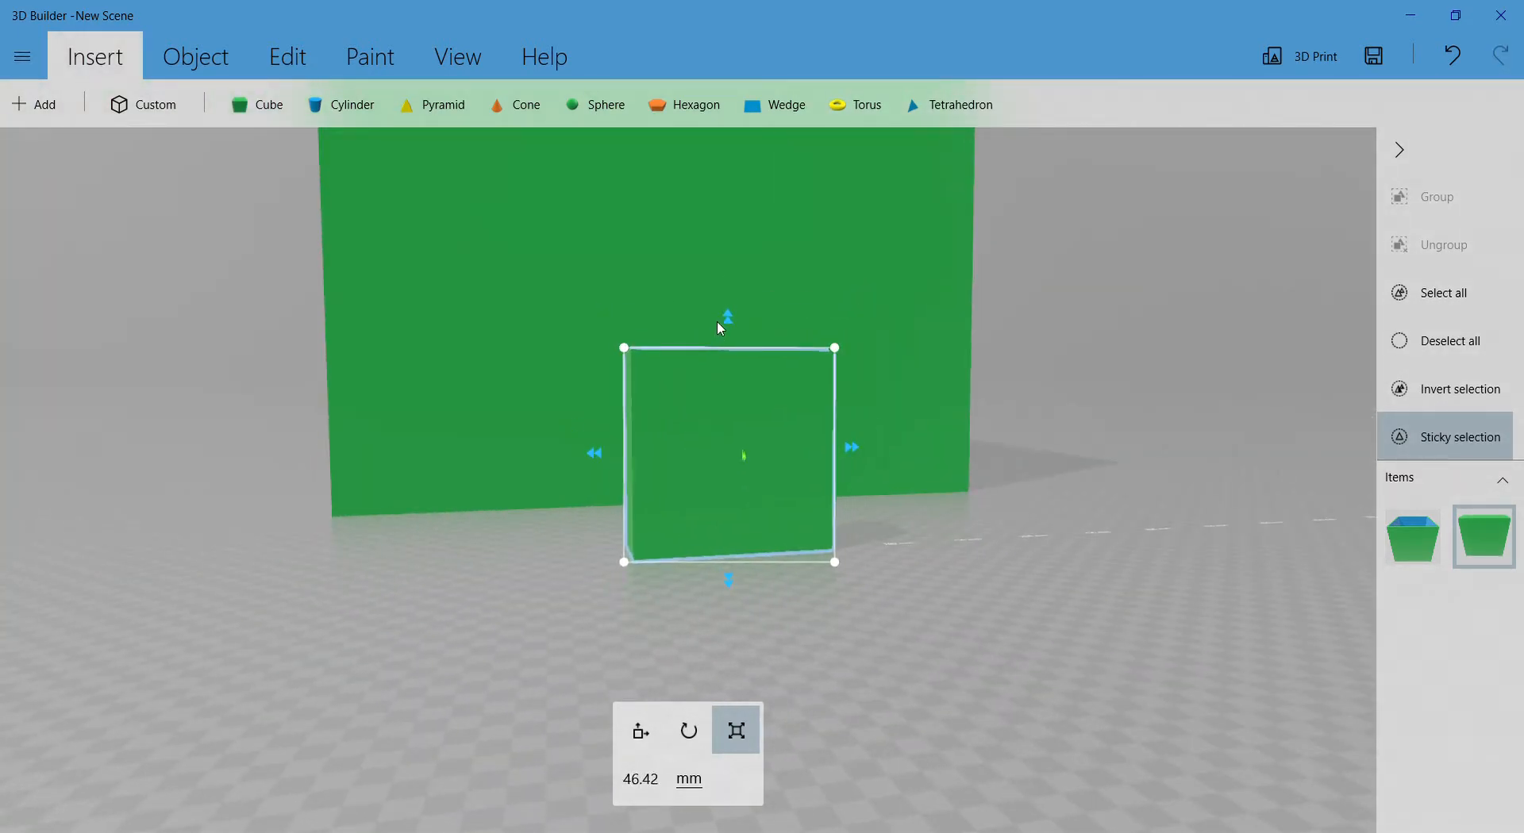
- Stretch the small slab upward into a door-like block about 237 mm high
drag(732, 318, 731, 155)
drag(902, 262, 1110, 557)
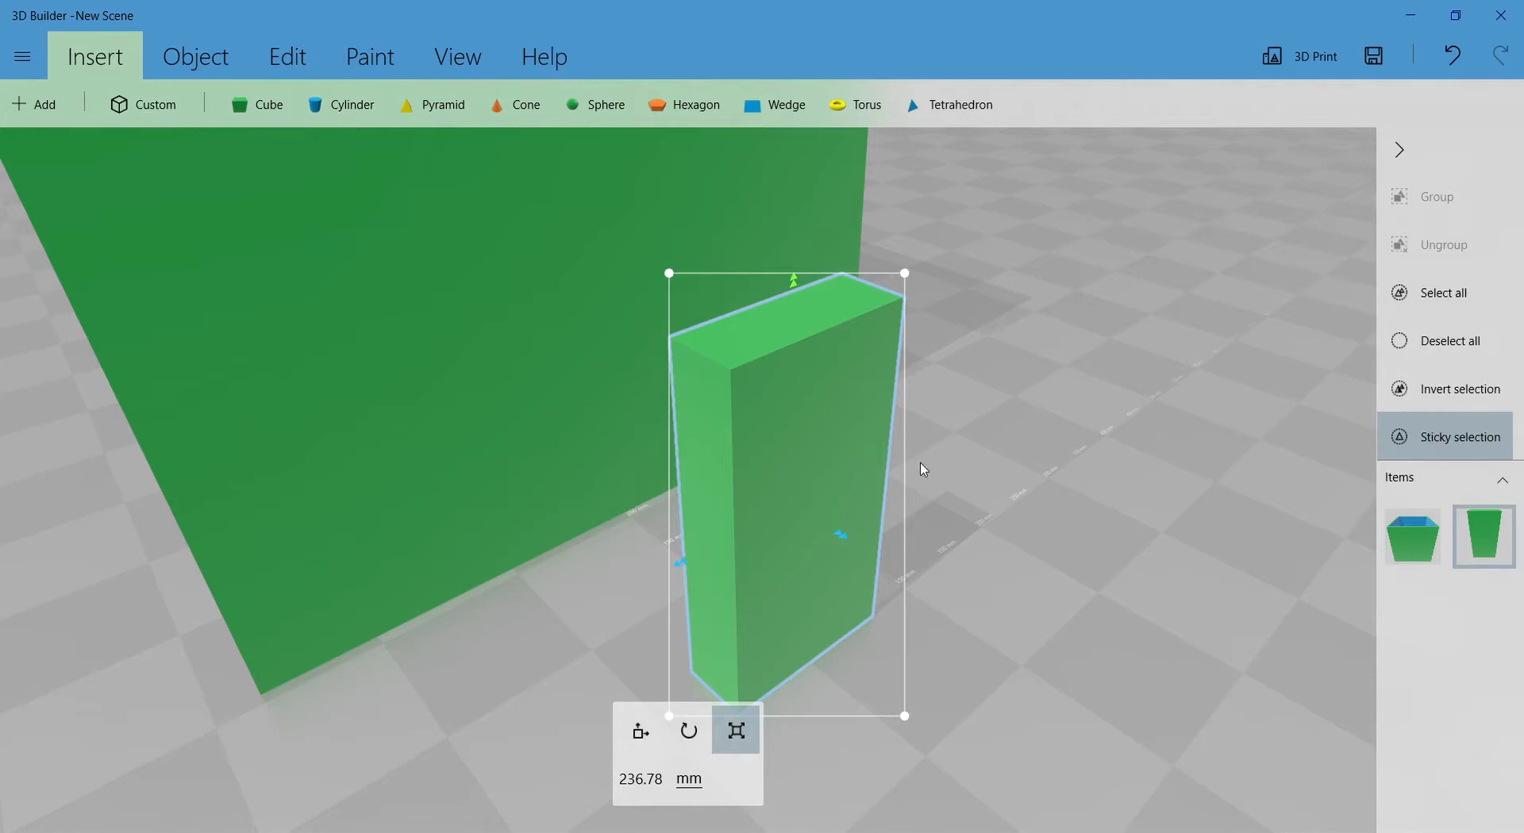
drag(1077, 460, 911, 422)
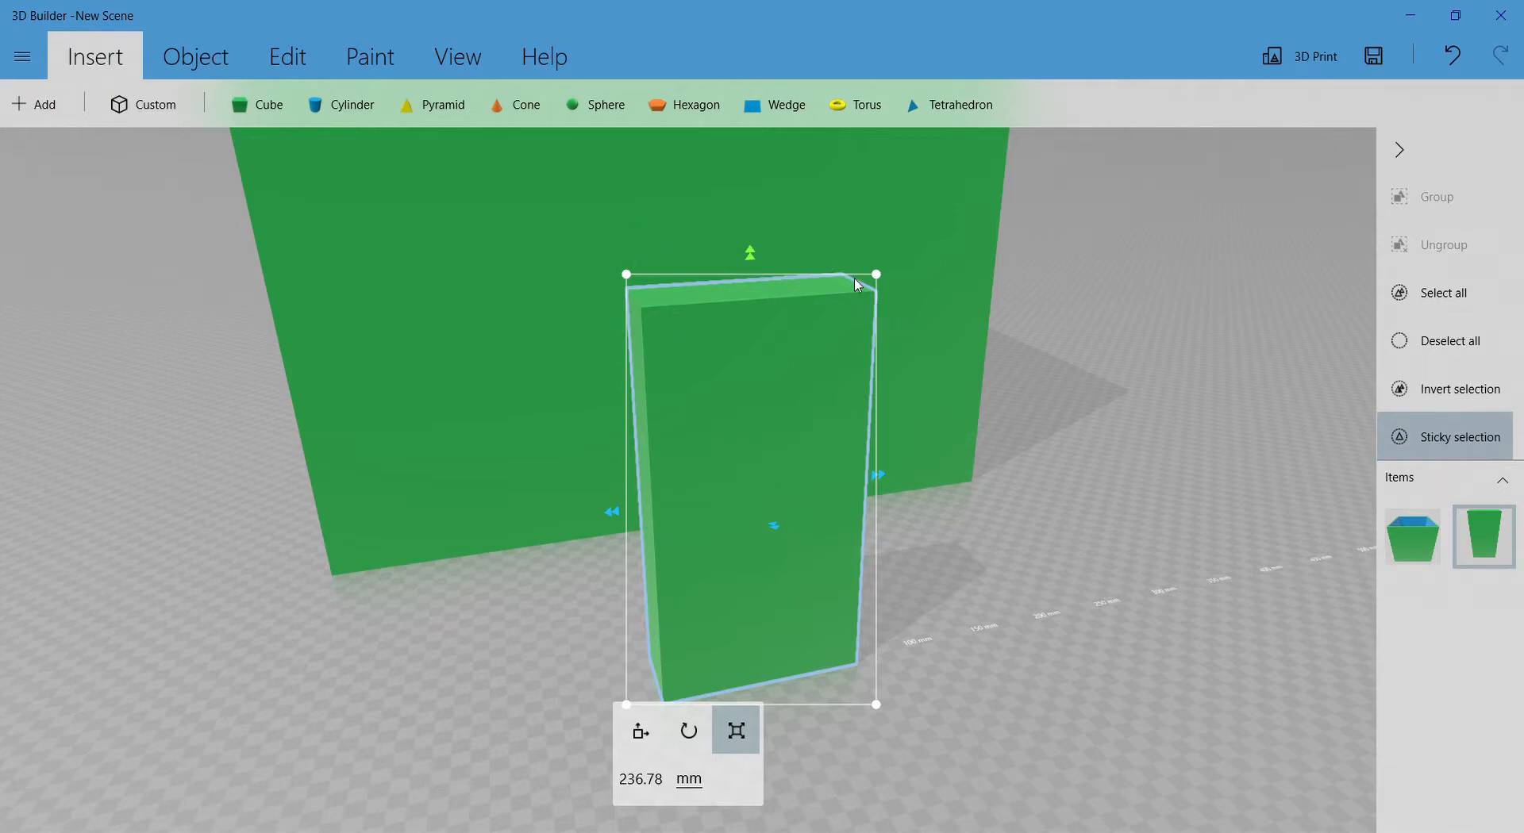
drag(924, 336, 976, 333)
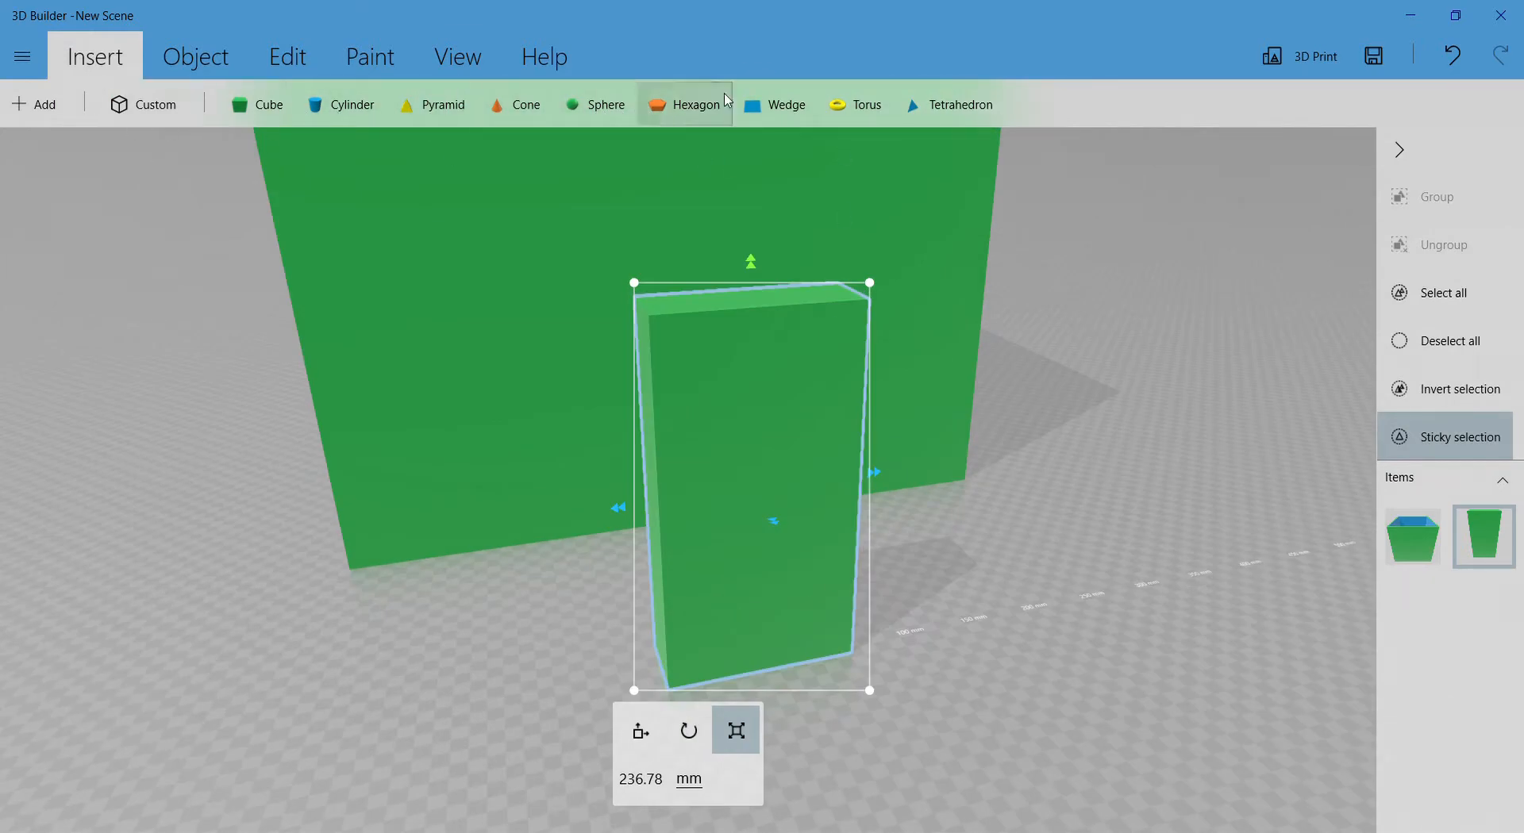
- Reduce the thickness of the door-like slab to about 39 mm
drag(618, 441, 1000, 454)
scroll(1017, 429, down, 4)
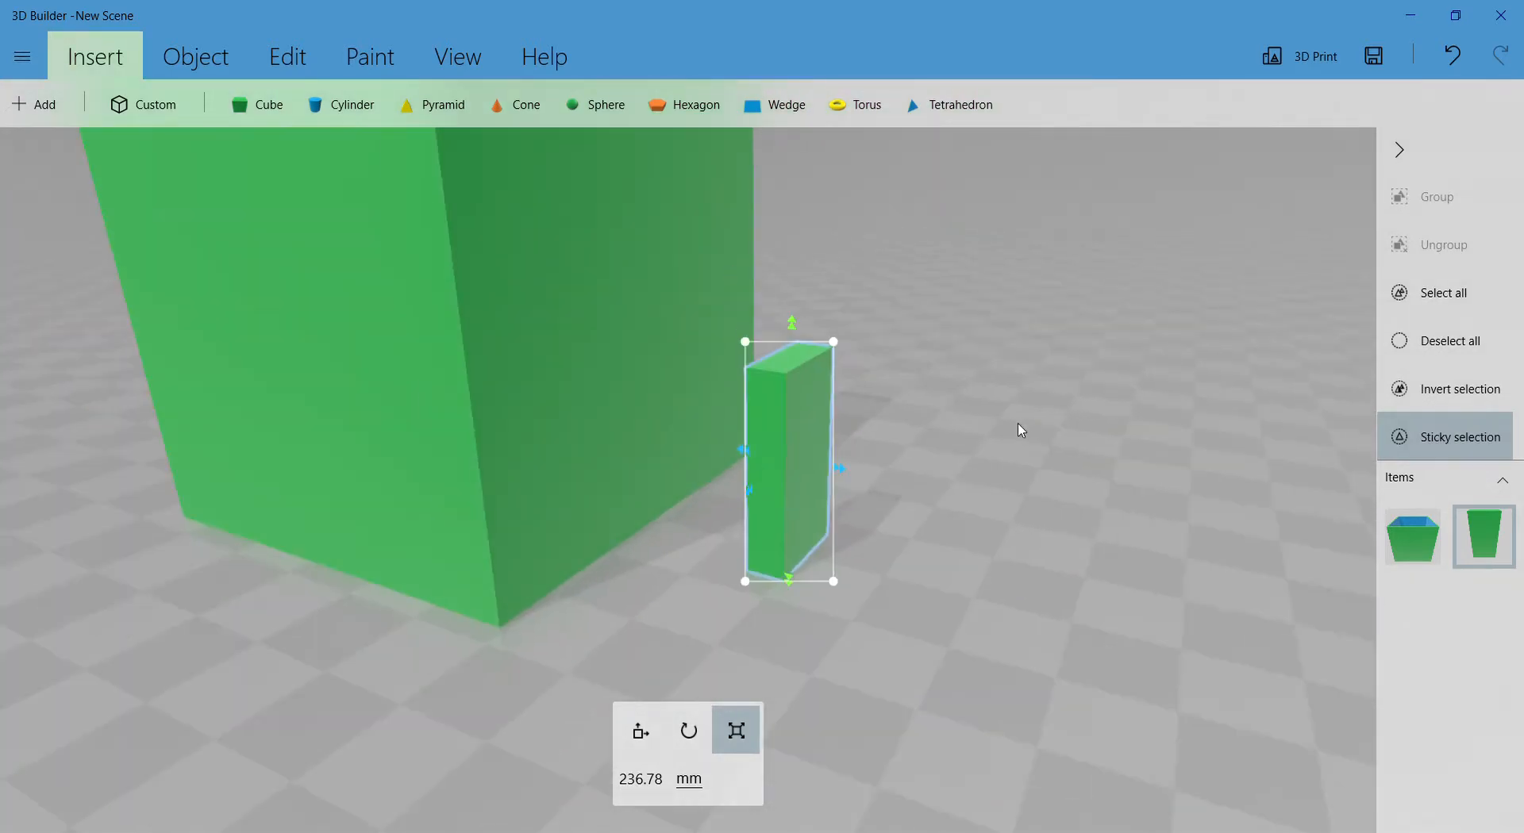
scroll(1024, 425, up, 4)
mouse_move(1155, 475)
mouse_down()
mouse_move(1118, 494)
mouse_move(1153, 500)
mouse_up()
mouse_move(882, 504)
mouse_down()
mouse_move(864, 504)
mouse_move(926, 521)
mouse_move(868, 512)
mouse_up()
scroll(982, 514, down, 2)
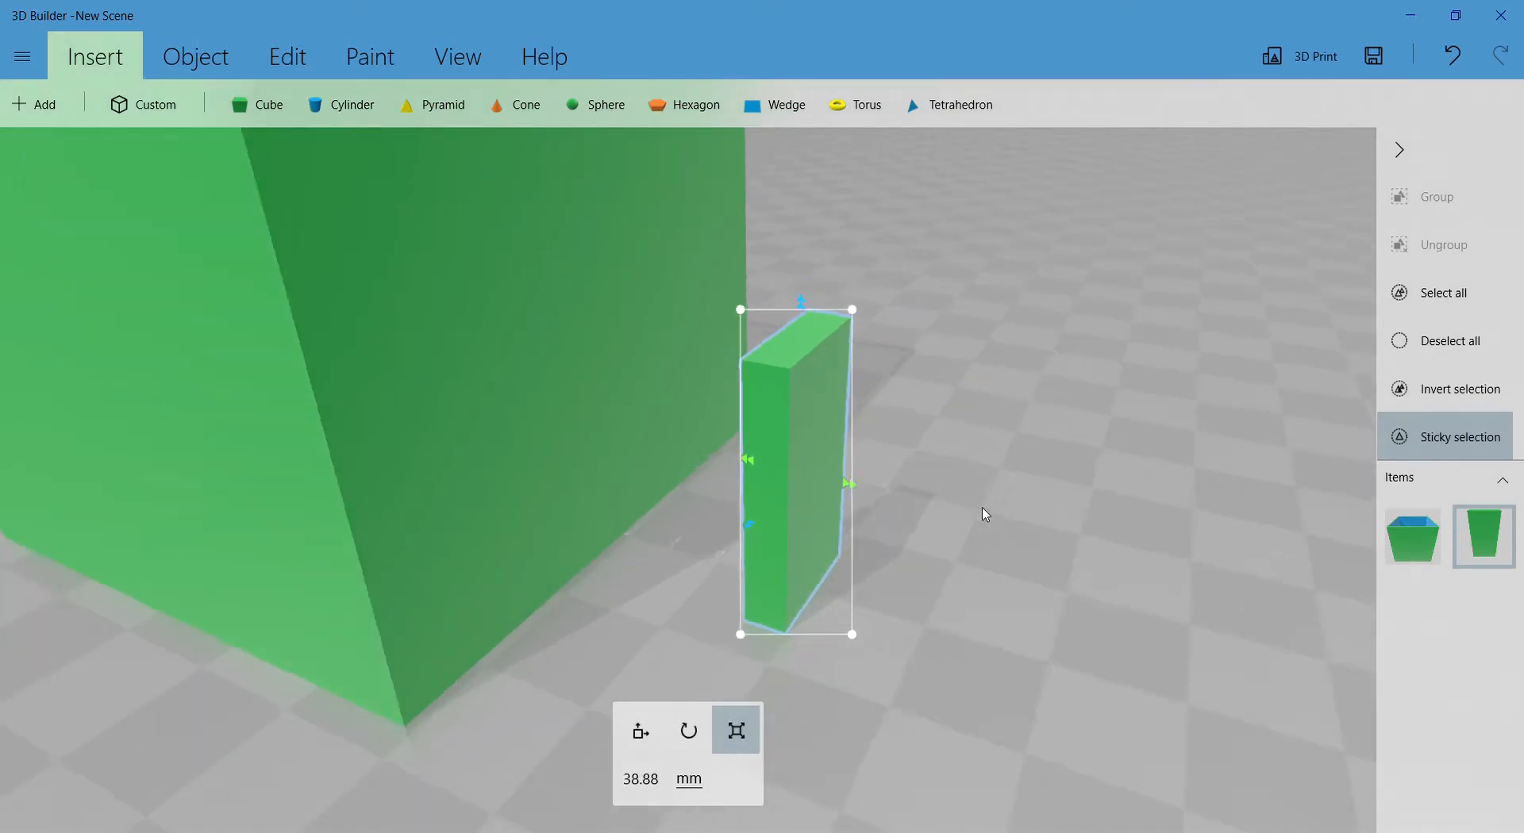
- Extend the slab backward through the front wall of the hollow box, to about 354 mm deep
scroll(982, 507, down, 3)
drag(964, 498, 527, 450)
scroll(684, 465, up, 2)
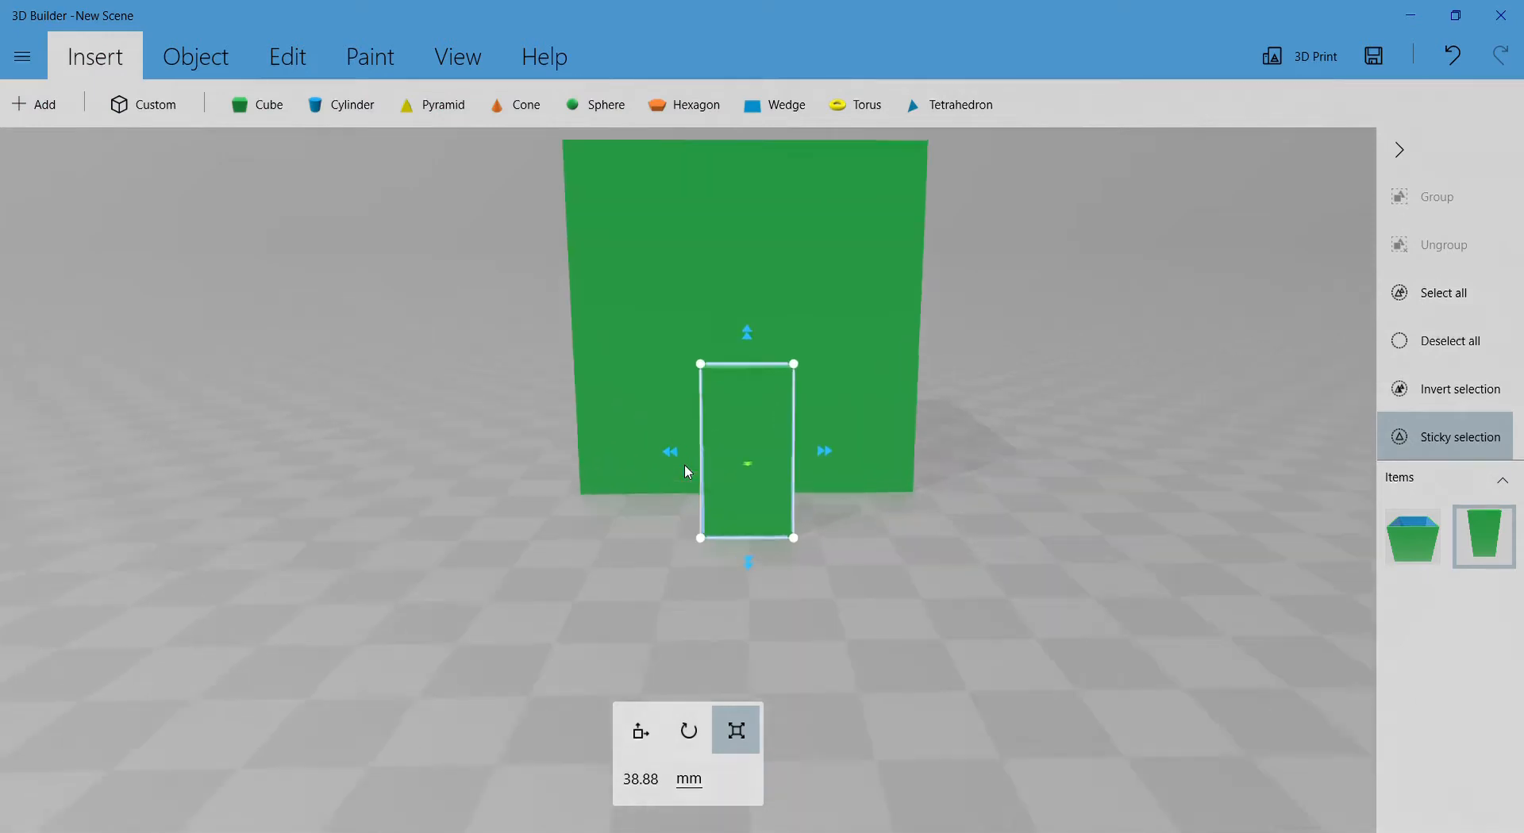
scroll(687, 471, up, 2)
drag(742, 524, 763, 487)
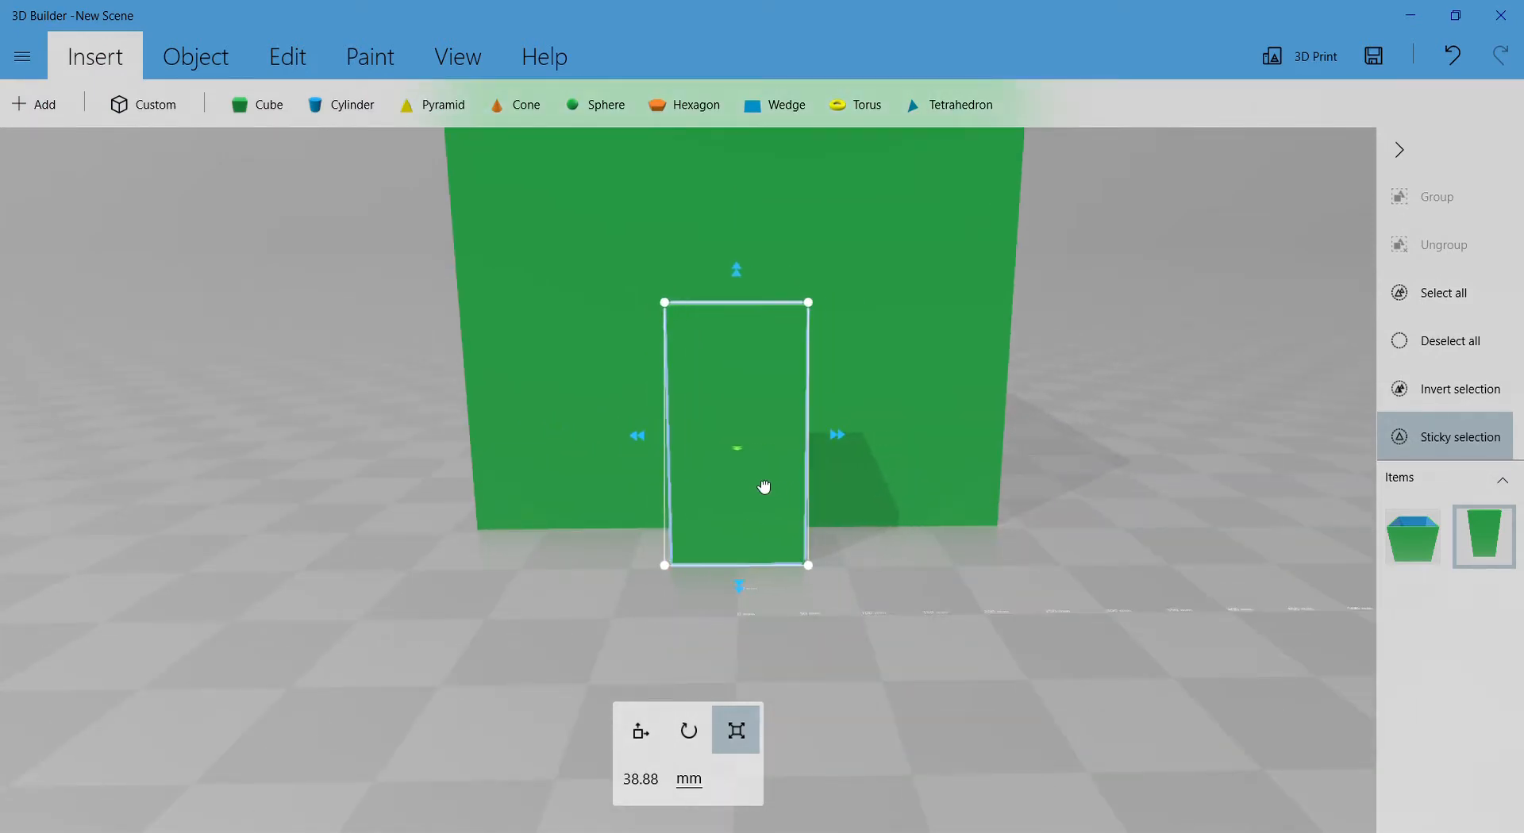
drag(969, 582, 822, 523)
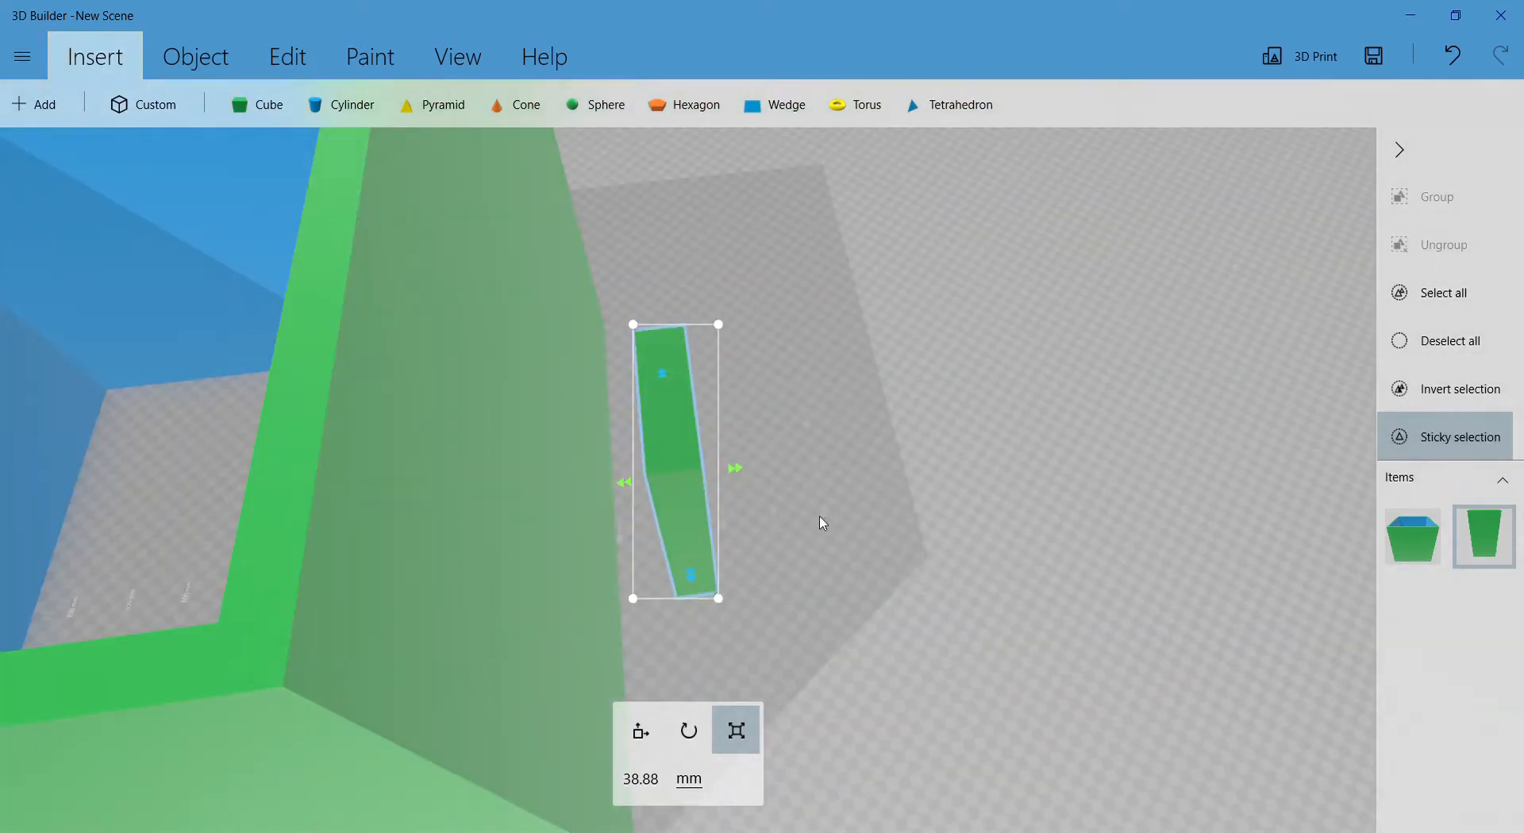
drag(591, 490, 246, 487)
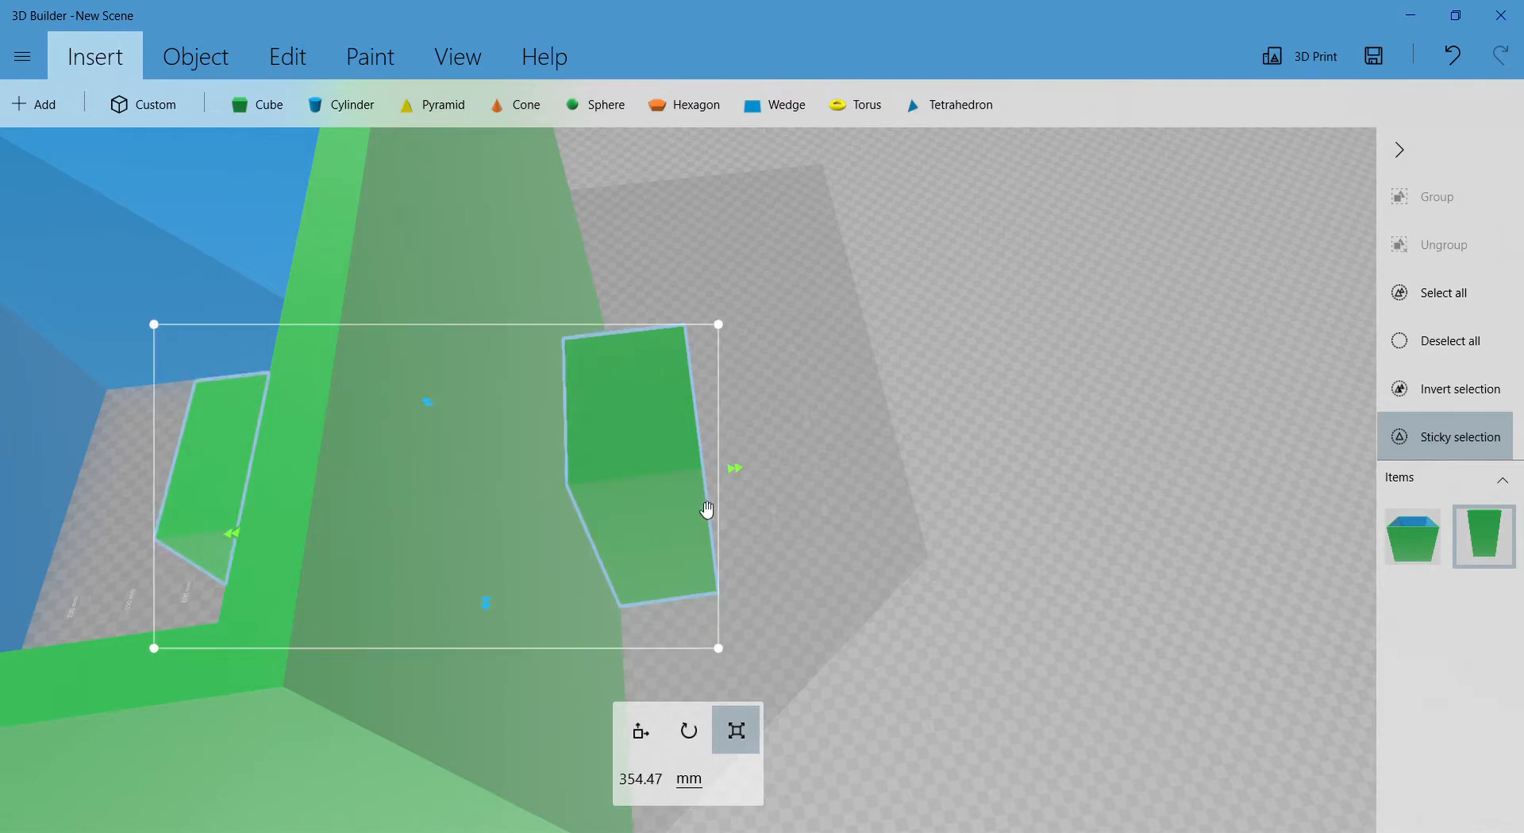
drag(905, 508, 843, 561)
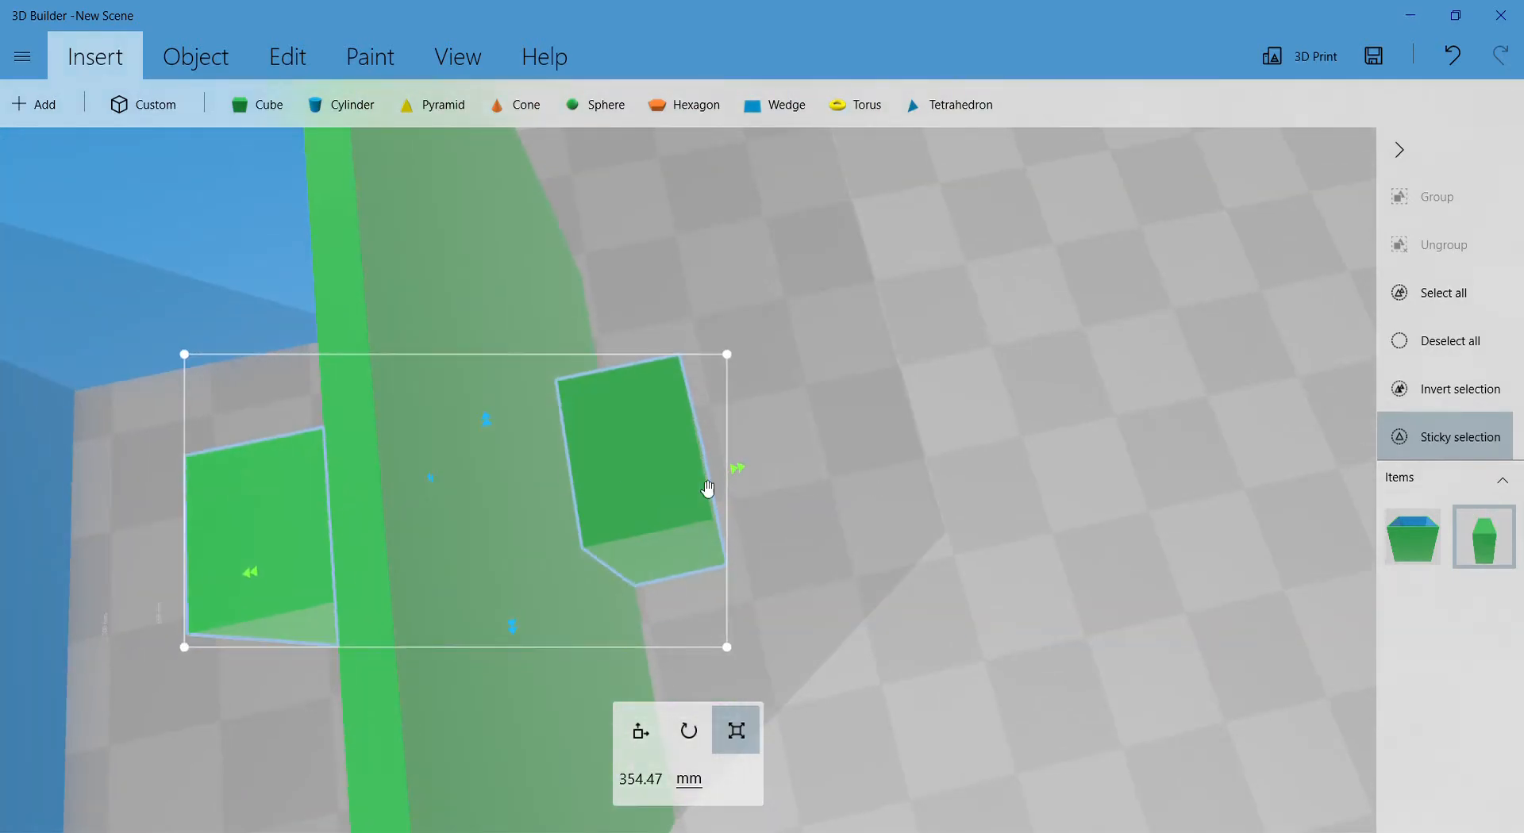
drag(798, 518, 920, 532)
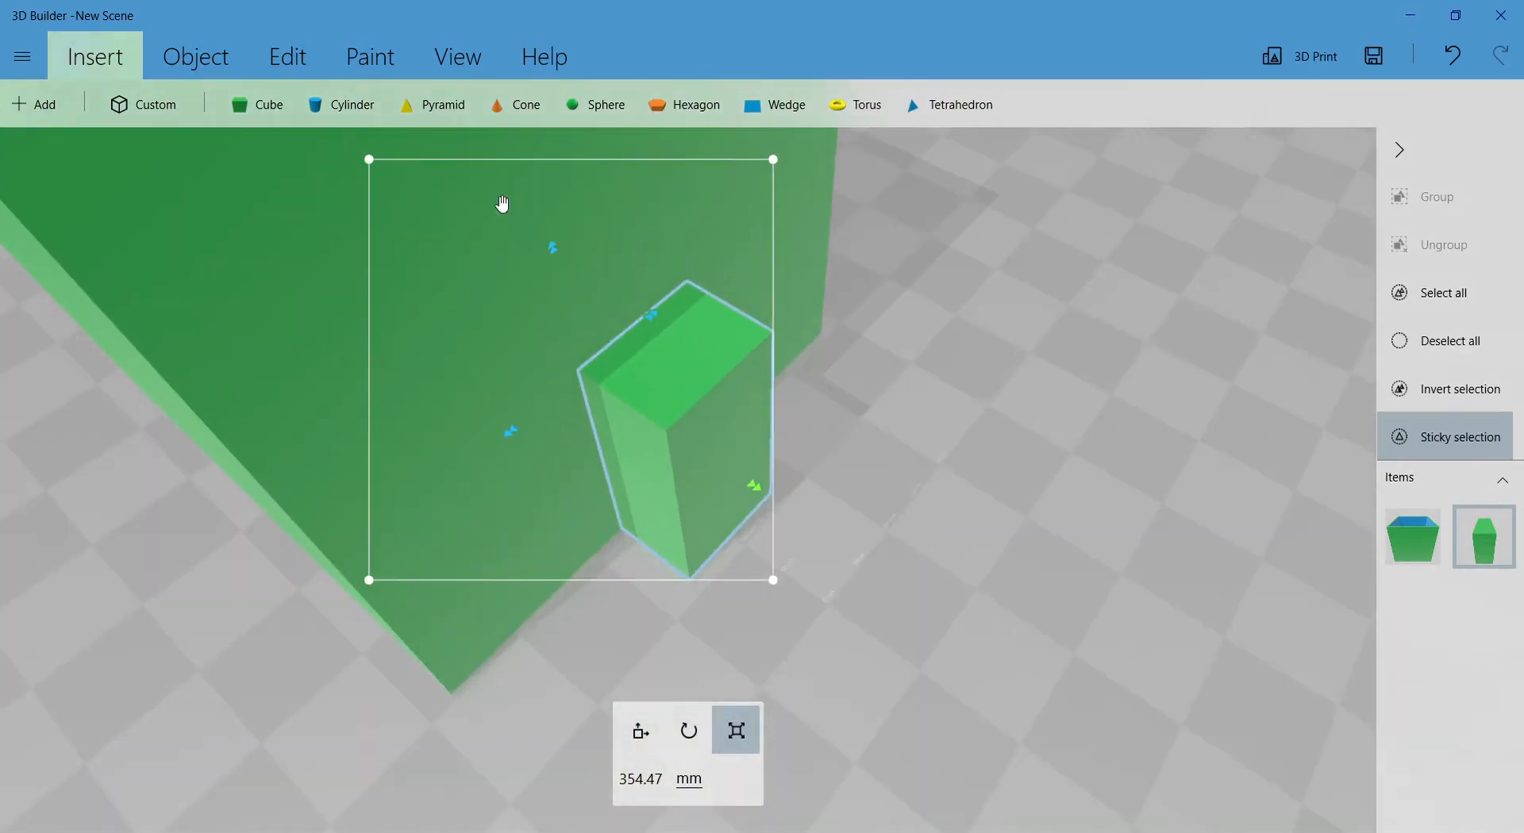
- Duplicate the long block and thin the copy into a separate door slab in front of the box
click(198, 63)
click(57, 104)
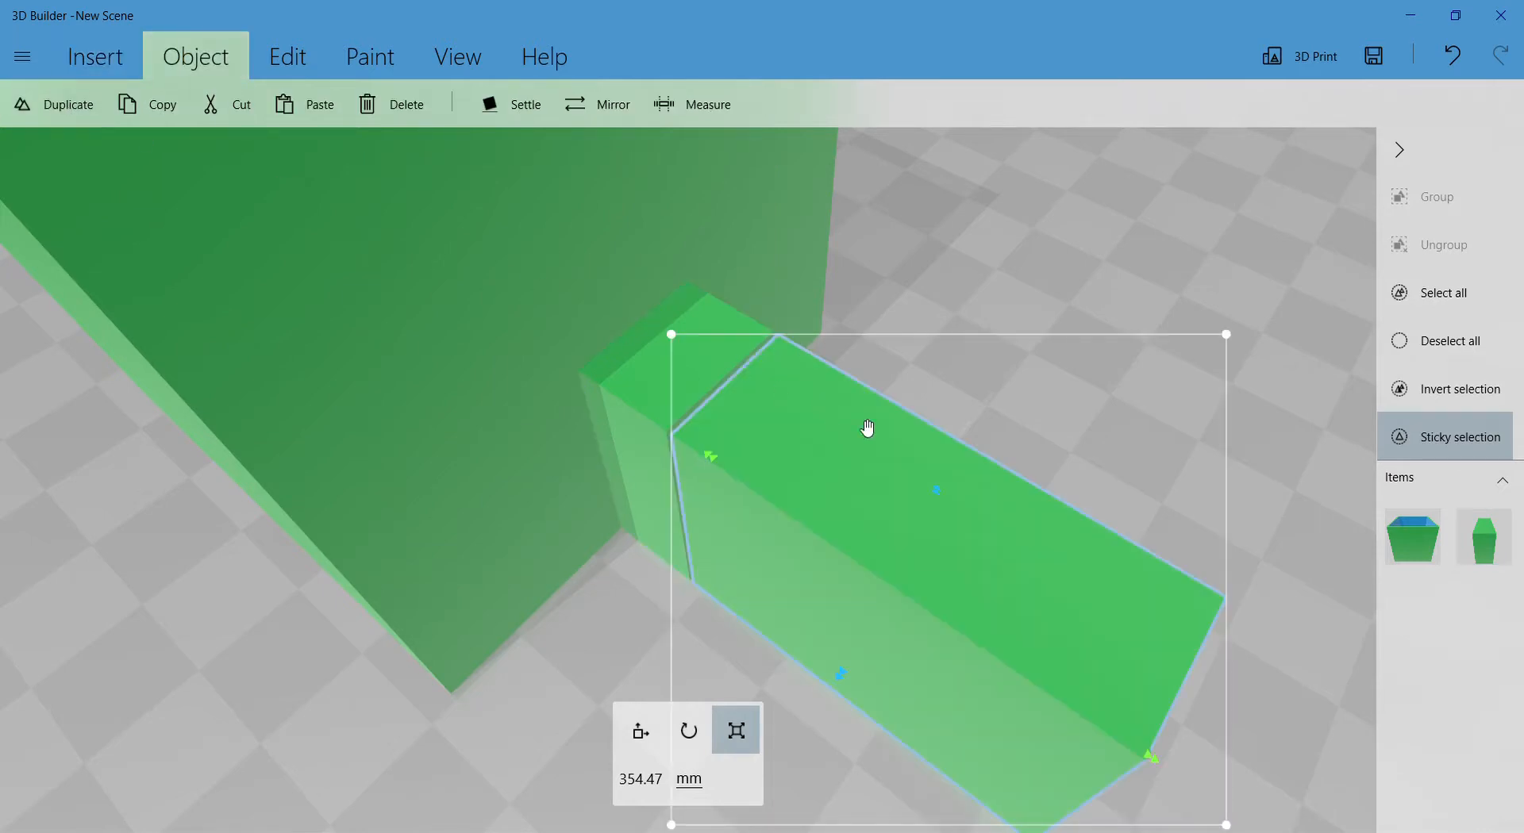
drag(998, 632, 980, 582)
click(926, 436)
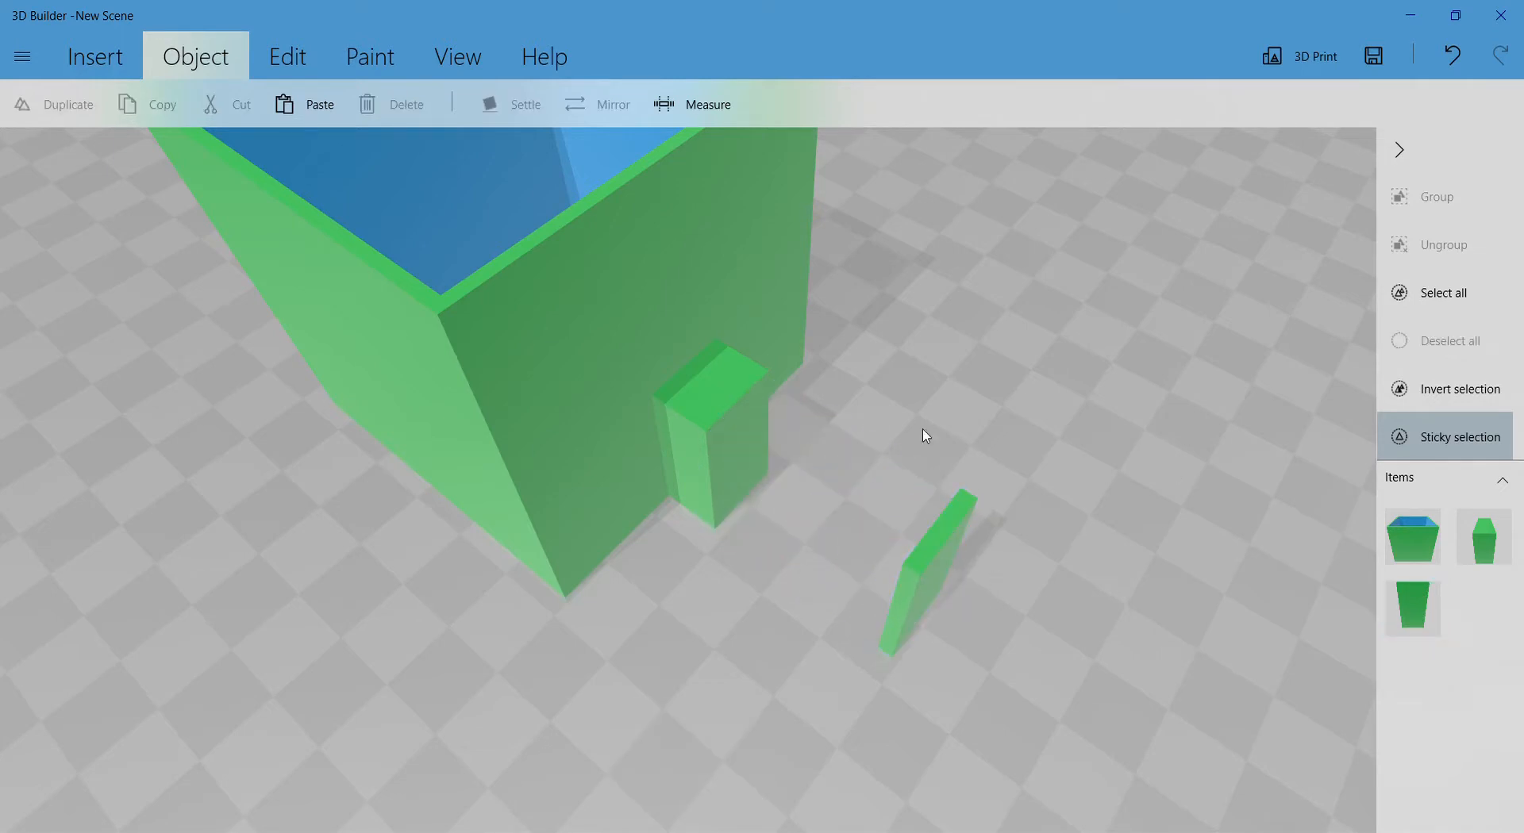
- Try to pull the long block out of the box wall to a position of about 158 mm
click(716, 449)
drag(905, 320, 845, 435)
drag(893, 522, 654, 432)
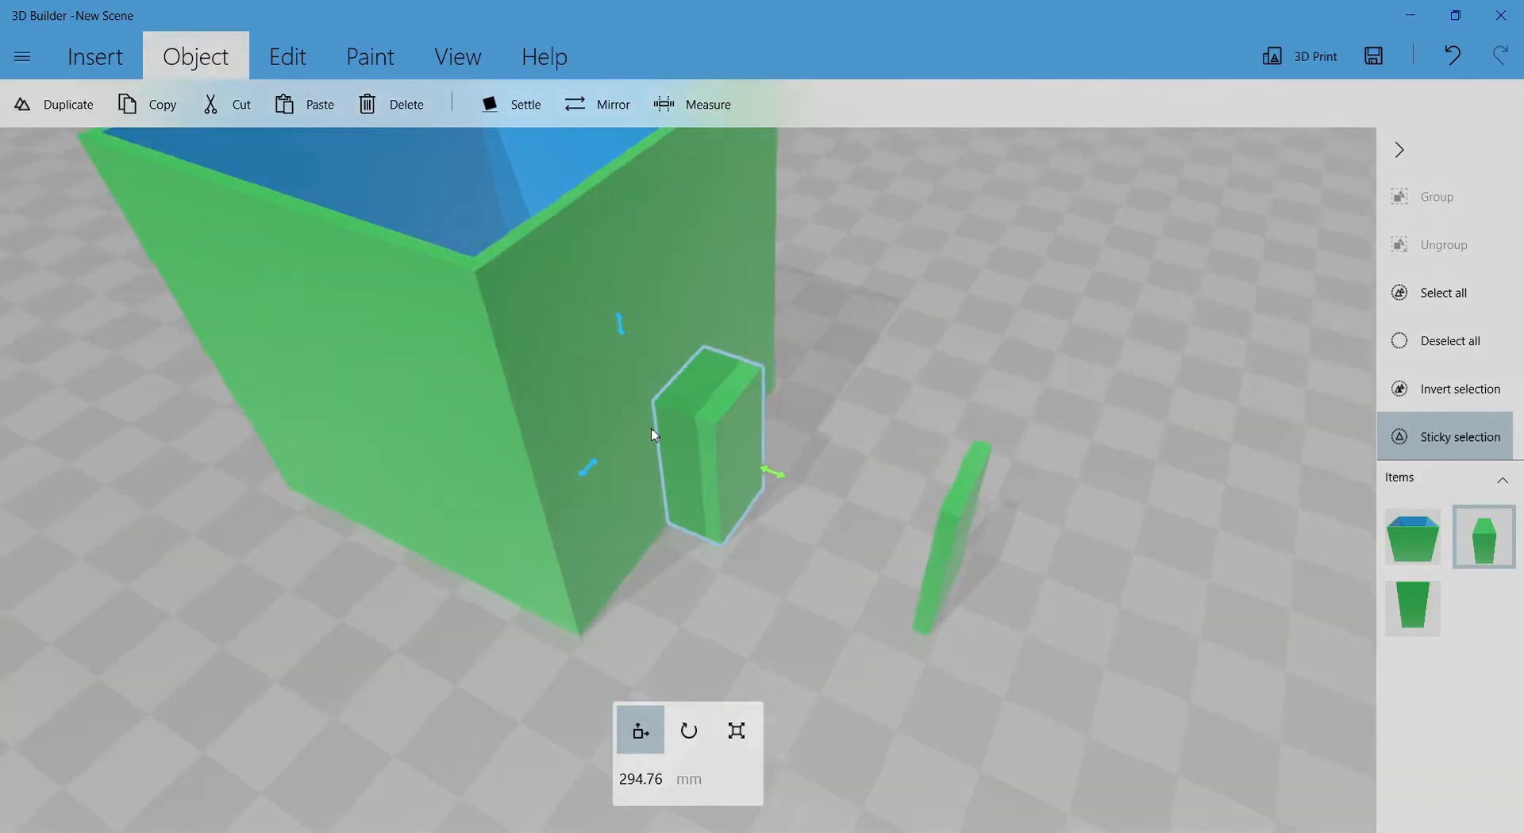
drag(993, 547, 949, 517)
drag(715, 480, 810, 527)
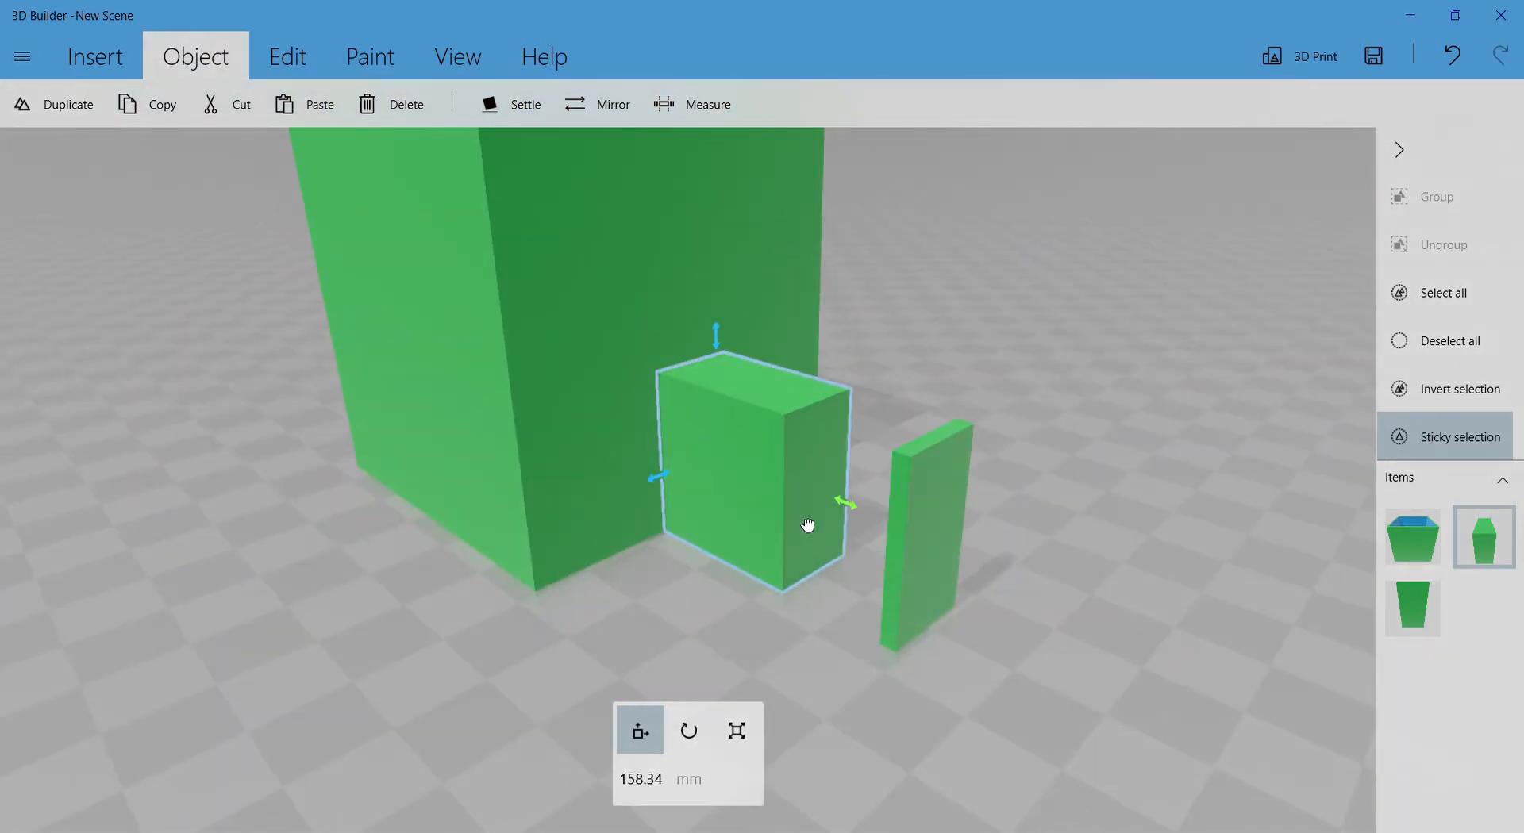
key(ctrl+z)
- Try subtracting the long block from the hollow box to cut a door opening through its wall
drag(953, 397, 1079, 452)
click(287, 63)
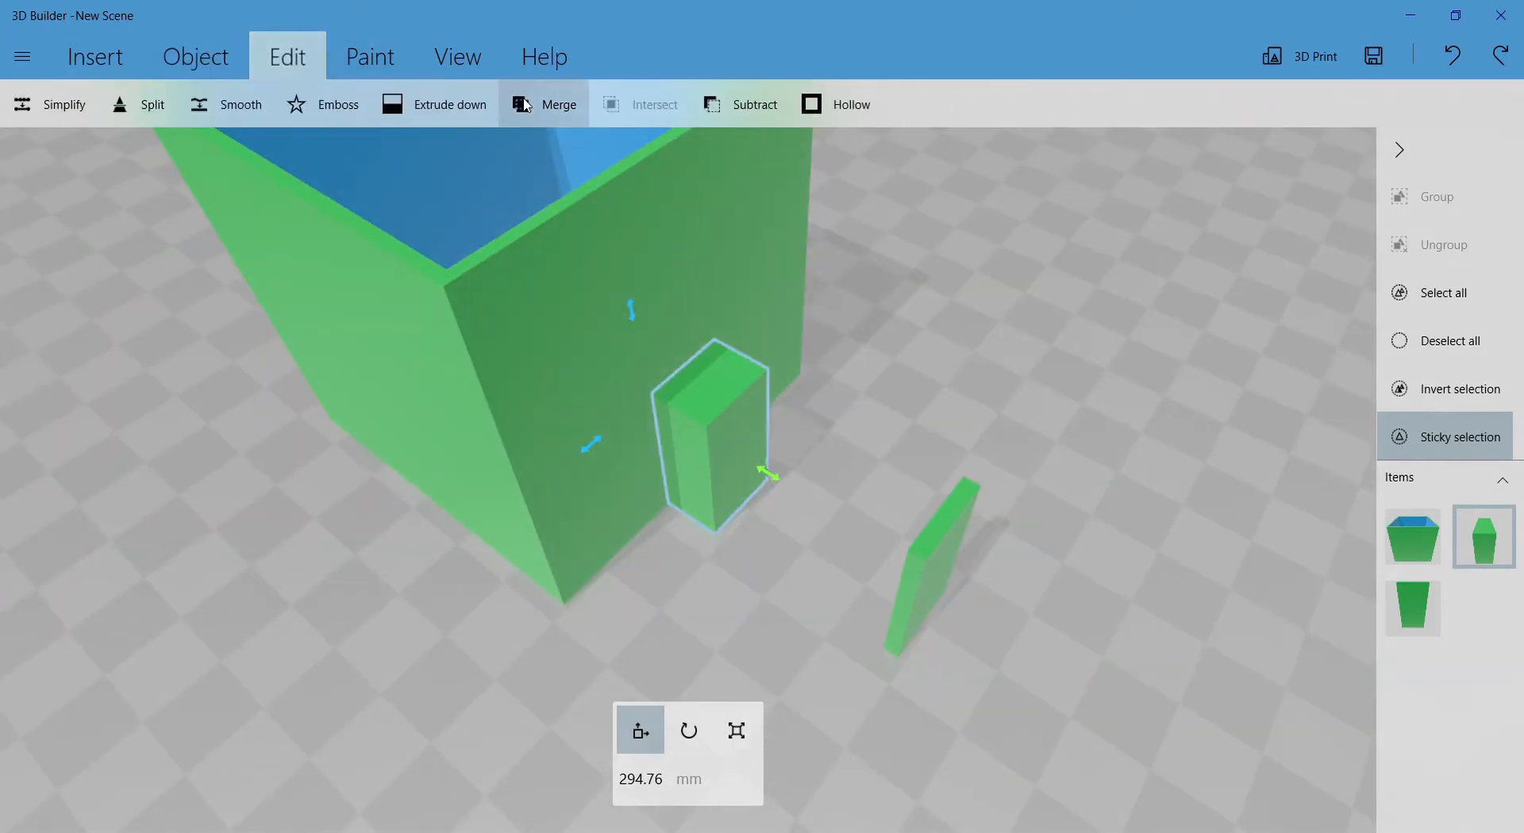
click(734, 104)
drag(904, 397, 1270, 428)
drag(846, 432, 1326, 476)
scroll(1070, 459, up, 5)
drag(1070, 458, 861, 436)
scroll(859, 440, up, 2)
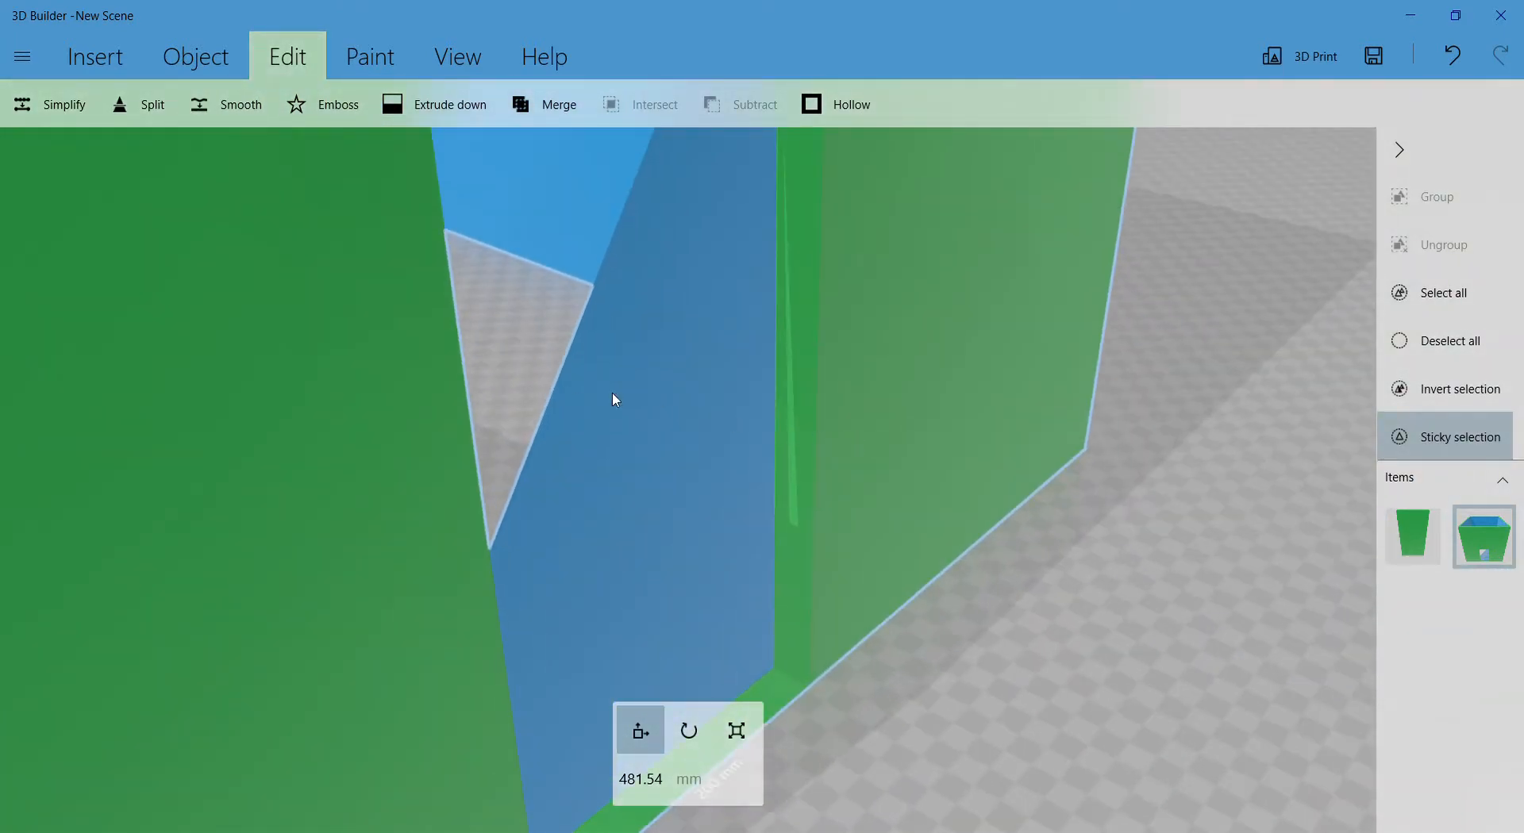
key(ctrl+z)
scroll(762, 394, down, 6)
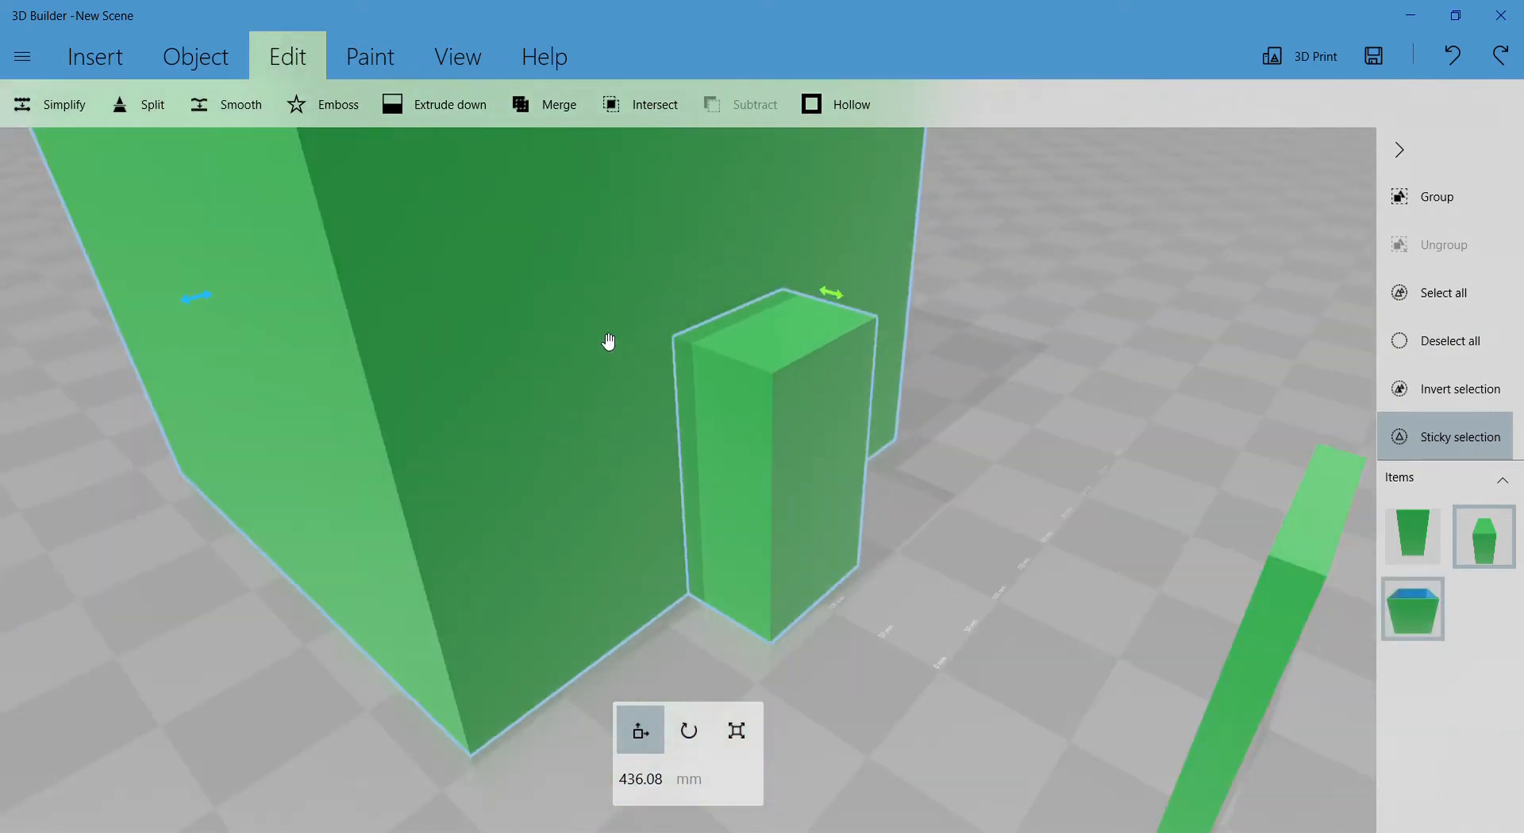
- Select only the hollow box and paint all of it light blue at full coverage
click(608, 341)
drag(605, 334, 1122, 423)
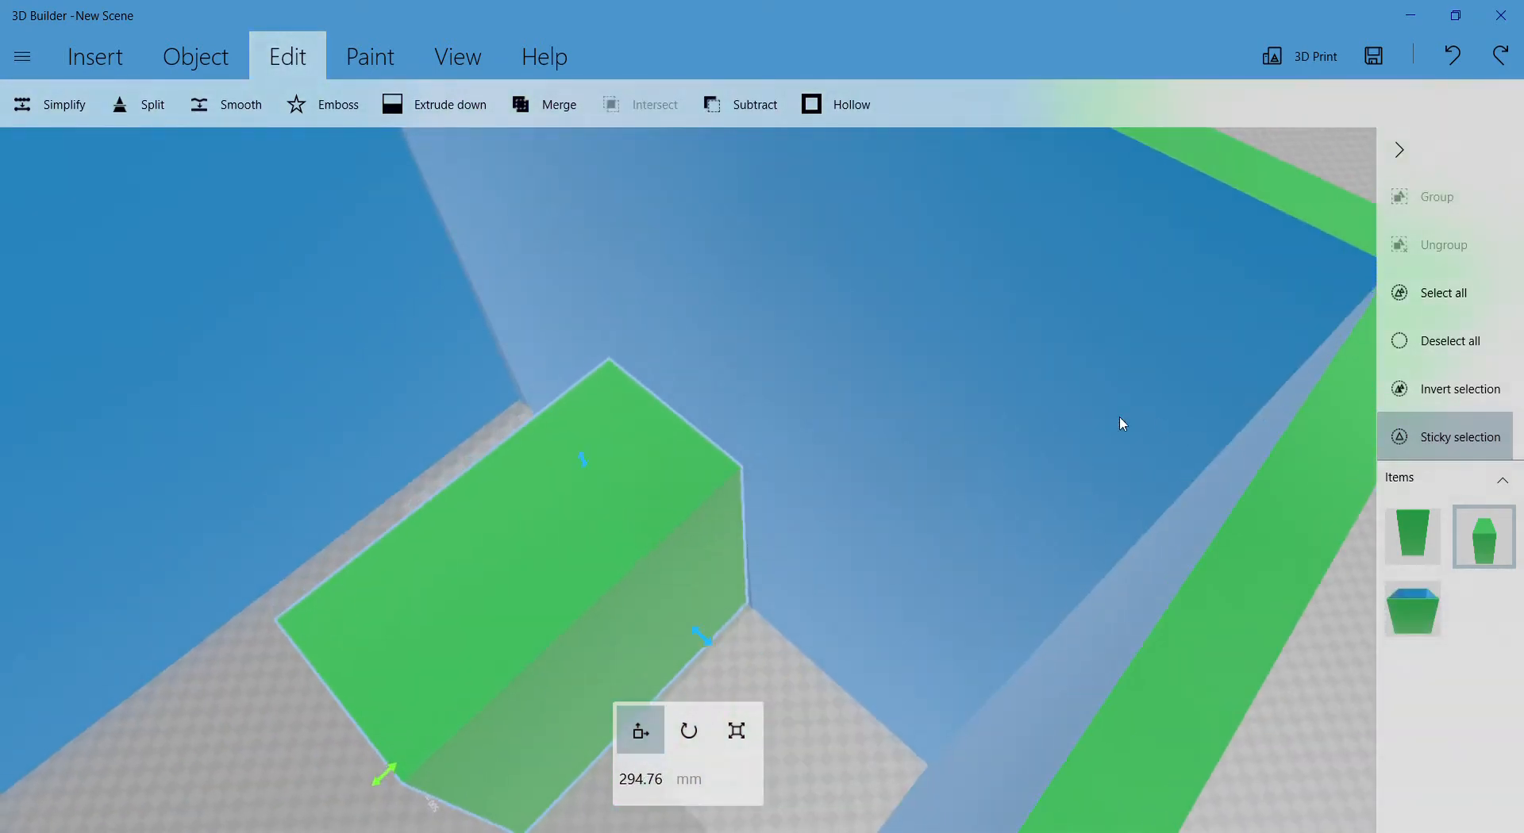
click(615, 429)
click(791, 362)
scroll(901, 381, down, 3)
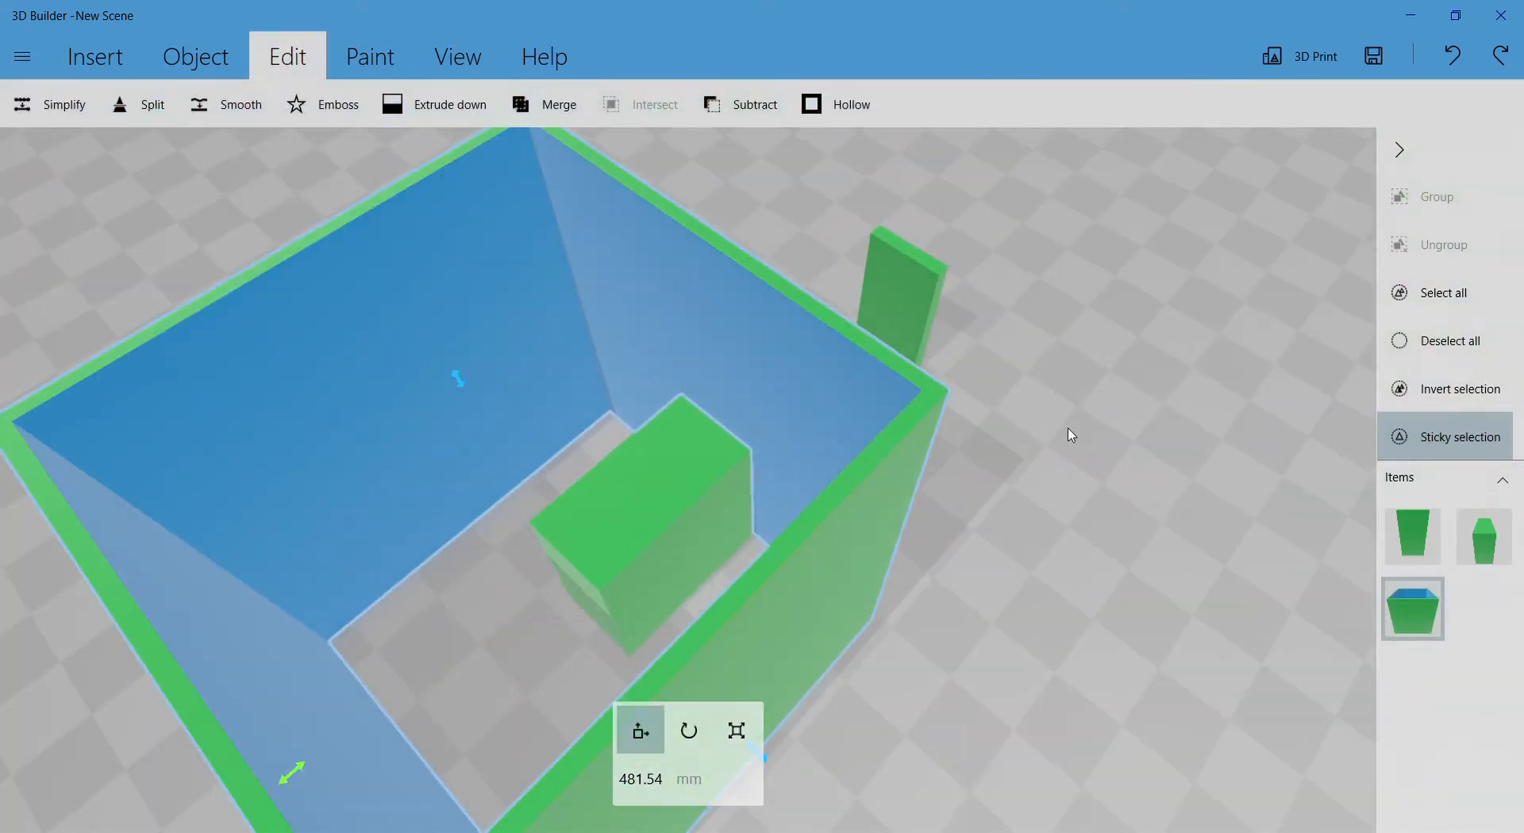
click(357, 59)
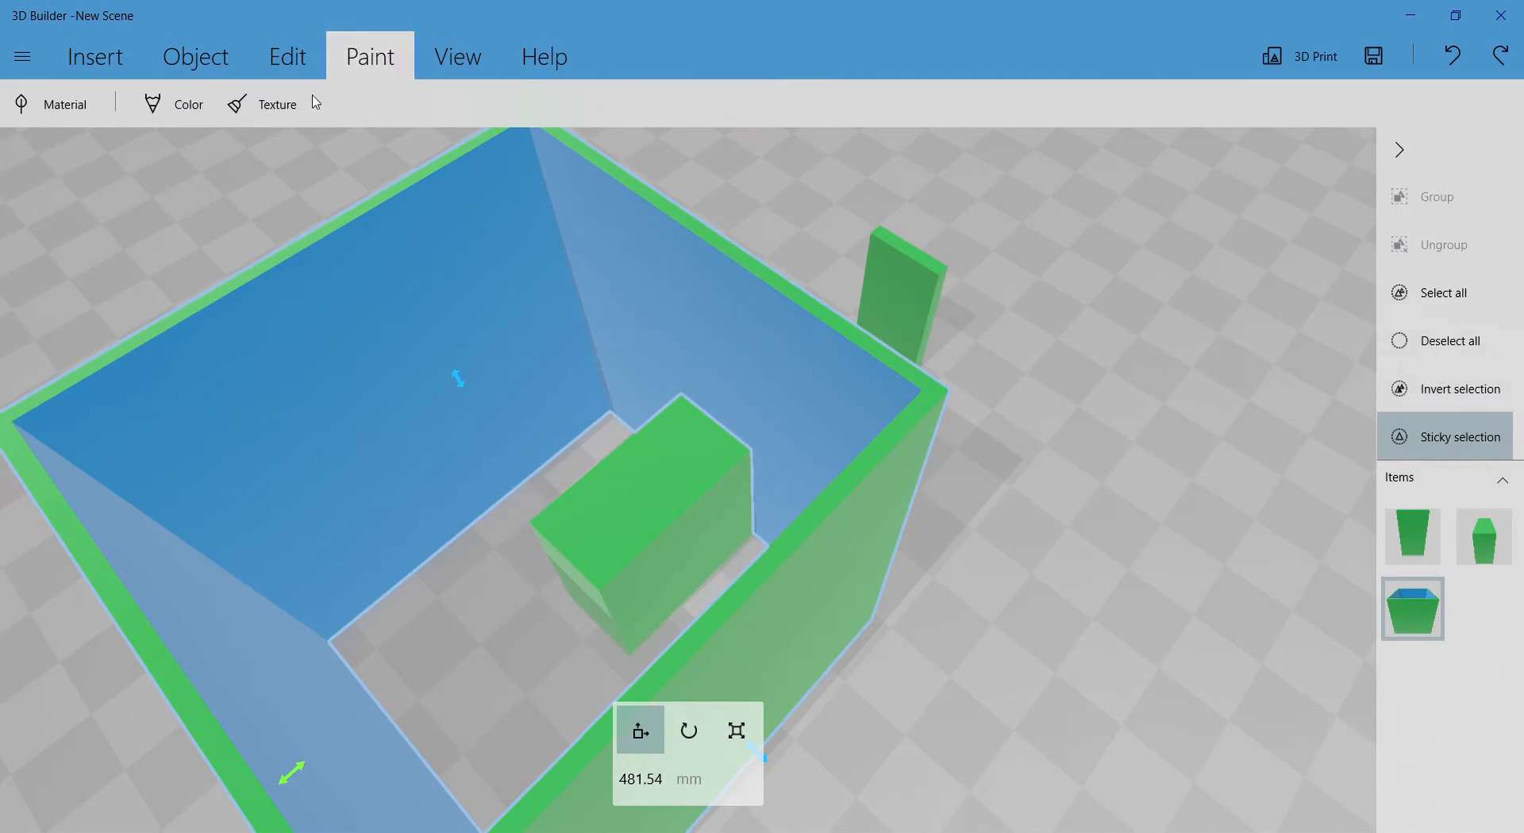
click(193, 106)
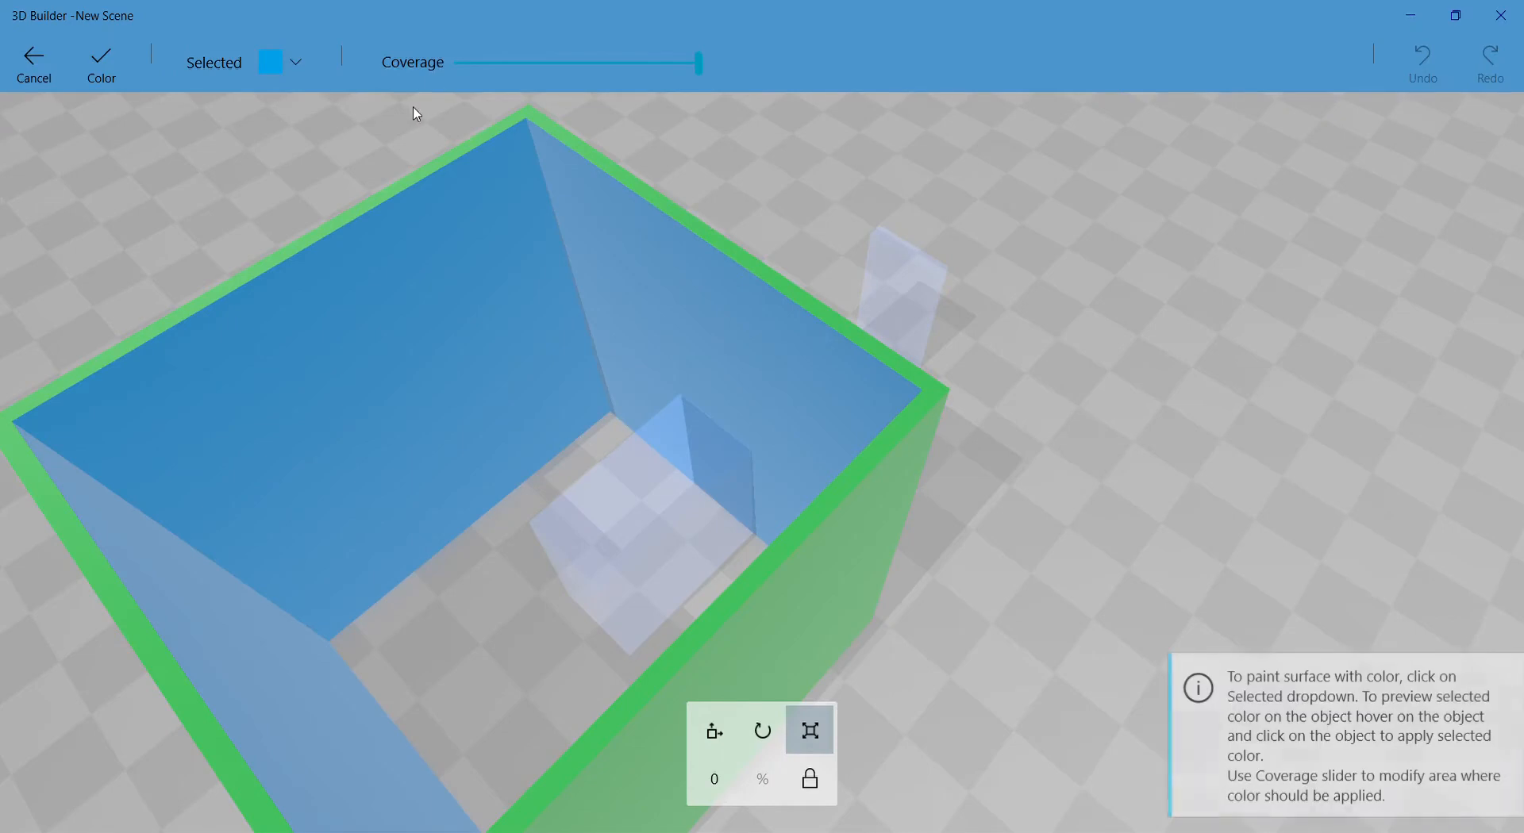
click(462, 228)
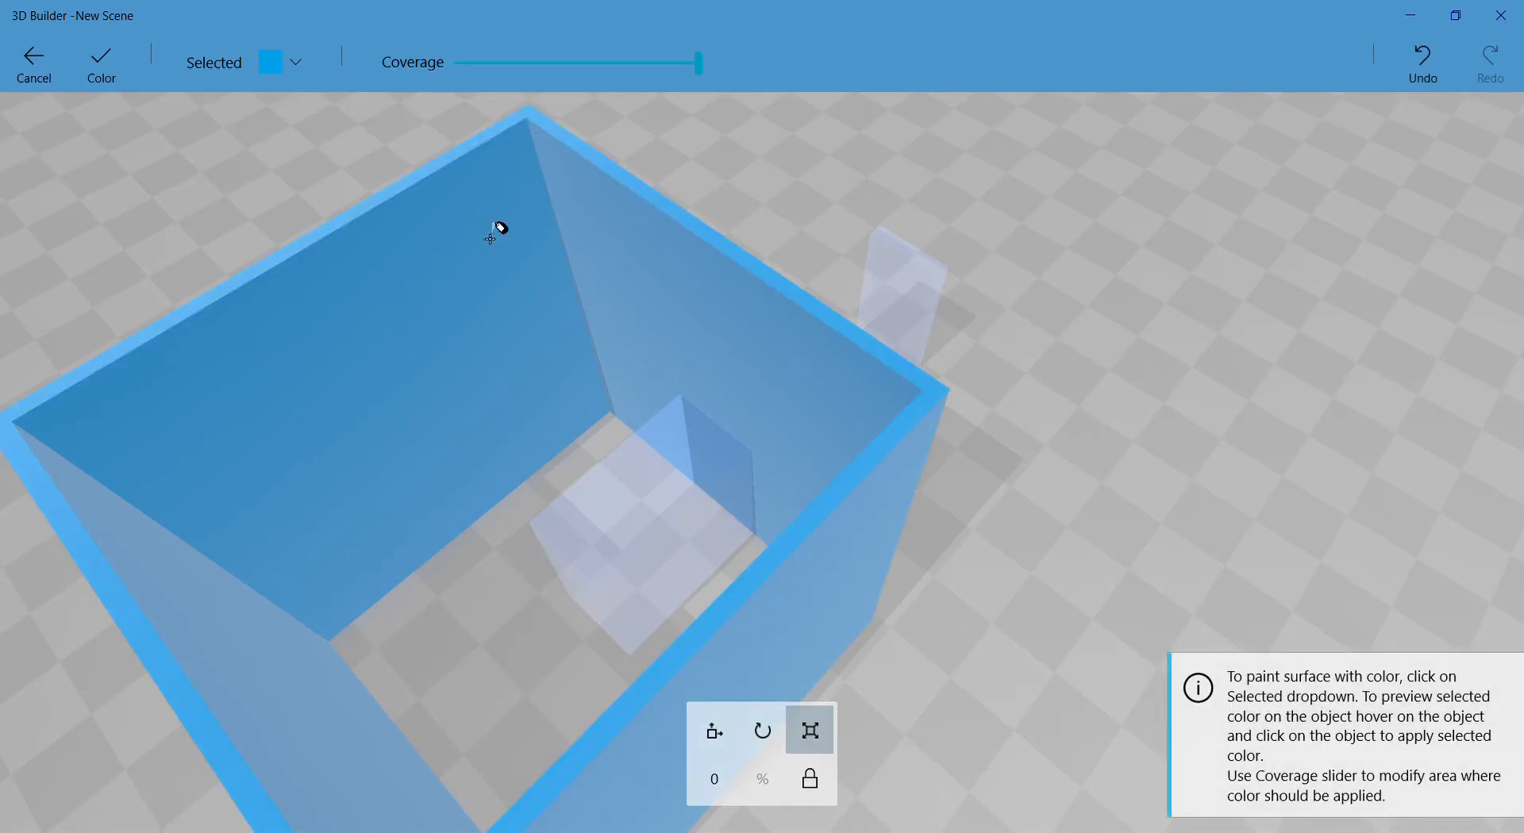
click(109, 62)
- Select the long block alone and pull it slightly out of the box wall, to a position of about 248 mm
mouse_move(1024, 516)
mouse_down()
mouse_move(822, 466)
mouse_move(467, 417)
mouse_move(1156, 496)
mouse_move(609, 446)
mouse_move(754, 454)
mouse_up()
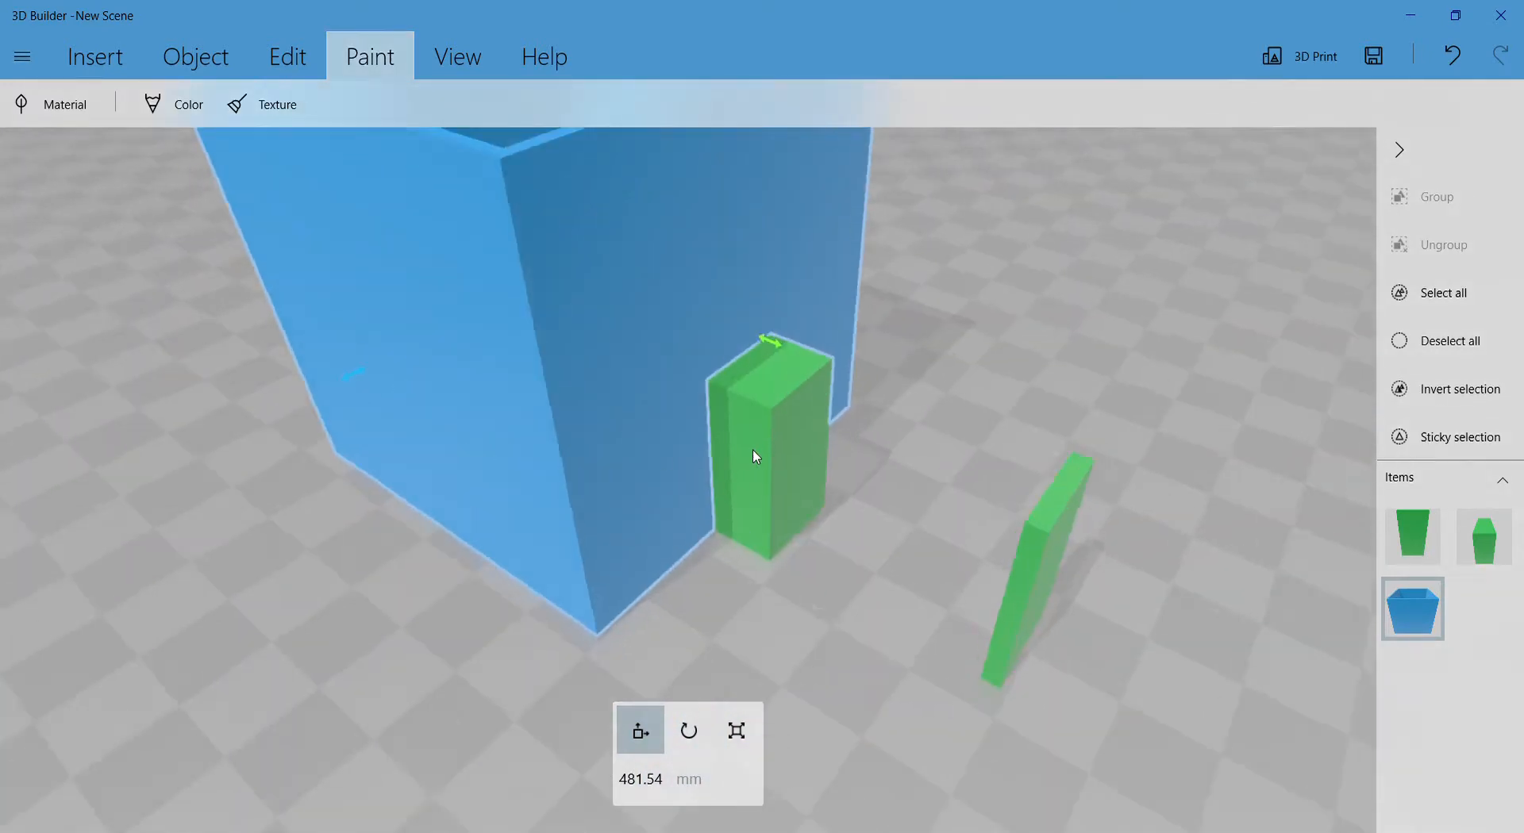
scroll(754, 456, up, 2)
drag(968, 413, 927, 439)
click(792, 455)
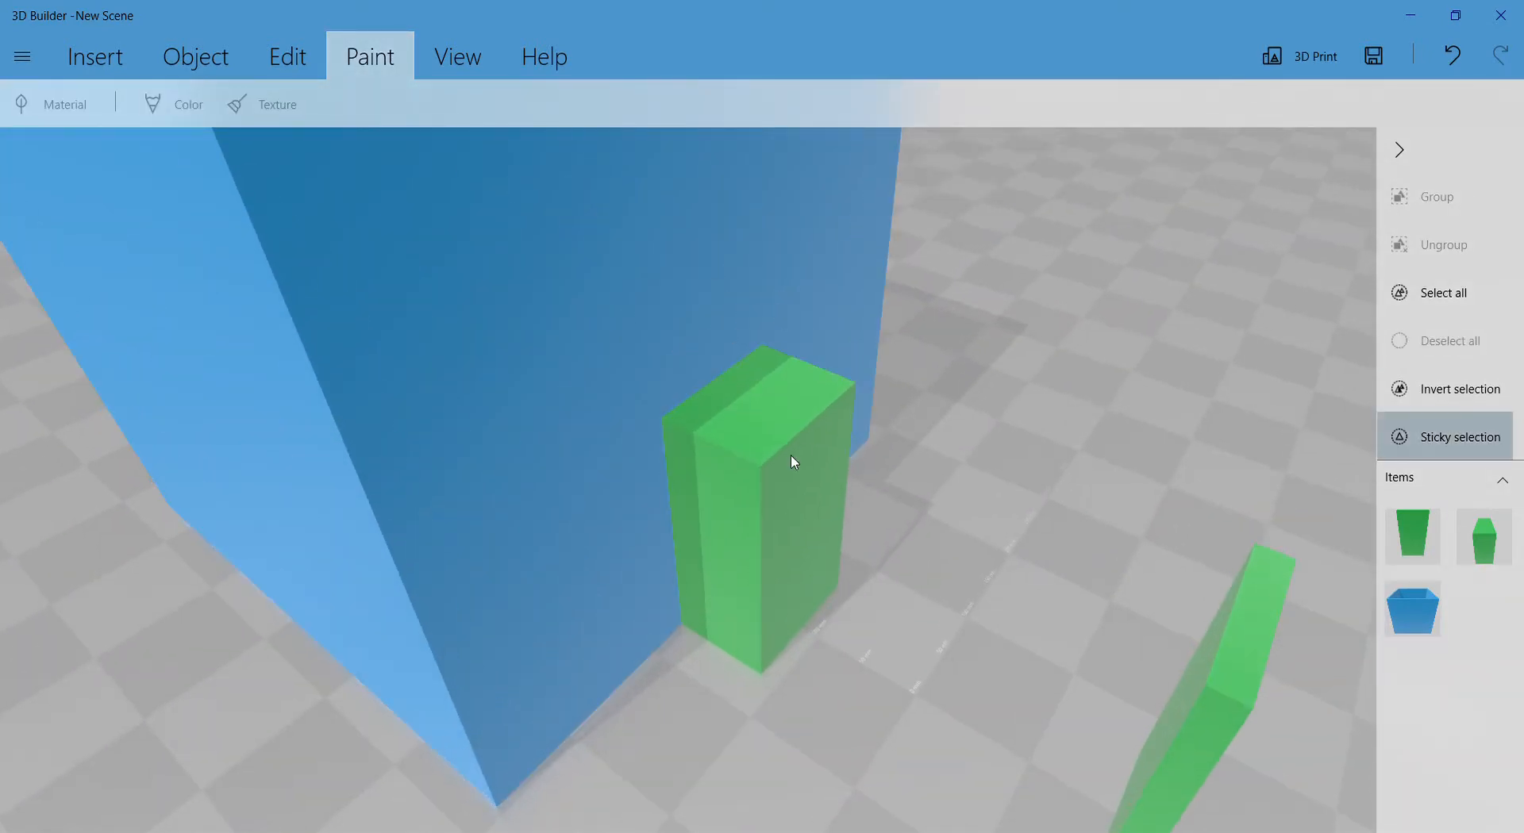
drag(840, 556, 883, 573)
drag(1098, 397, 1137, 255)
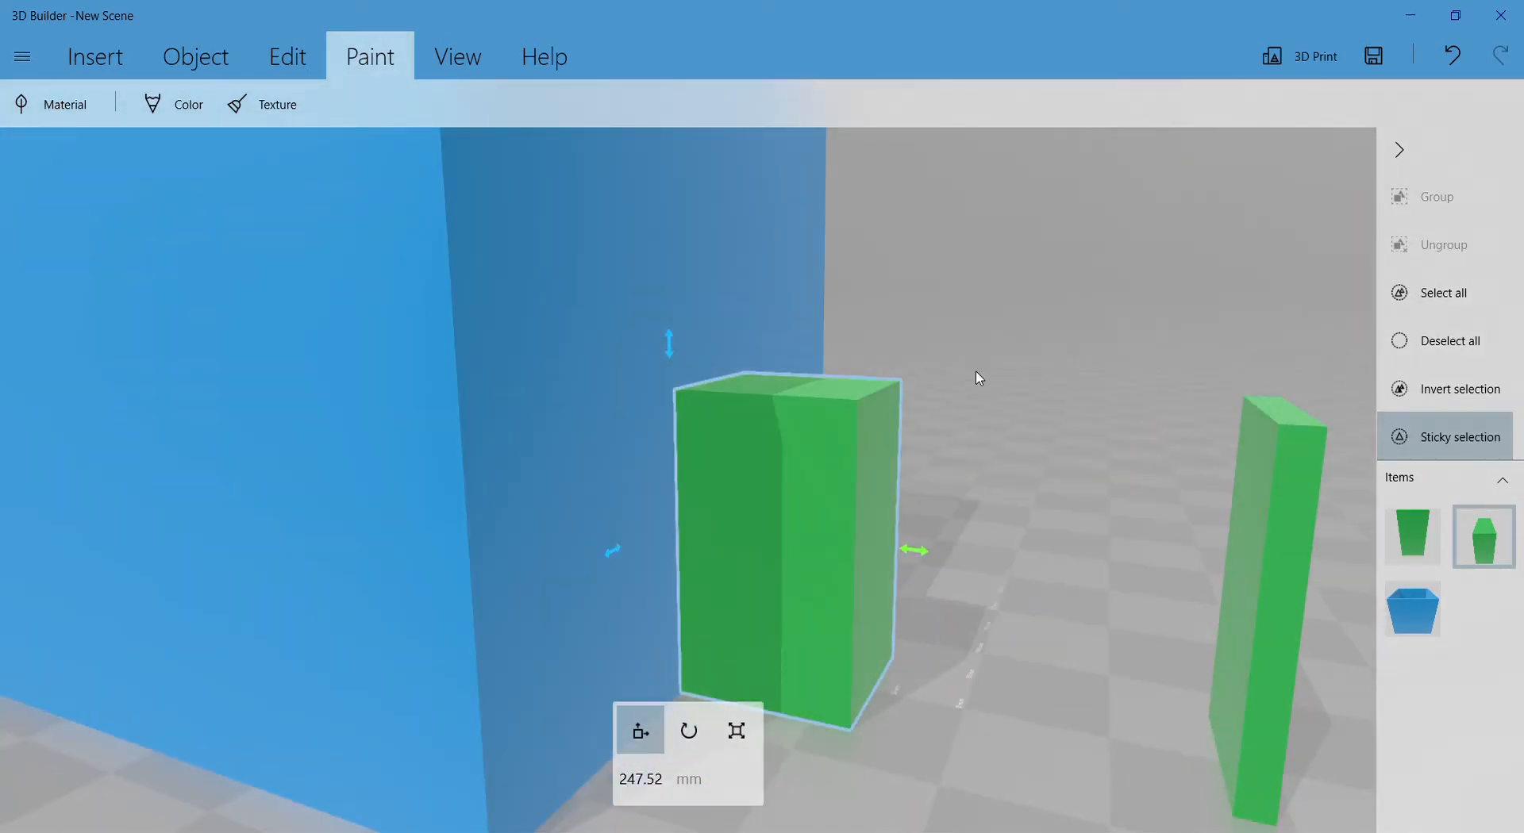
- Stretch the long block downward past the floor of the hollow box, to a height of about 250 mm
drag(975, 501, 969, 552)
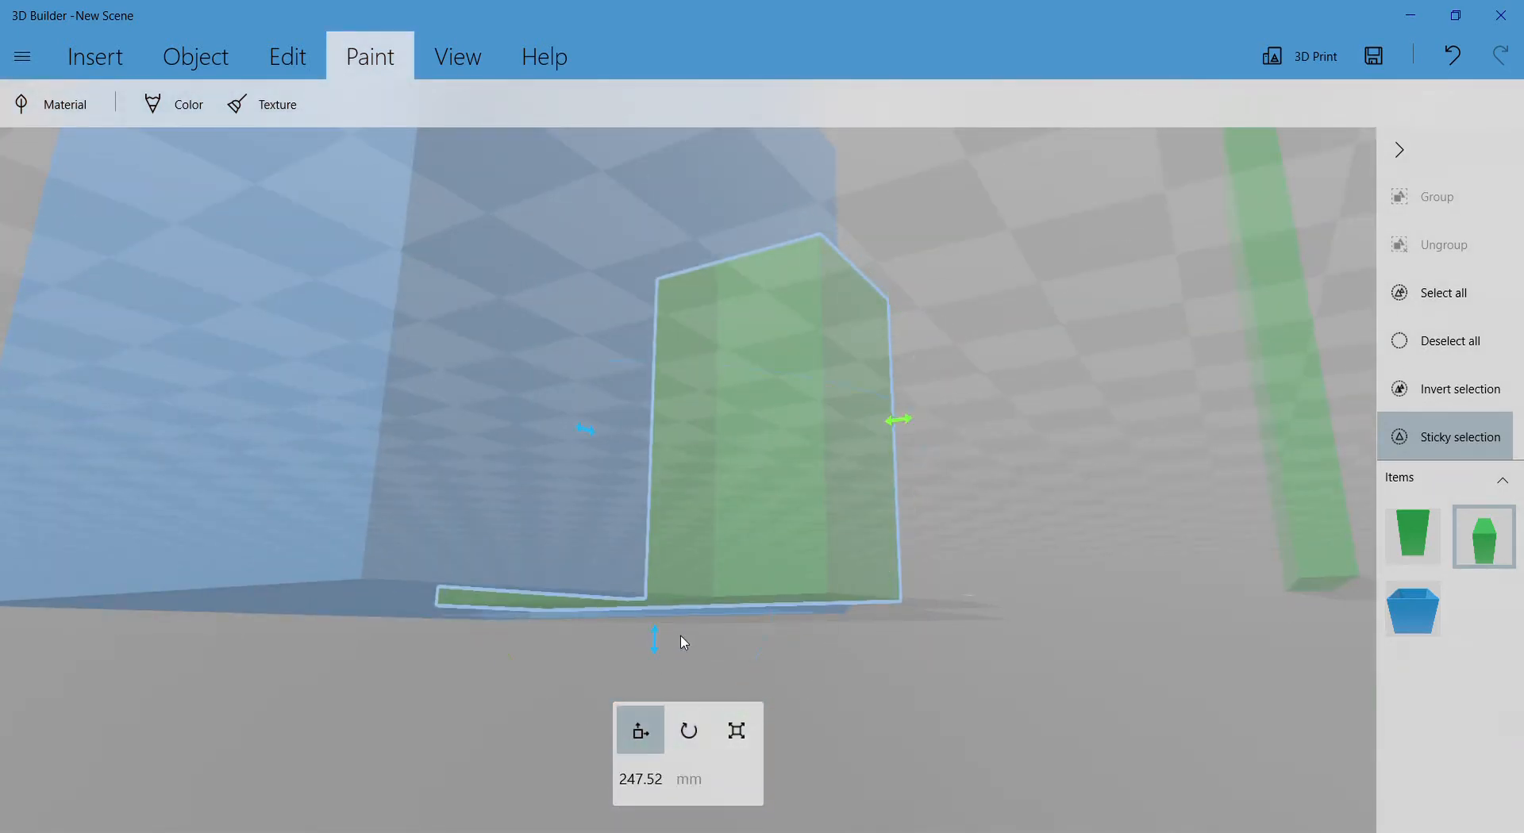
key(s)
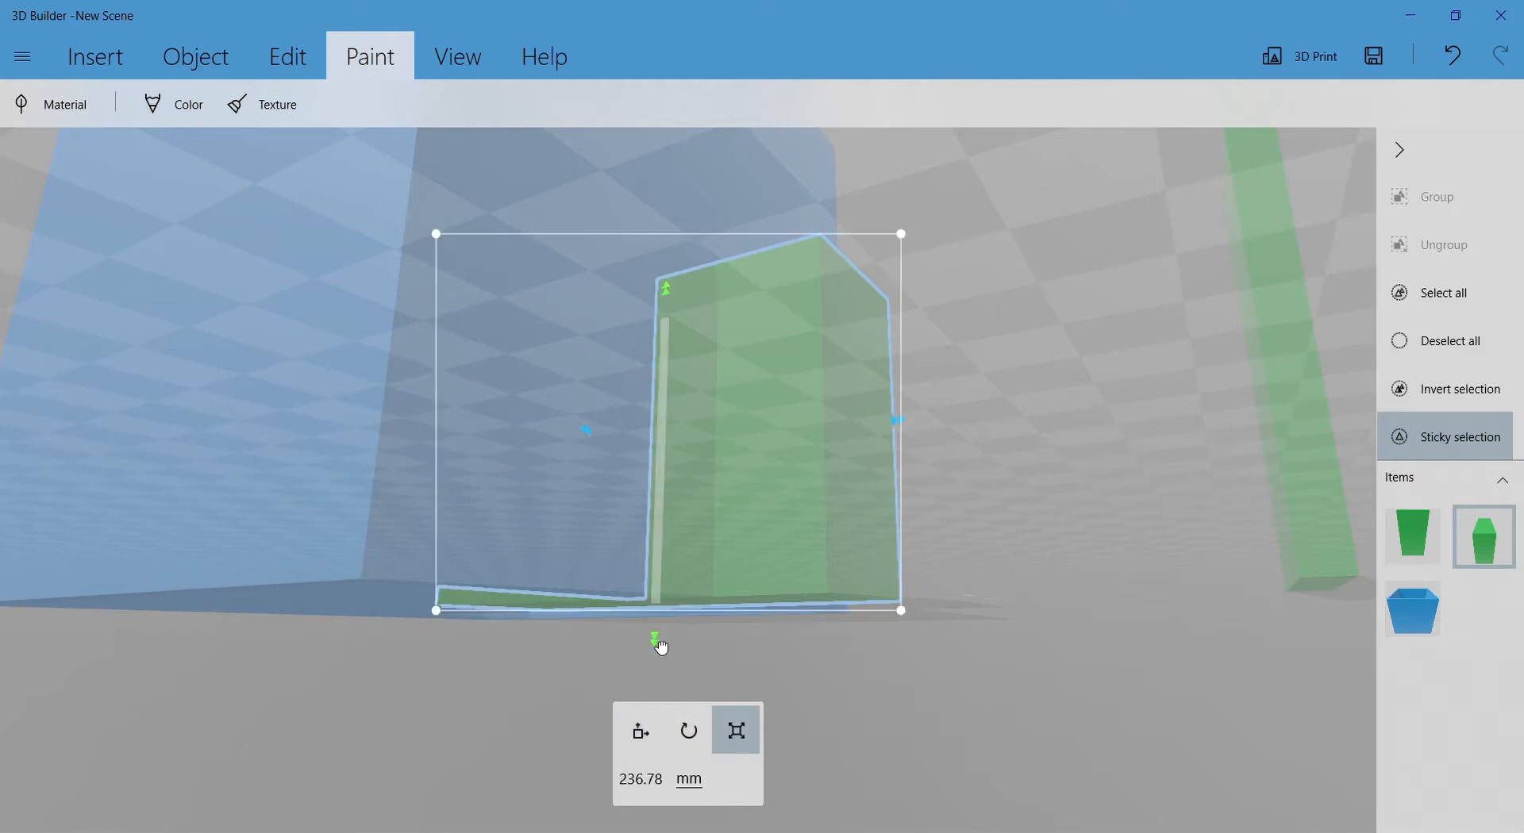
drag(661, 647, 664, 669)
drag(978, 455, 946, 544)
- Subtract the long block from the hollow box to cut a door opening through its wall
click(218, 64)
click(281, 69)
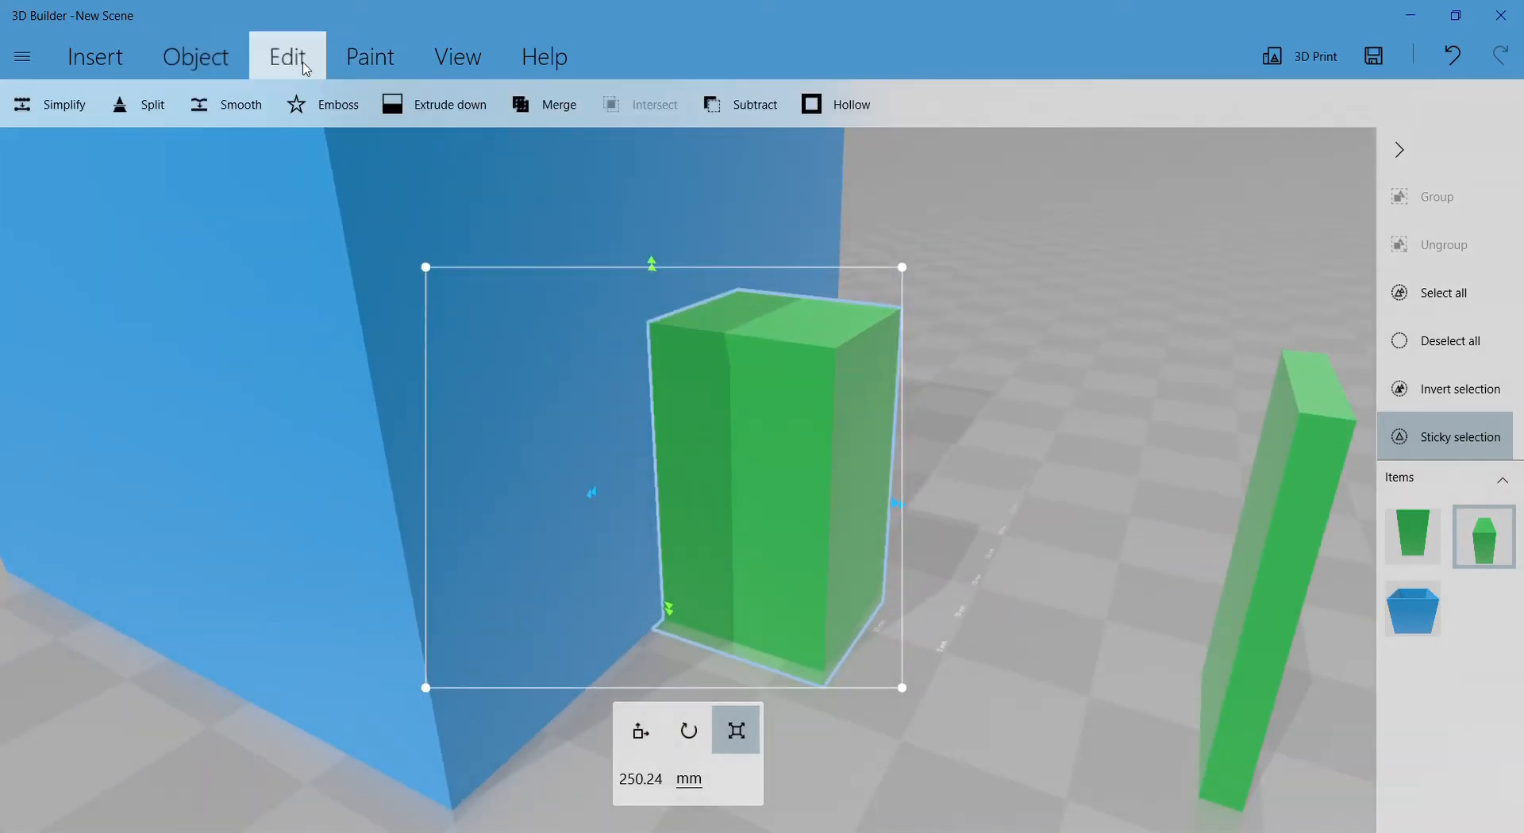
click(742, 104)
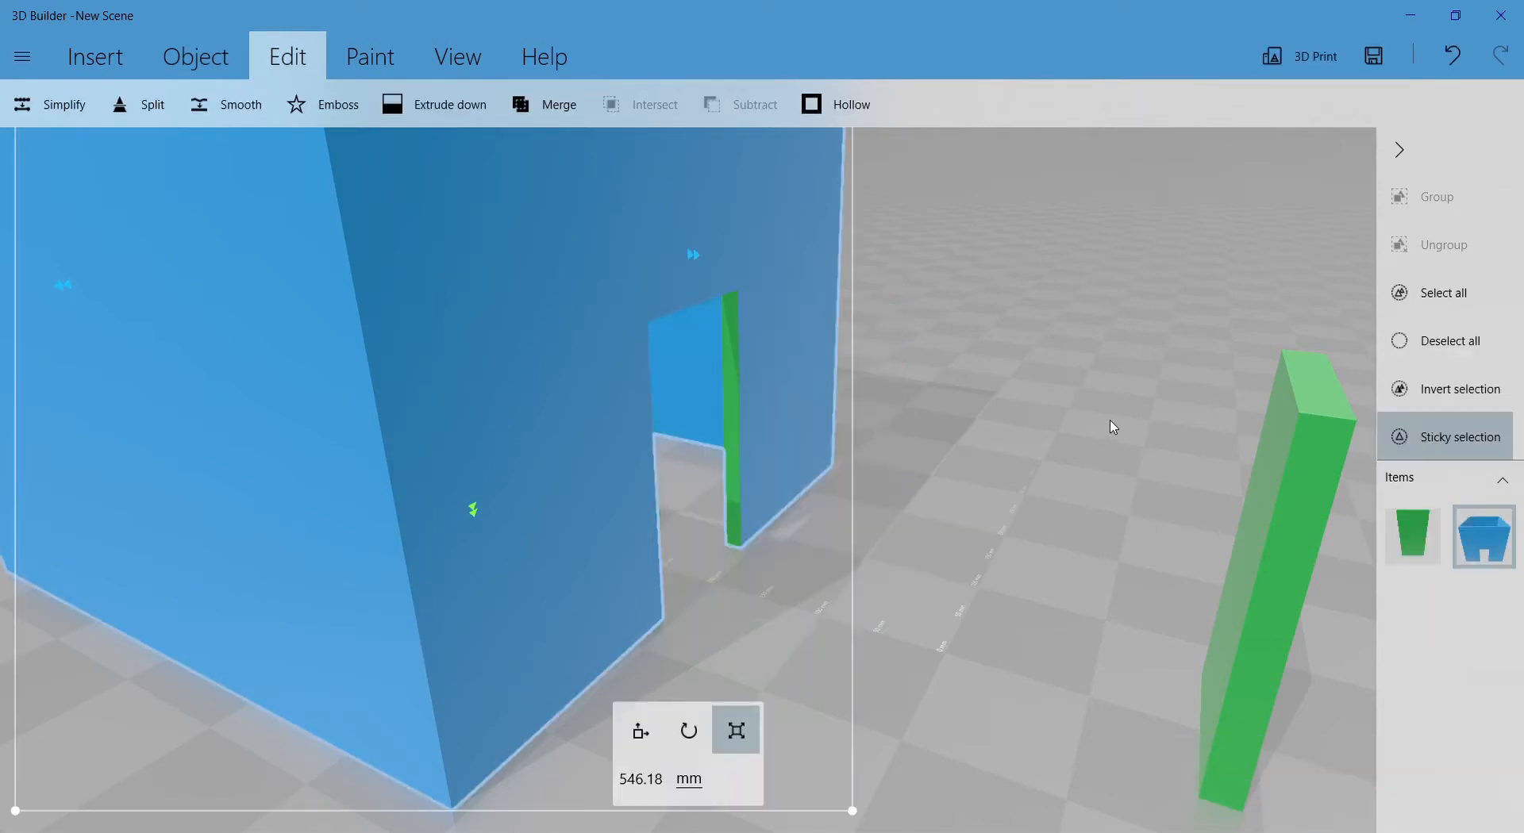
- Examine the door opening cut into the box wall from several angles and at close range
drag(938, 412, 1033, 454)
drag(722, 442, 1085, 465)
drag(878, 380, 508, 345)
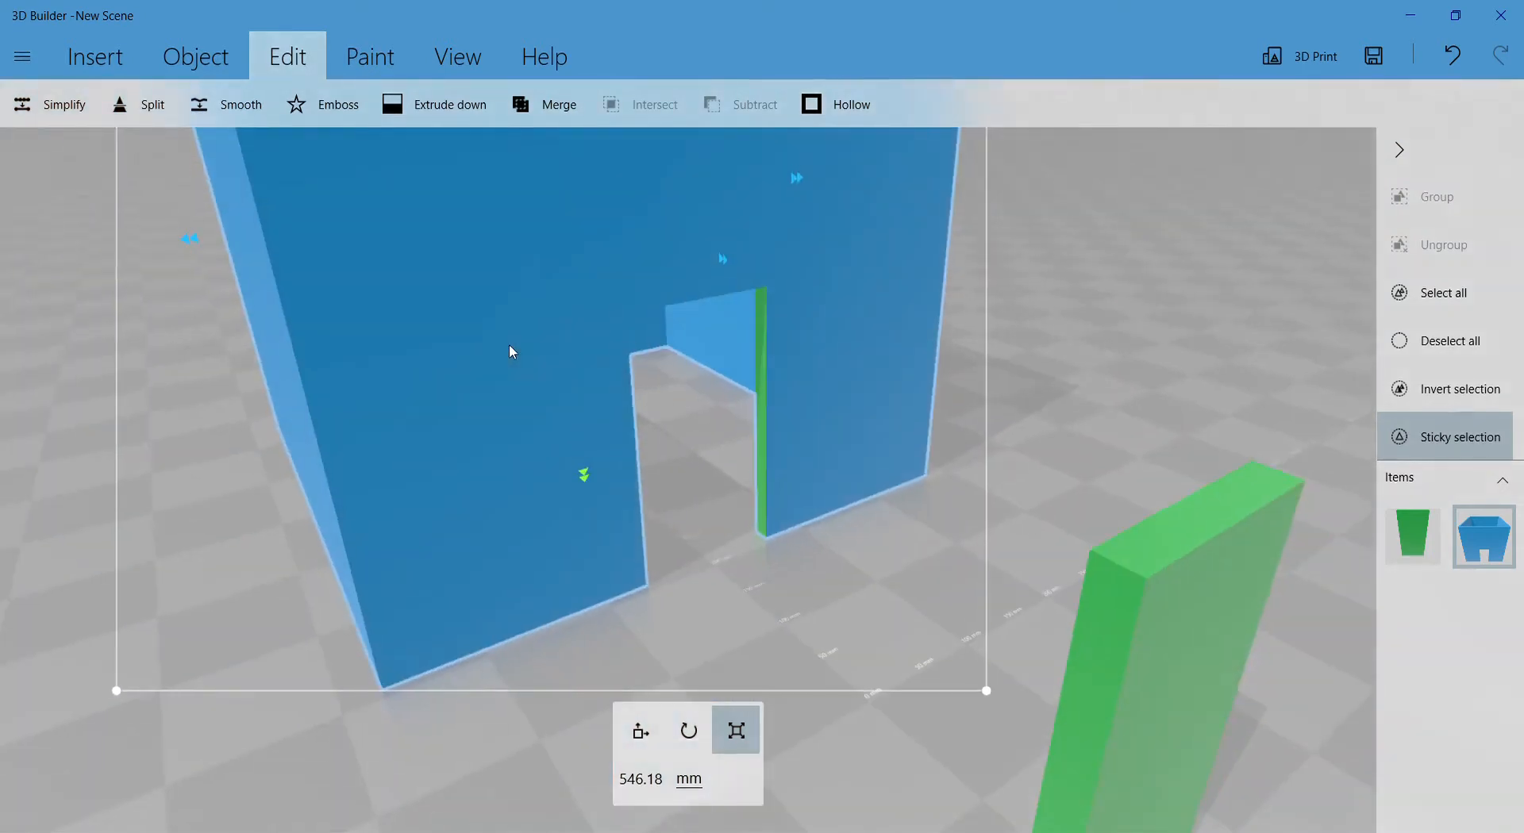
scroll(700, 366, up, 5)
drag(677, 434, 835, 372)
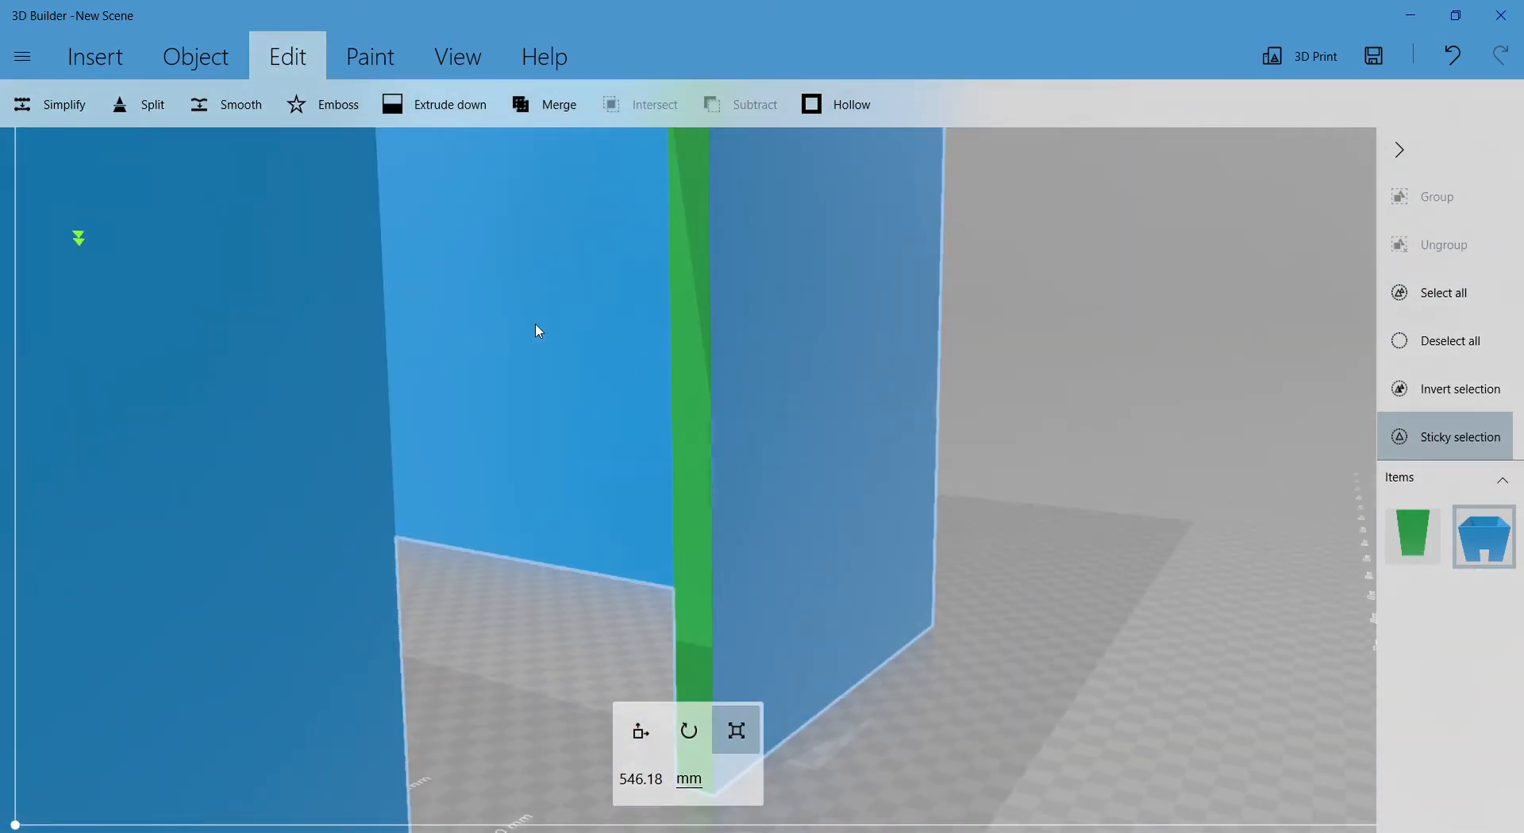
scroll(841, 396, down, 4)
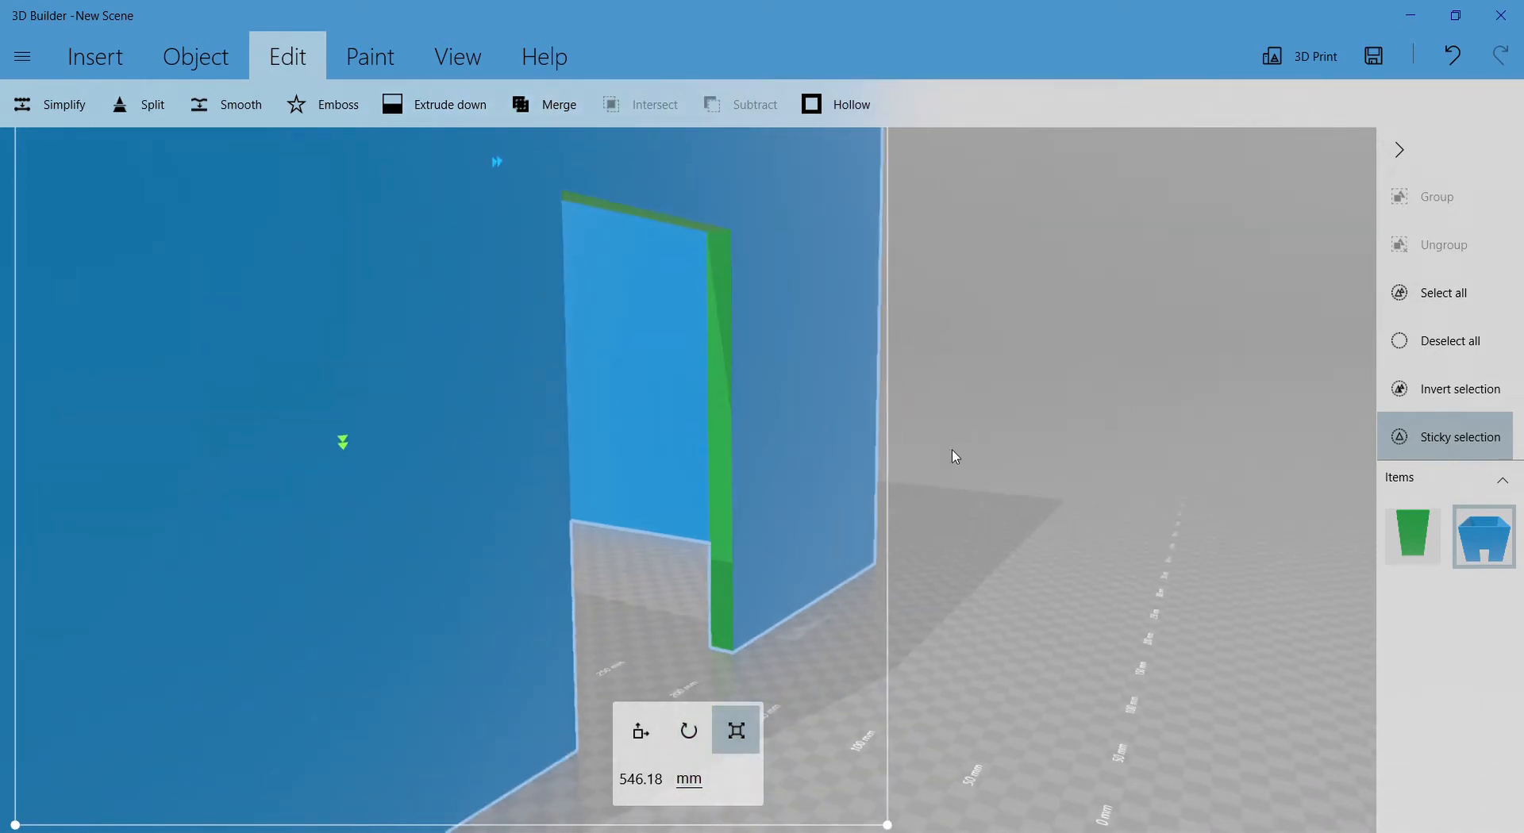
drag(951, 450, 1081, 497)
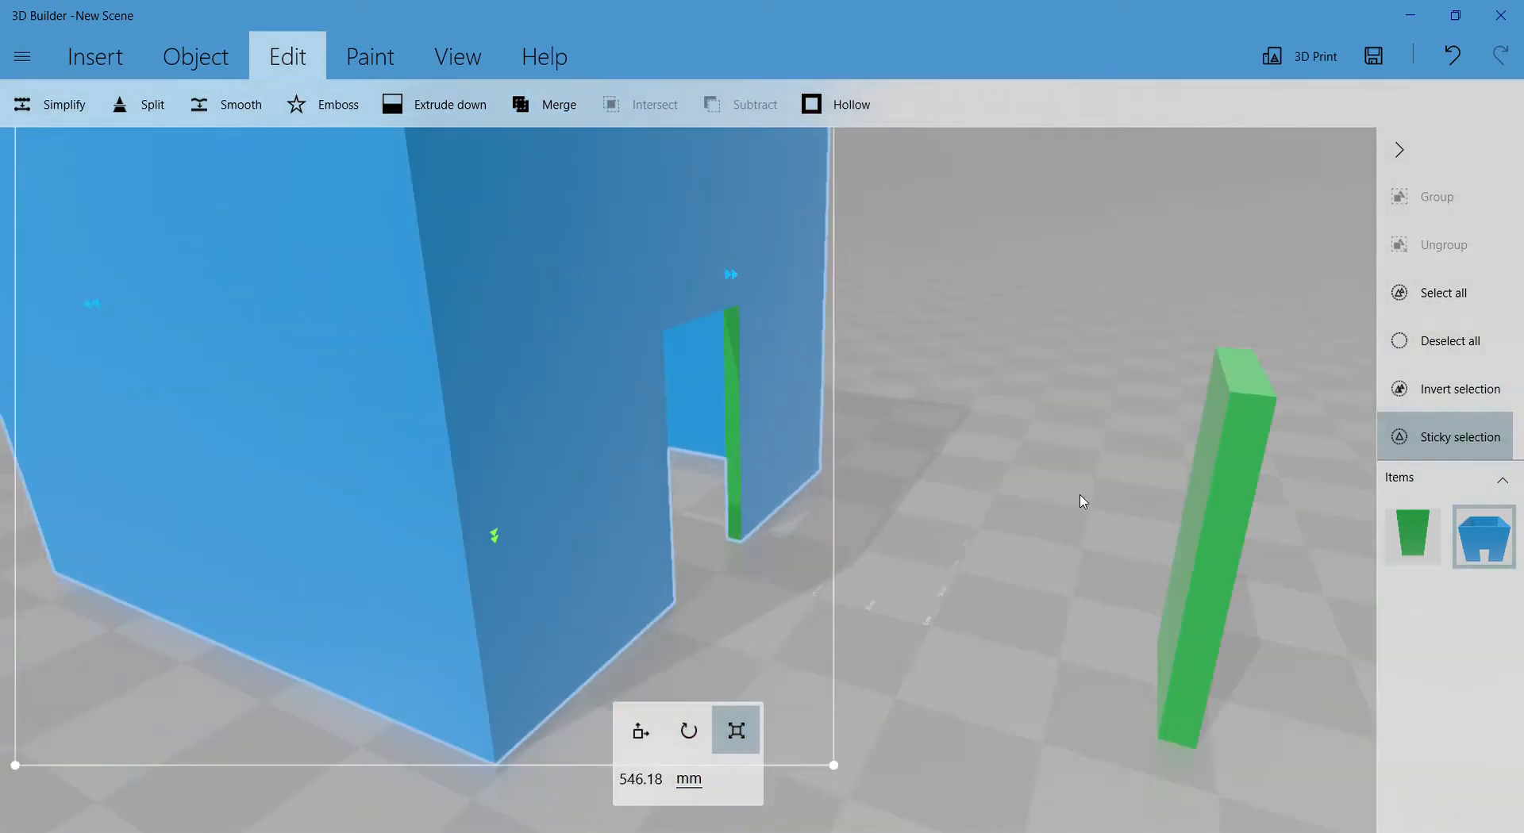
- Select only the thin green slab and move it in front of the door opening, to a position of about 162 mm
click(1156, 458)
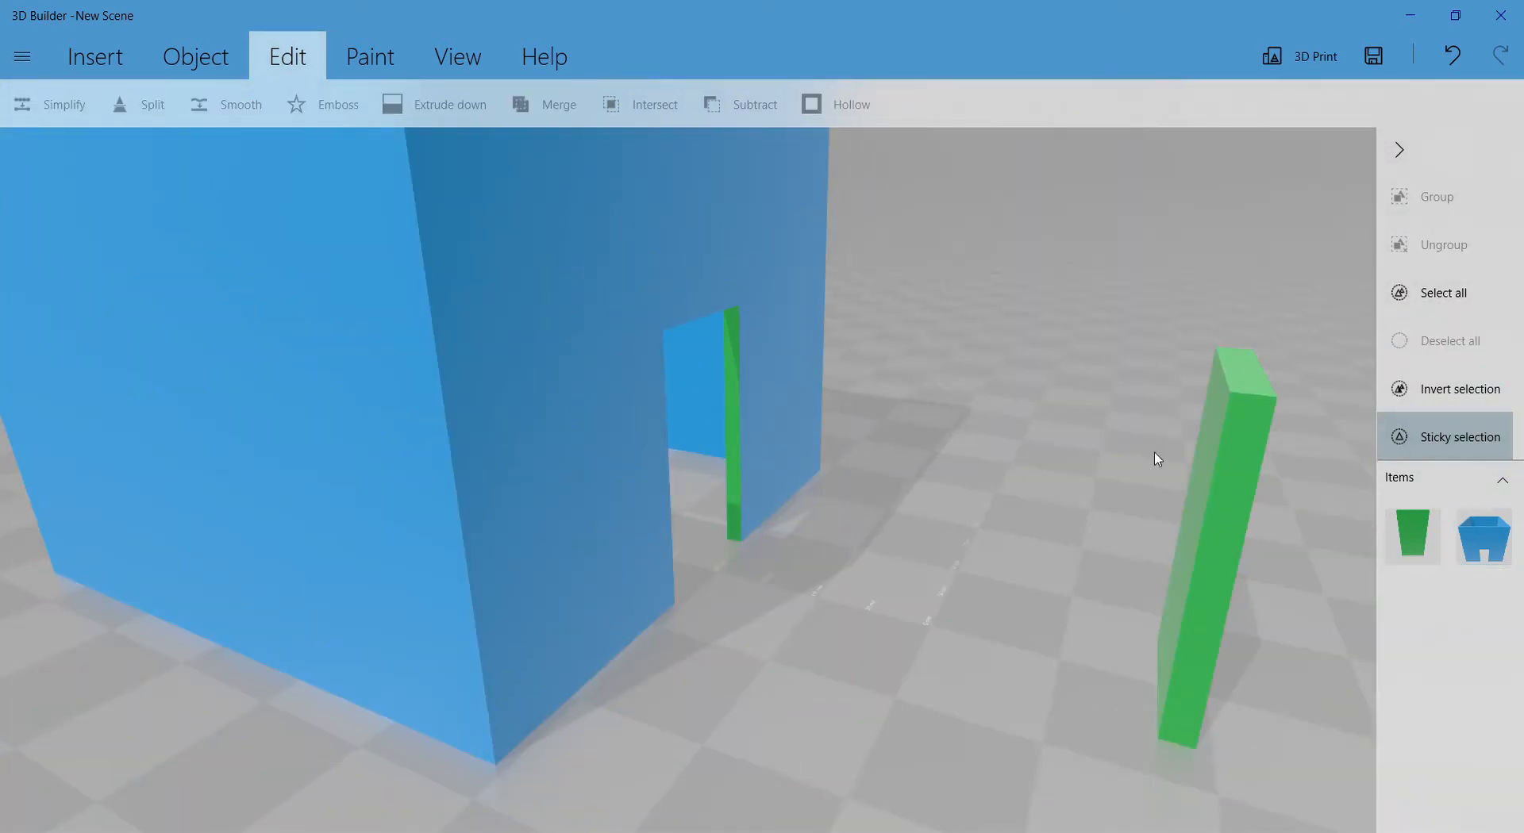
click(1226, 470)
drag(905, 350, 895, 635)
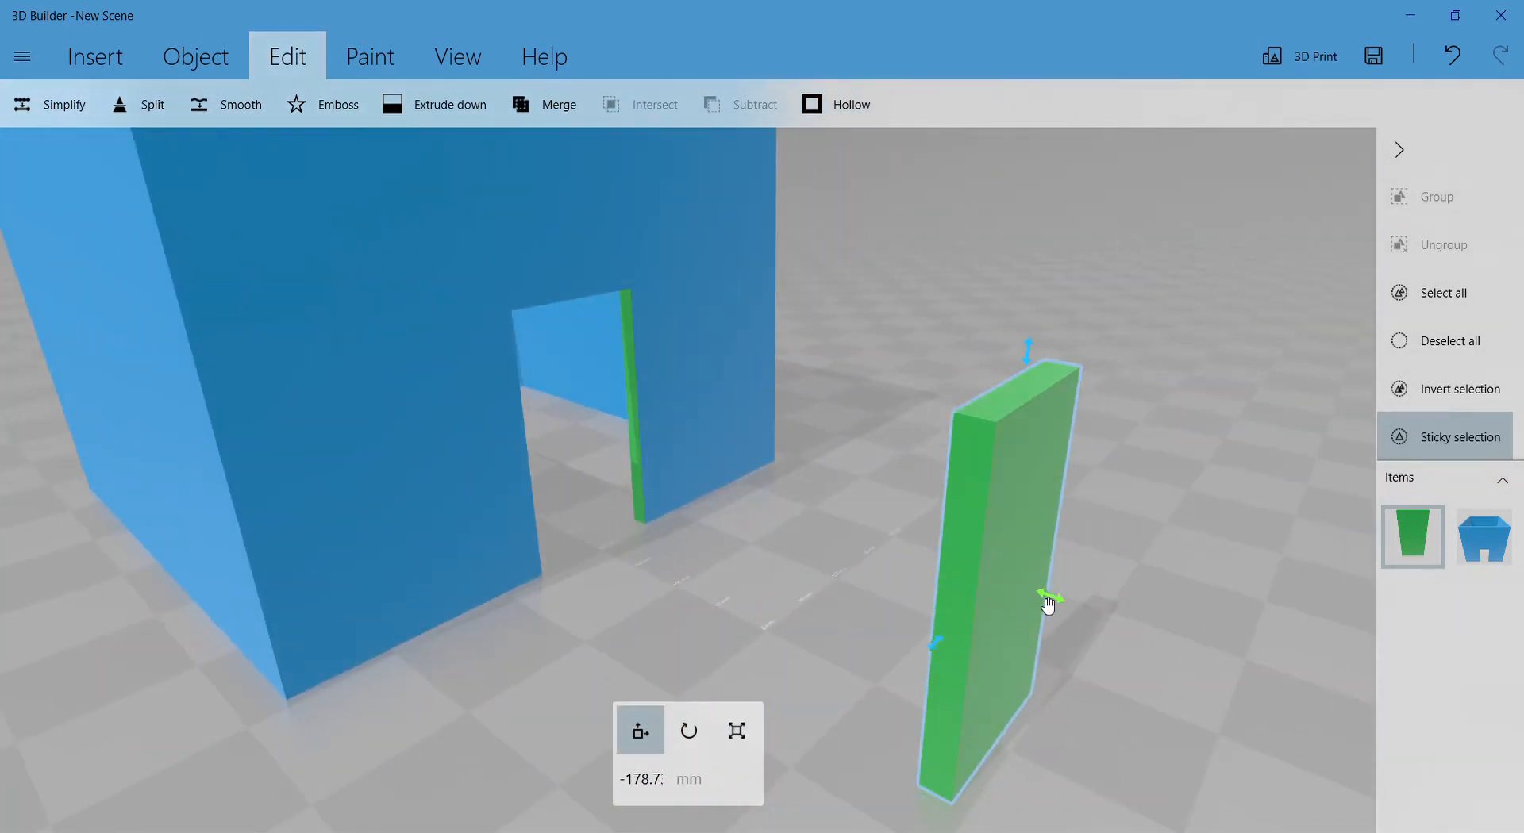
drag(1055, 603, 657, 567)
drag(897, 558, 619, 548)
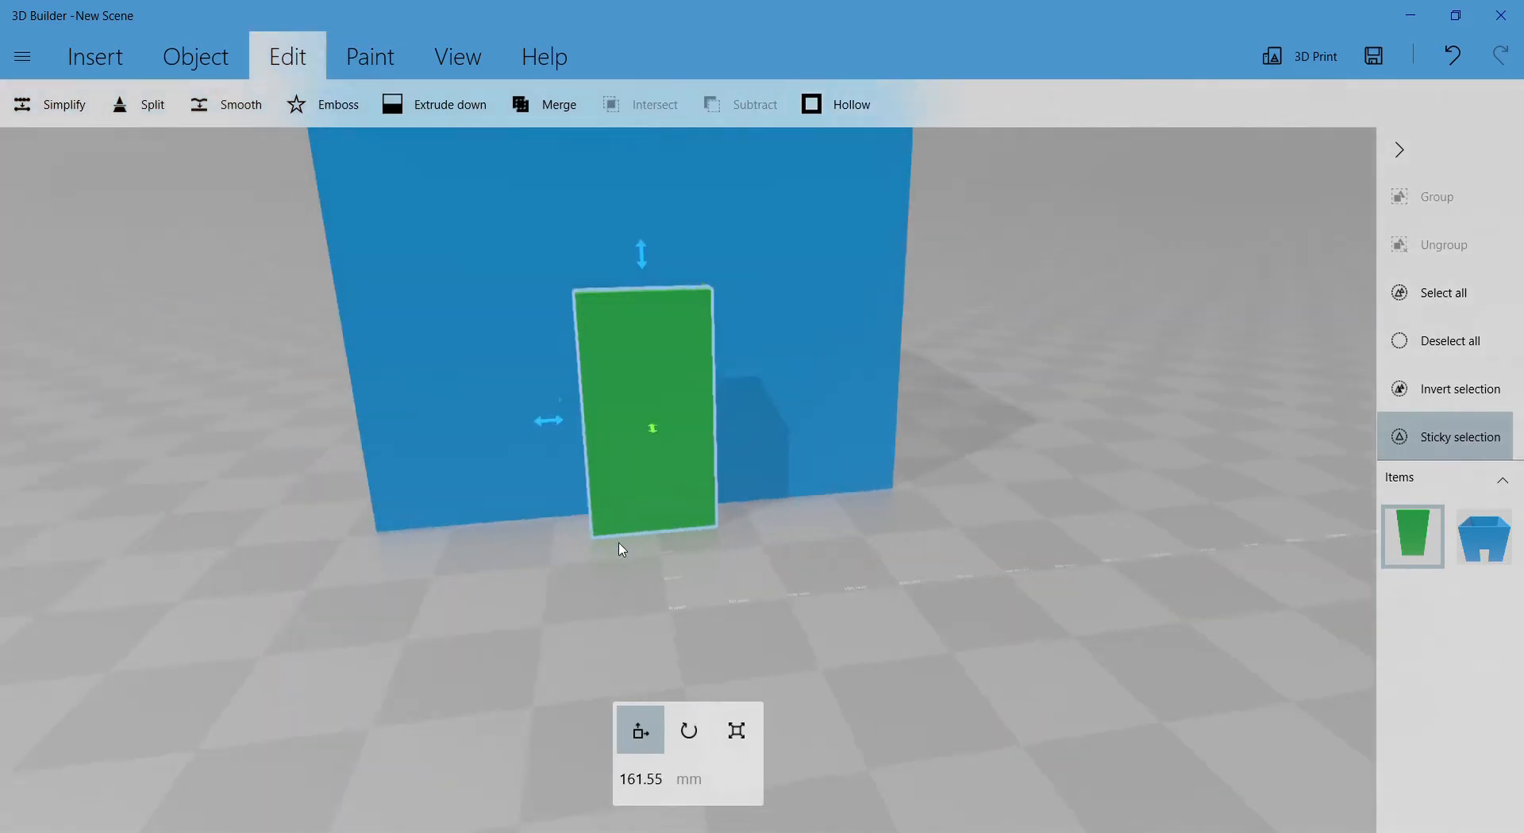
- Insert a cylinder in front of the door slab and a sphere on top of the cylinder
click(195, 57)
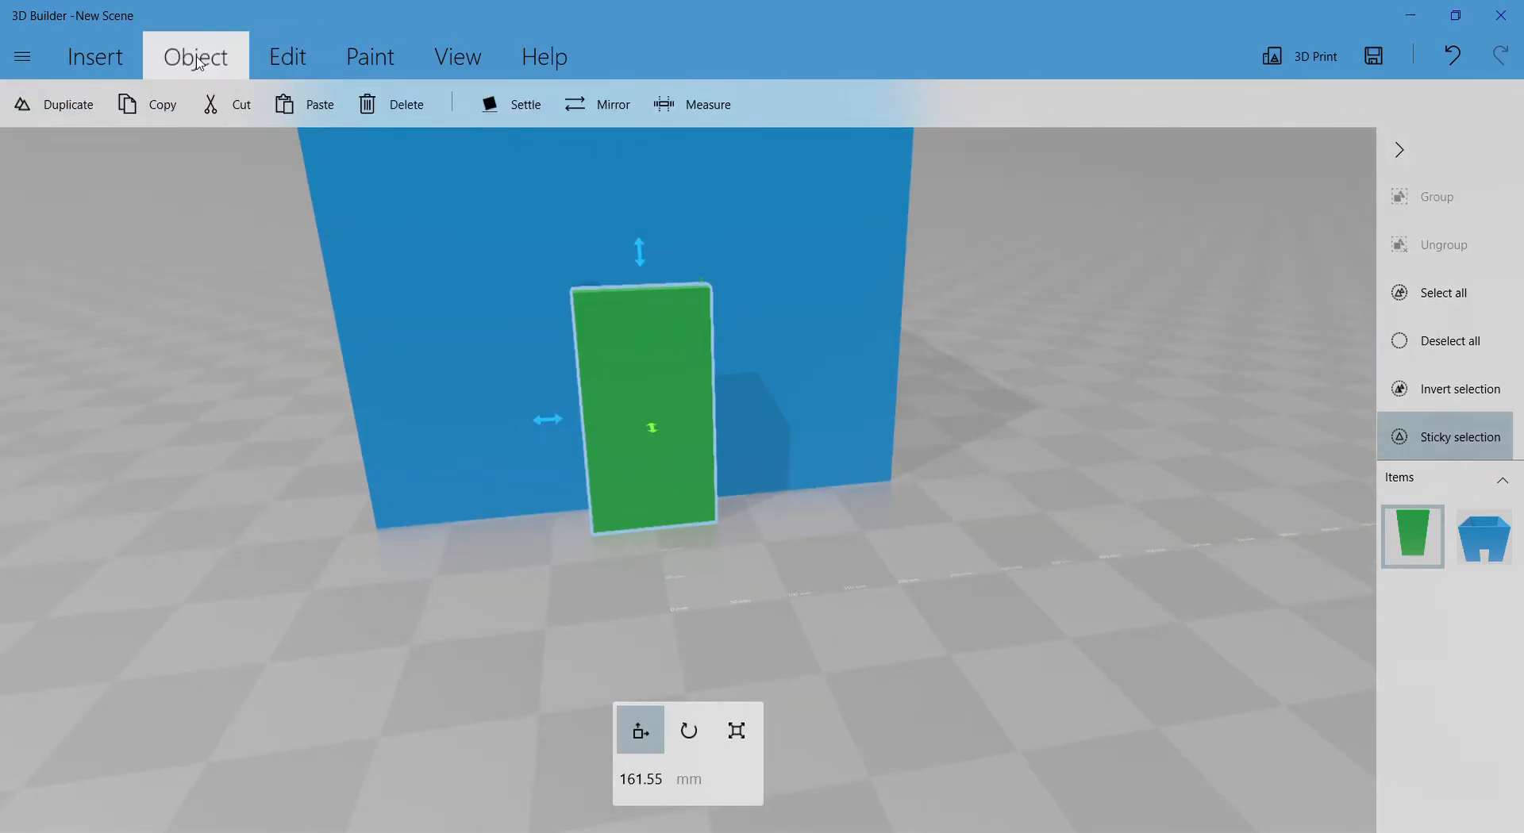
click(130, 55)
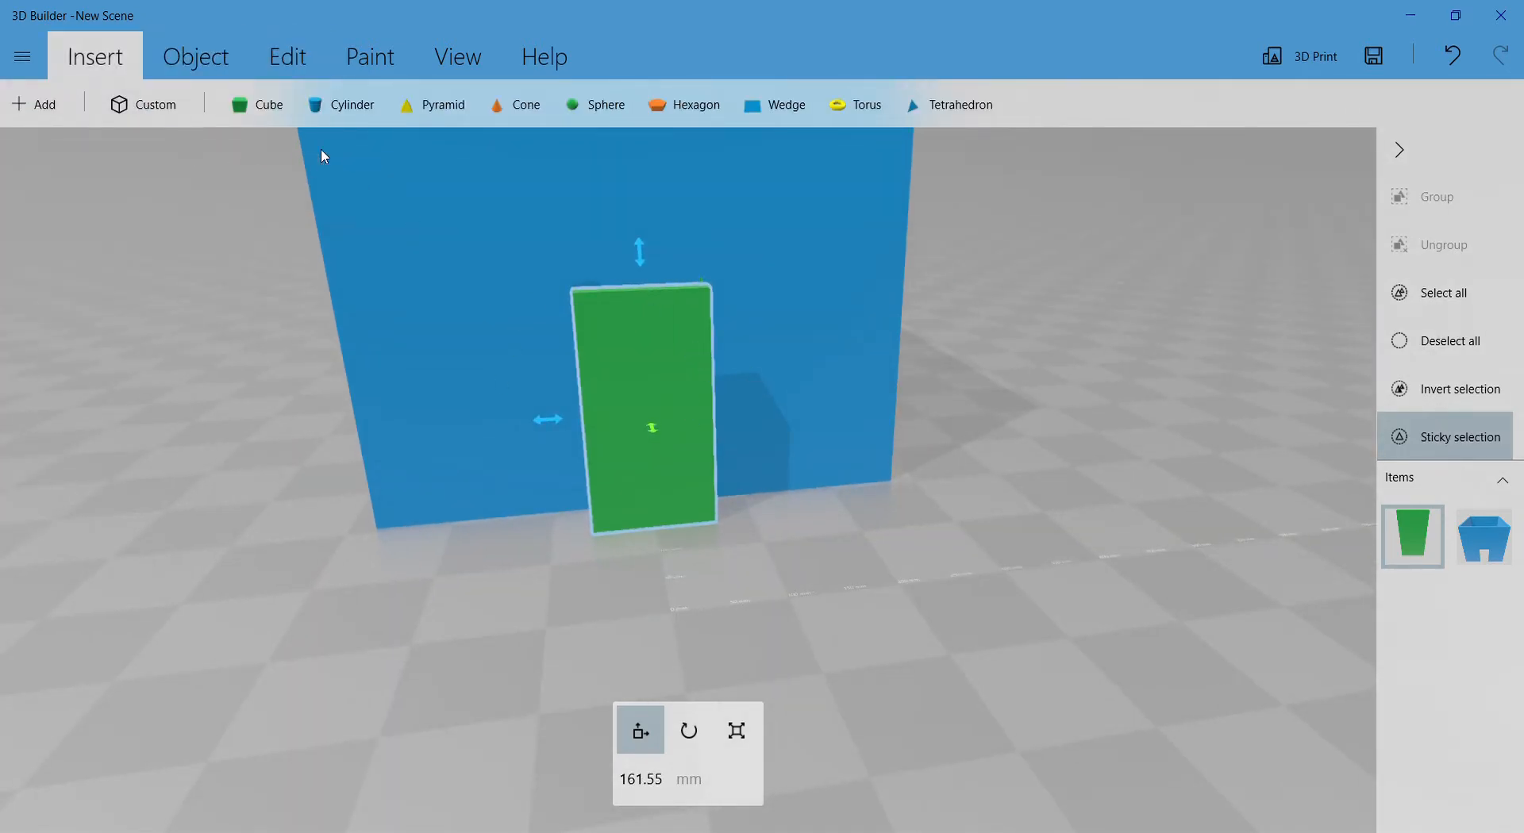
click(357, 105)
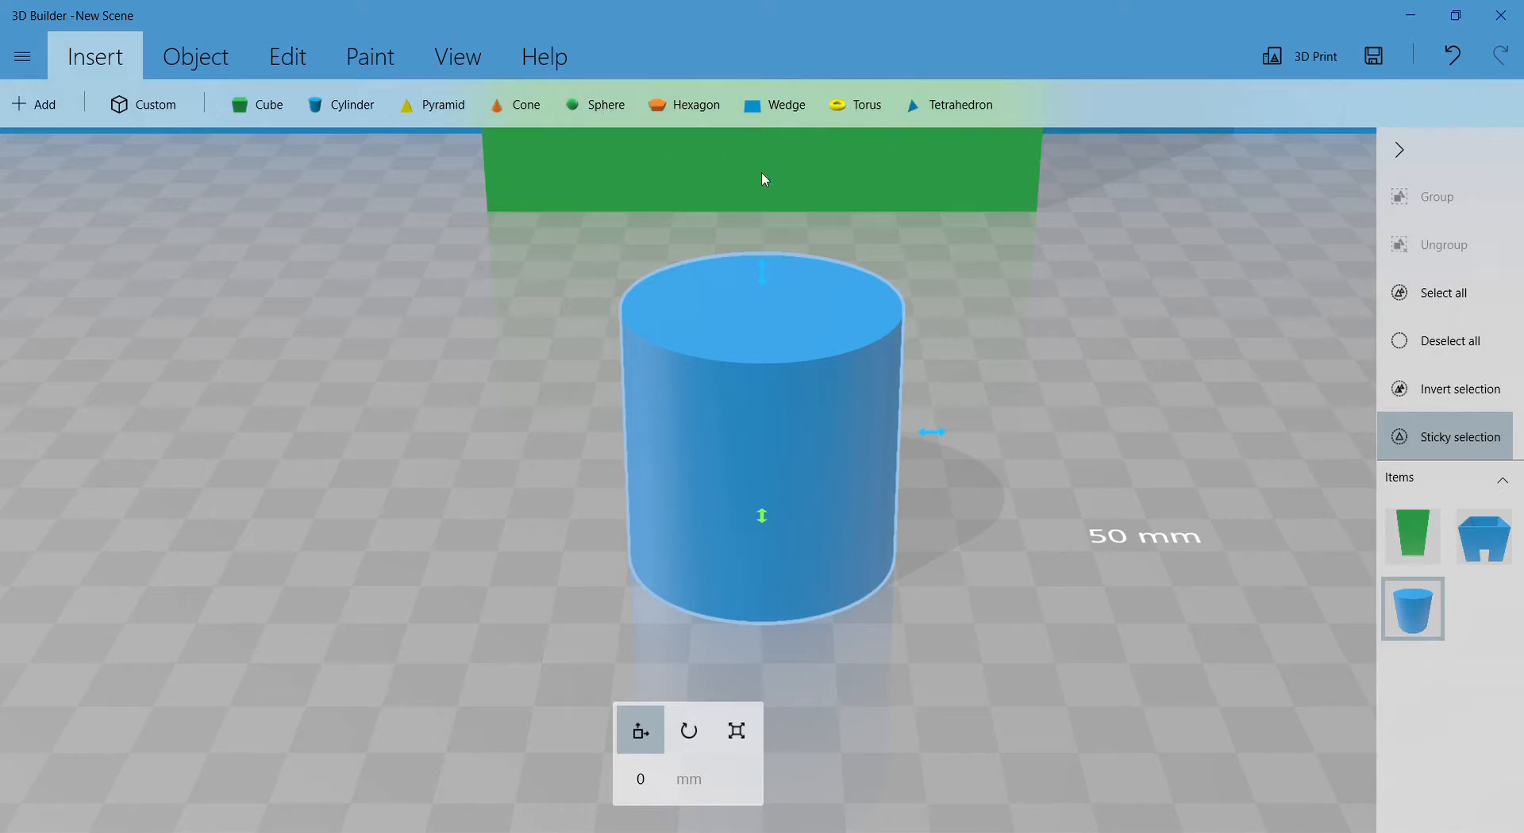
right_drag(1089, 311, 1119, 303)
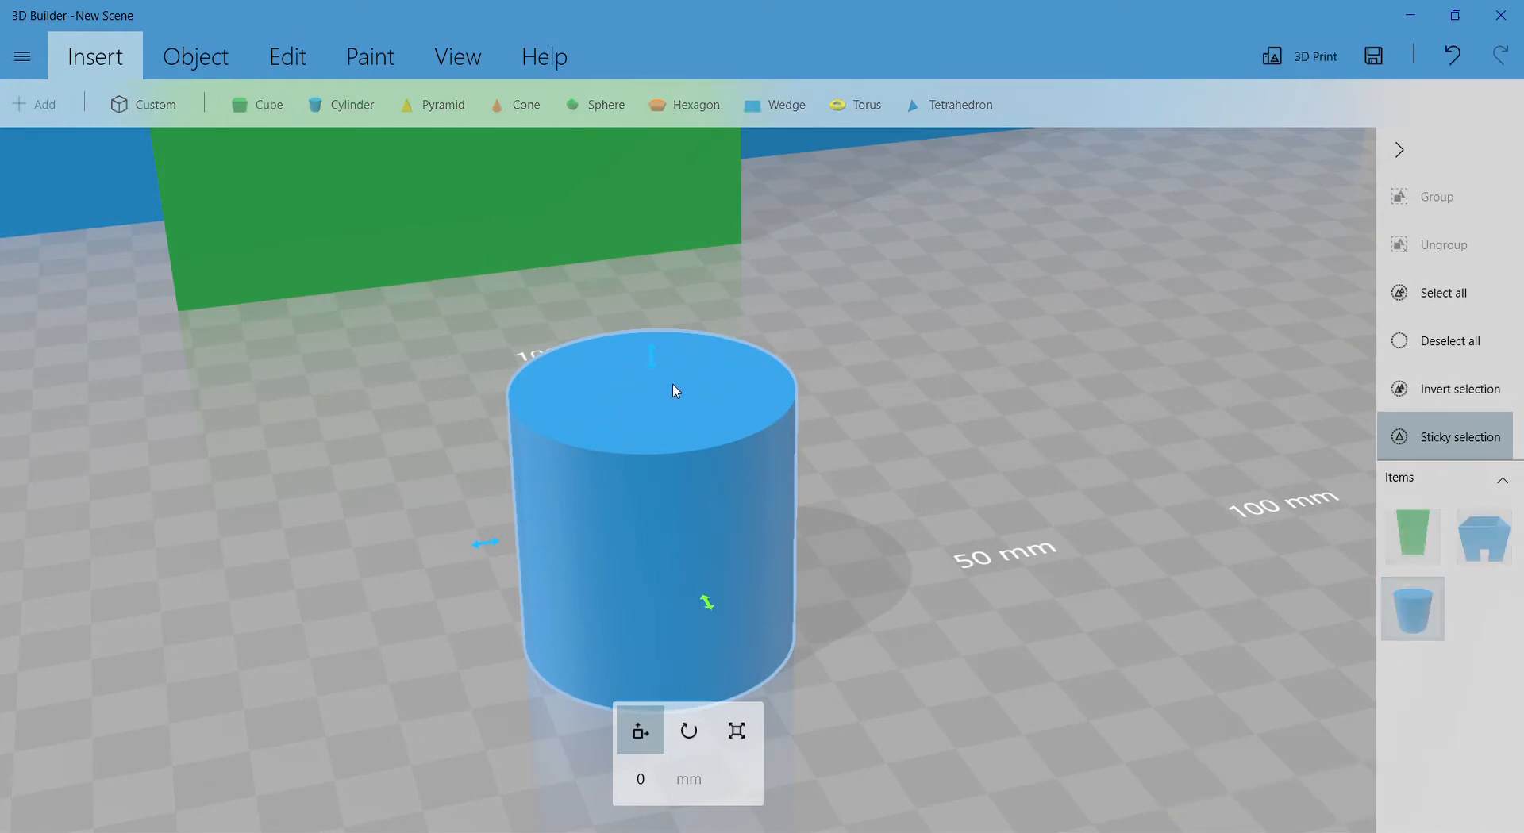
drag(970, 425, 1191, 414)
scroll(1188, 416, down, 3)
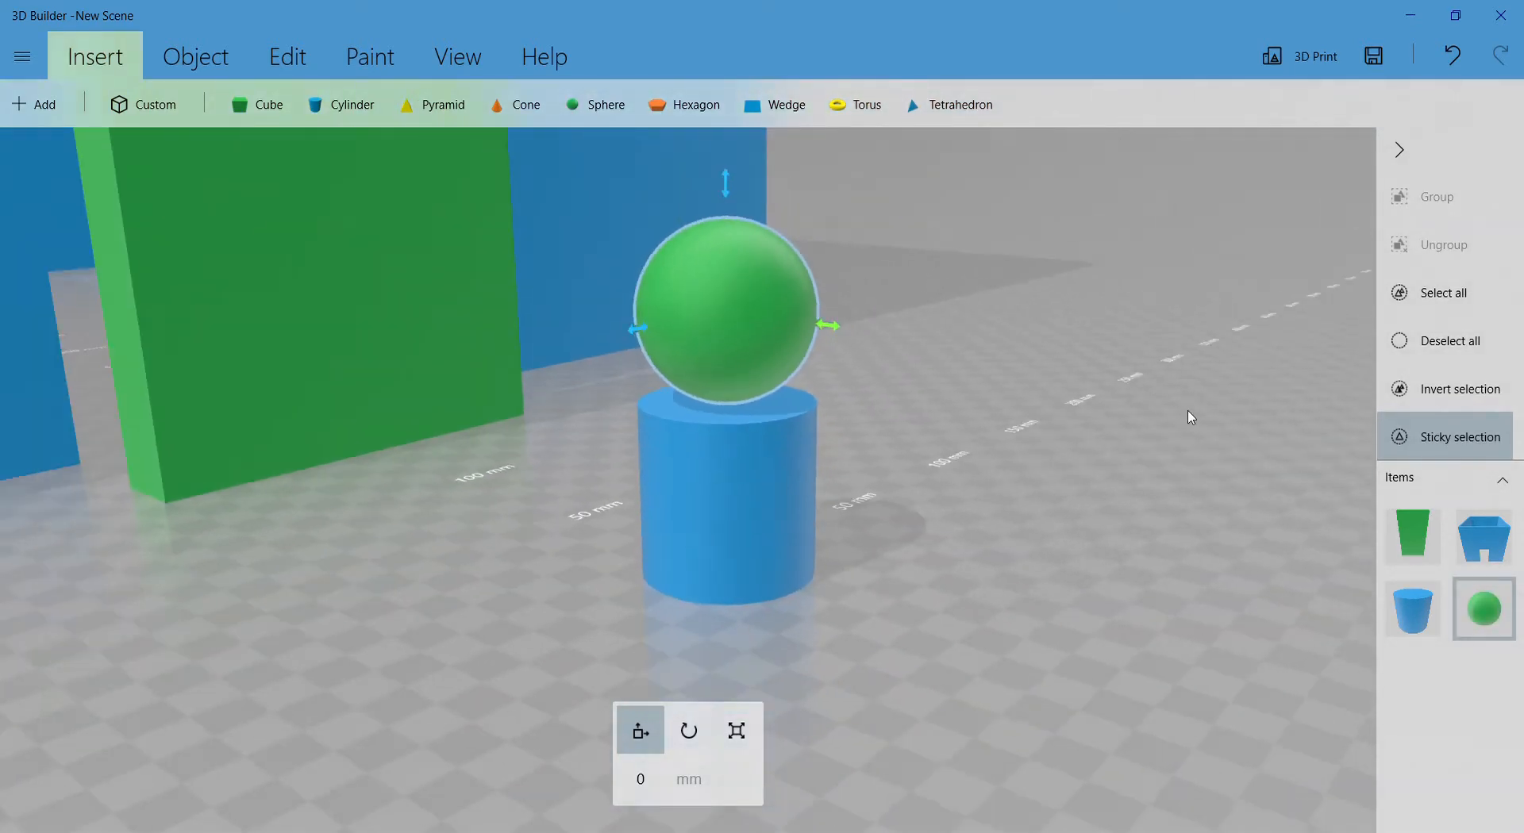
scroll(1191, 402, down, 2)
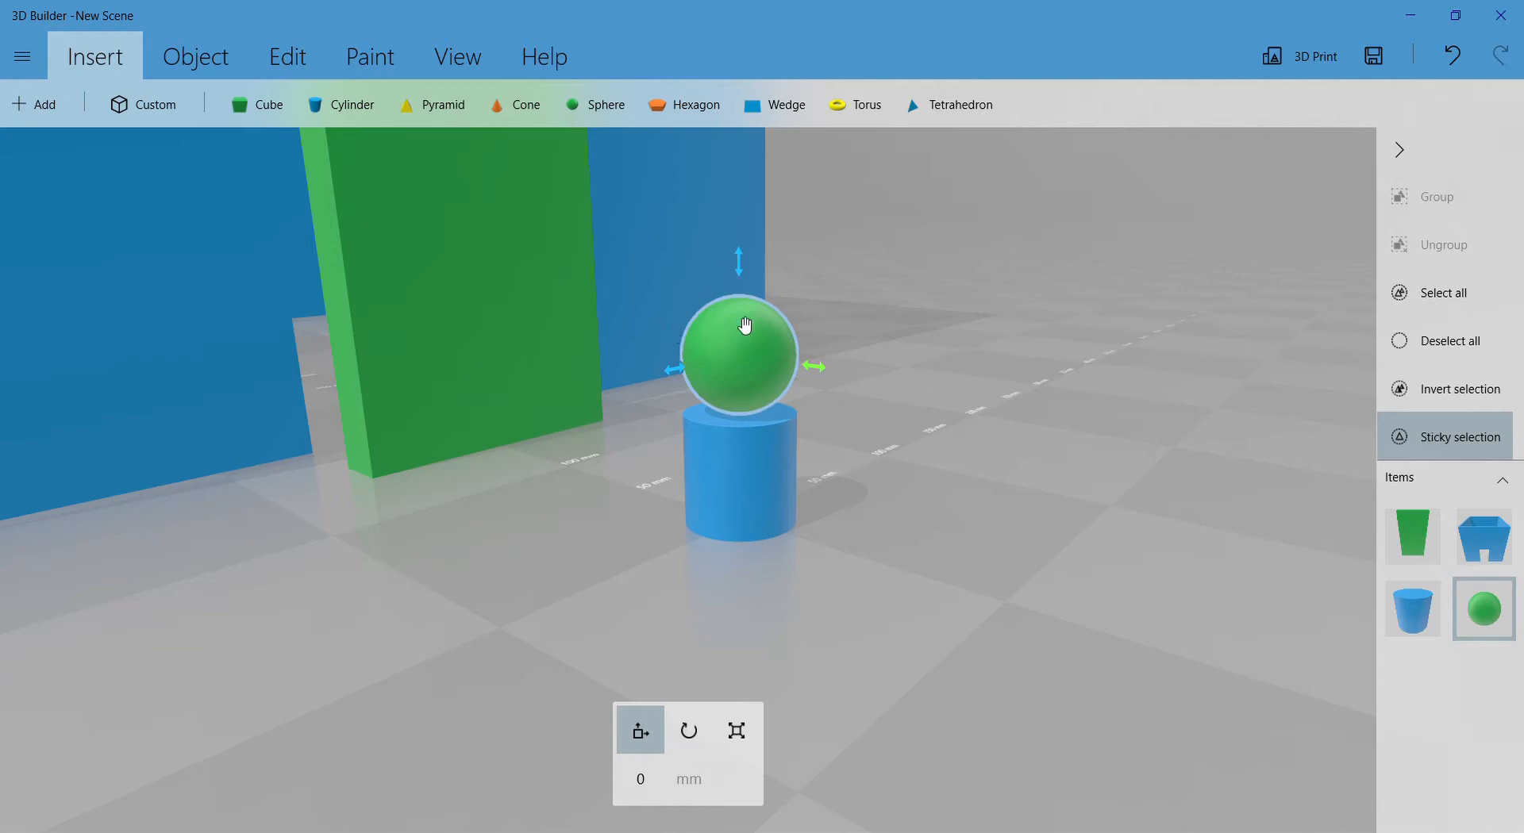
- Scale the sphere uniformly to about 75 mm and lower it into the cylinder's top, to a height of about 67 mm
key(s)
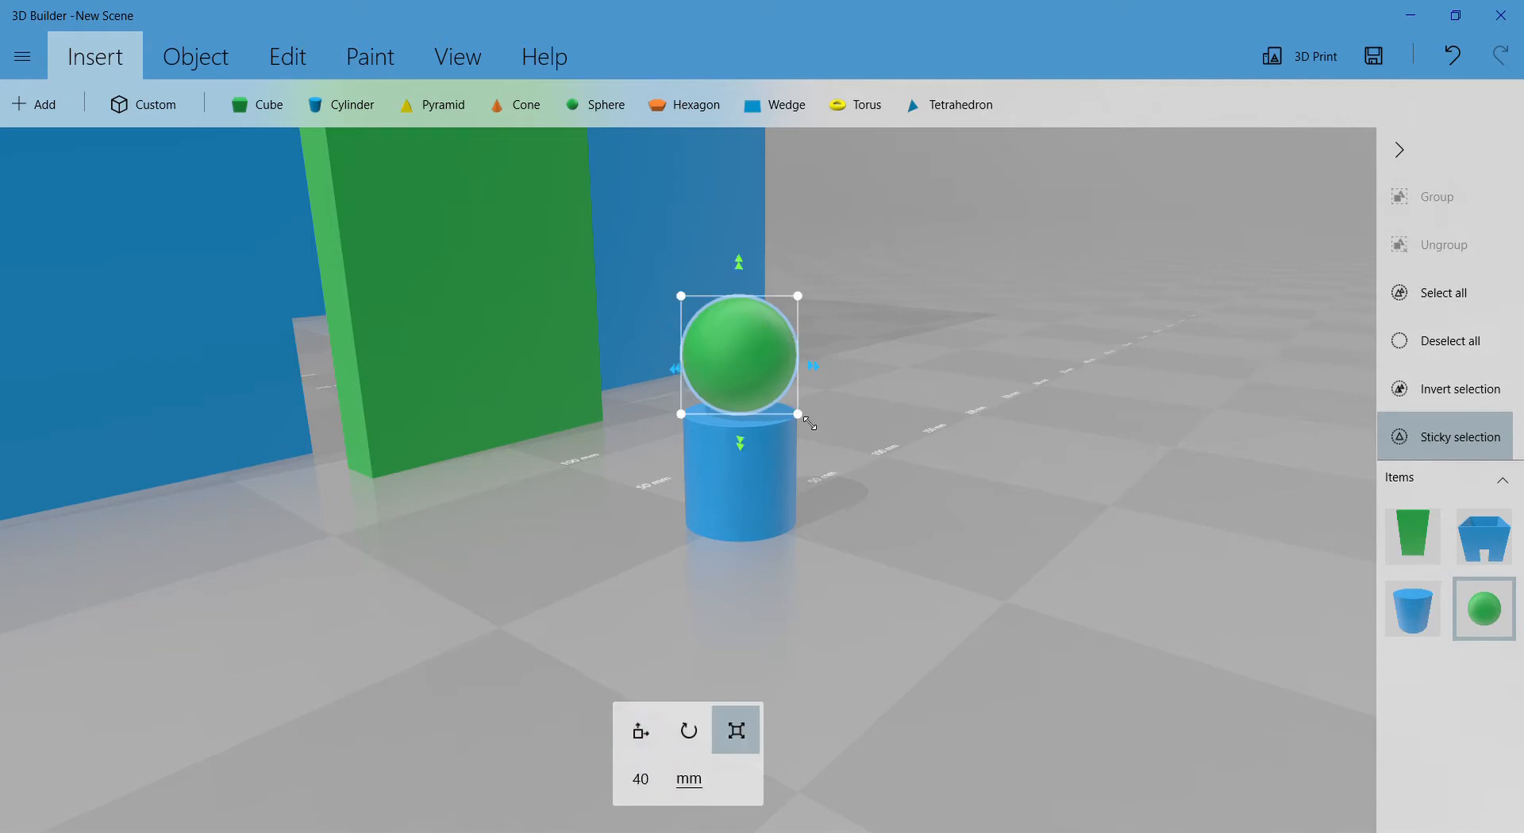
drag(812, 427, 865, 466)
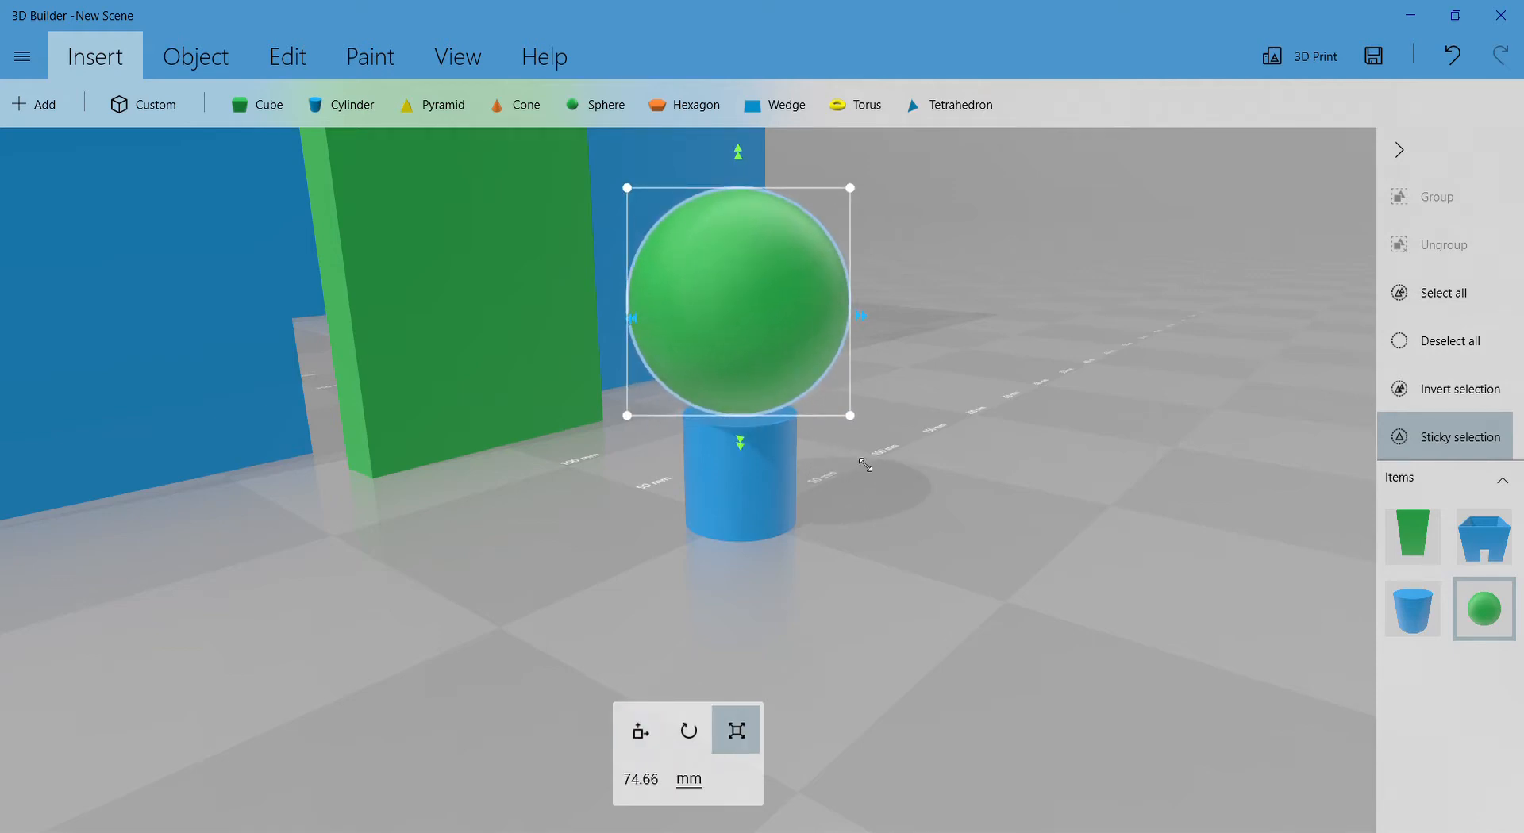
key(m)
key(s)
key(m)
drag(742, 159, 745, 199)
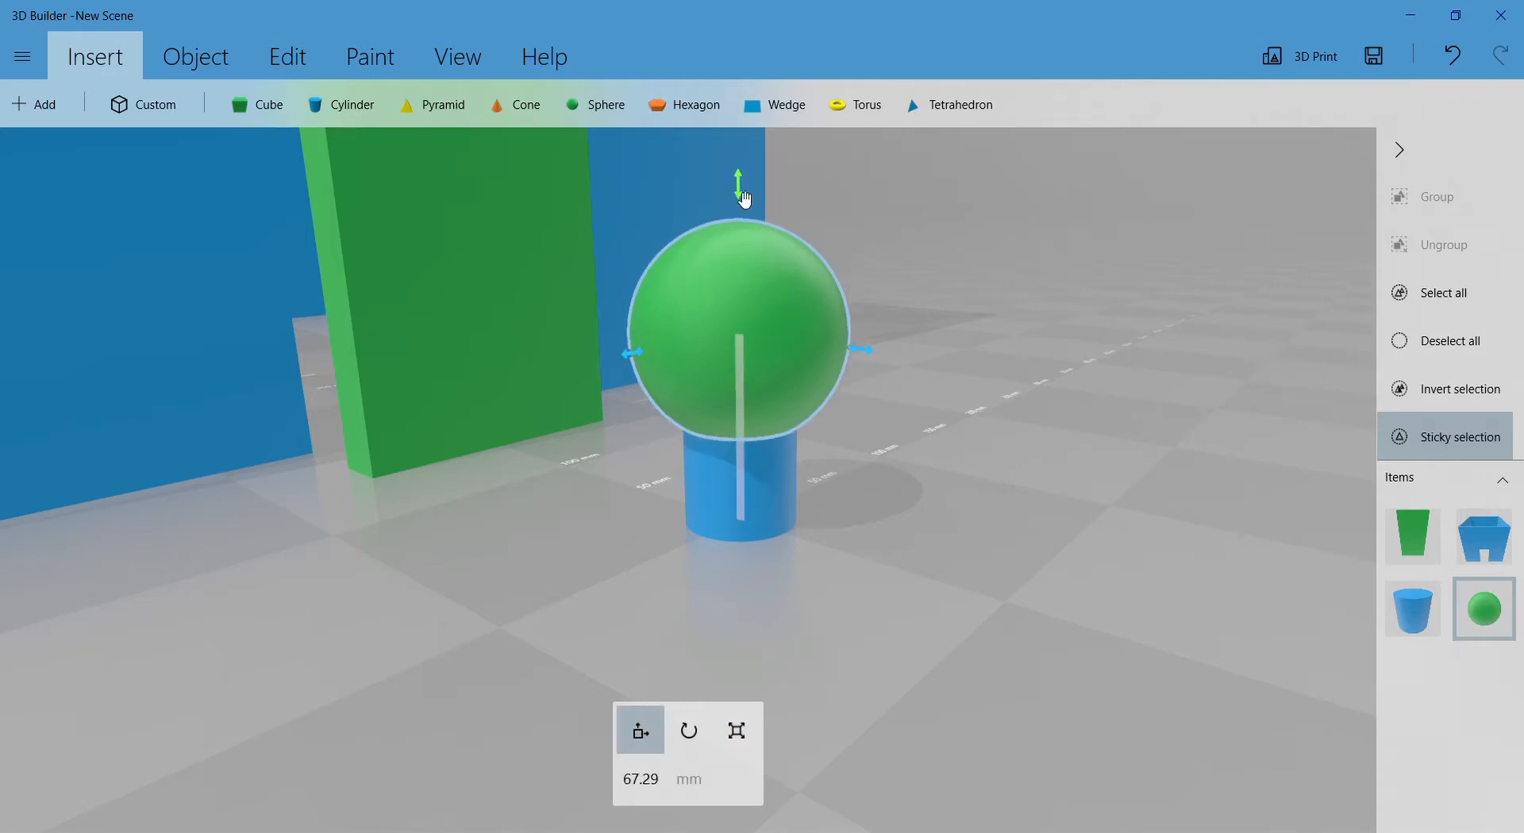
- Select only the cylinder and stretch its lower end downward to a height of about 46 mm
click(769, 499)
drag(937, 476, 957, 377)
click(728, 278)
key(s)
drag(754, 544, 757, 561)
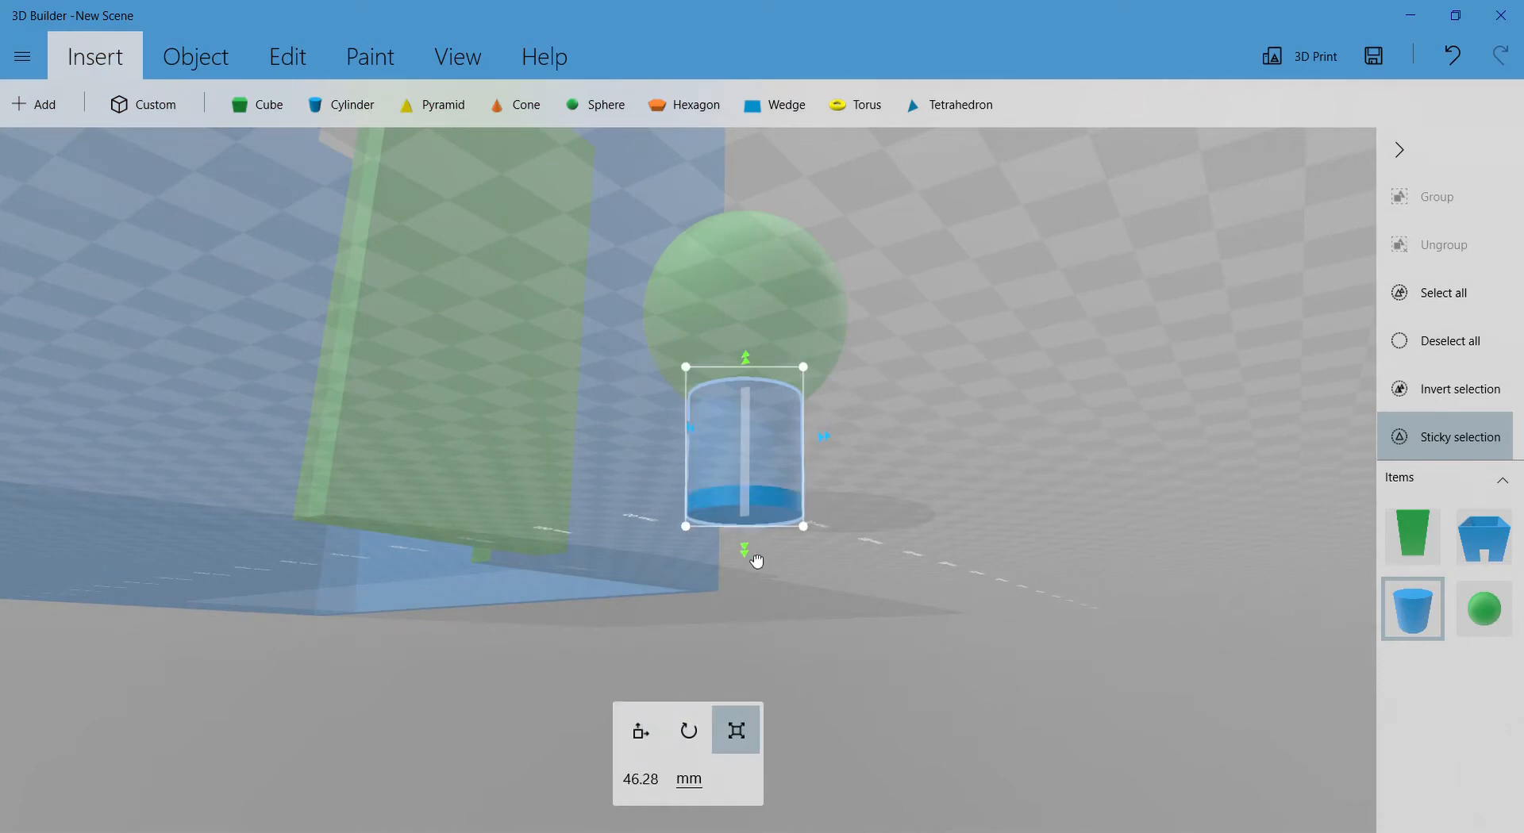
drag(933, 422, 702, 525)
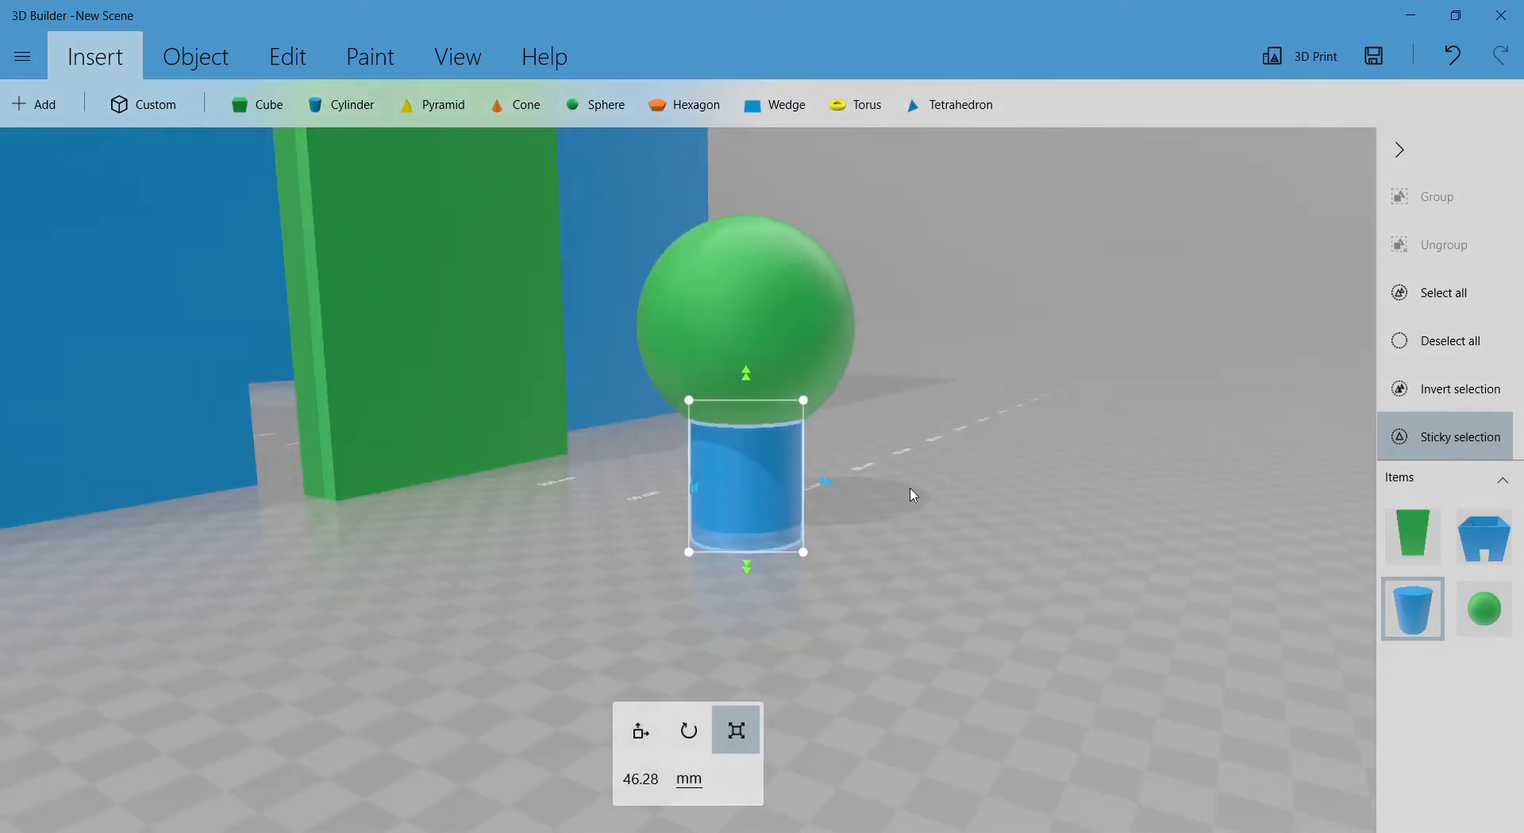
- Add the sphere to the selection and paint both the cylinder and the sphere yellow at full coverage
click(736, 316)
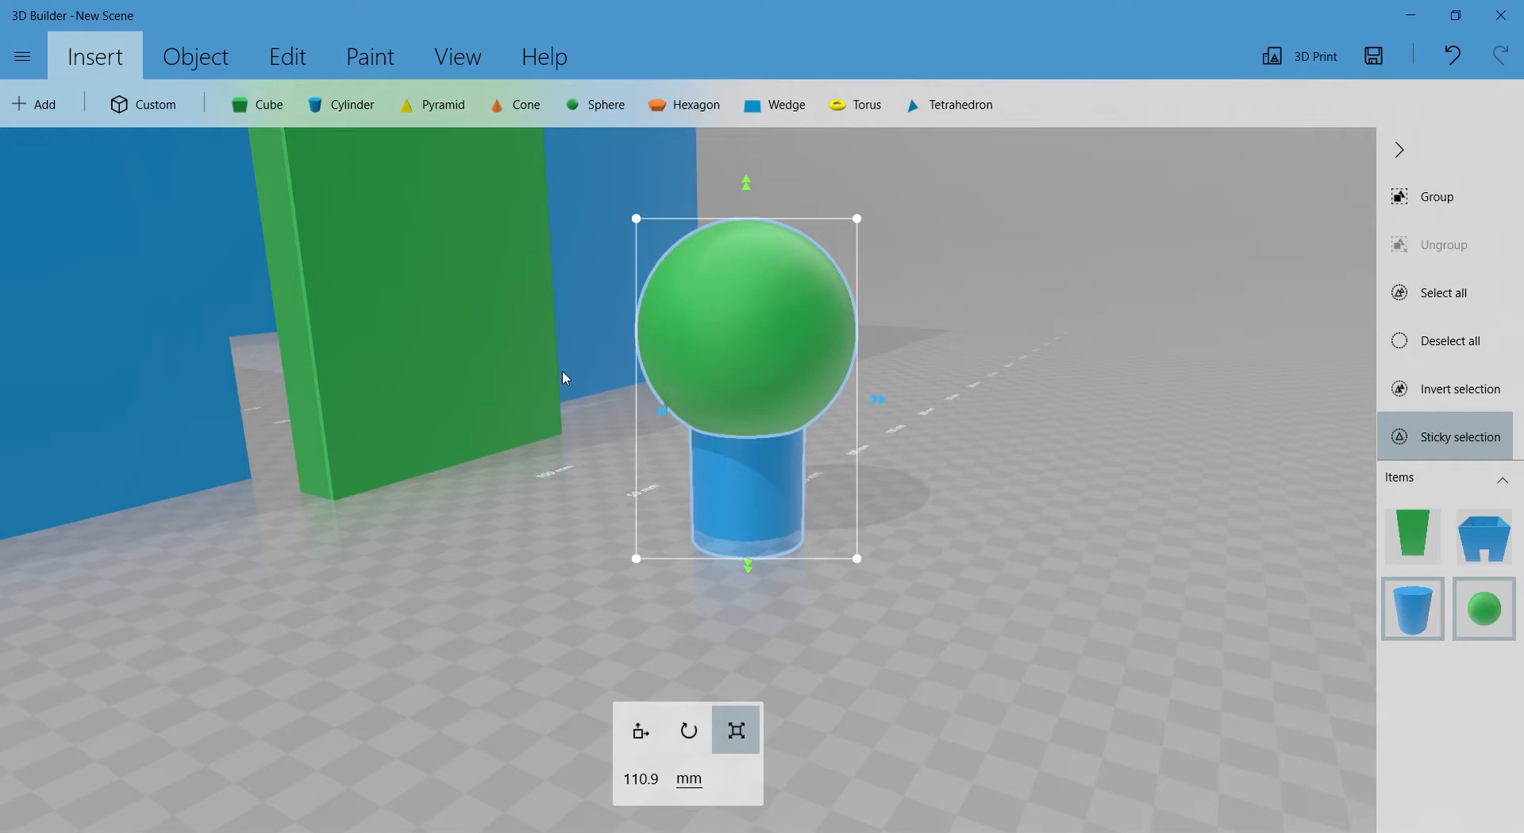
click(291, 56)
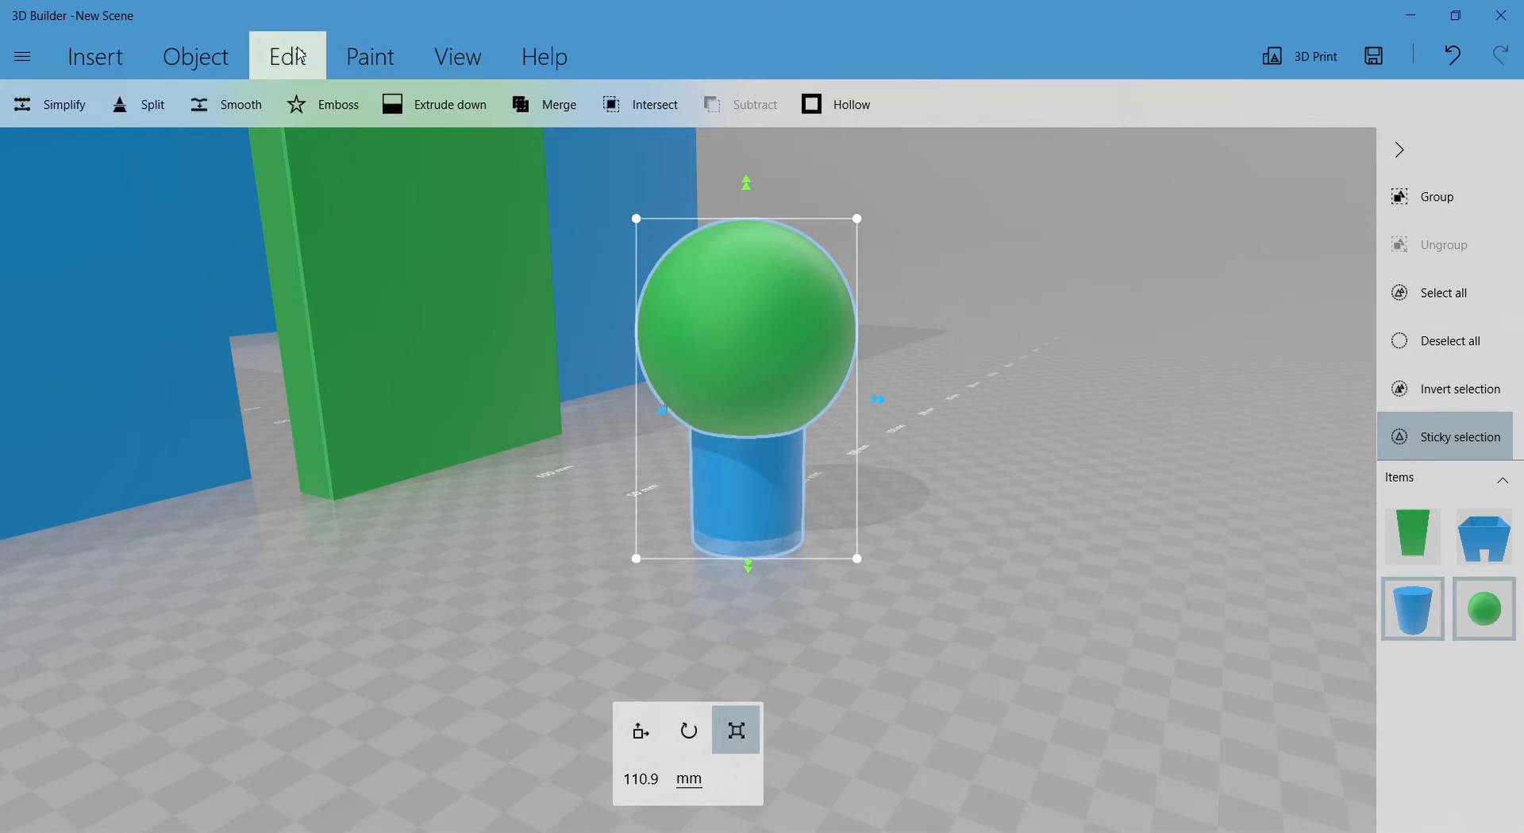
click(387, 67)
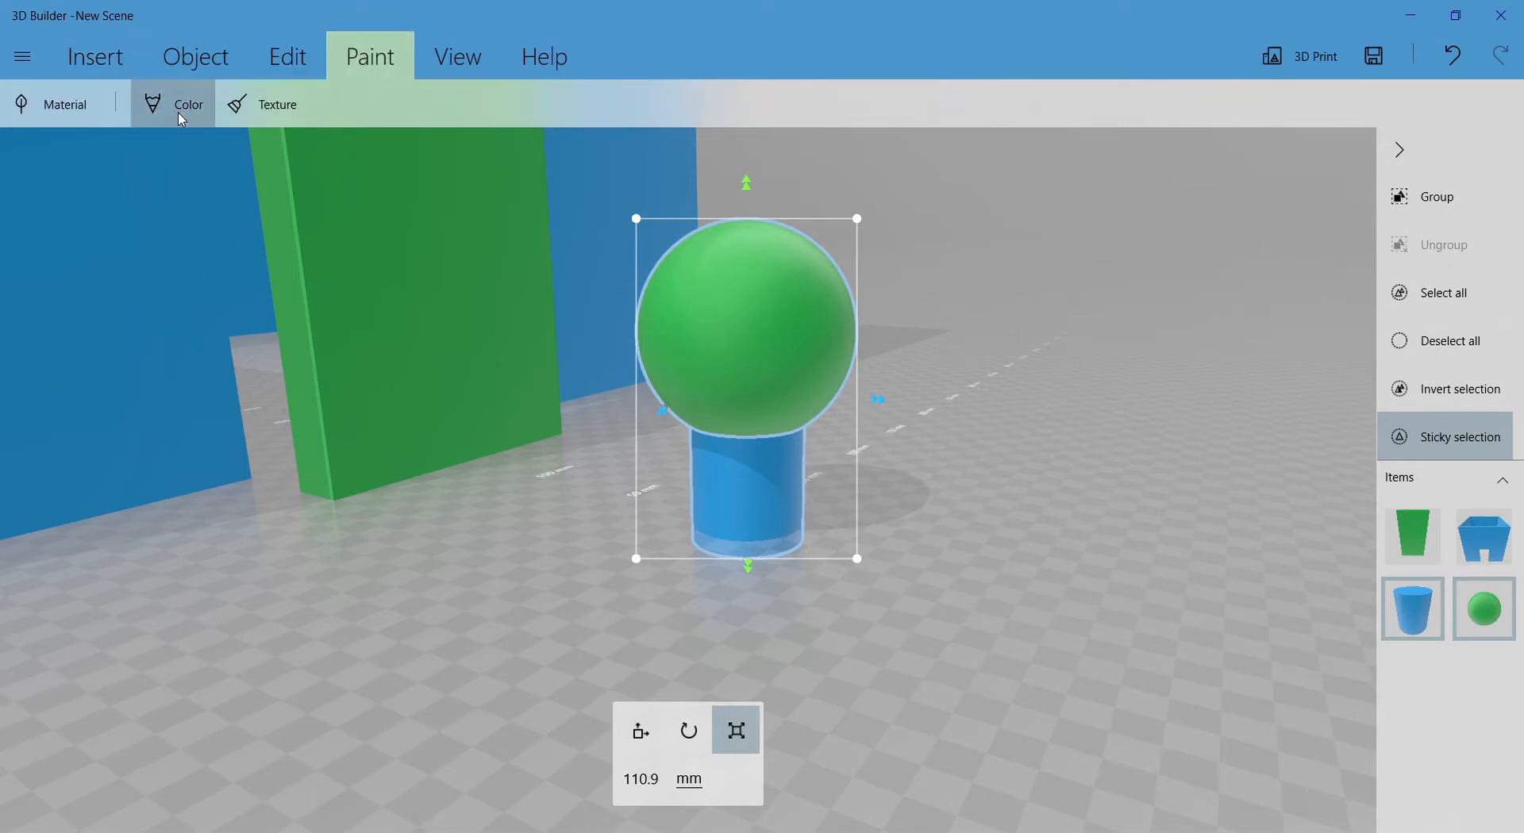
click(178, 104)
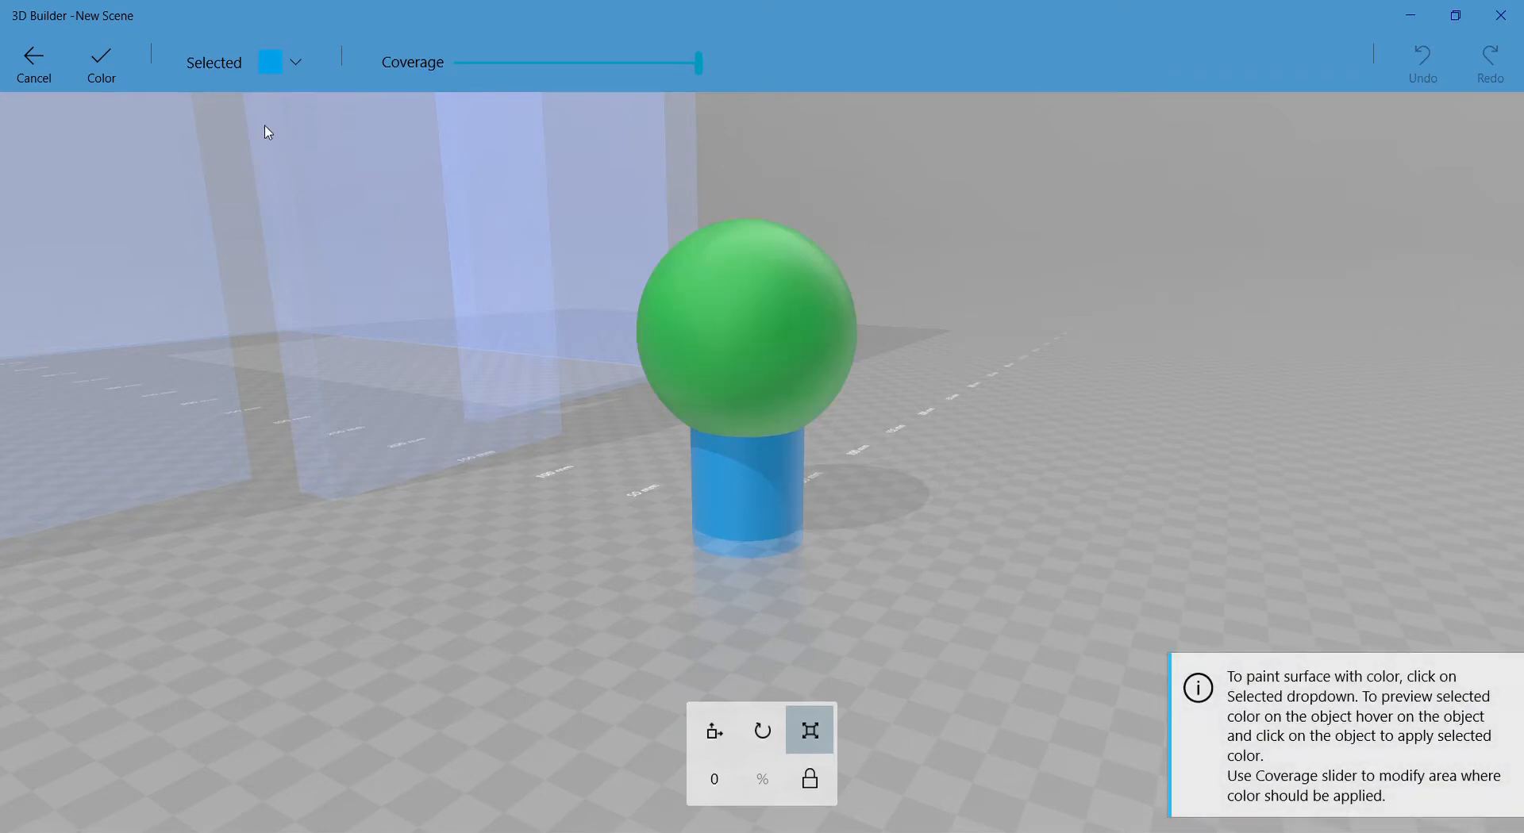
click(266, 58)
click(353, 357)
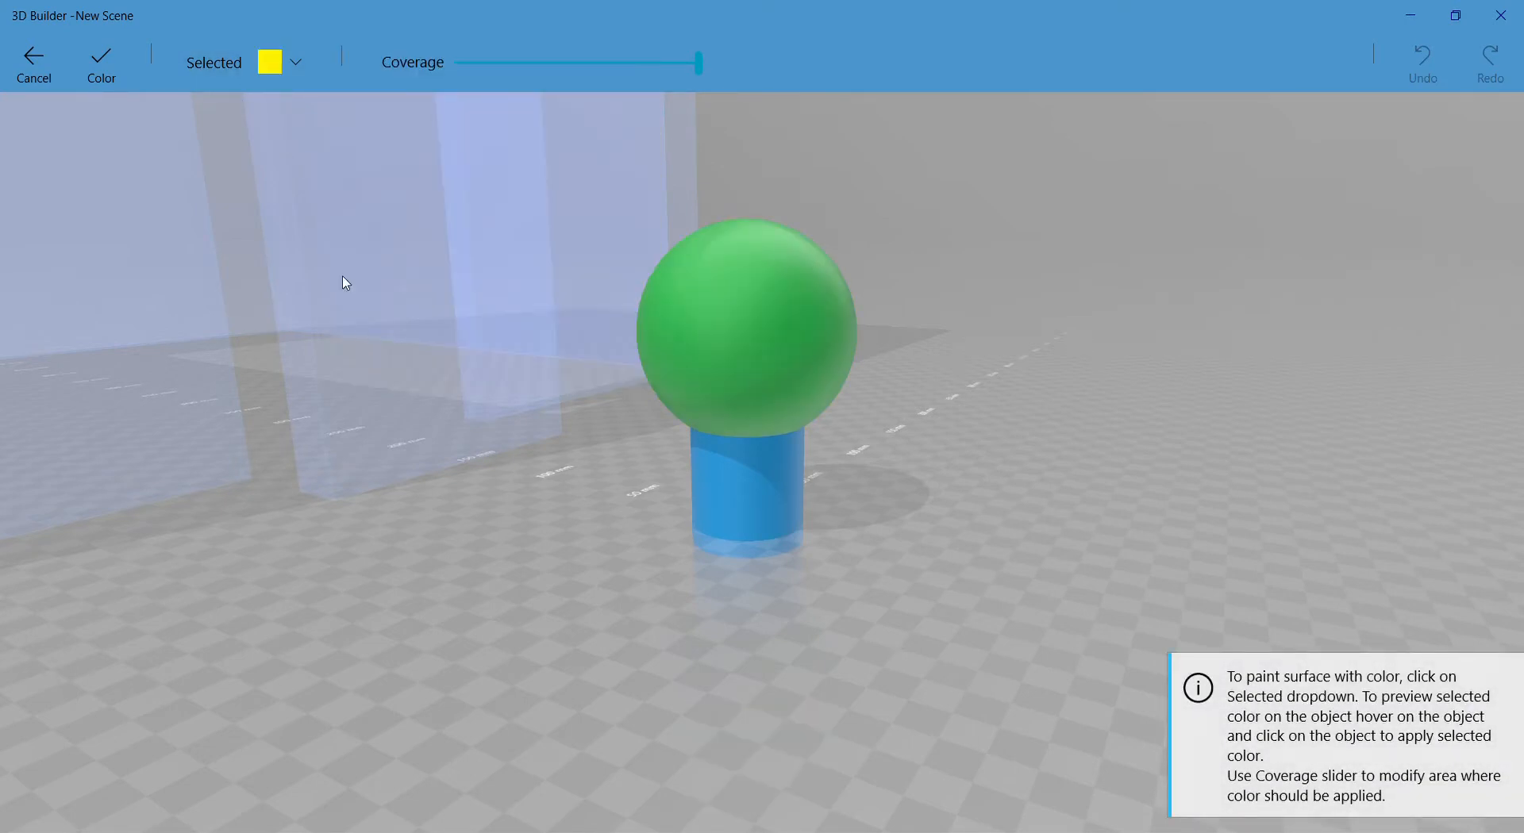
click(772, 505)
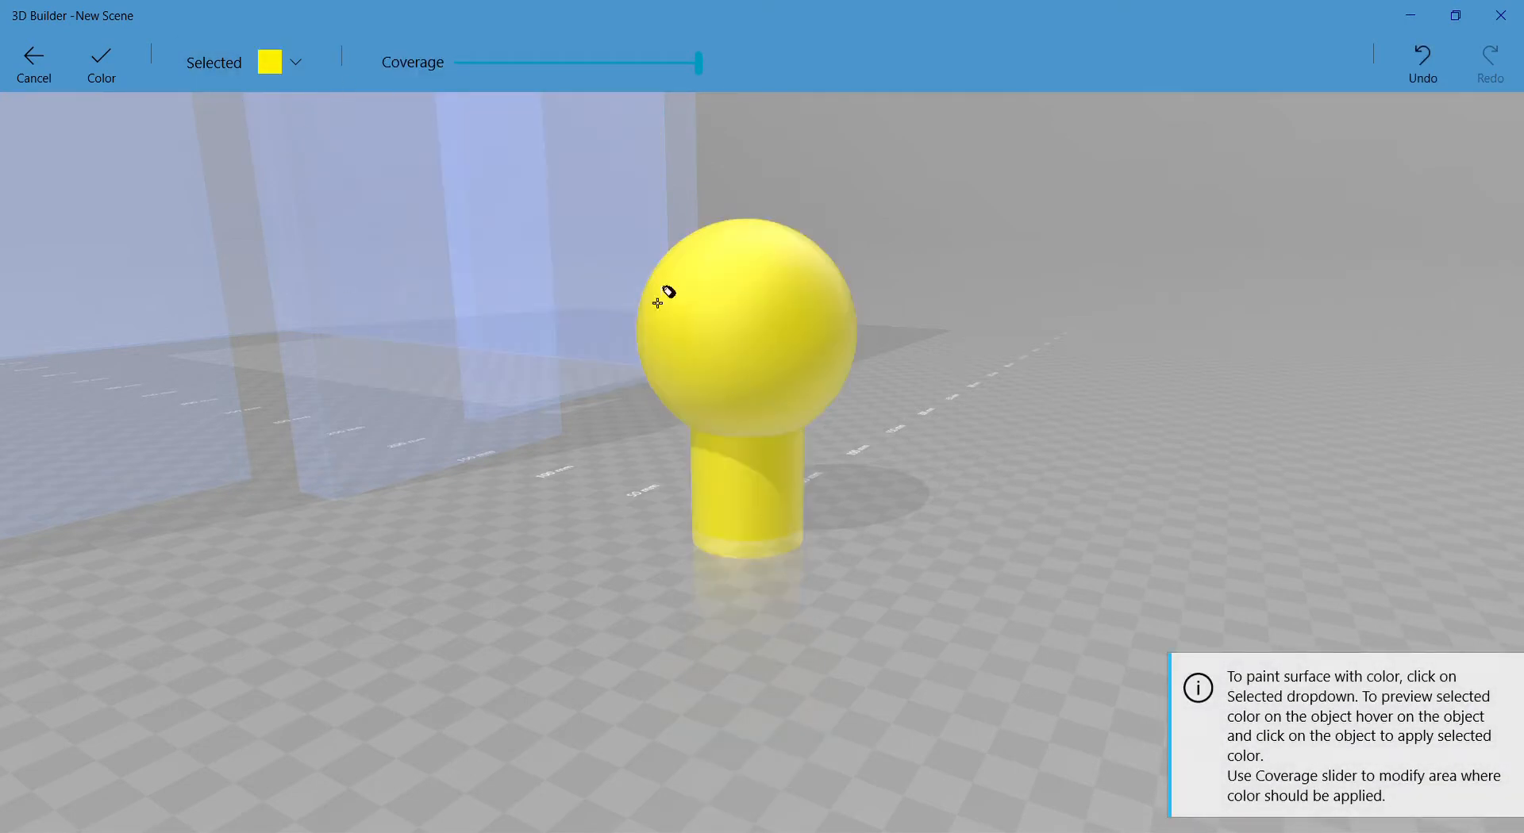
click(102, 64)
- Group the yellow sphere and cylinder into one object and reselect the group
ctrl+click(792, 340)
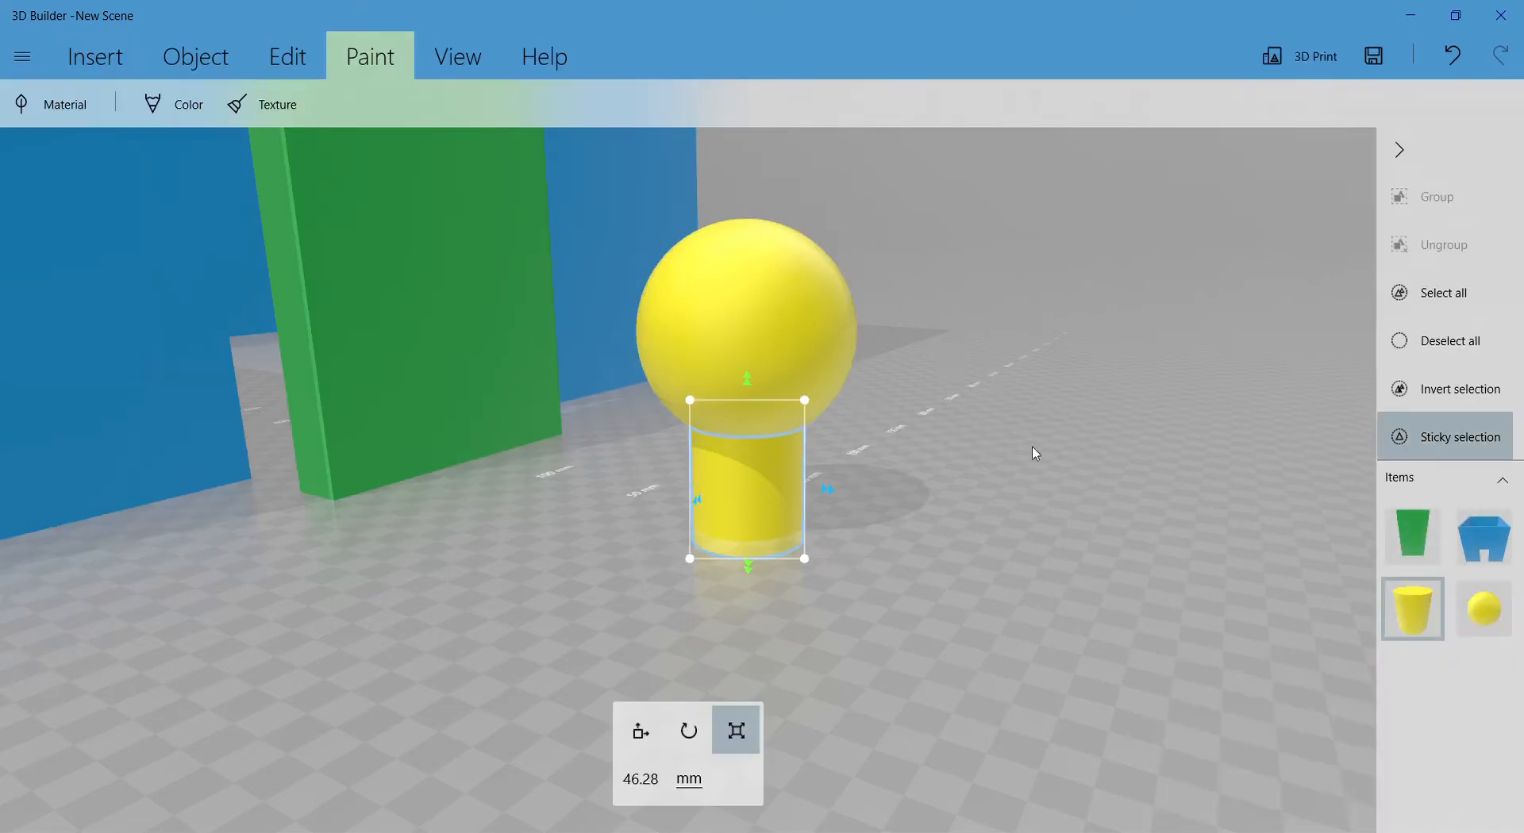
ctrl+click(748, 297)
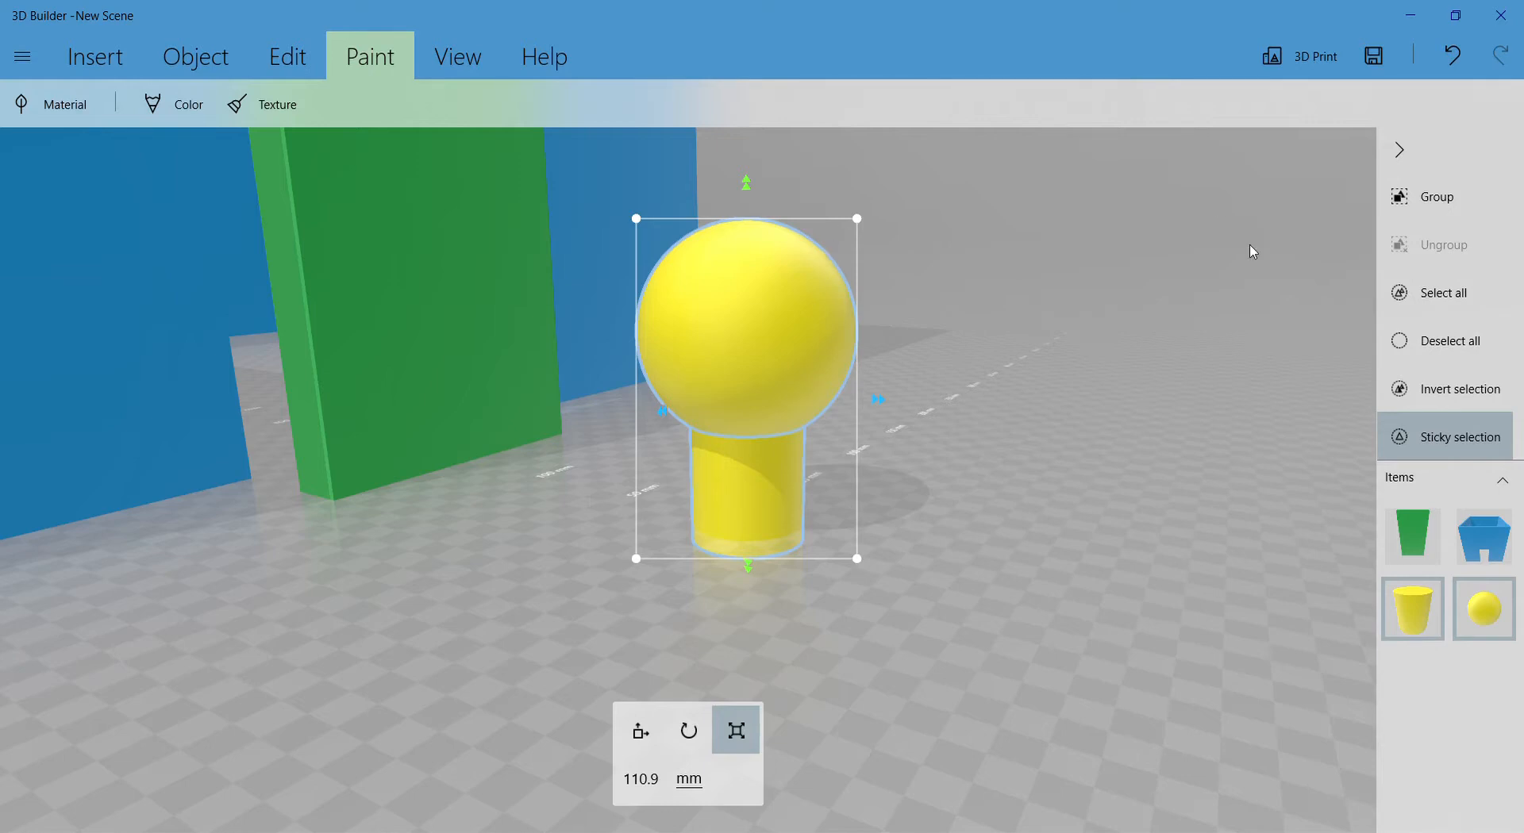
click(1412, 205)
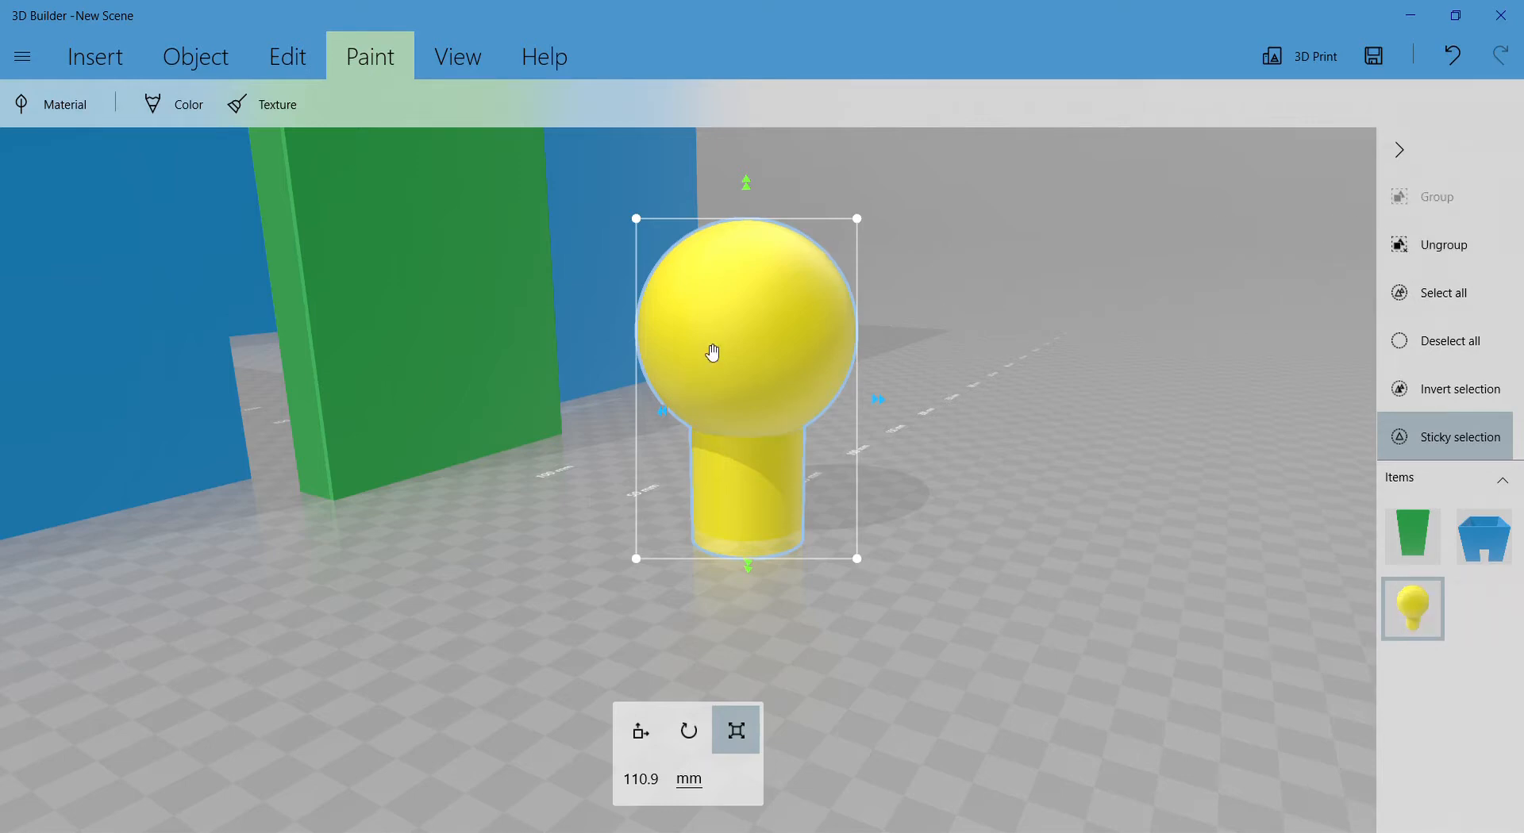
click(800, 389)
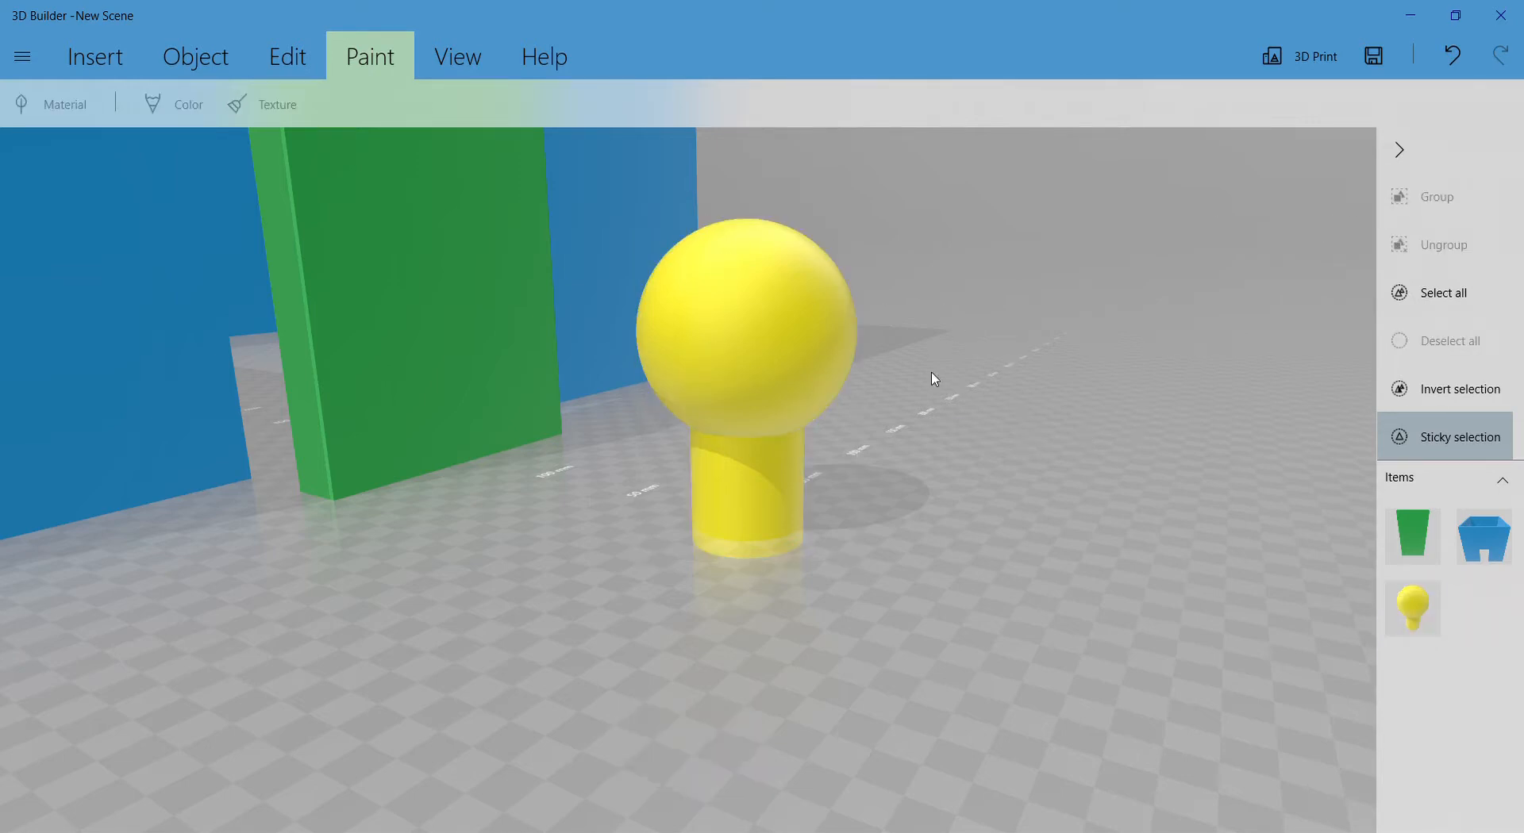
click(770, 337)
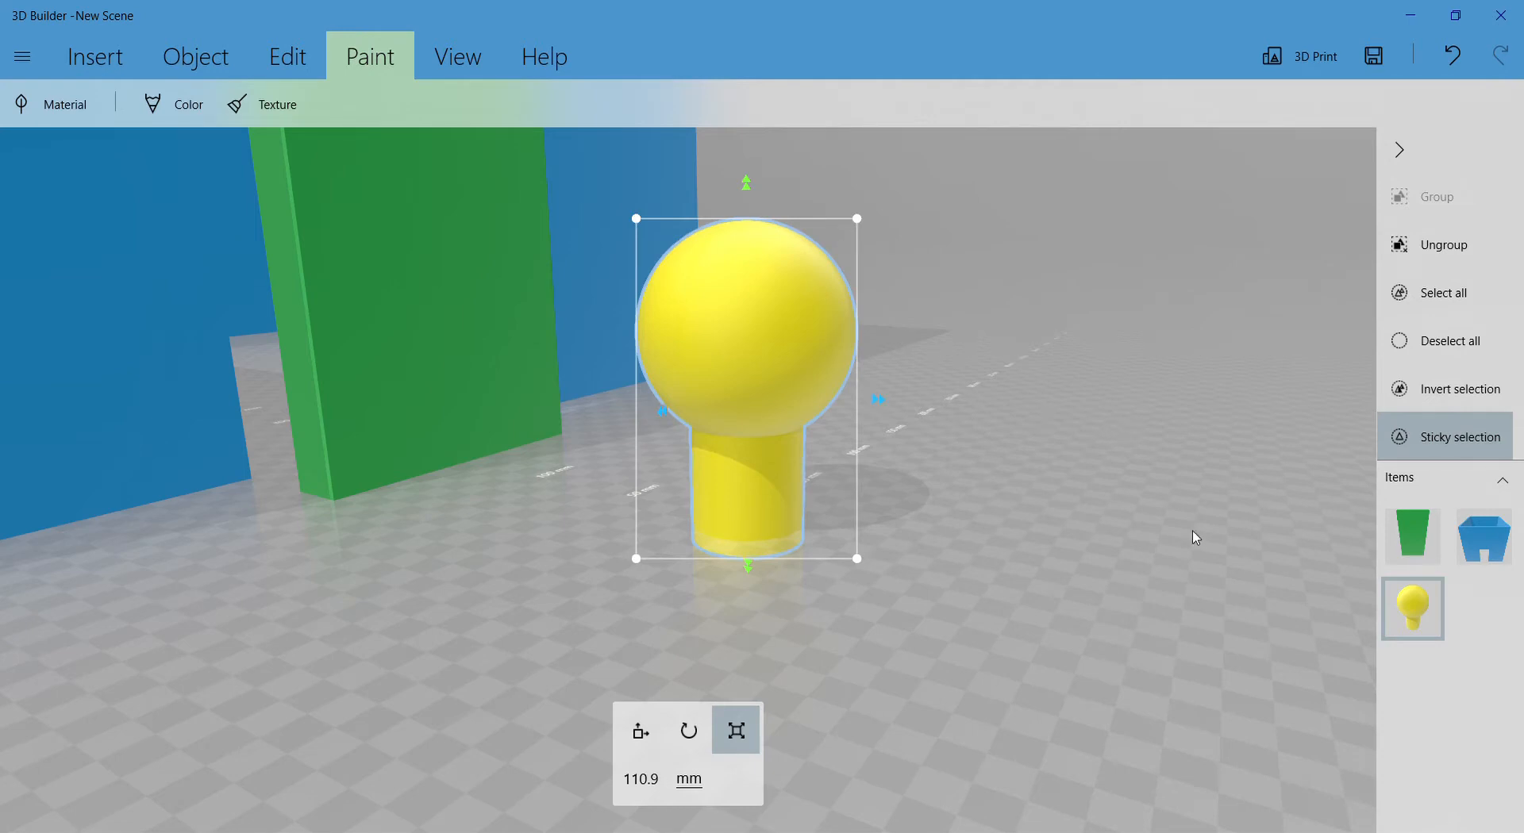
- Rotate the yellow doorknob group 90 degrees so it lies on its side with the stem facing the door
right_drag(1195, 537, 939, 527)
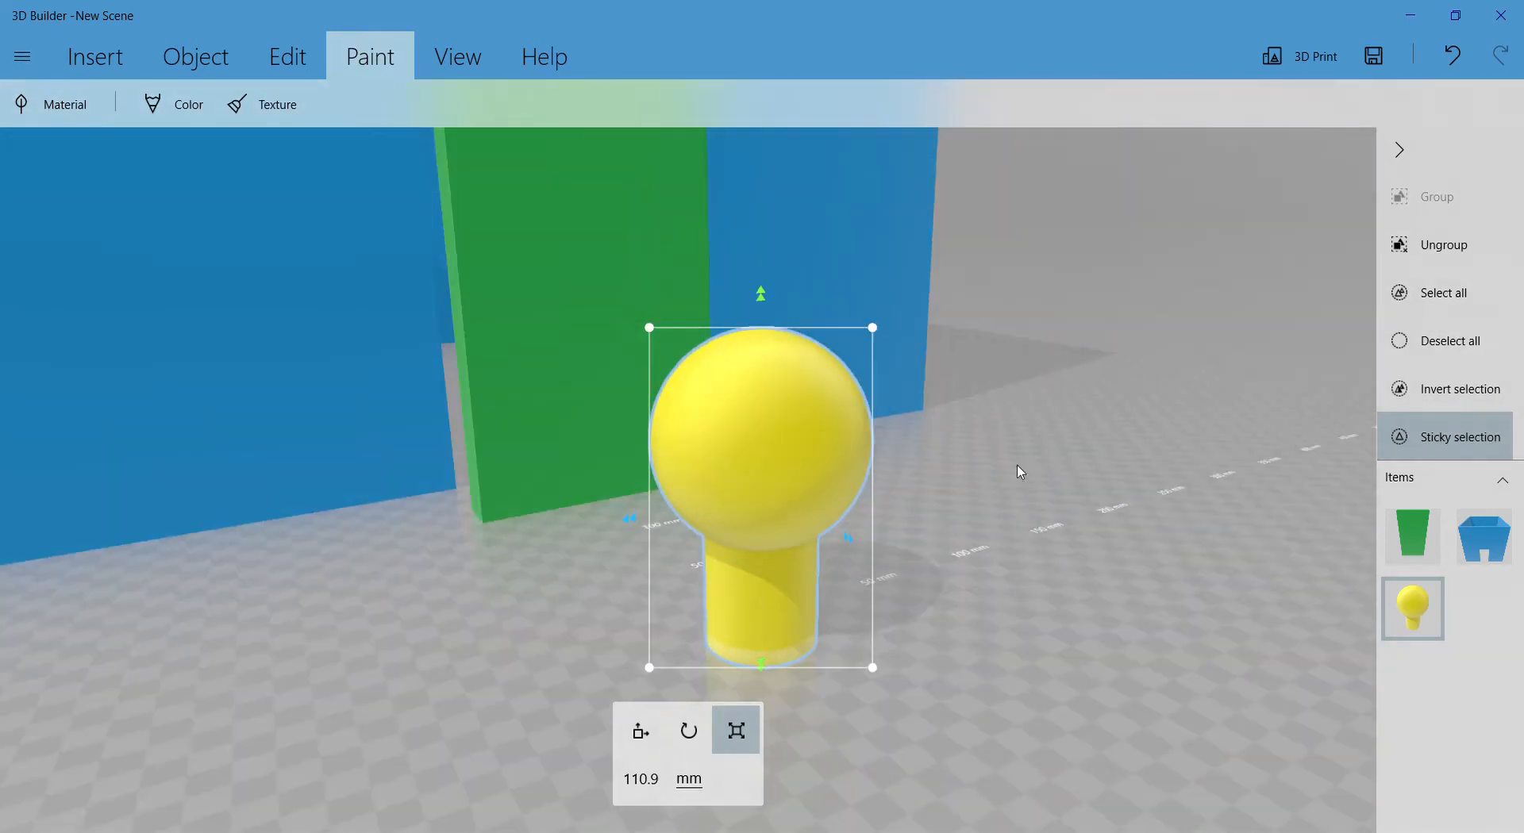
right_drag(1018, 472, 940, 460)
key(r)
right_drag(1061, 416, 1005, 401)
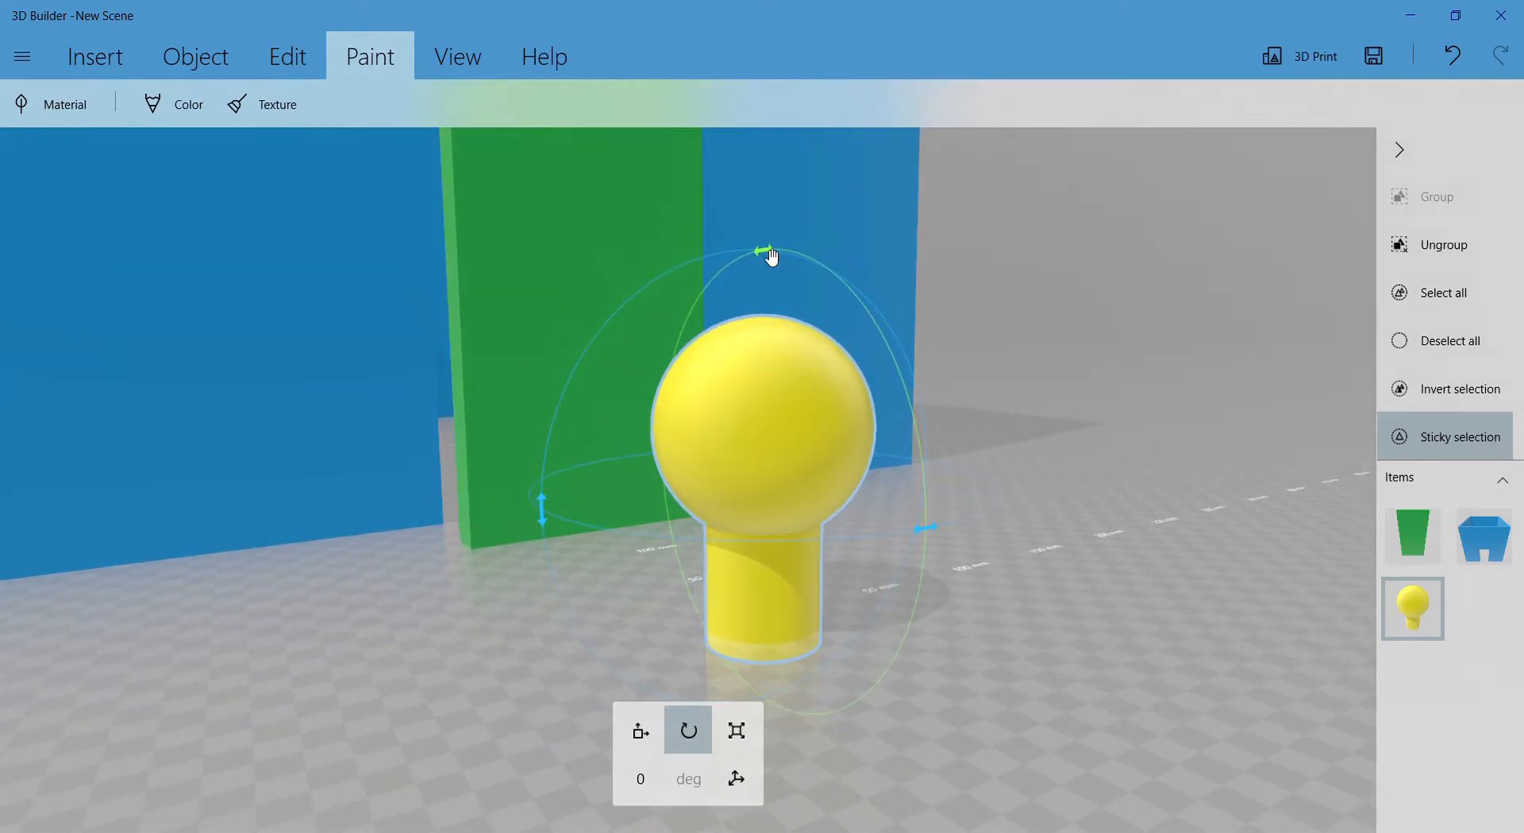
drag(771, 256, 853, 503)
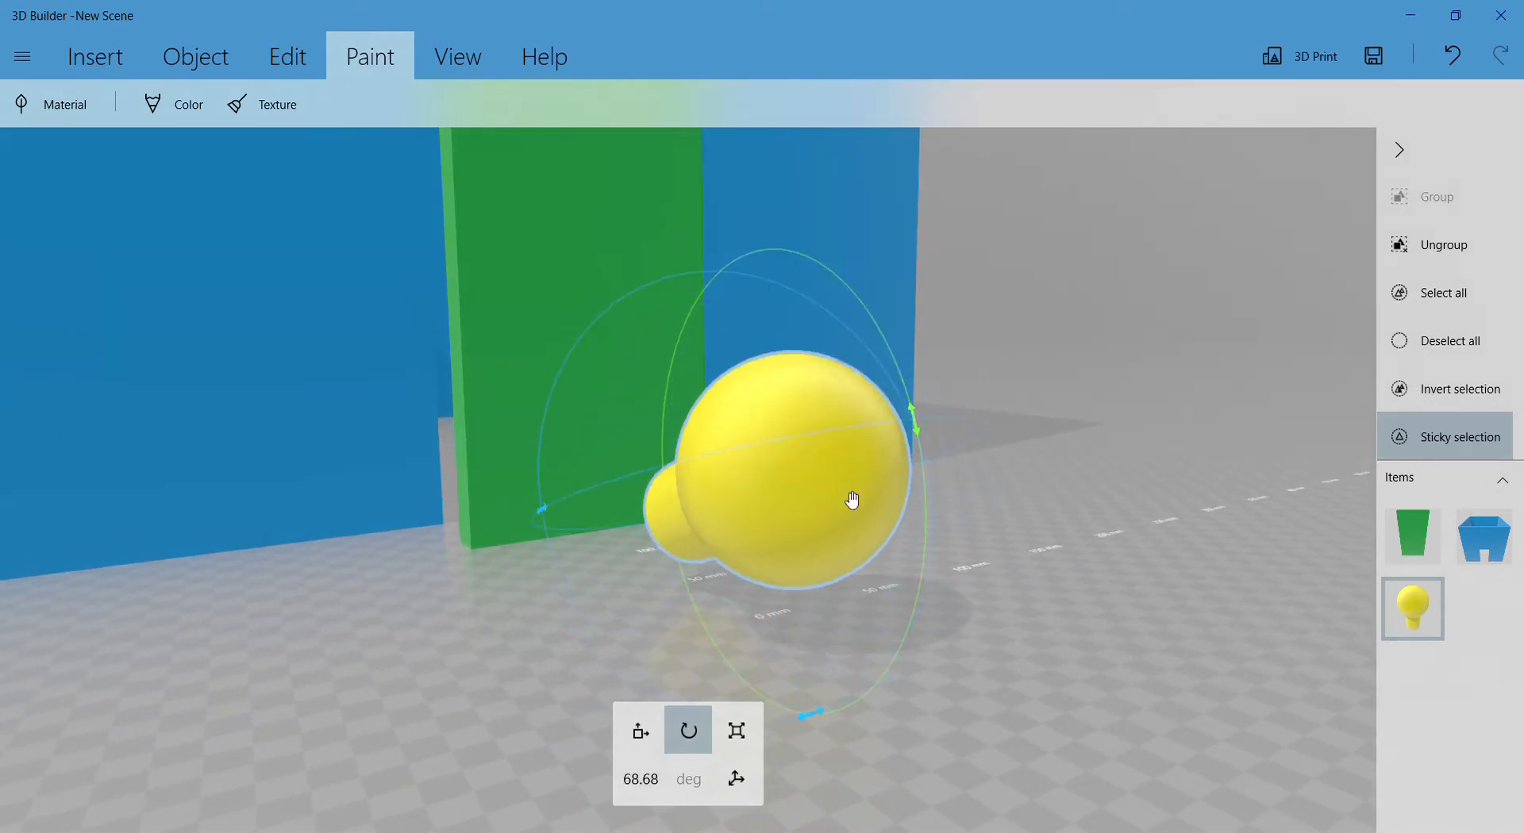
click(642, 781)
text(90)
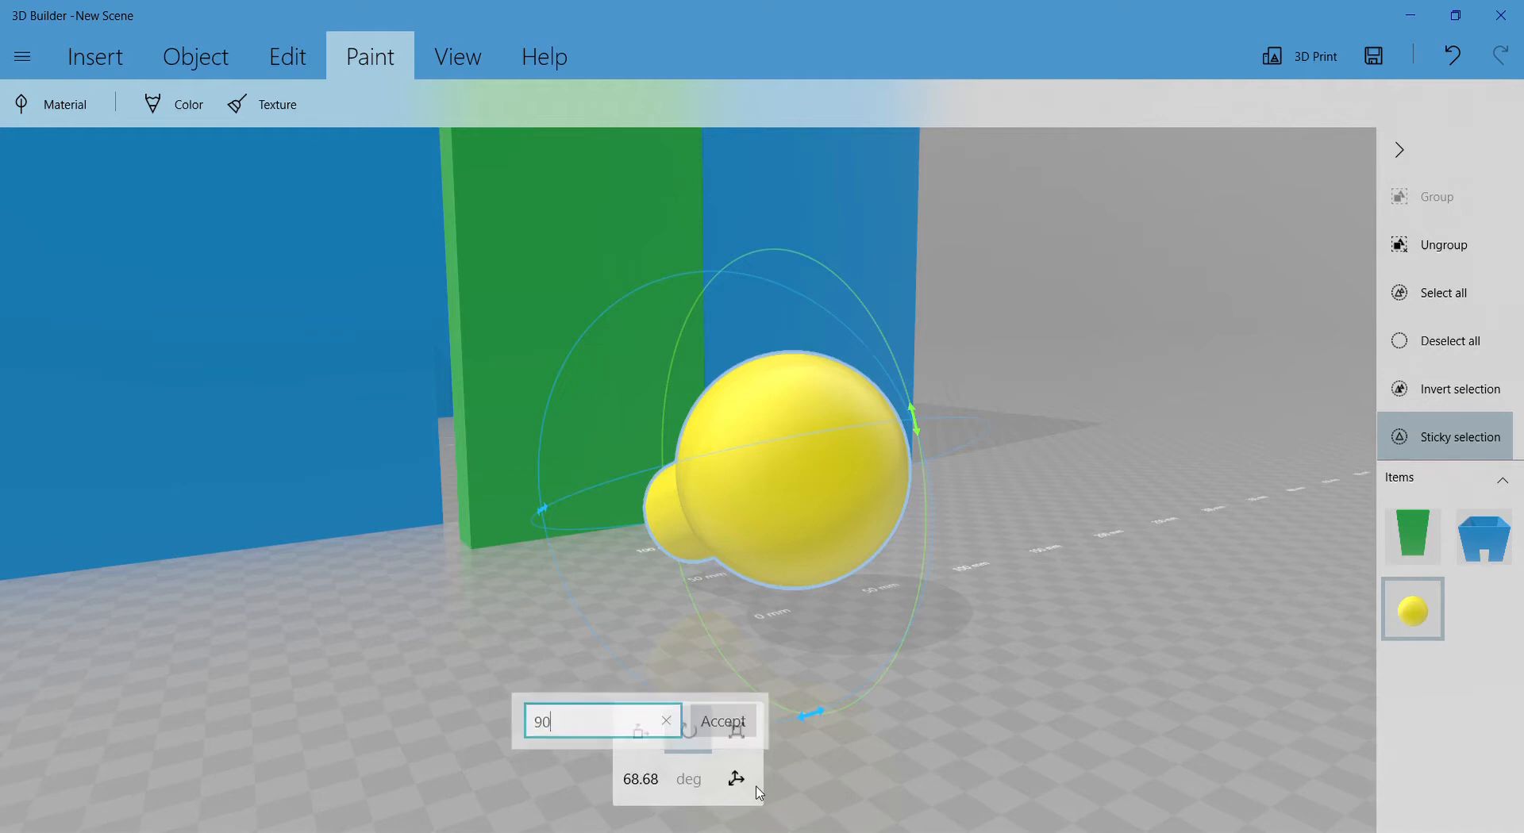
key(Return)
click(846, 476)
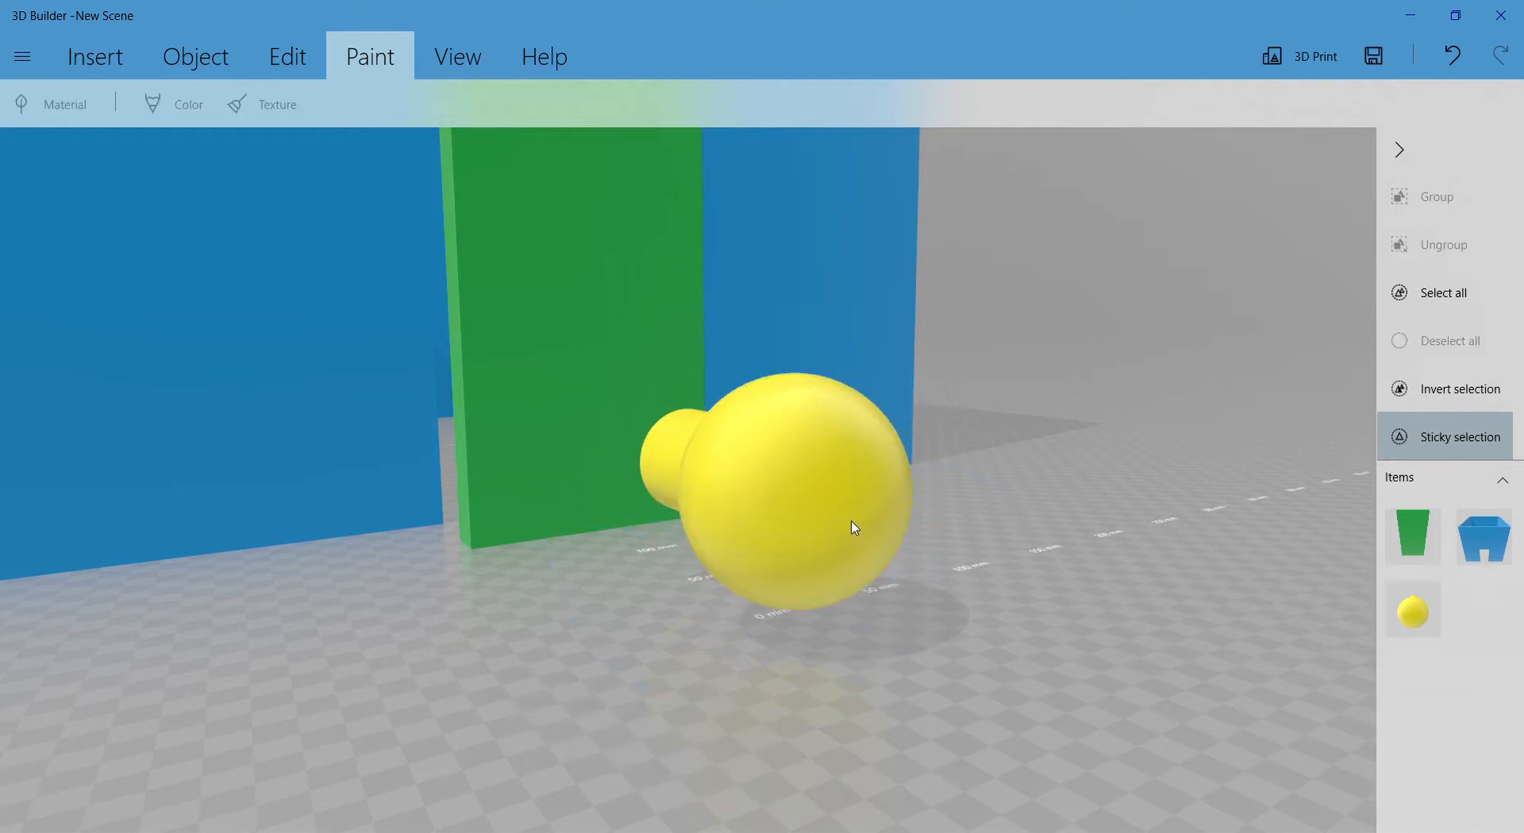
- Move the doorknob sideways to about -34 mm, raise it to about 116 mm, and push its stem into the green door
click(802, 502)
drag(1030, 530, 936, 551)
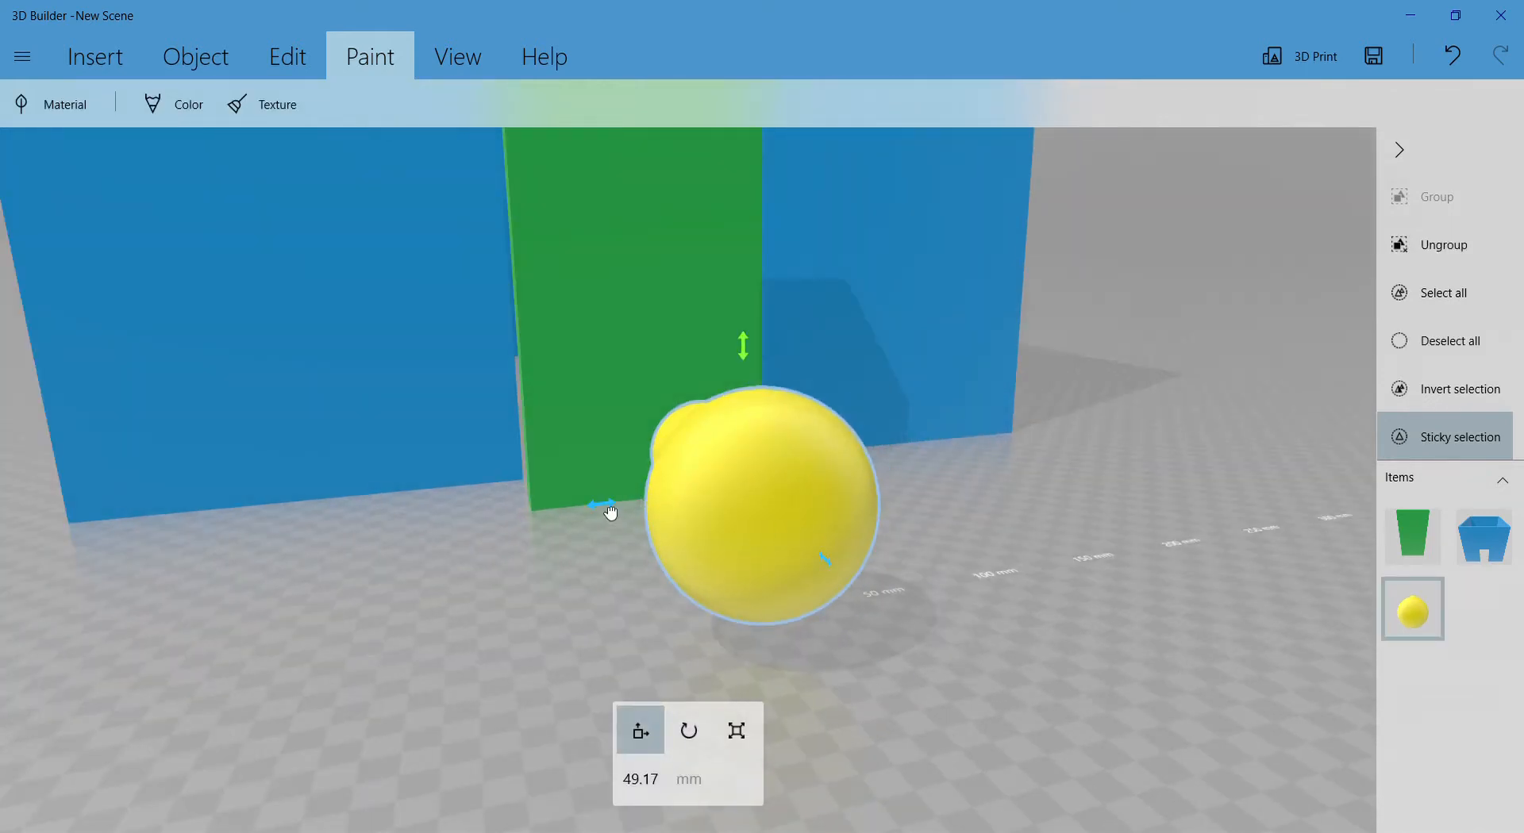
drag(609, 512, 493, 517)
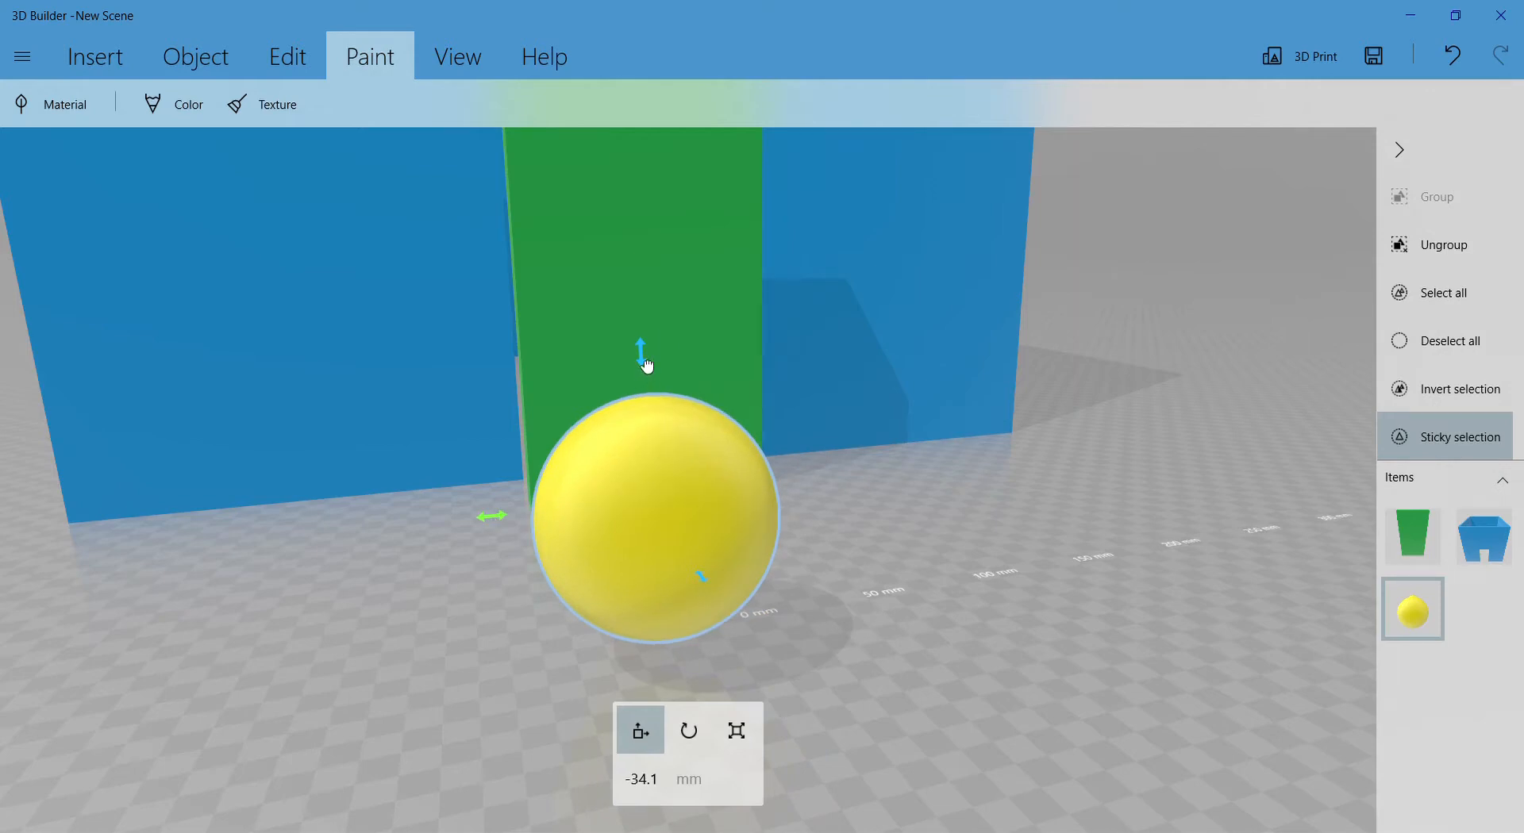
drag(641, 364, 629, 137)
right_drag(736, 395, 849, 465)
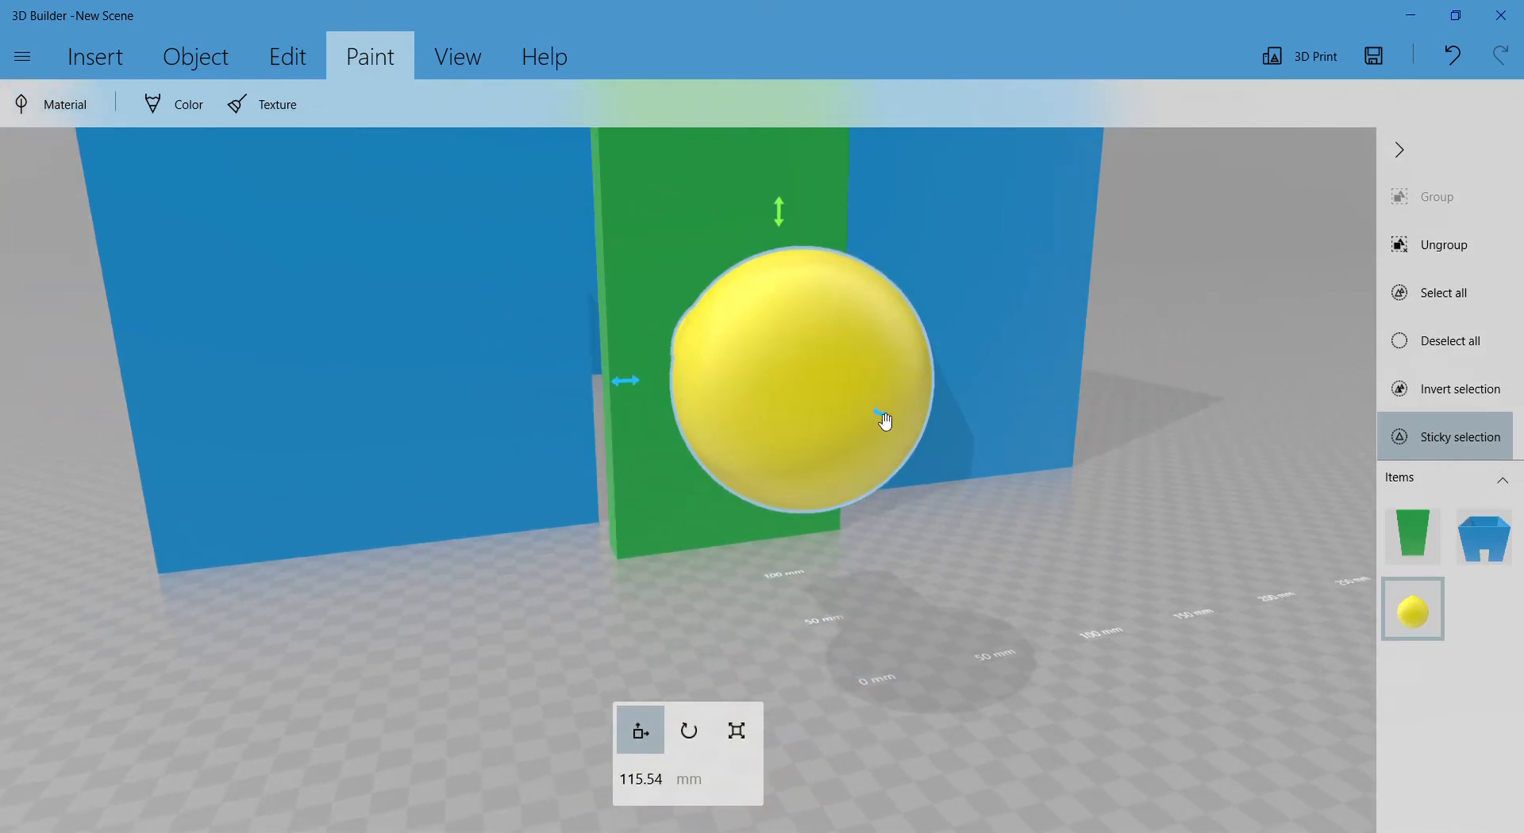
drag(881, 417, 695, 318)
drag(673, 502, 857, 489)
- Scale the doorknob down uniformly to a small size that suits the door
click(506, 371)
click(506, 370)
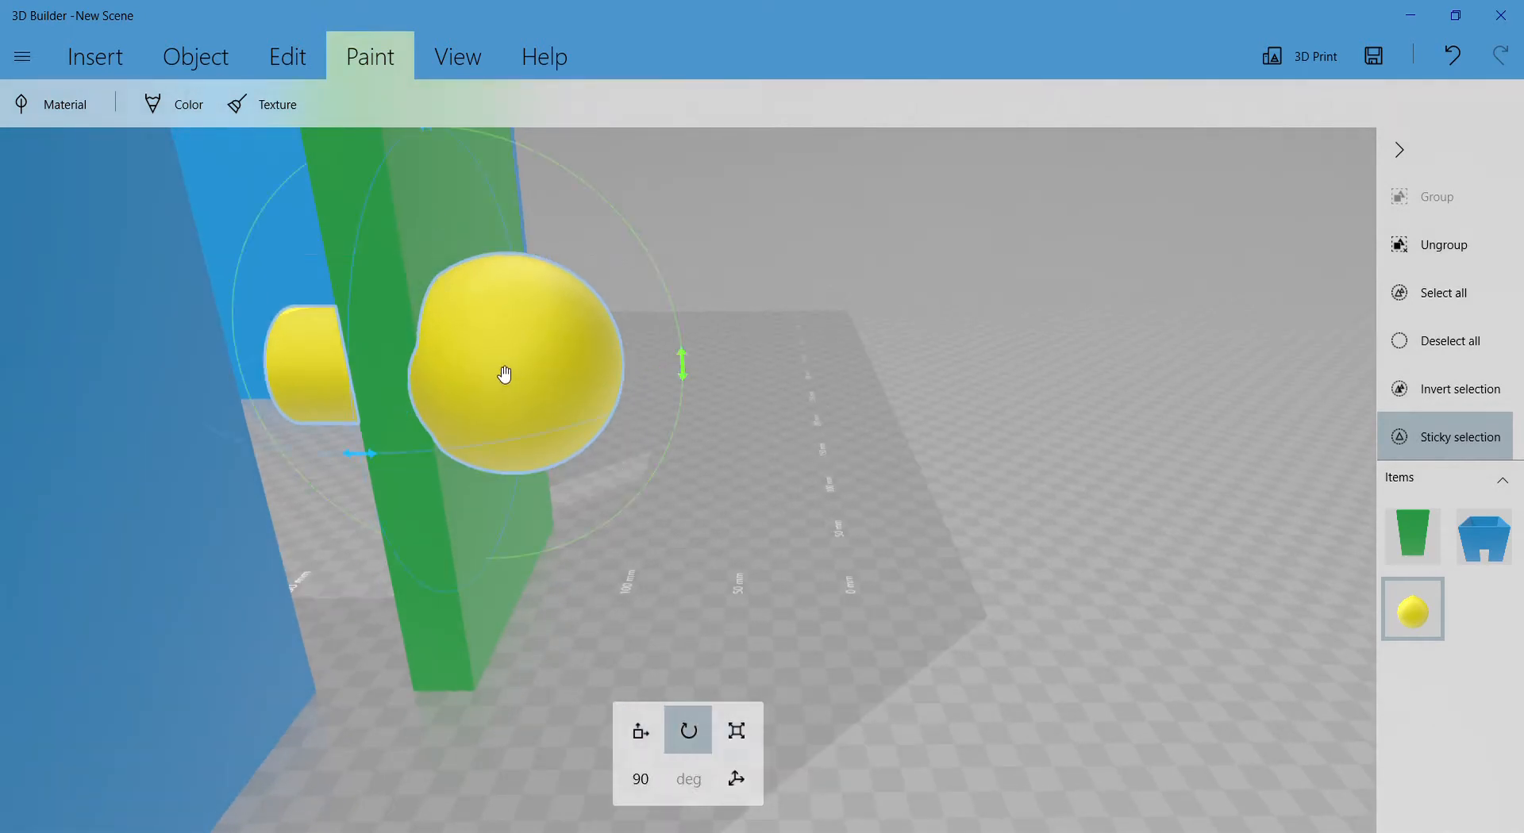
click(506, 370)
click(508, 371)
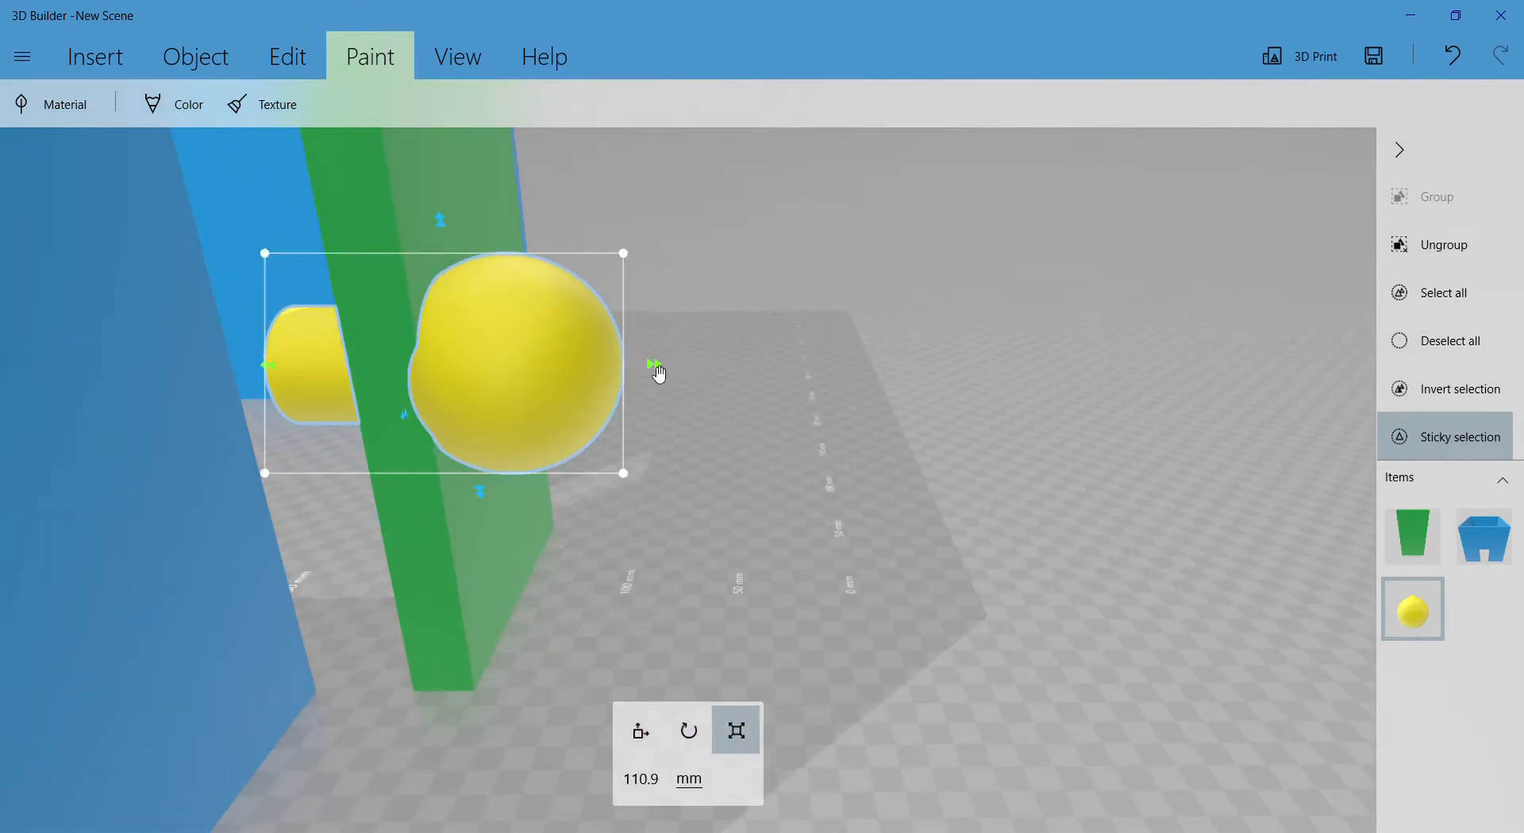
drag(634, 254, 541, 348)
- Raise the small doorknob to about 118 mm and set its depth to about 140 mm, with the stem against the door's front face
click(491, 444)
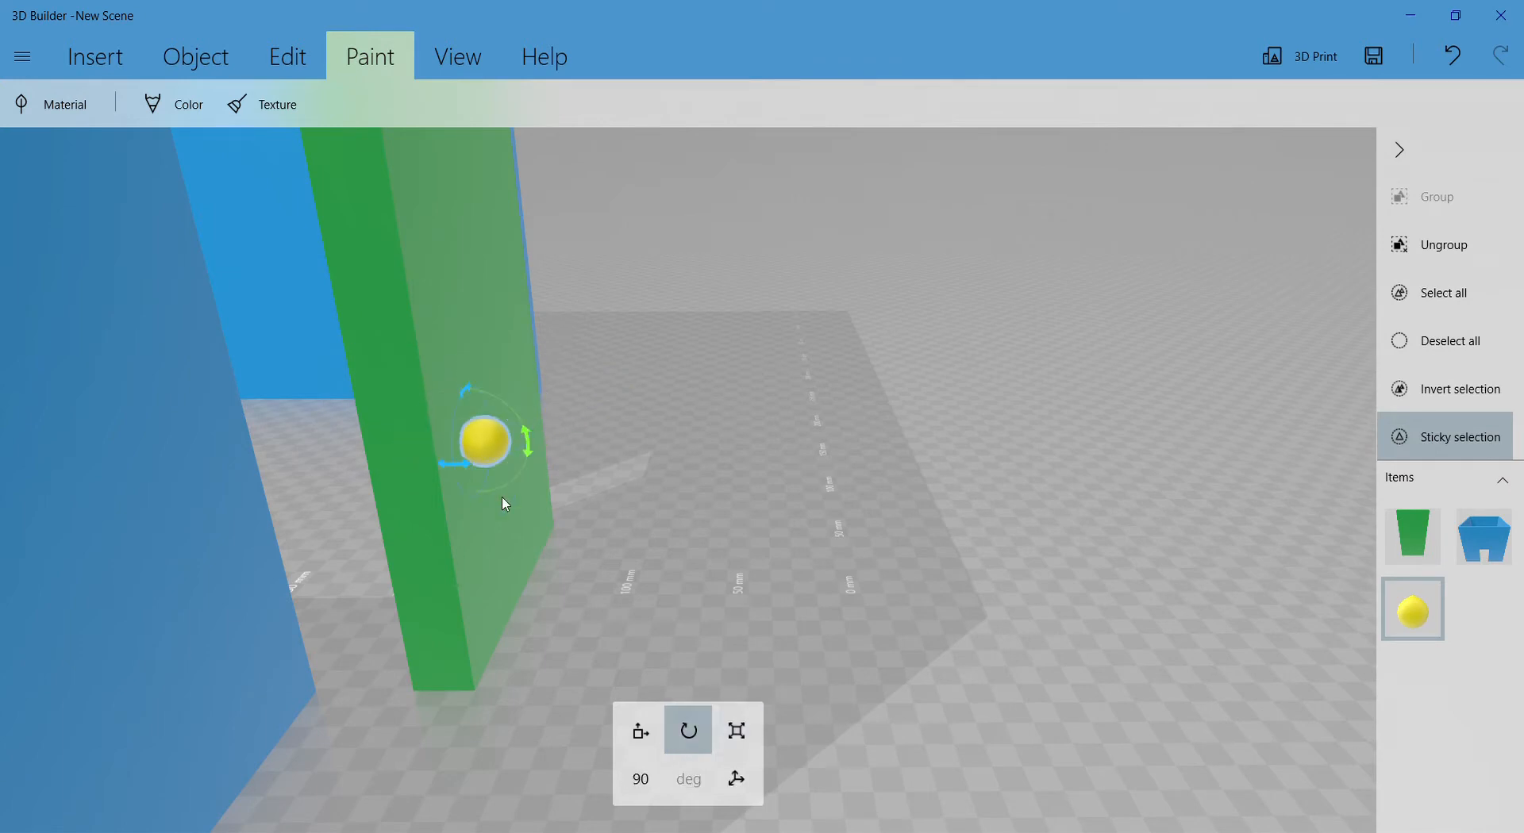
click(505, 447)
drag(554, 455, 585, 453)
drag(506, 401, 497, 308)
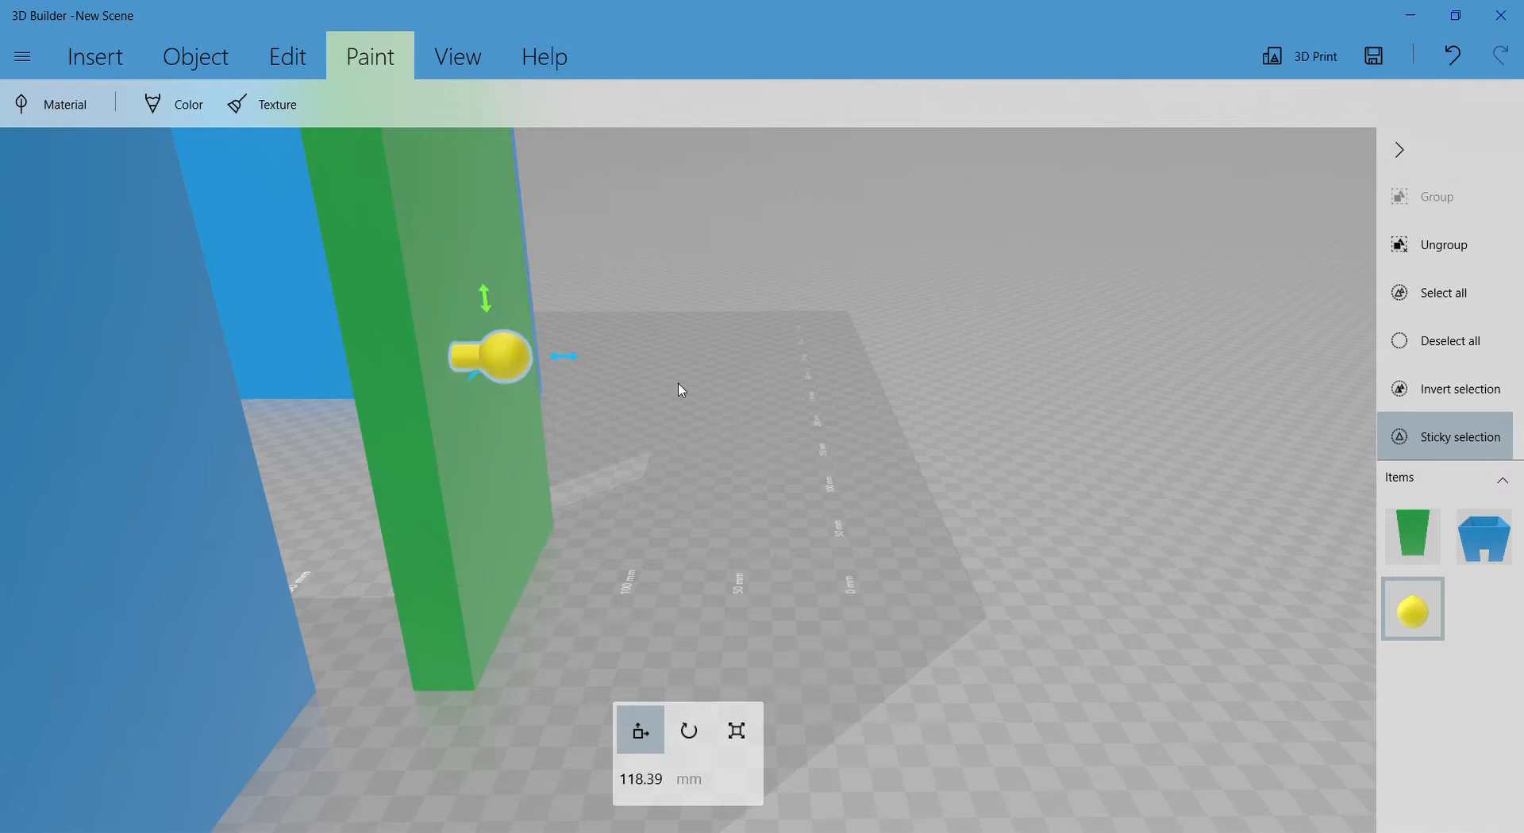
drag(680, 392, 330, 410)
drag(848, 534, 1007, 497)
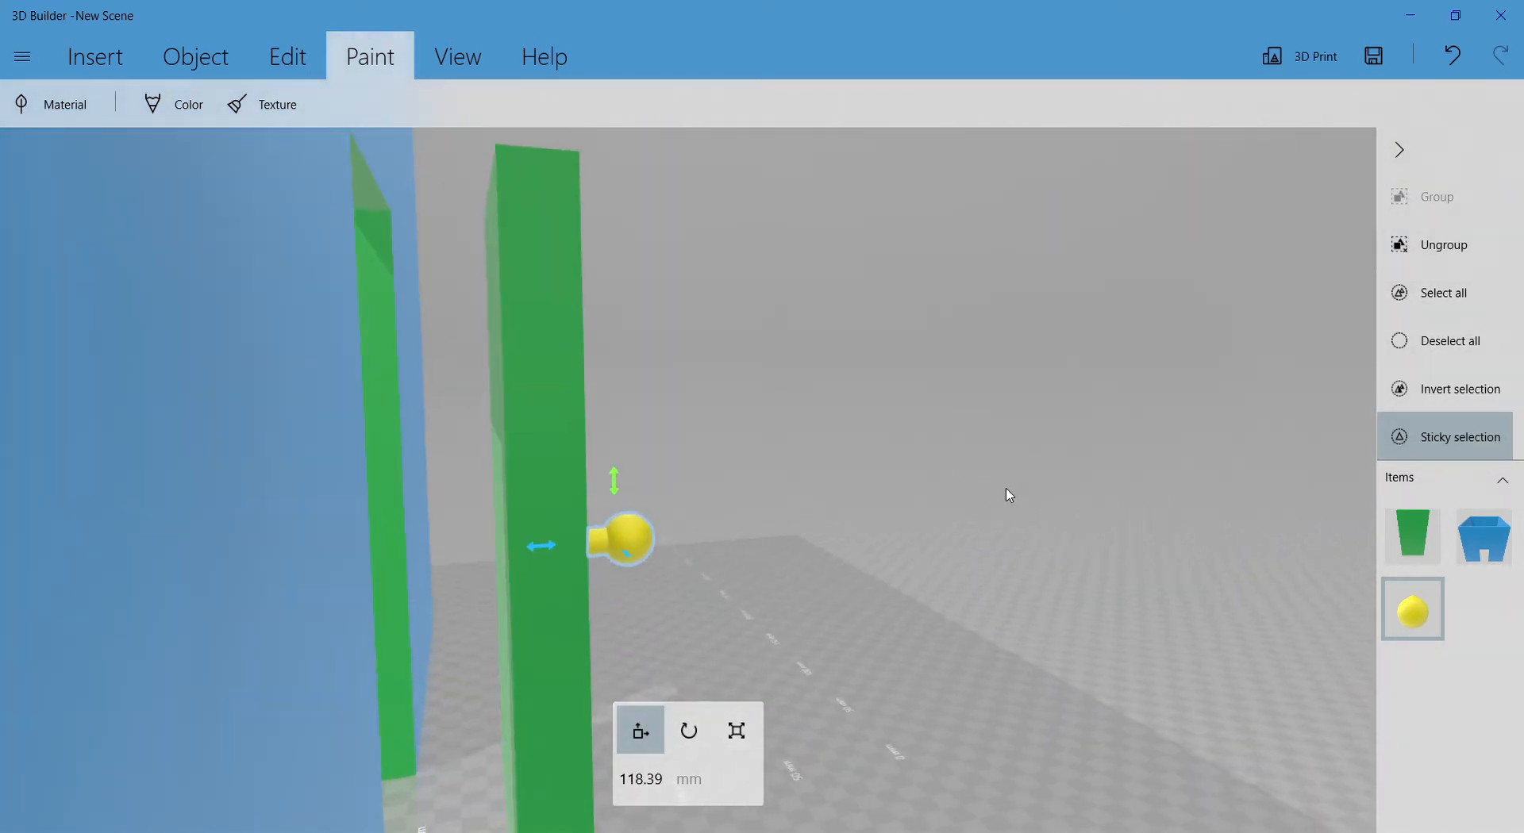
mouse_move(548, 541)
mouse_down()
mouse_move(511, 538)
mouse_move(528, 540)
mouse_up()
drag(904, 496, 545, 570)
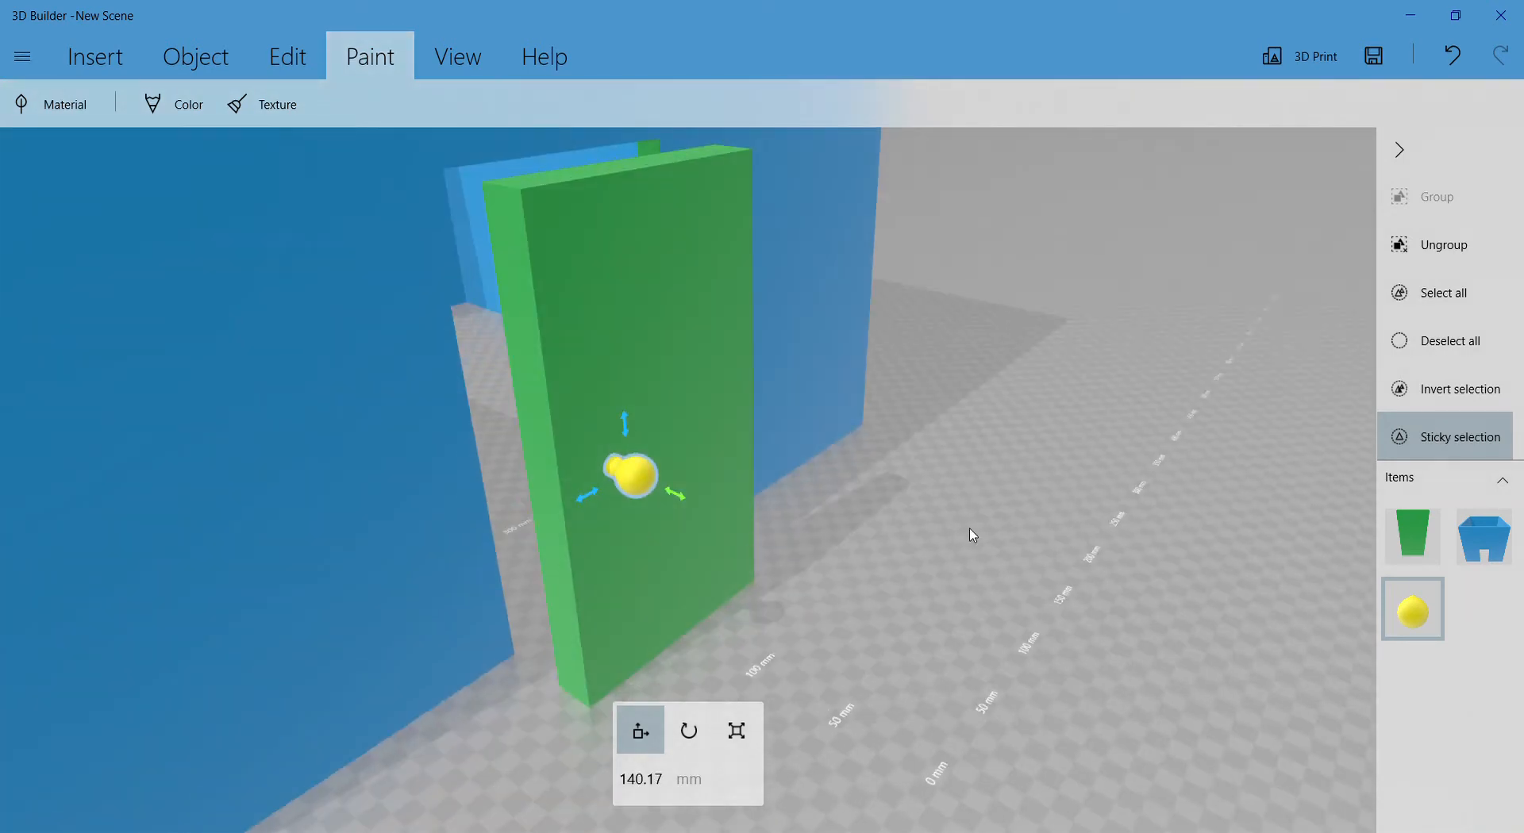
- Add the green door to the selection, group it with the doorknob, and deselect the group
click(677, 348)
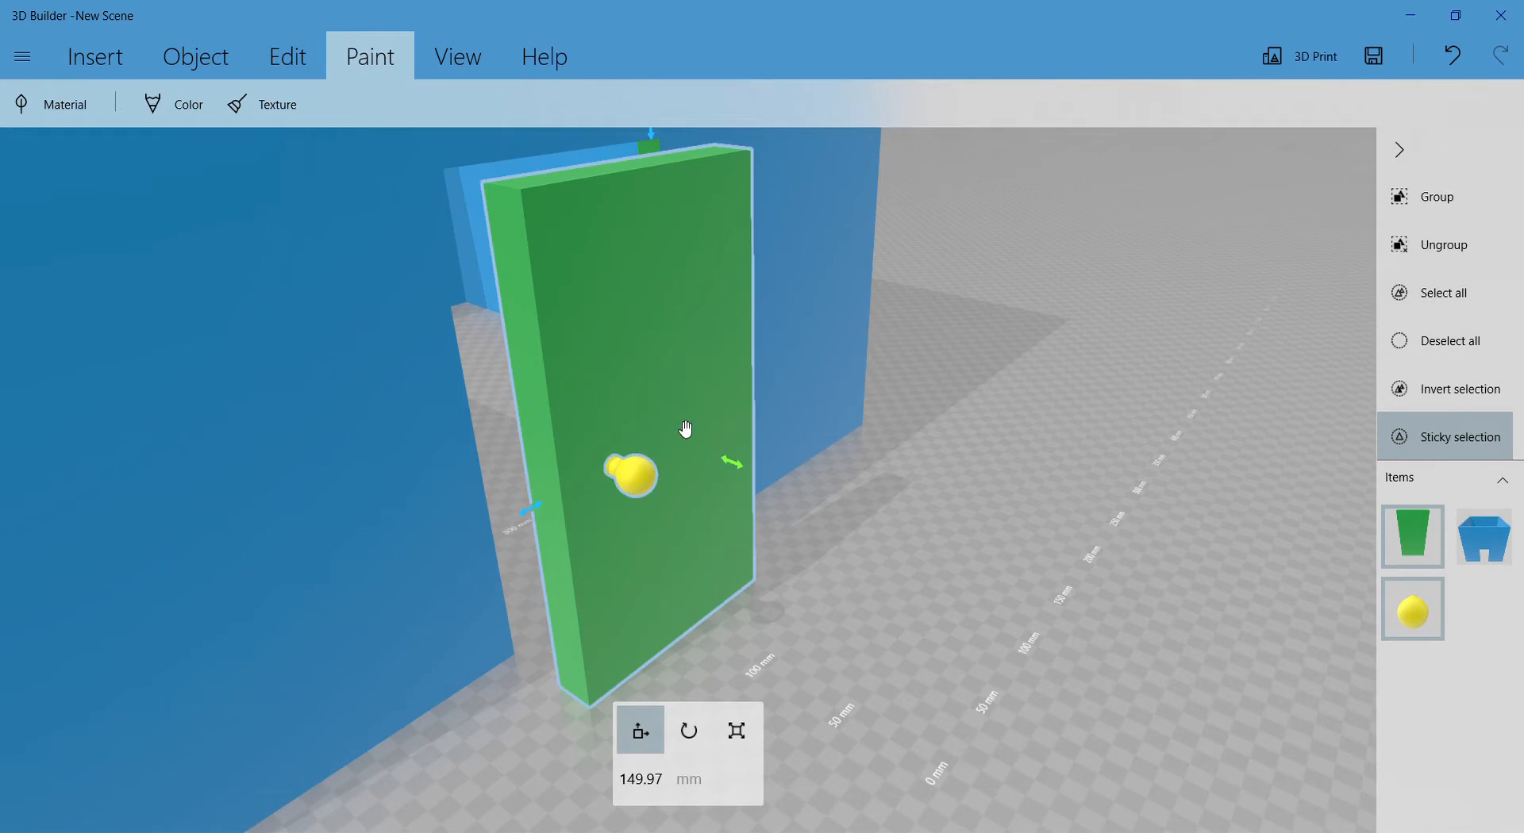
click(1438, 198)
scroll(698, 354, down, 3)
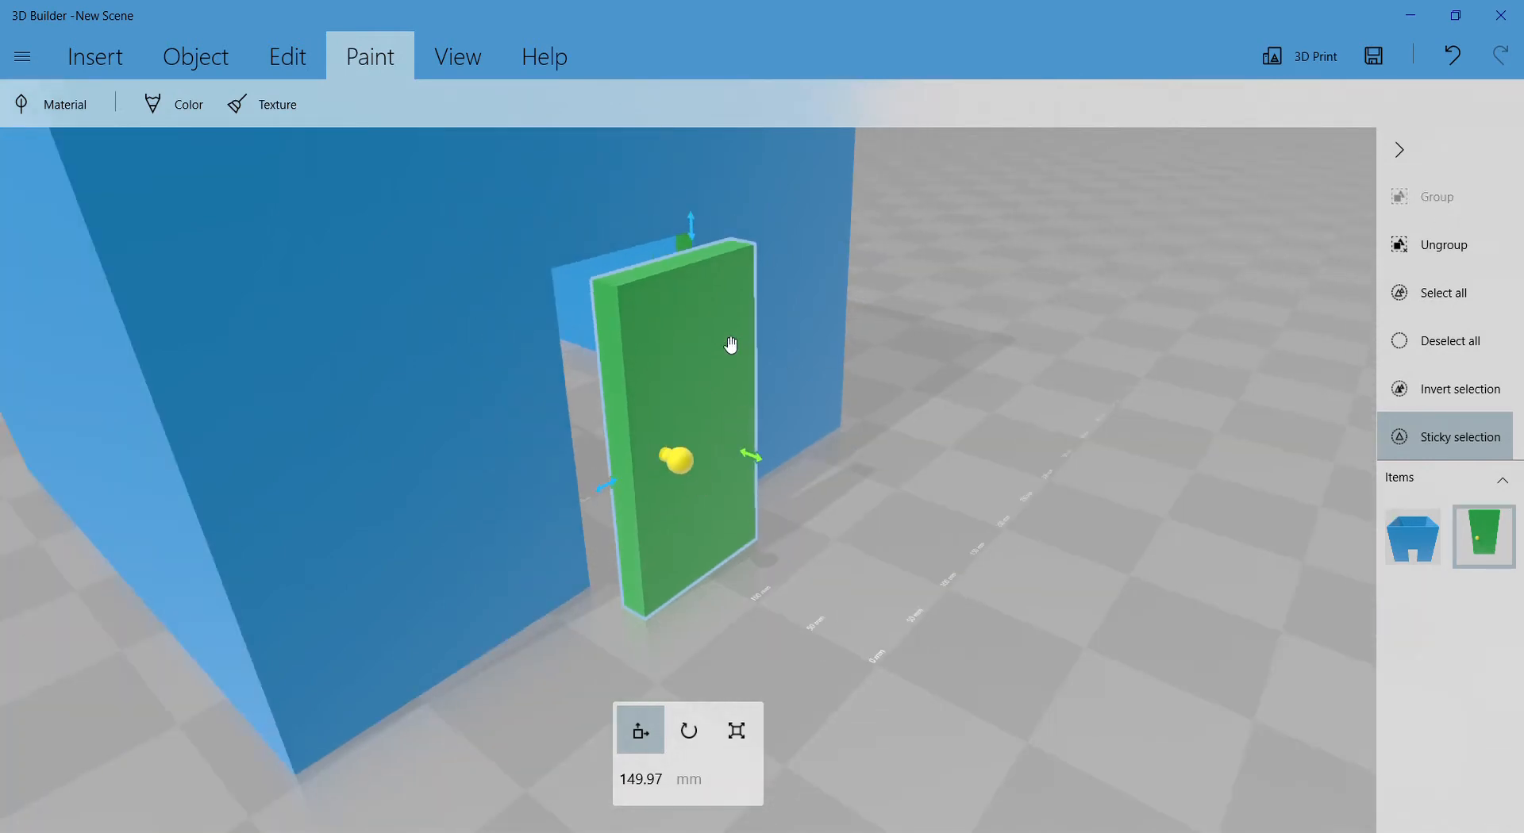
click(884, 367)
drag(884, 368, 857, 444)
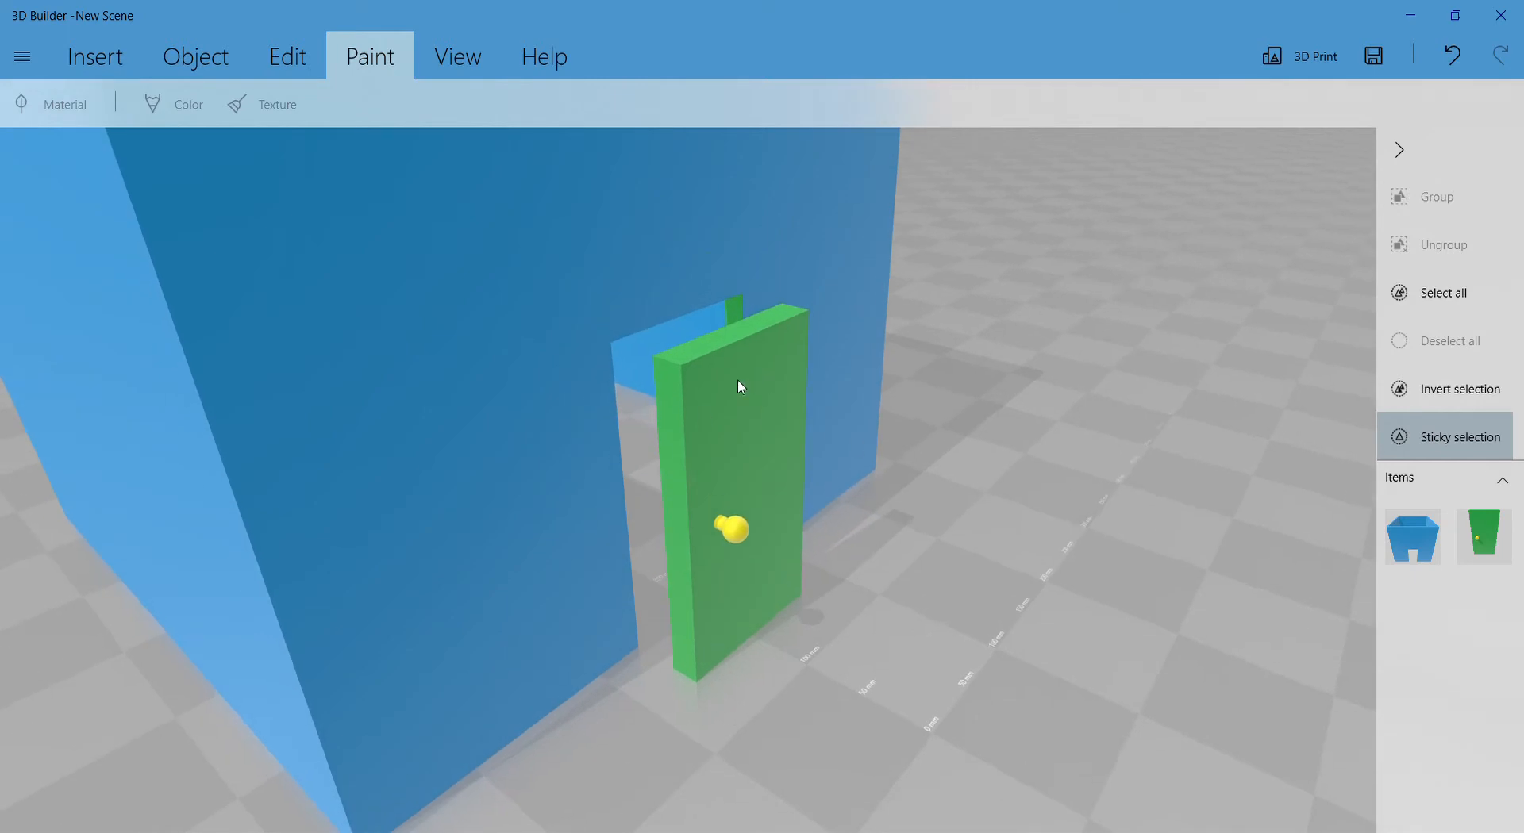
drag(991, 446, 895, 466)
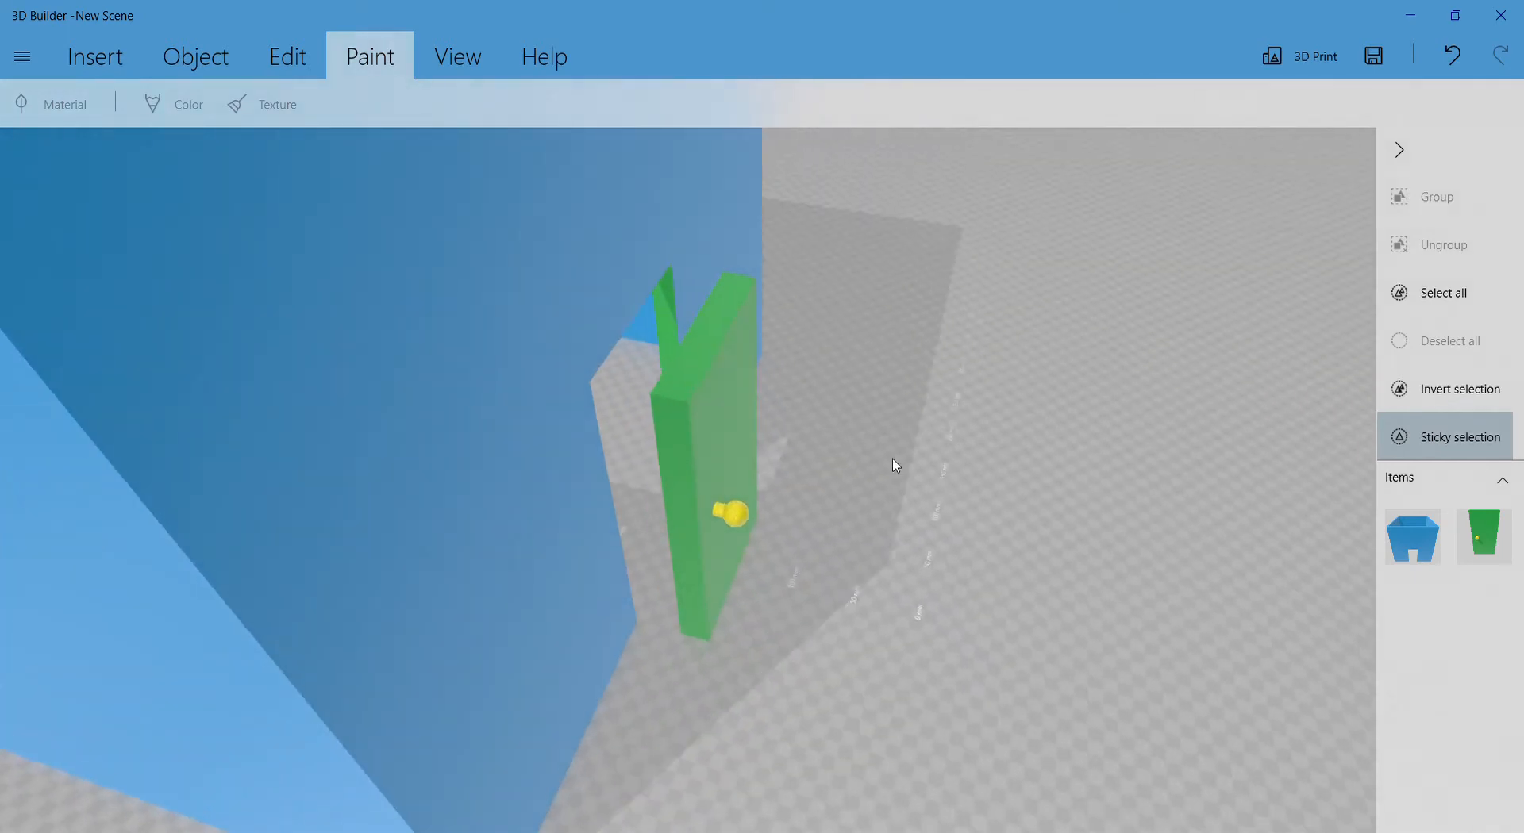
- Select the door group and move it back into the doorway, to a depth of about 178 mm
click(746, 445)
drag(1028, 522, 966, 559)
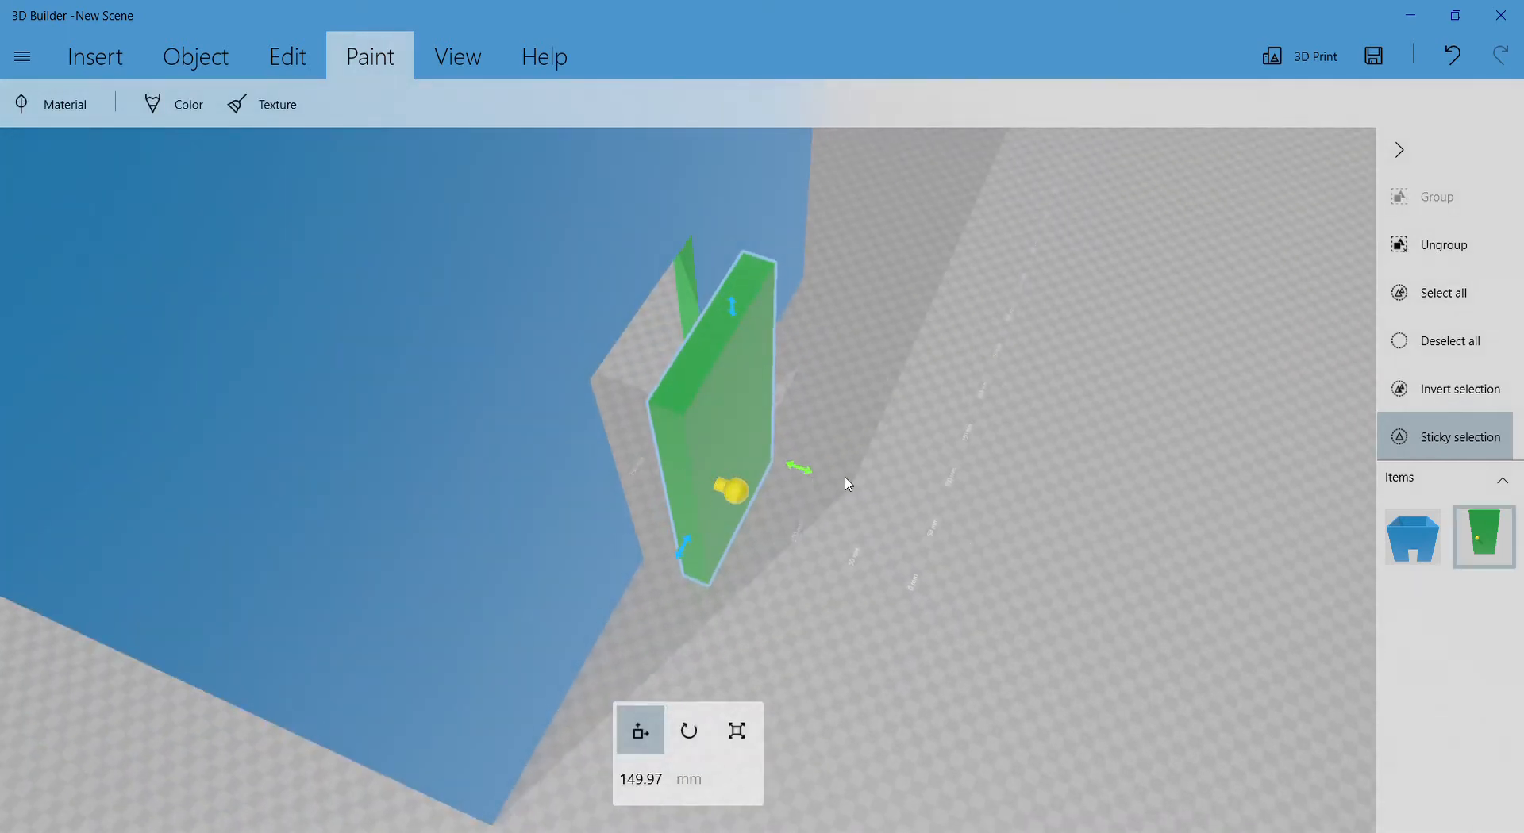
drag(801, 479, 751, 473)
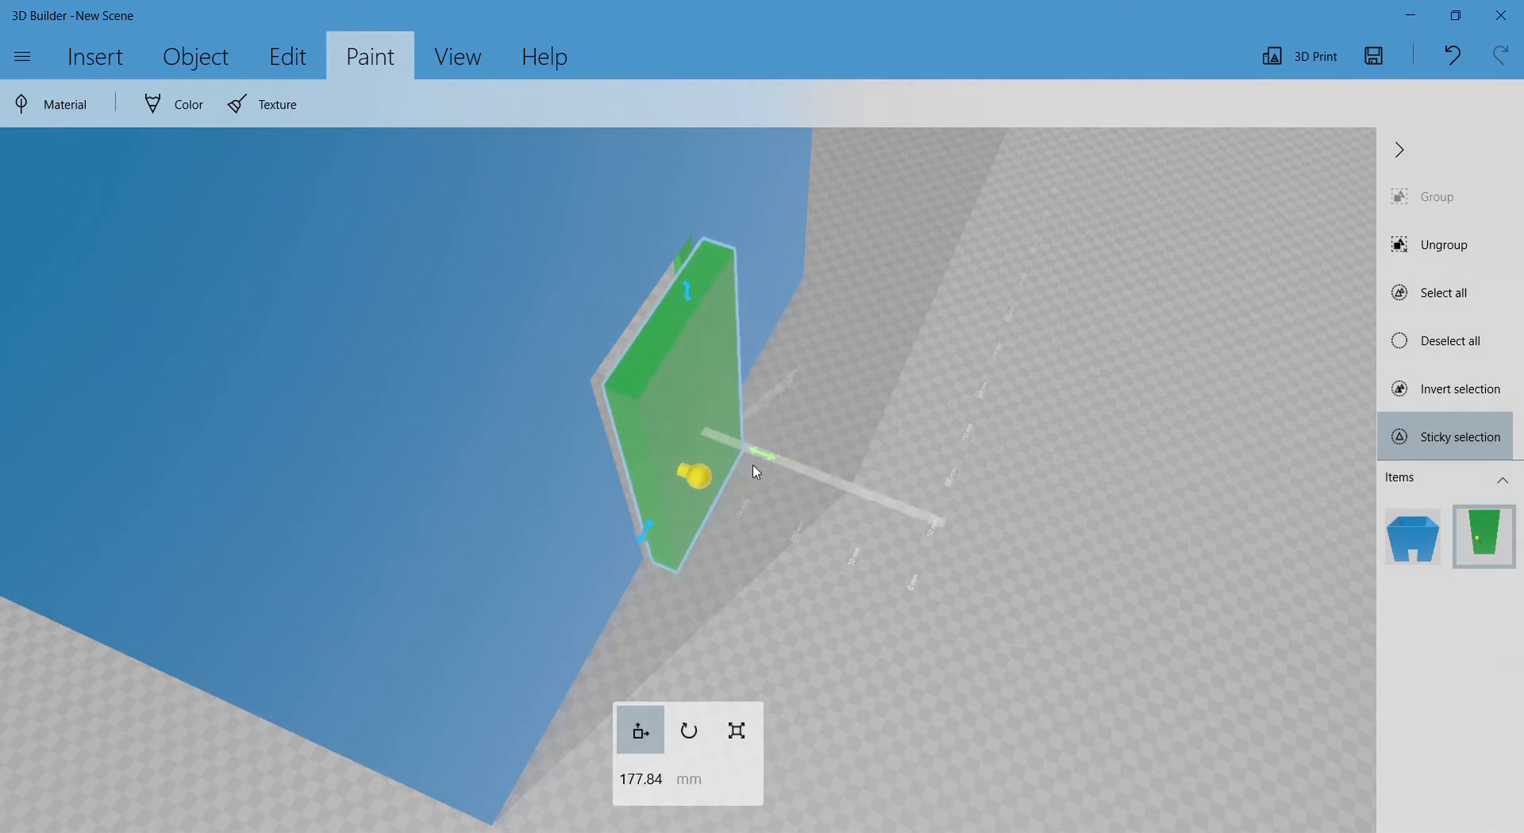
- Rotate the door group about its vertical axis by about 51 degrees so it stands ajar
key(r)
drag(916, 607, 914, 643)
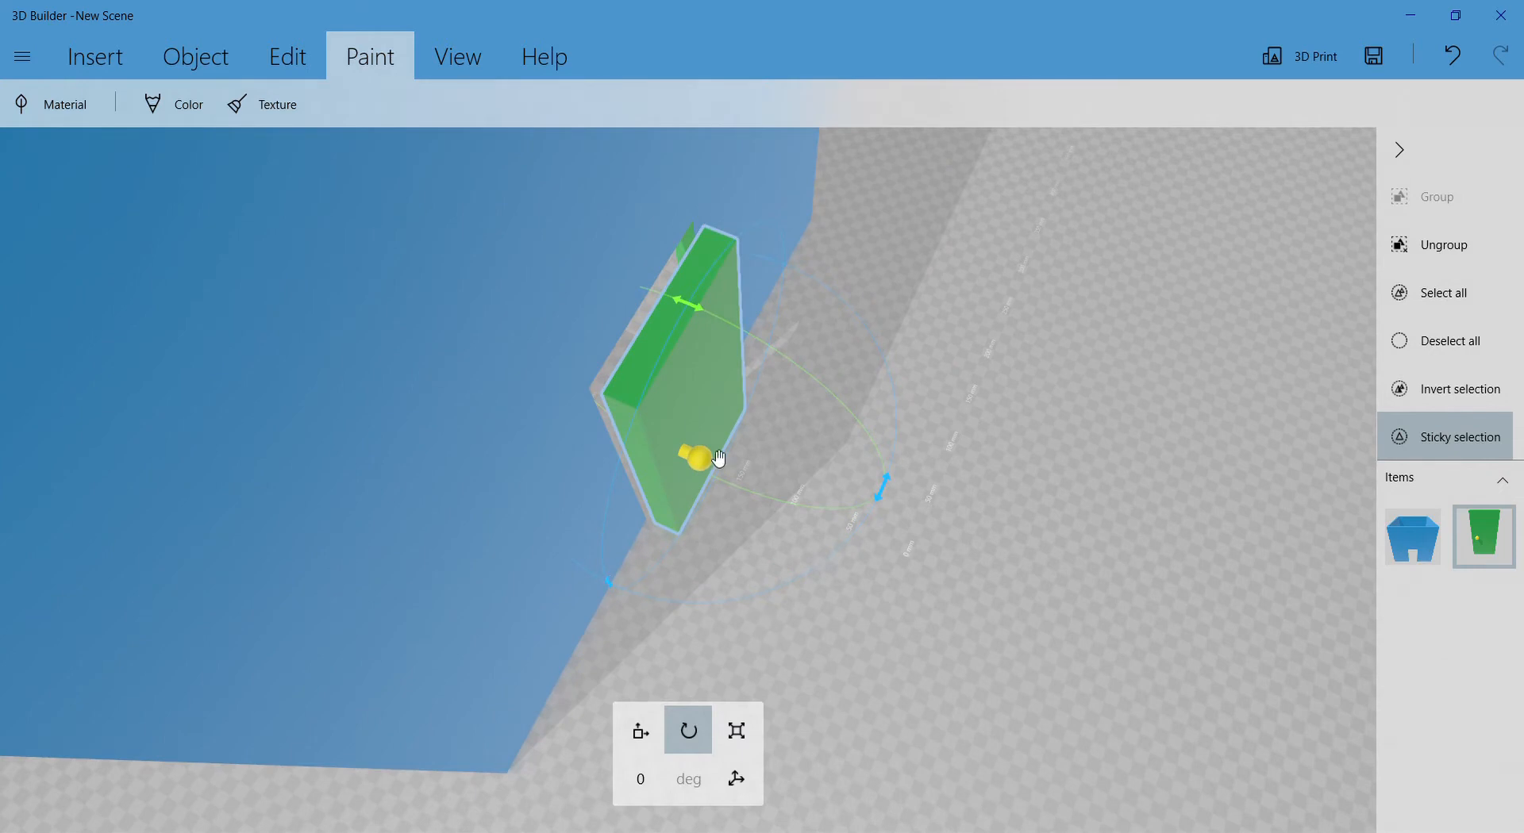
drag(1038, 492, 859, 570)
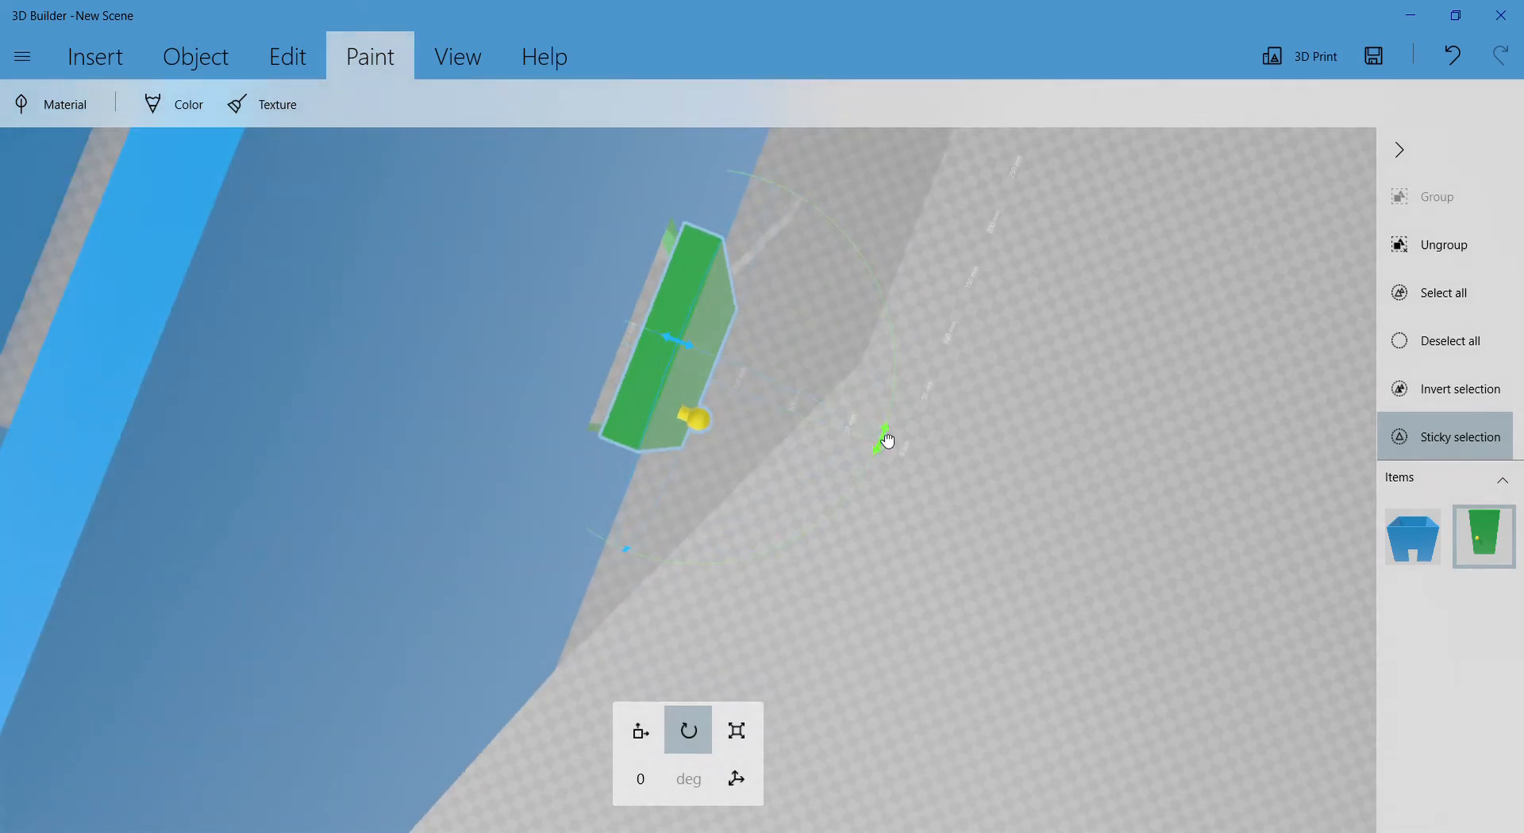
drag(887, 441, 941, 241)
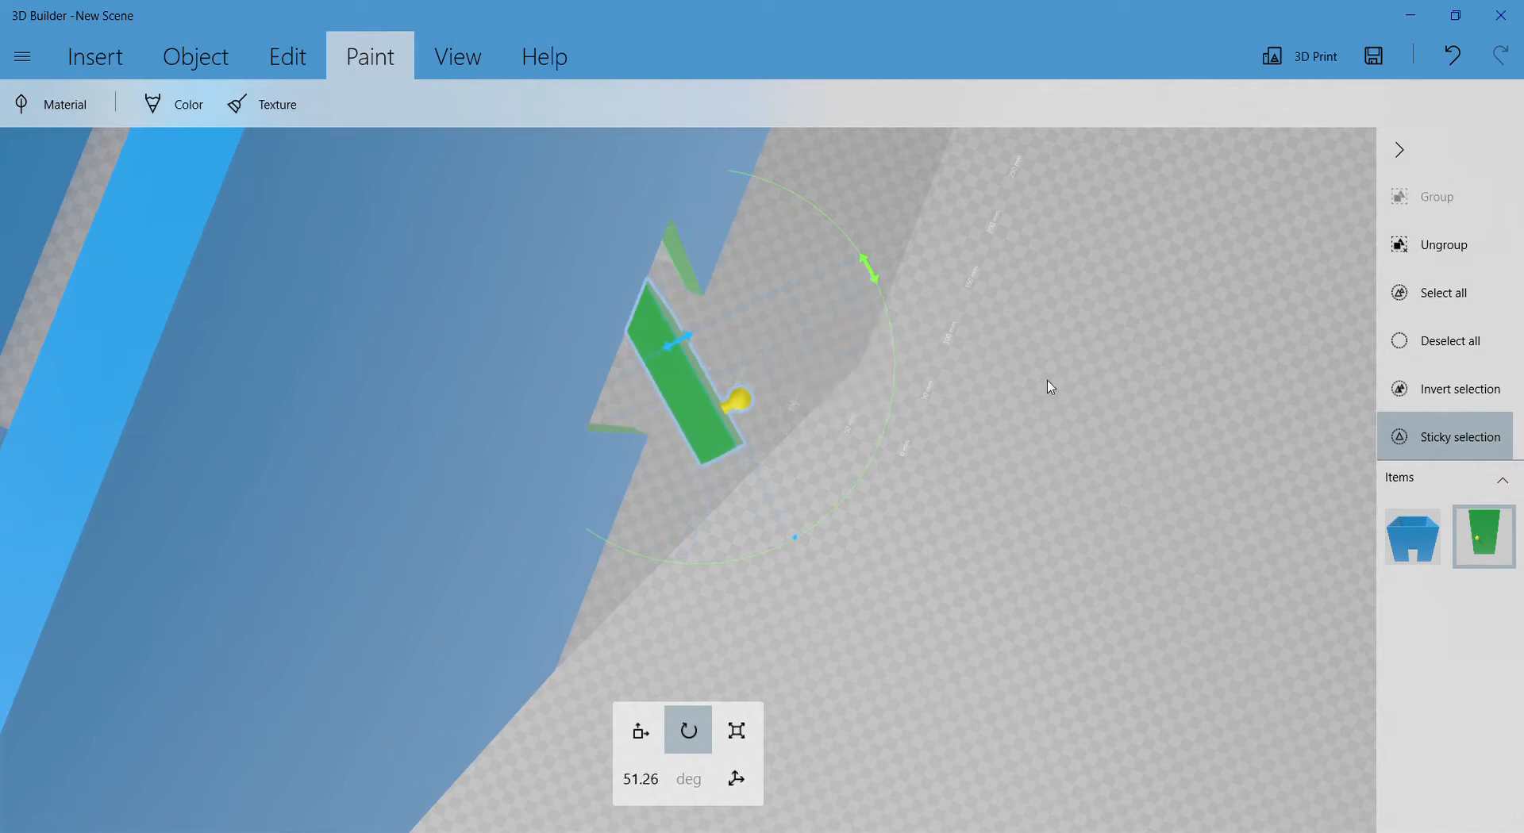
- Move the angled door to a depth of about 168 mm and sideways to about 16 mm to meet the doorway's hinge edge, then deselect it
drag(1047, 384, 754, 373)
key(m)
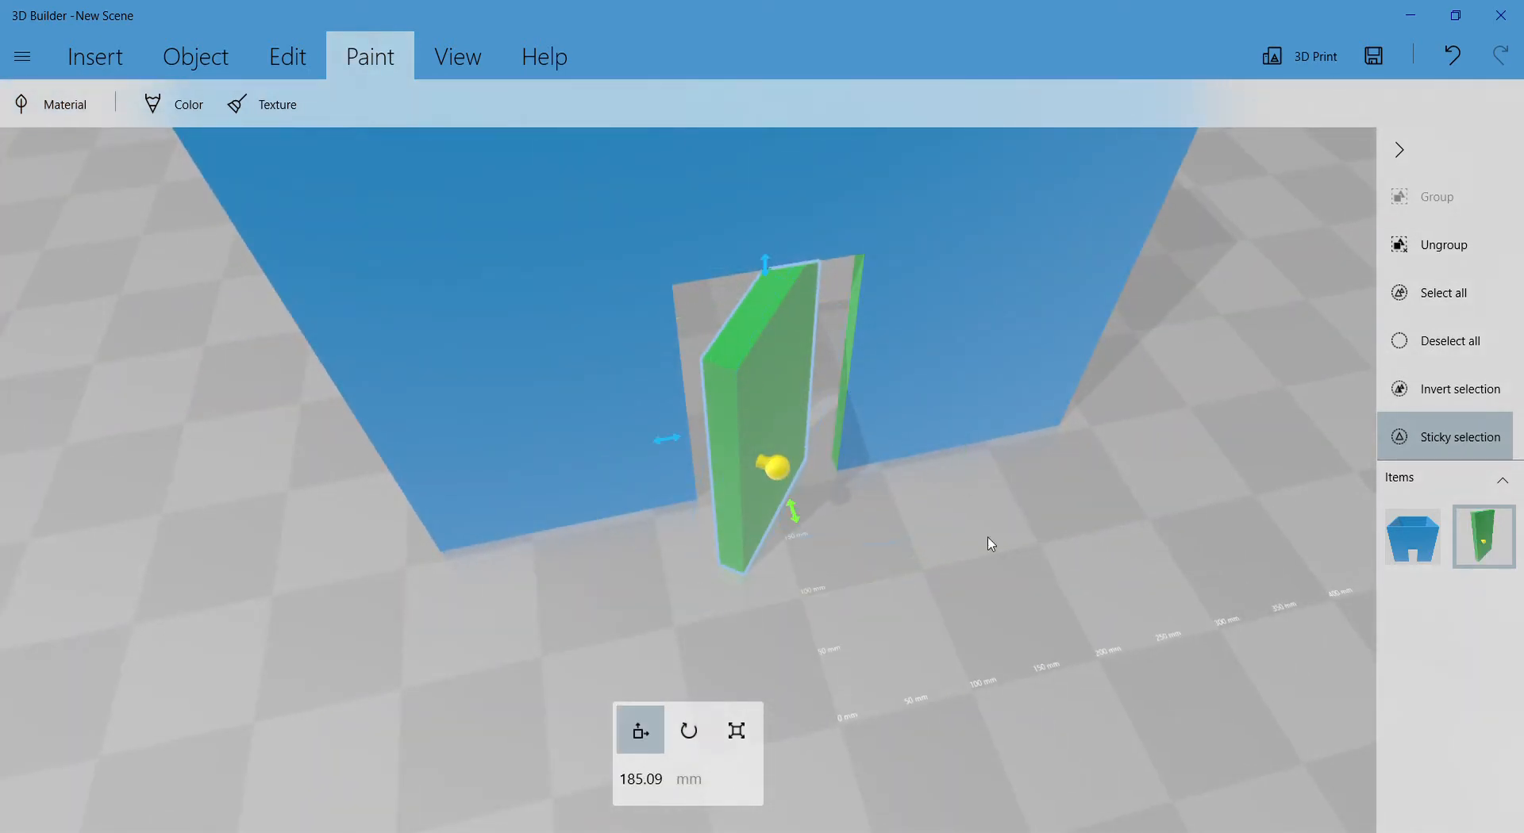
drag(804, 520, 817, 563)
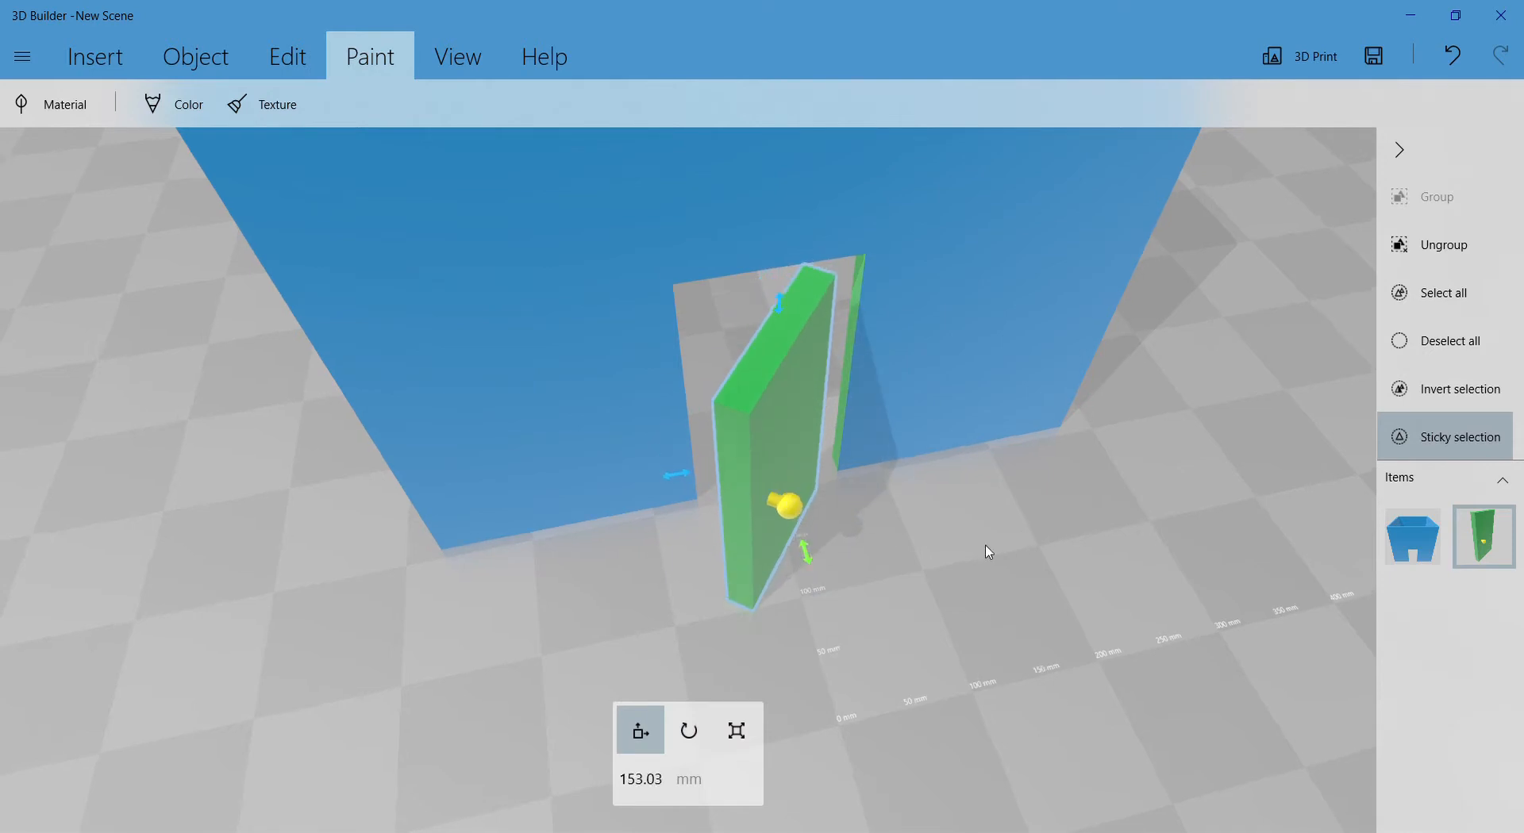
drag(986, 551, 748, 501)
drag(697, 443, 720, 442)
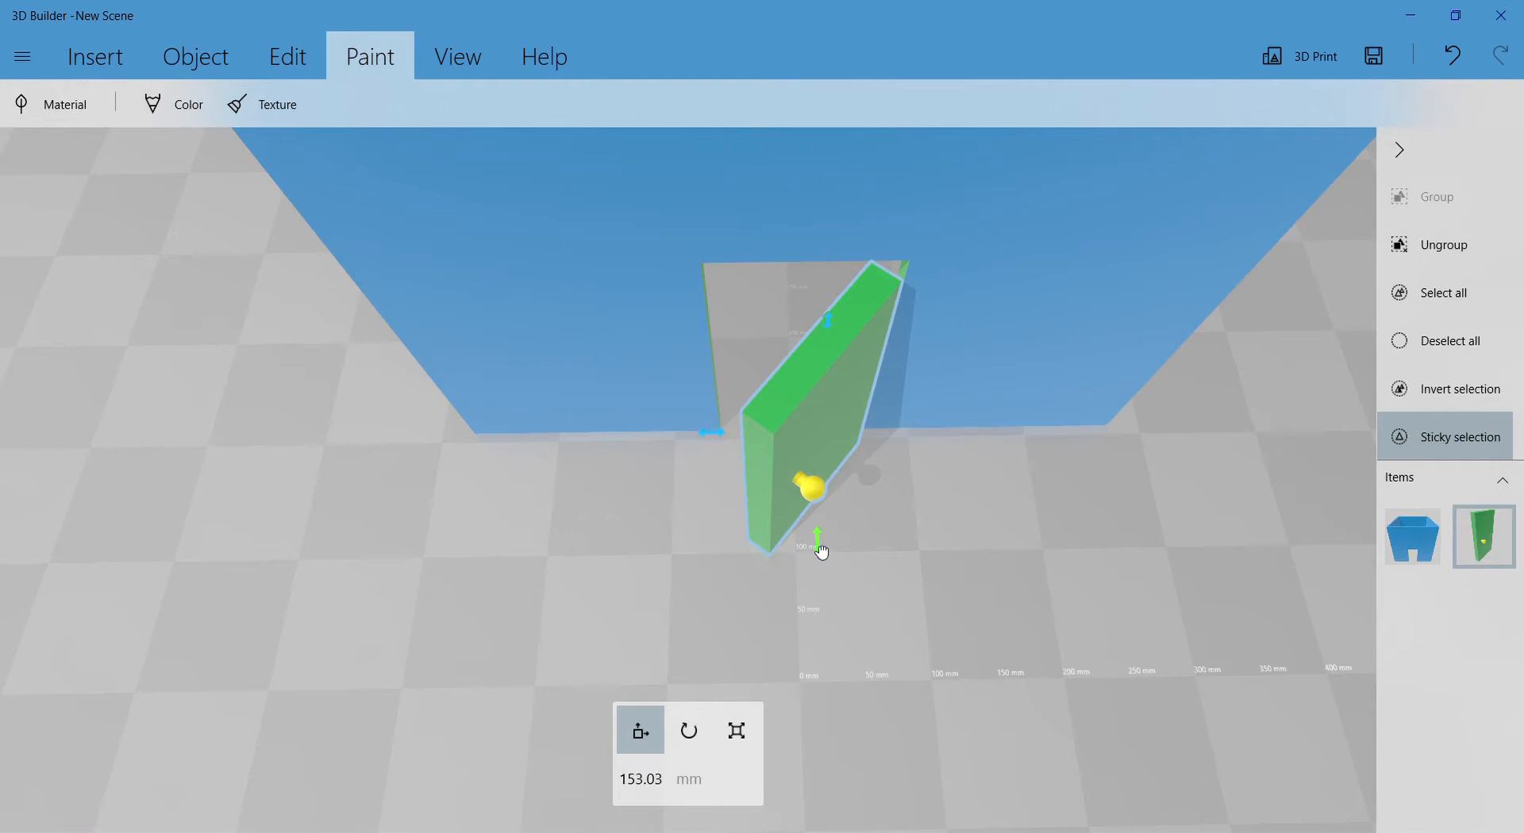
mouse_move(820, 549)
mouse_down()
mouse_move(817, 506)
mouse_move(819, 522)
mouse_up()
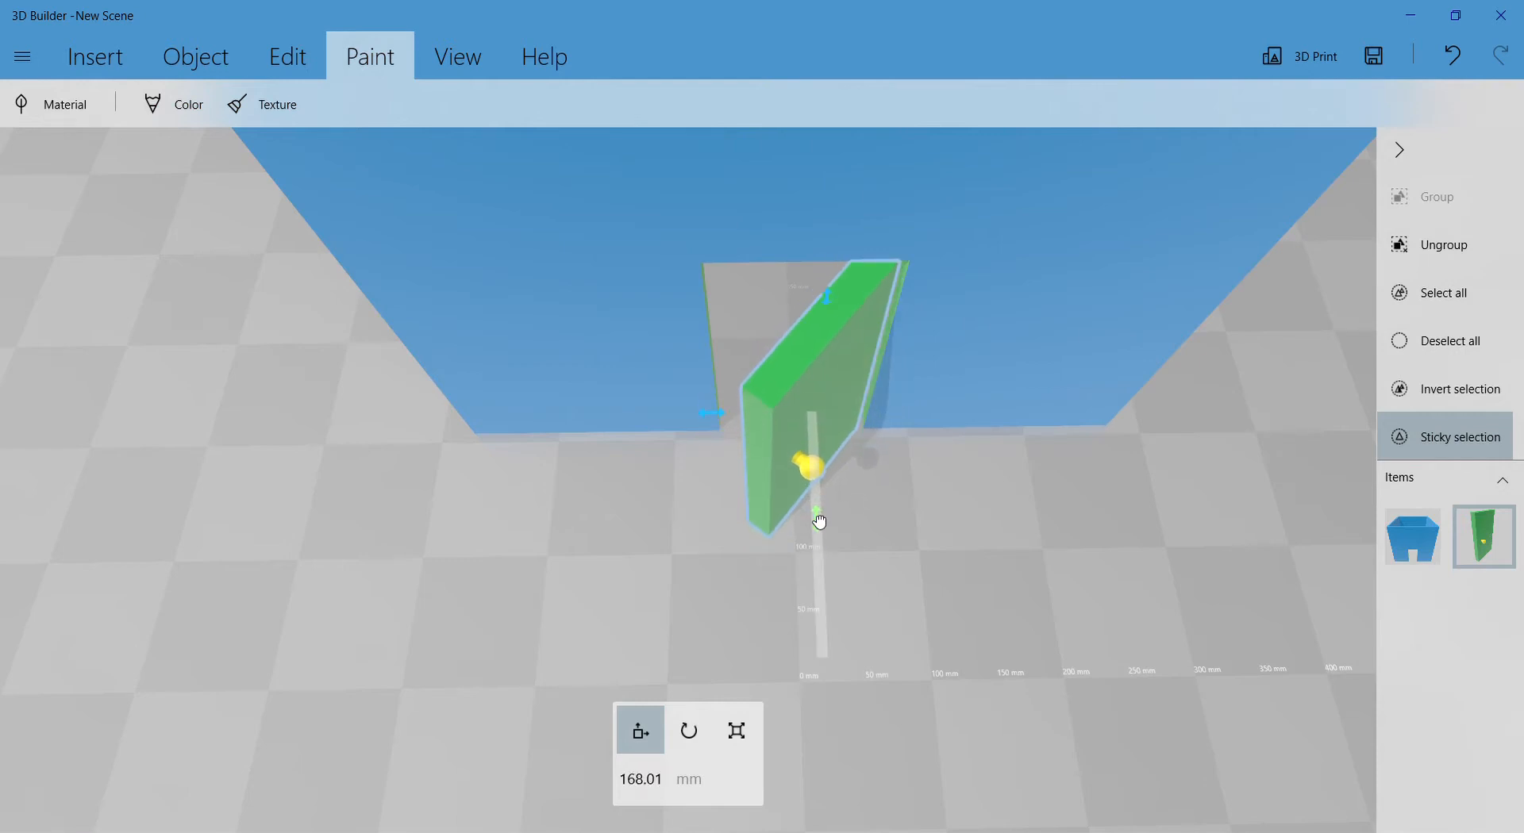
drag(720, 419, 718, 418)
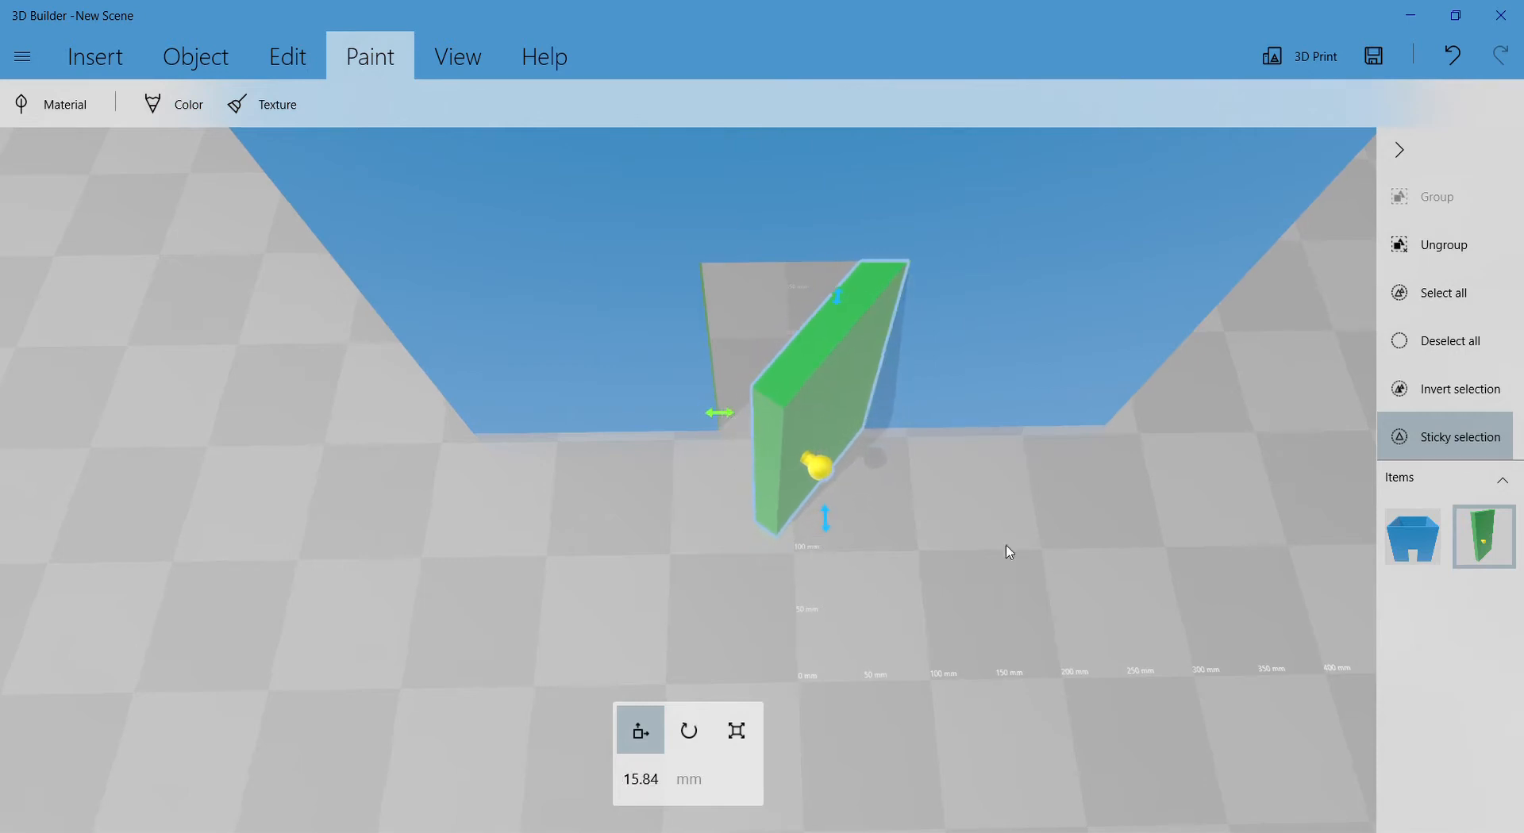
scroll(1015, 550, up, 5)
scroll(1046, 564, down, 5)
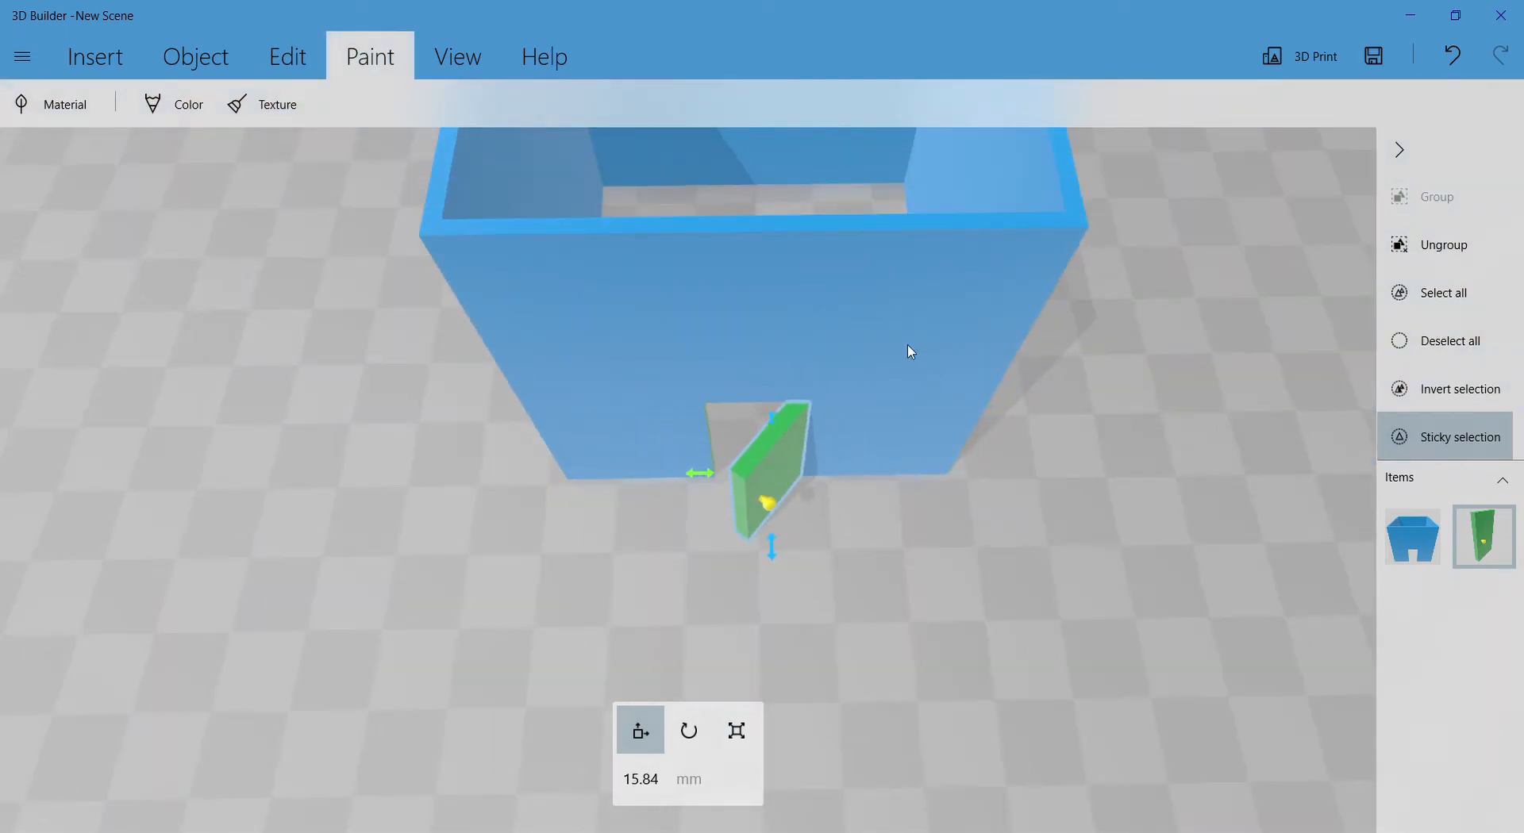
drag(976, 581, 856, 387)
click(761, 439)
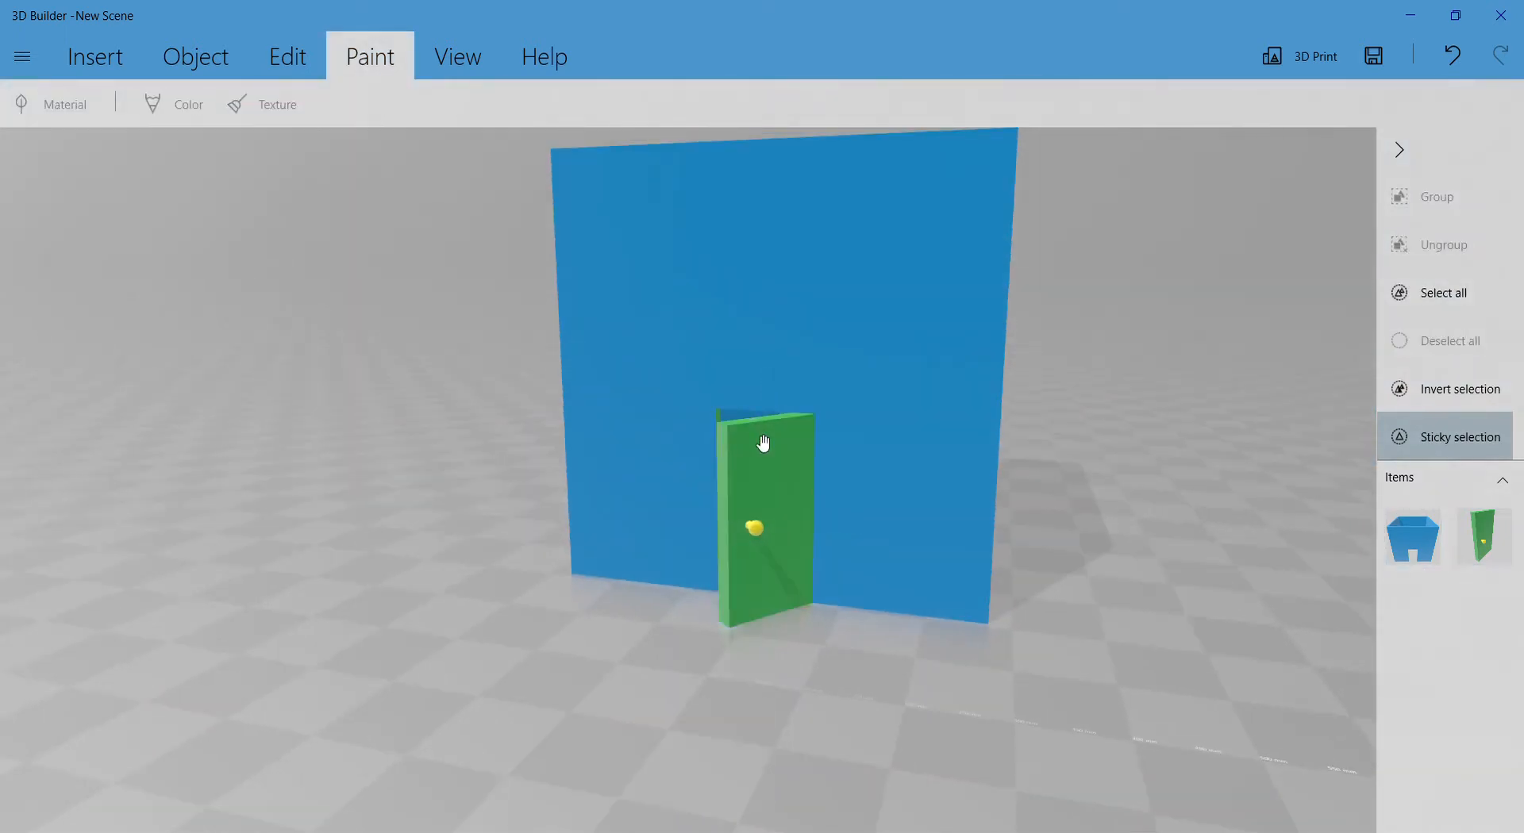
- Insert a new cube in front of the house beside the open door
drag(404, 392, 992, 321)
scroll(996, 327, down, 2)
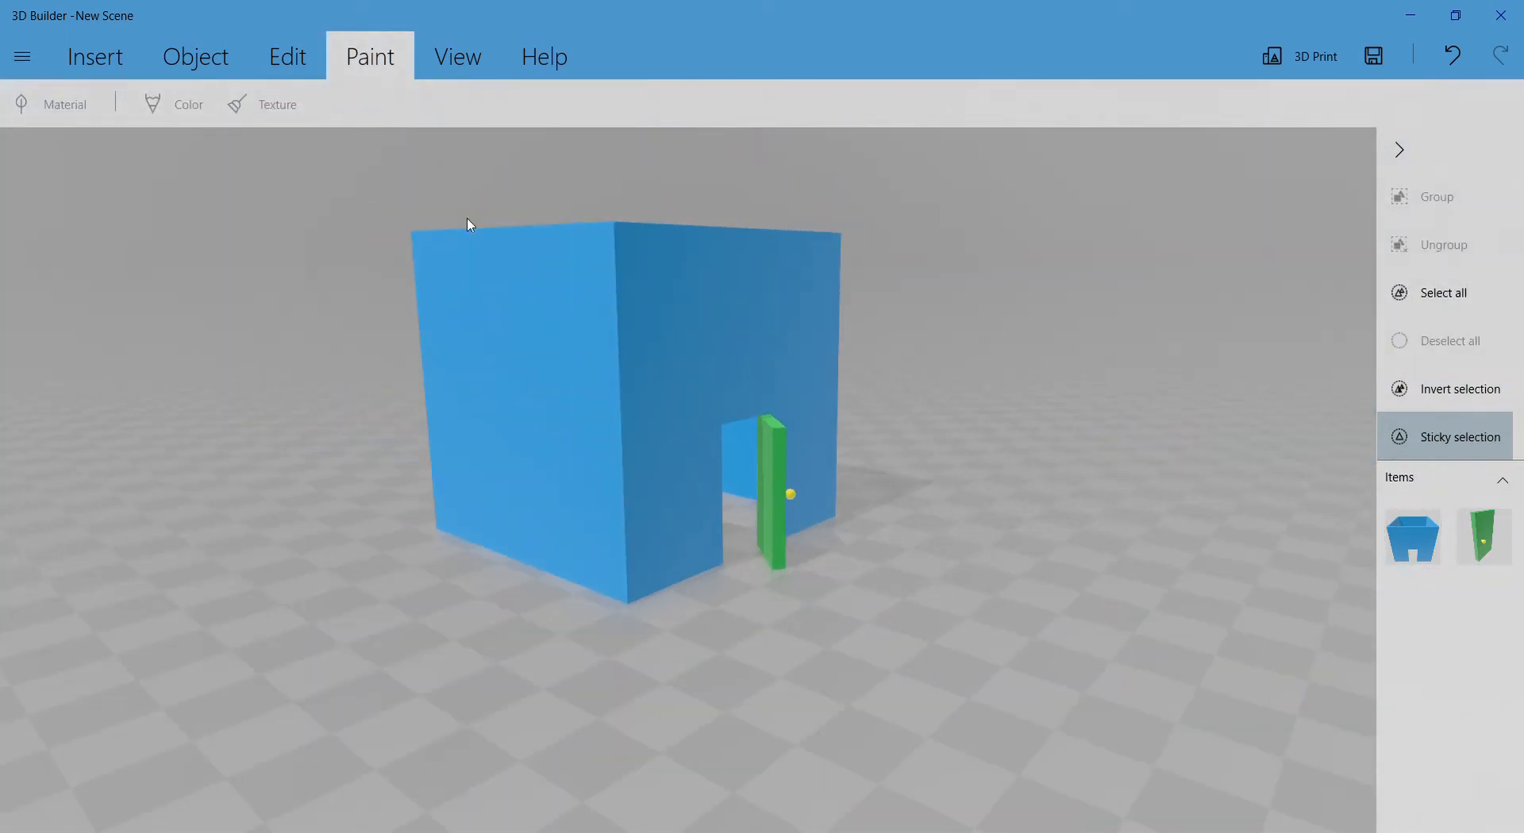
click(75, 53)
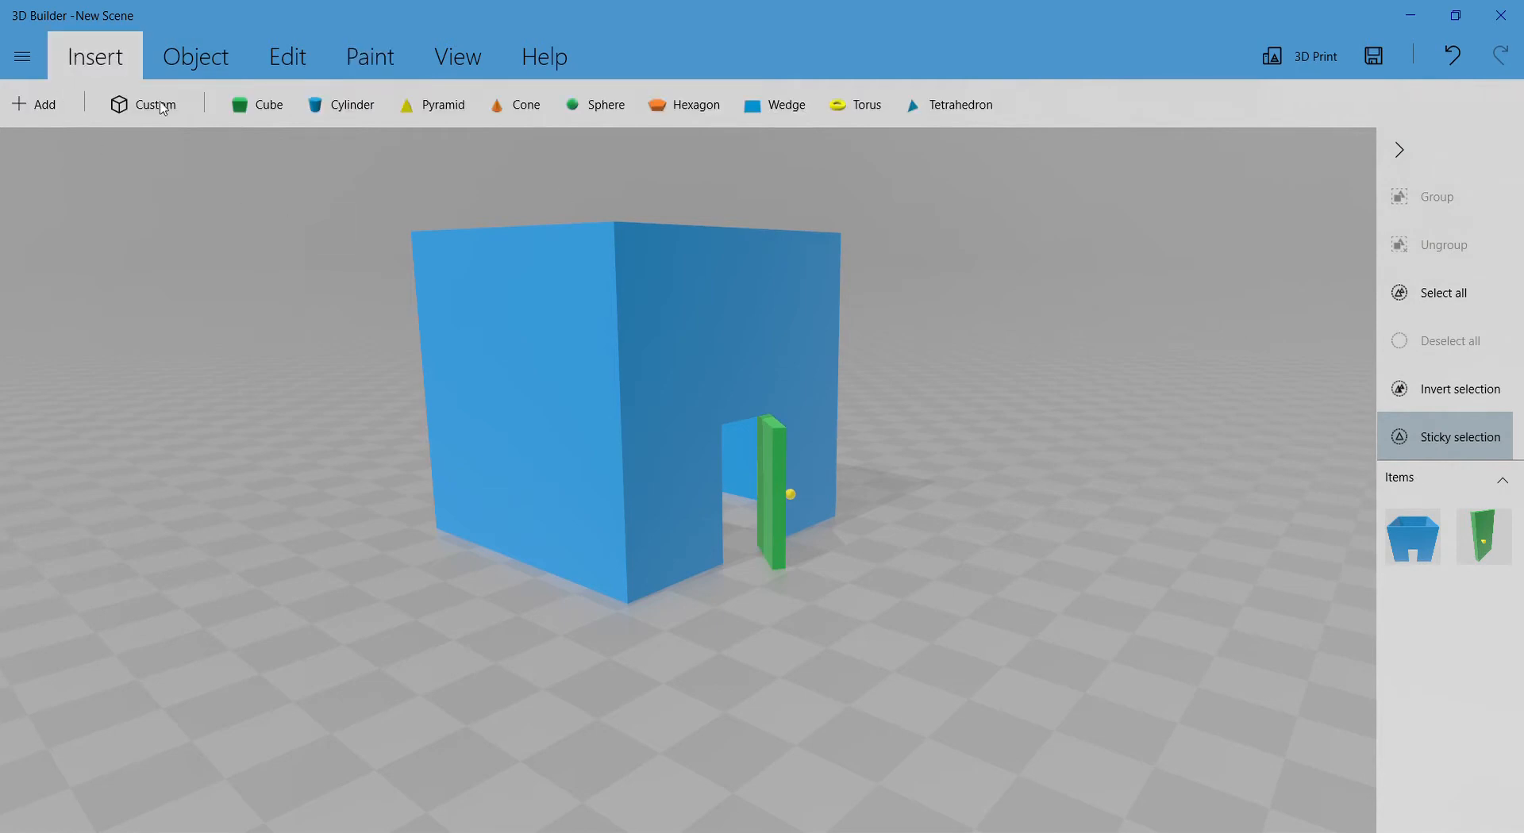
click(258, 103)
scroll(883, 382, down, 5)
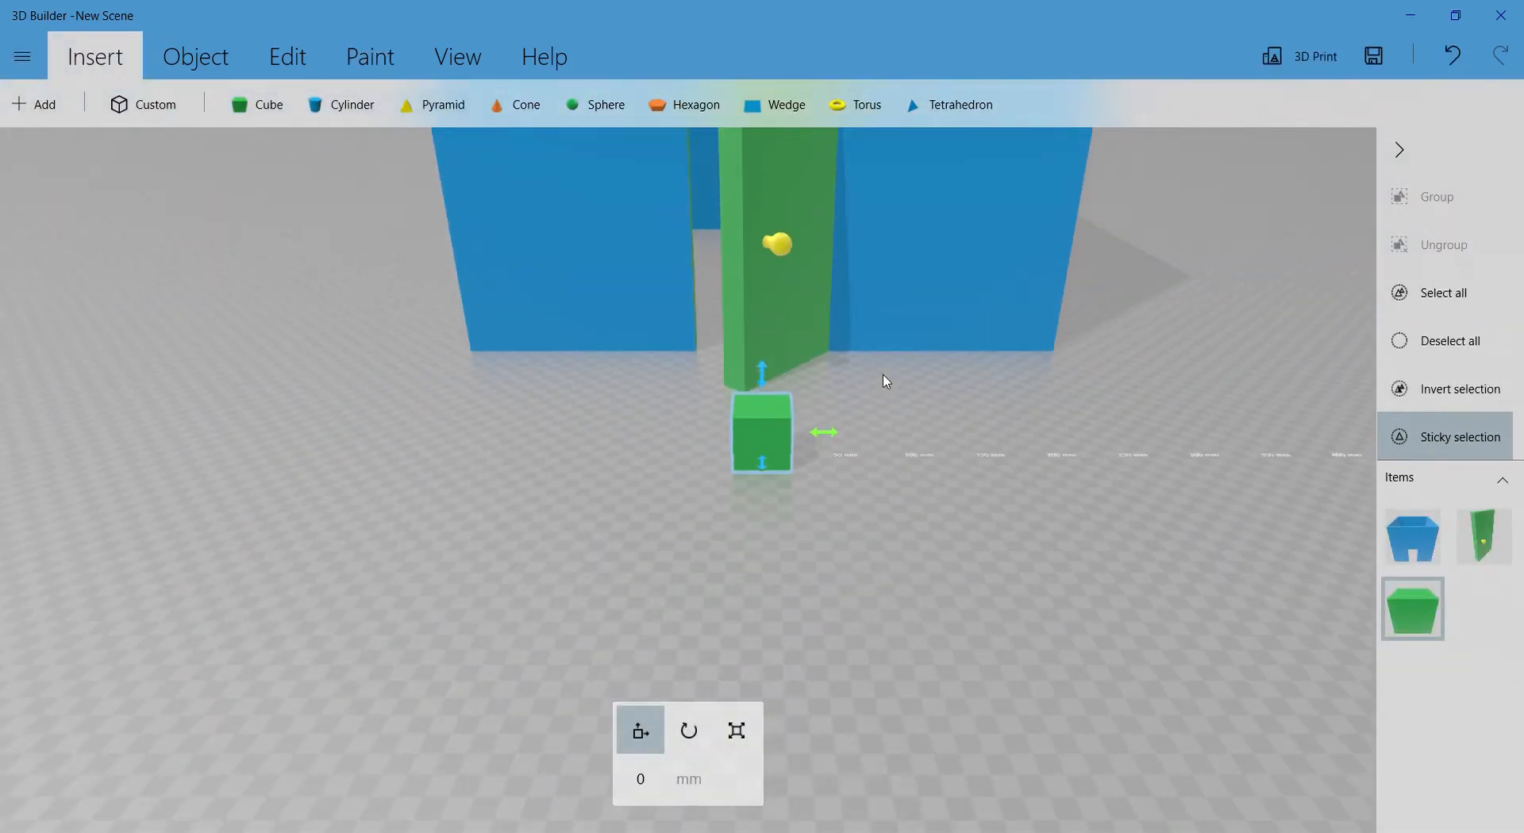
drag(803, 526, 1168, 562)
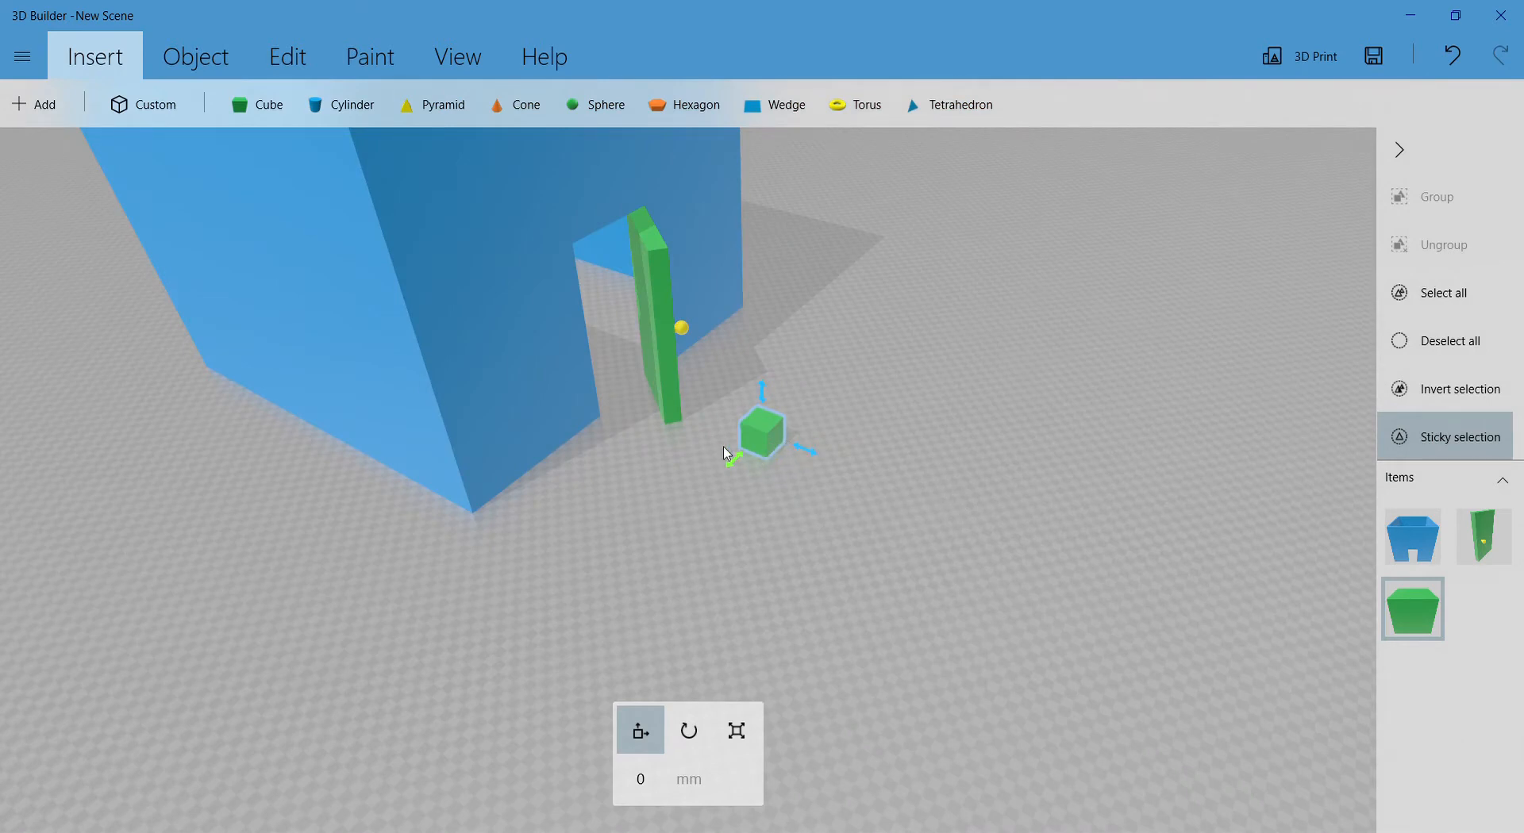
- Scale up the new cube and stretch it sideways into a long bar about 890 mm long
key(s)
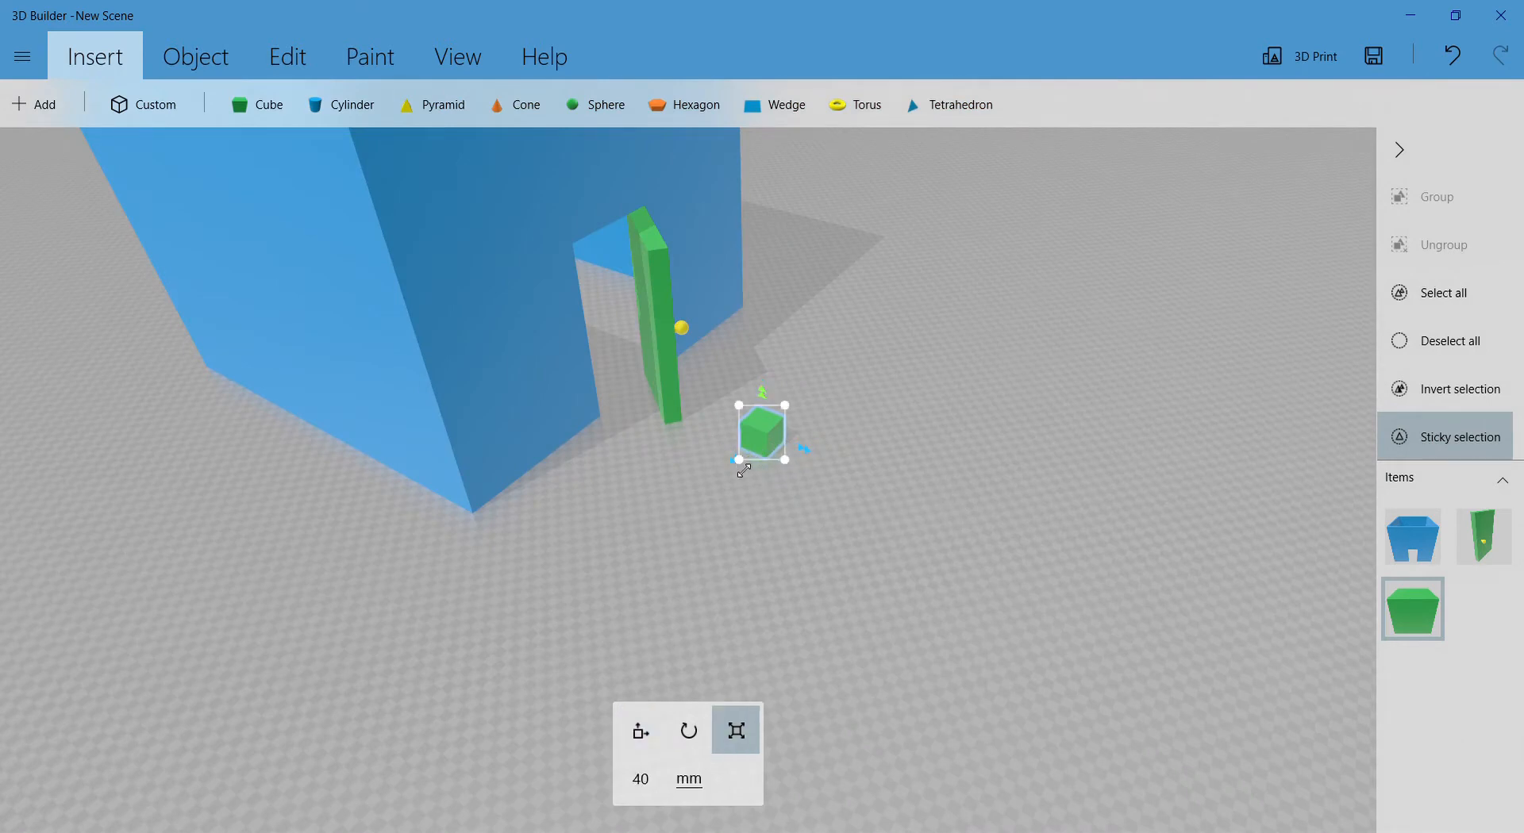
drag(744, 470, 671, 538)
drag(784, 323, 925, 384)
drag(718, 458, 374, 693)
right_drag(595, 500, 792, 450)
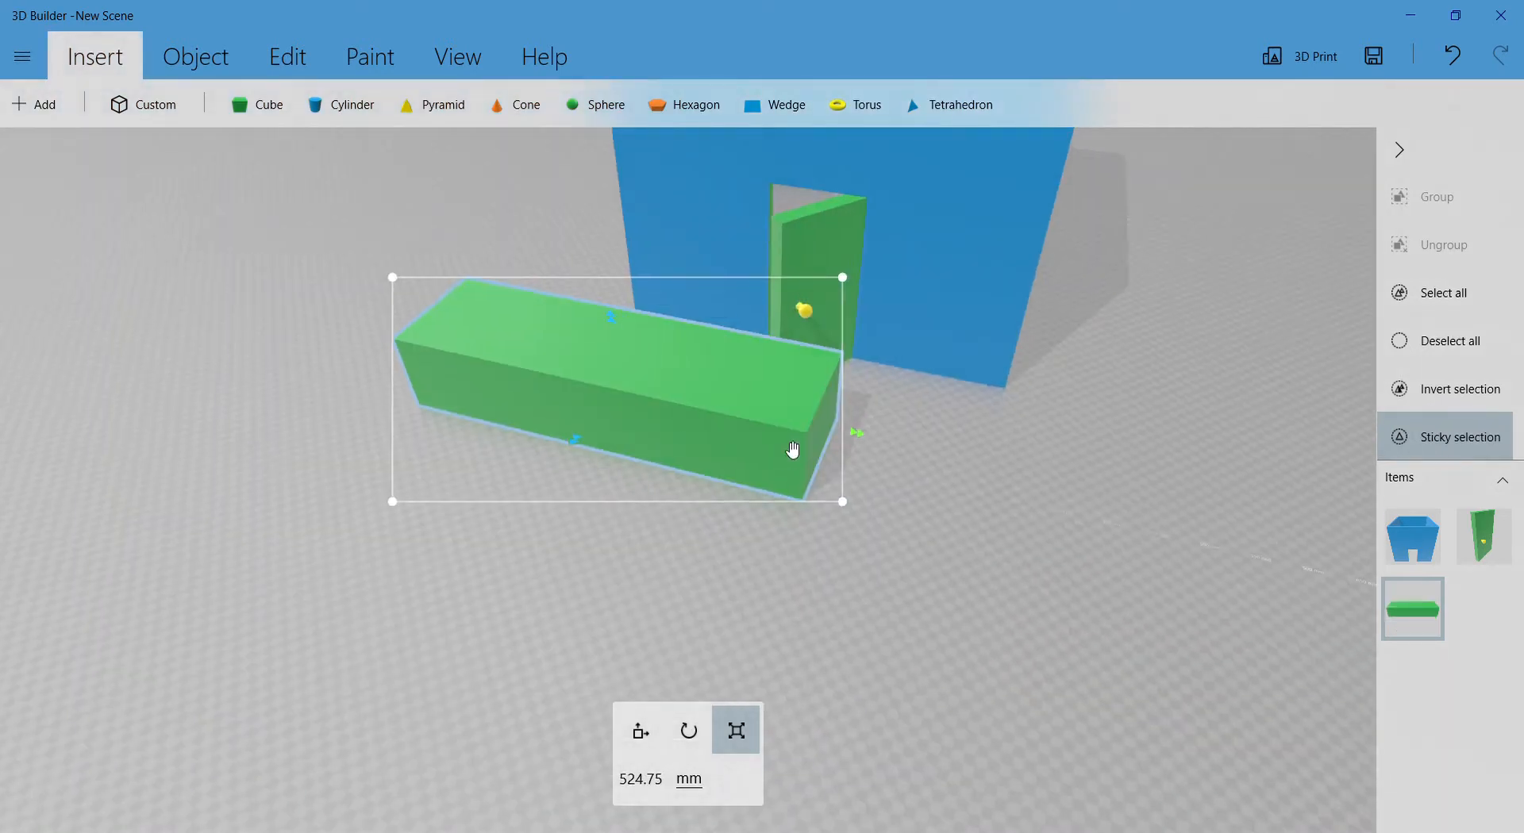
drag(854, 437, 1223, 481)
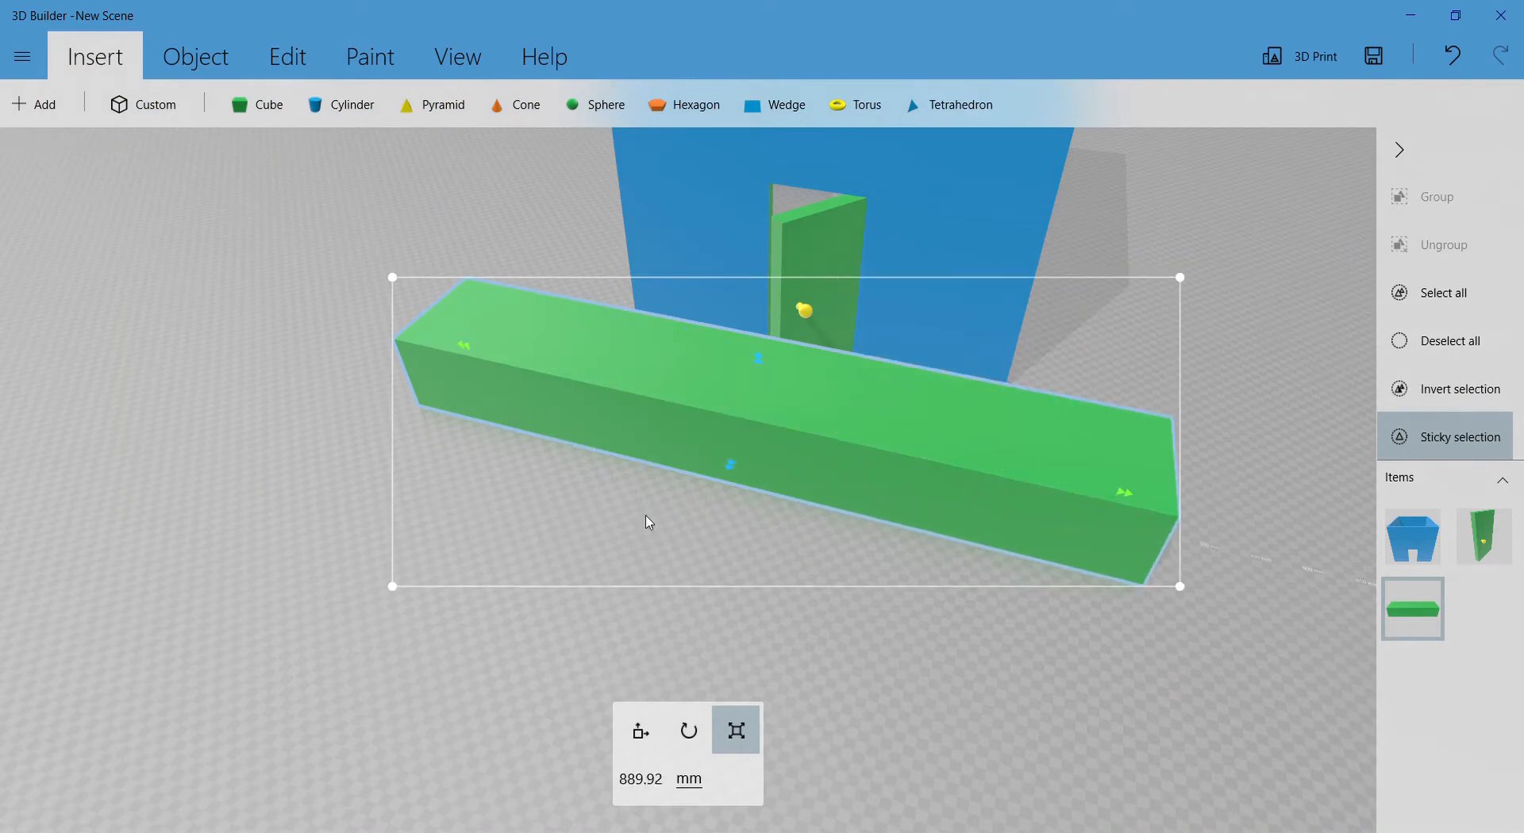
- Move the long bar through the house's side walls to a depth of about 505 mm and a height of about 344 mm
drag(646, 521, 1192, 499)
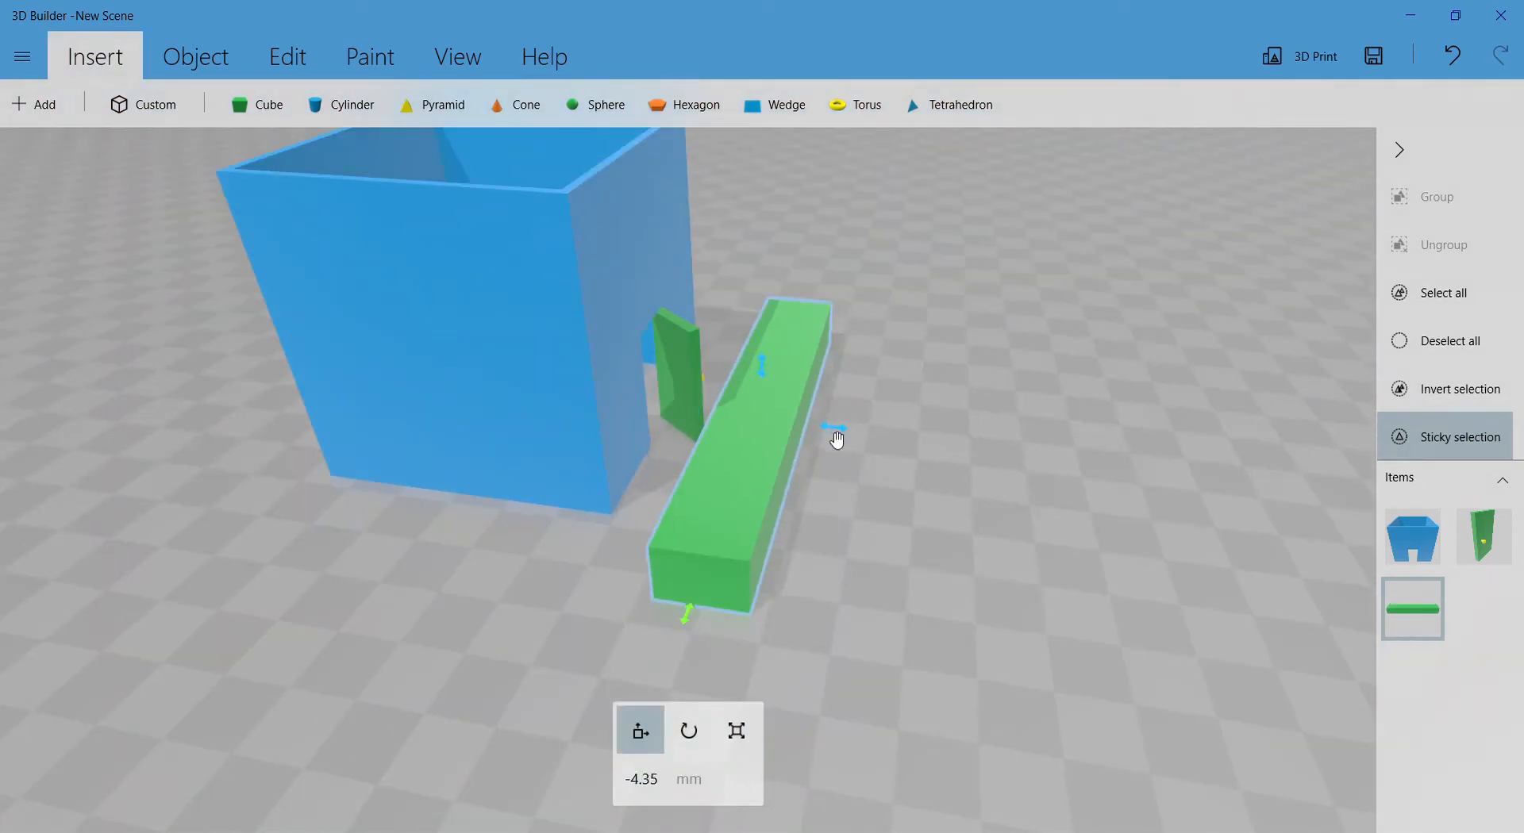
drag(836, 440, 585, 408)
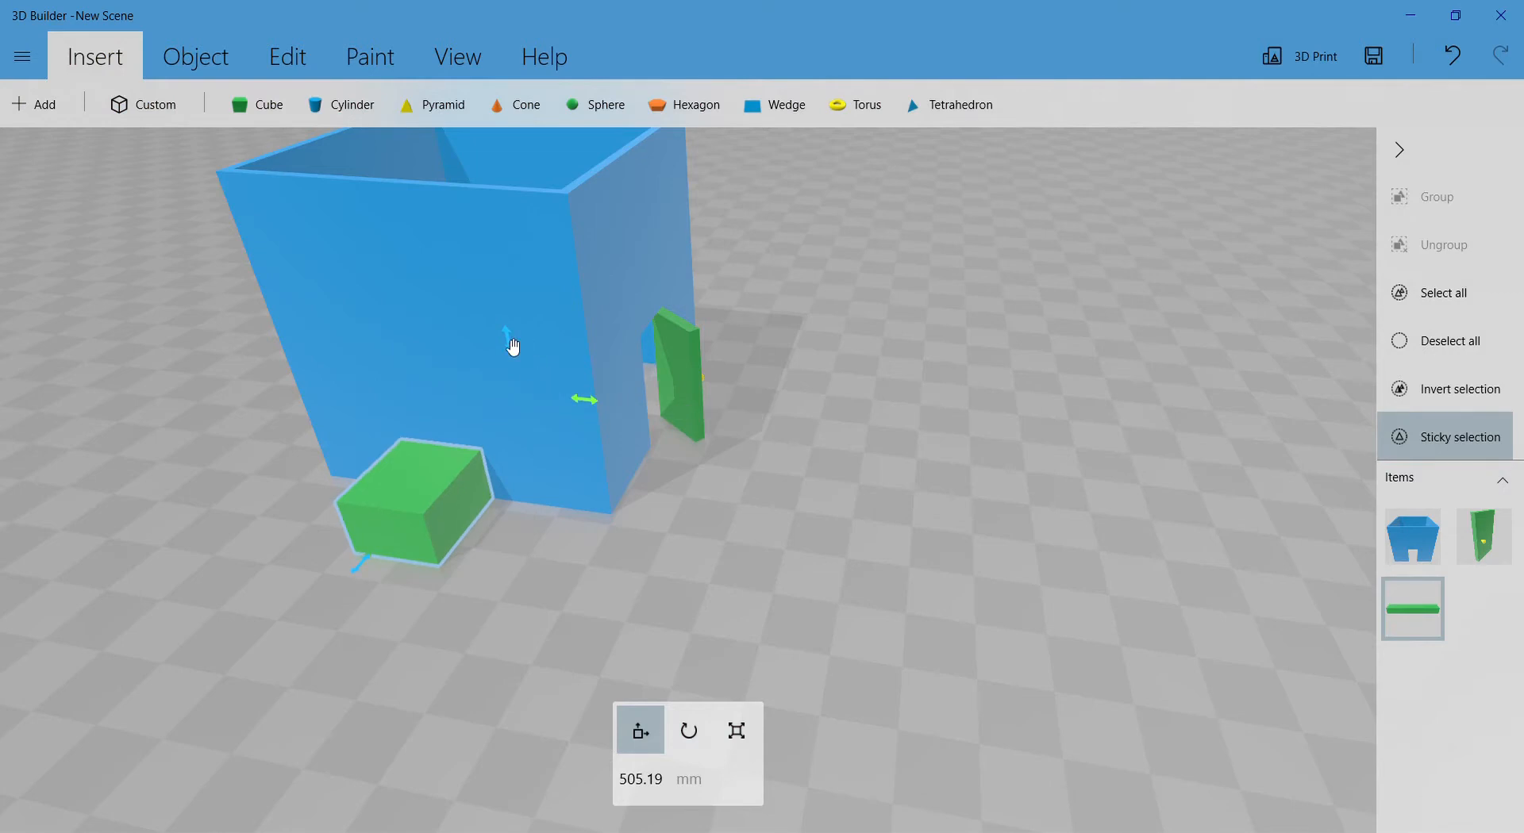
drag(513, 347, 486, 202)
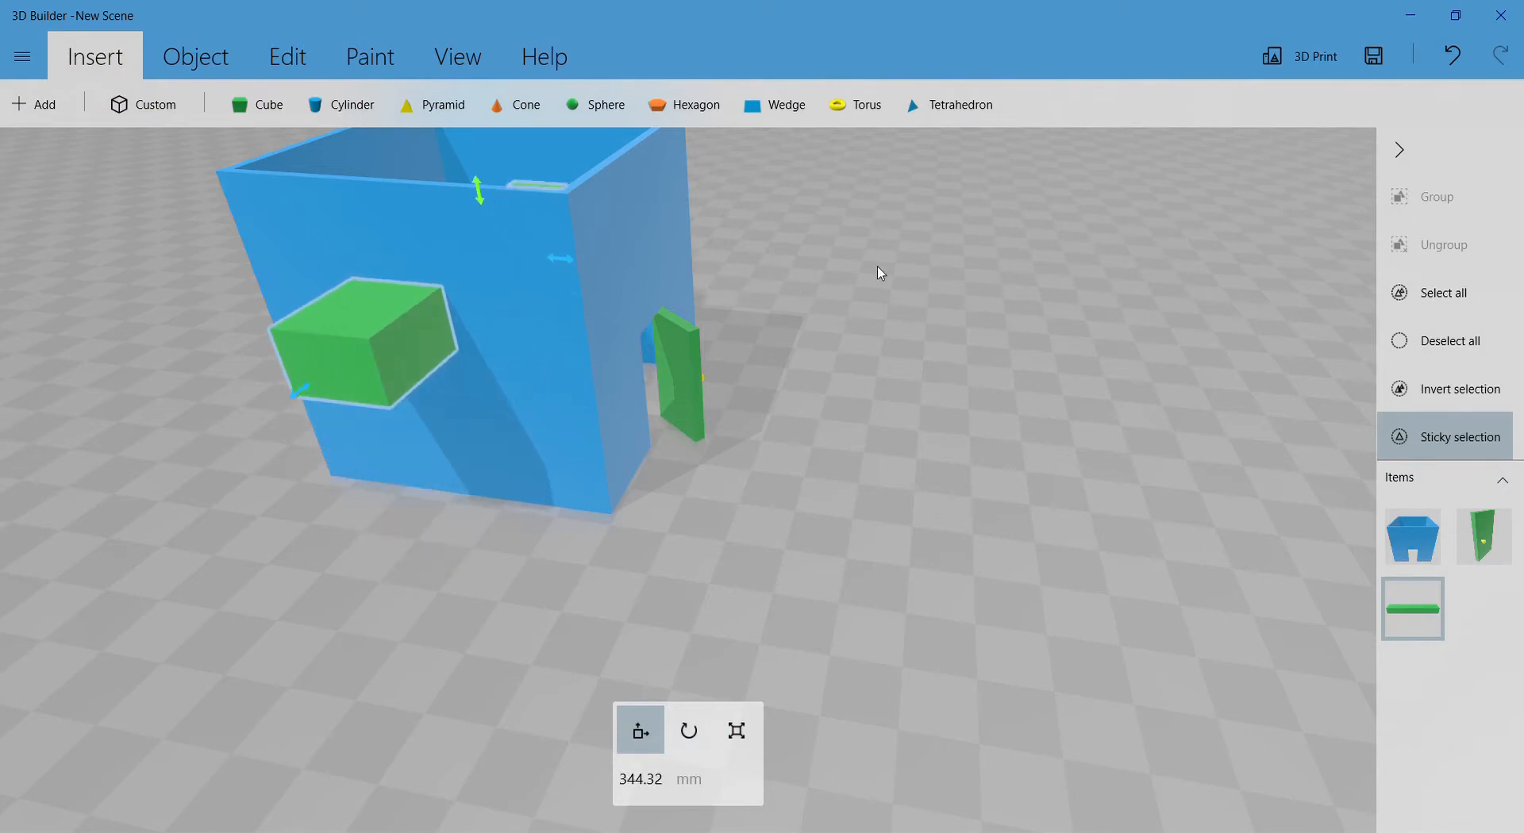
right_drag(881, 273, 714, 198)
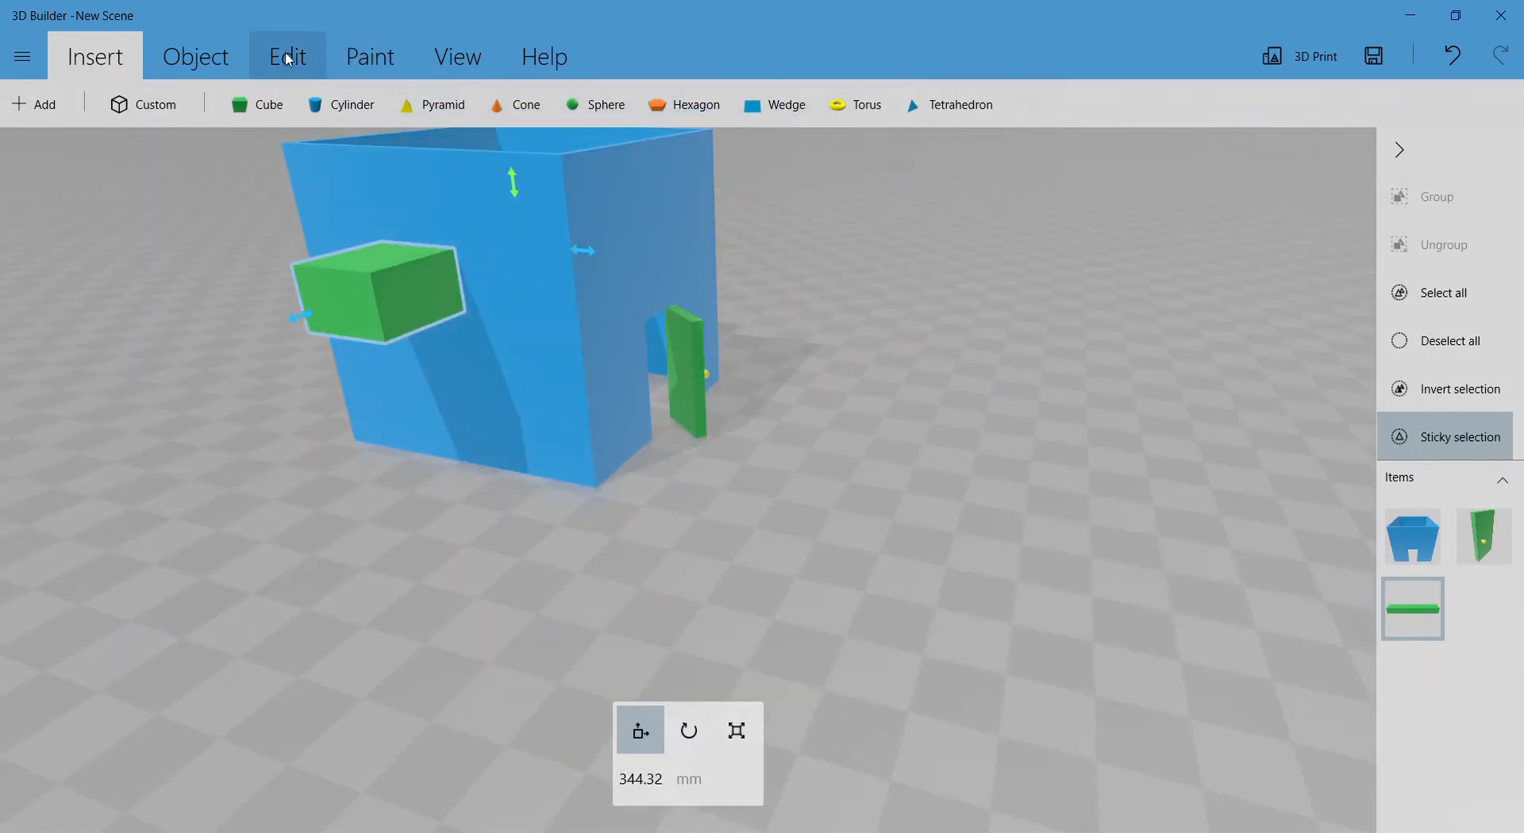
- Subtract the bar from the house to cut window openings in both side walls
click(288, 58)
click(718, 105)
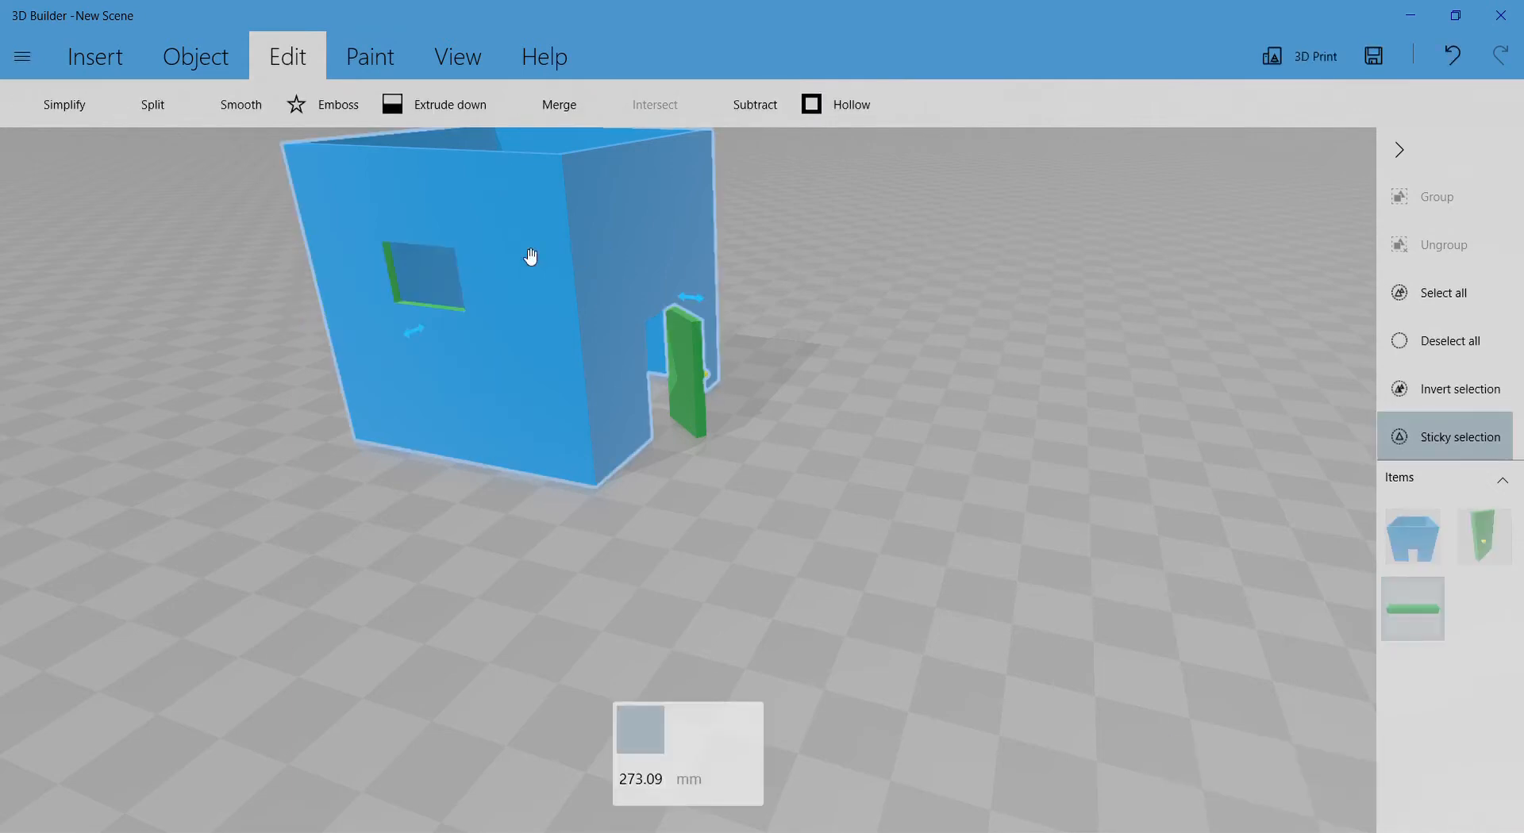
right_drag(861, 378, 627, 498)
drag(250, 465, 921, 534)
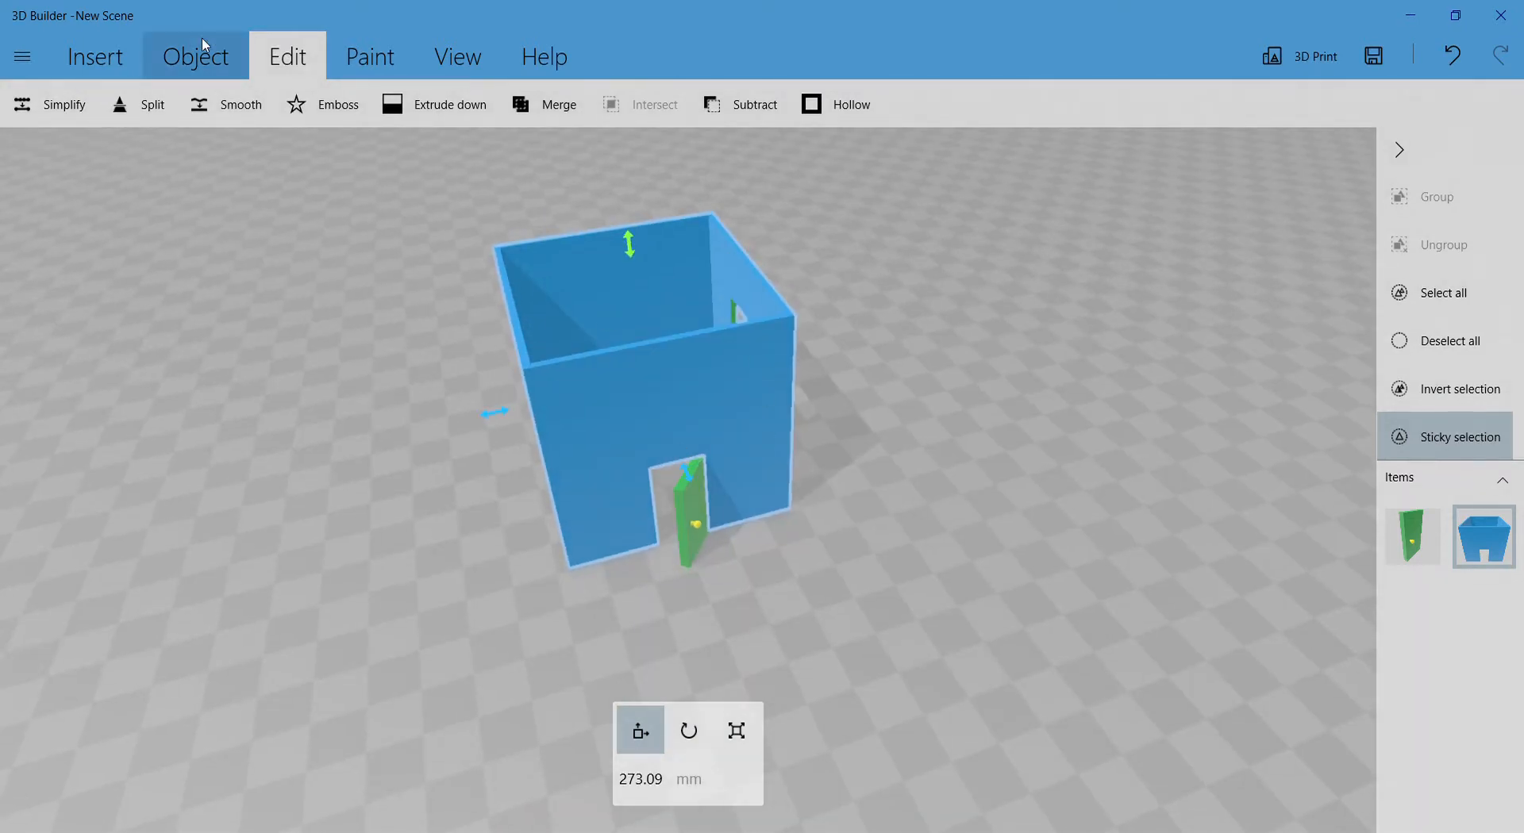
- Insert a wedge in front of the house for the roof
click(136, 45)
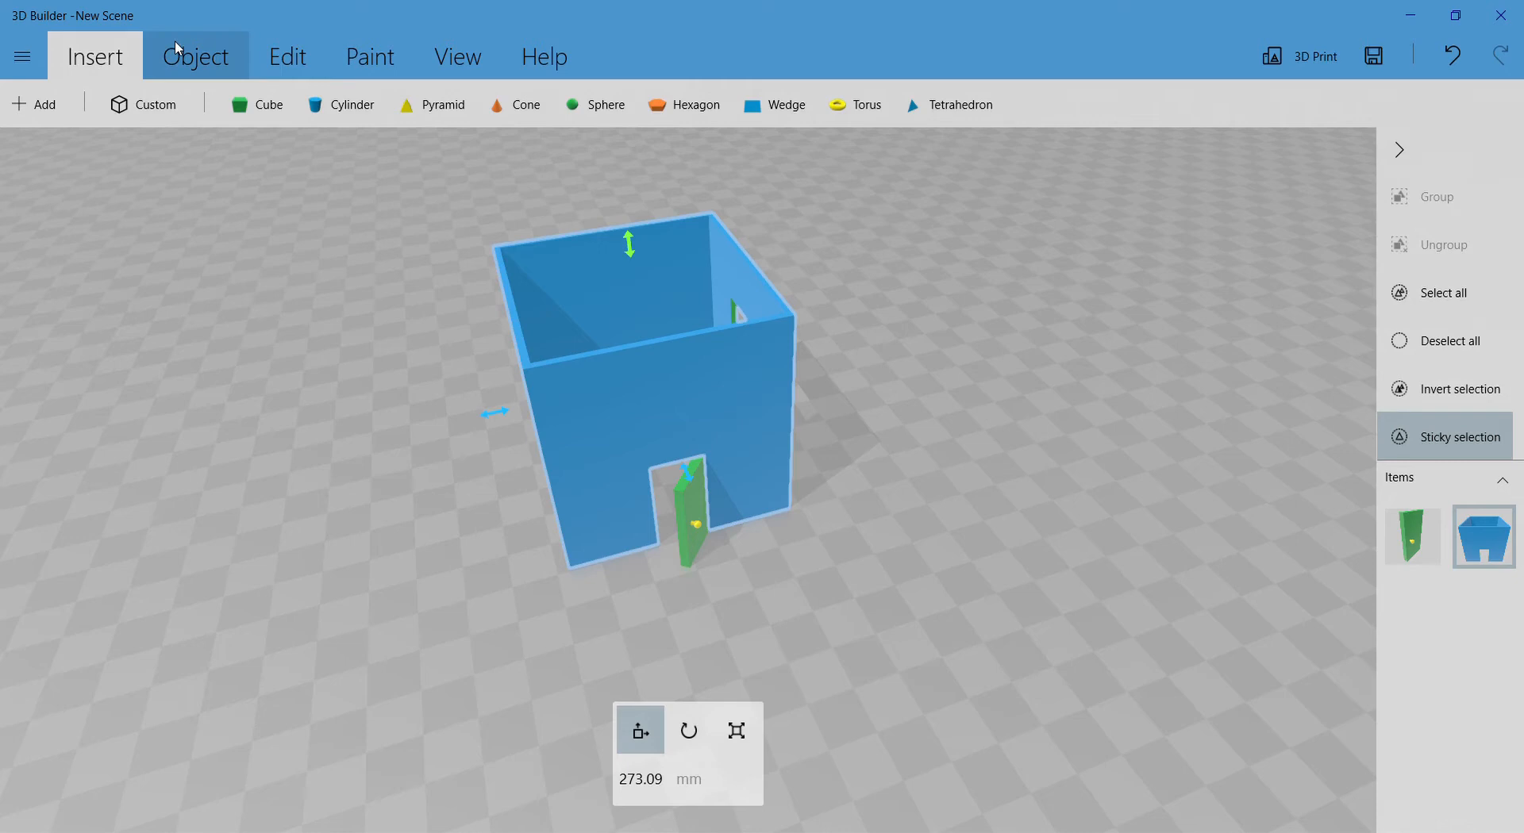
click(774, 104)
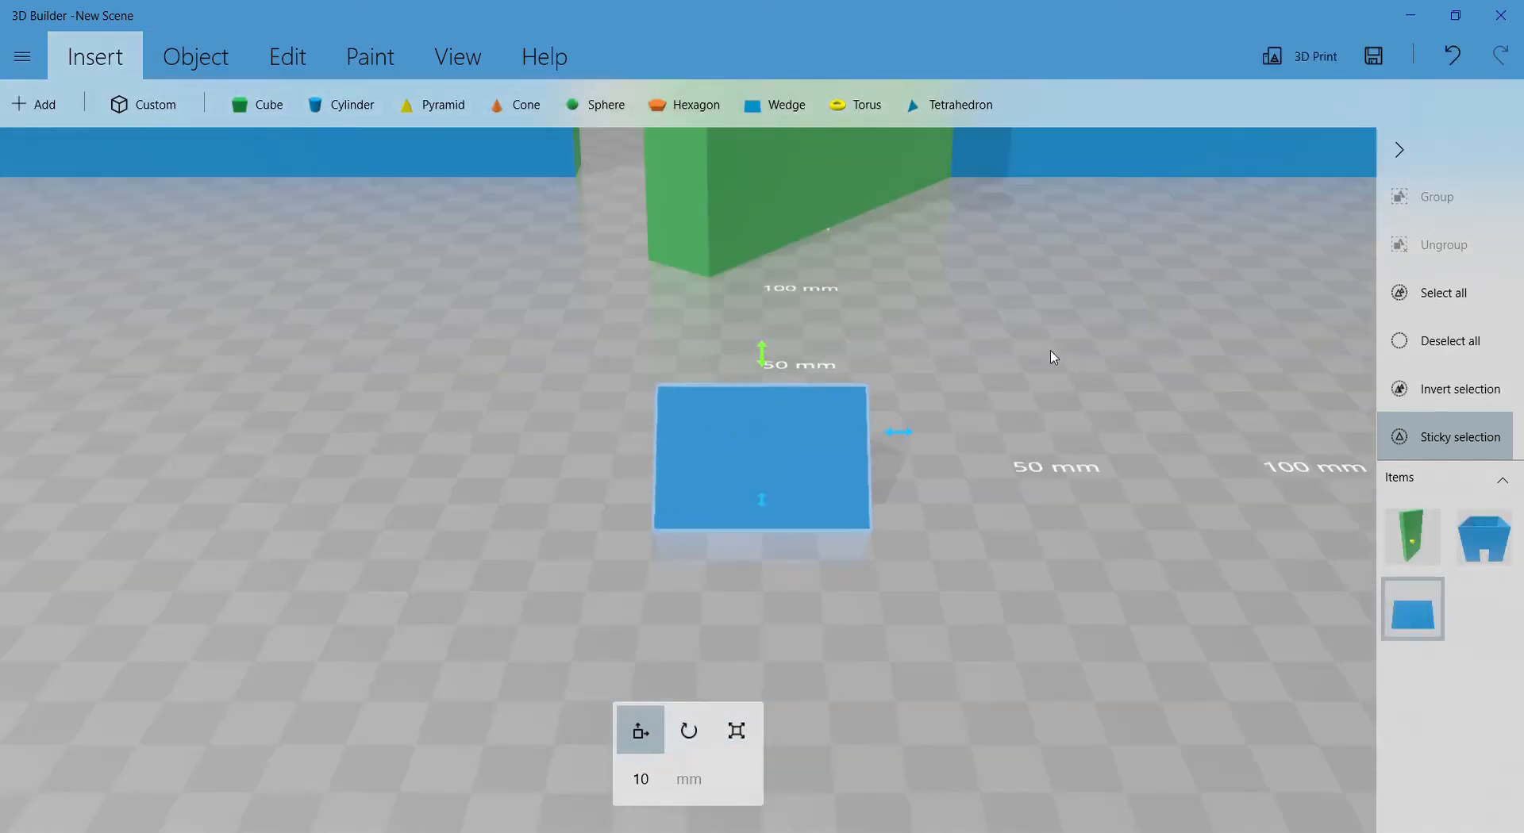
scroll(1051, 351, down, 3)
drag(500, 440, 992, 430)
scroll(943, 207, down, 4)
right_drag(942, 213, 1095, 500)
scroll(1049, 527, down, 4)
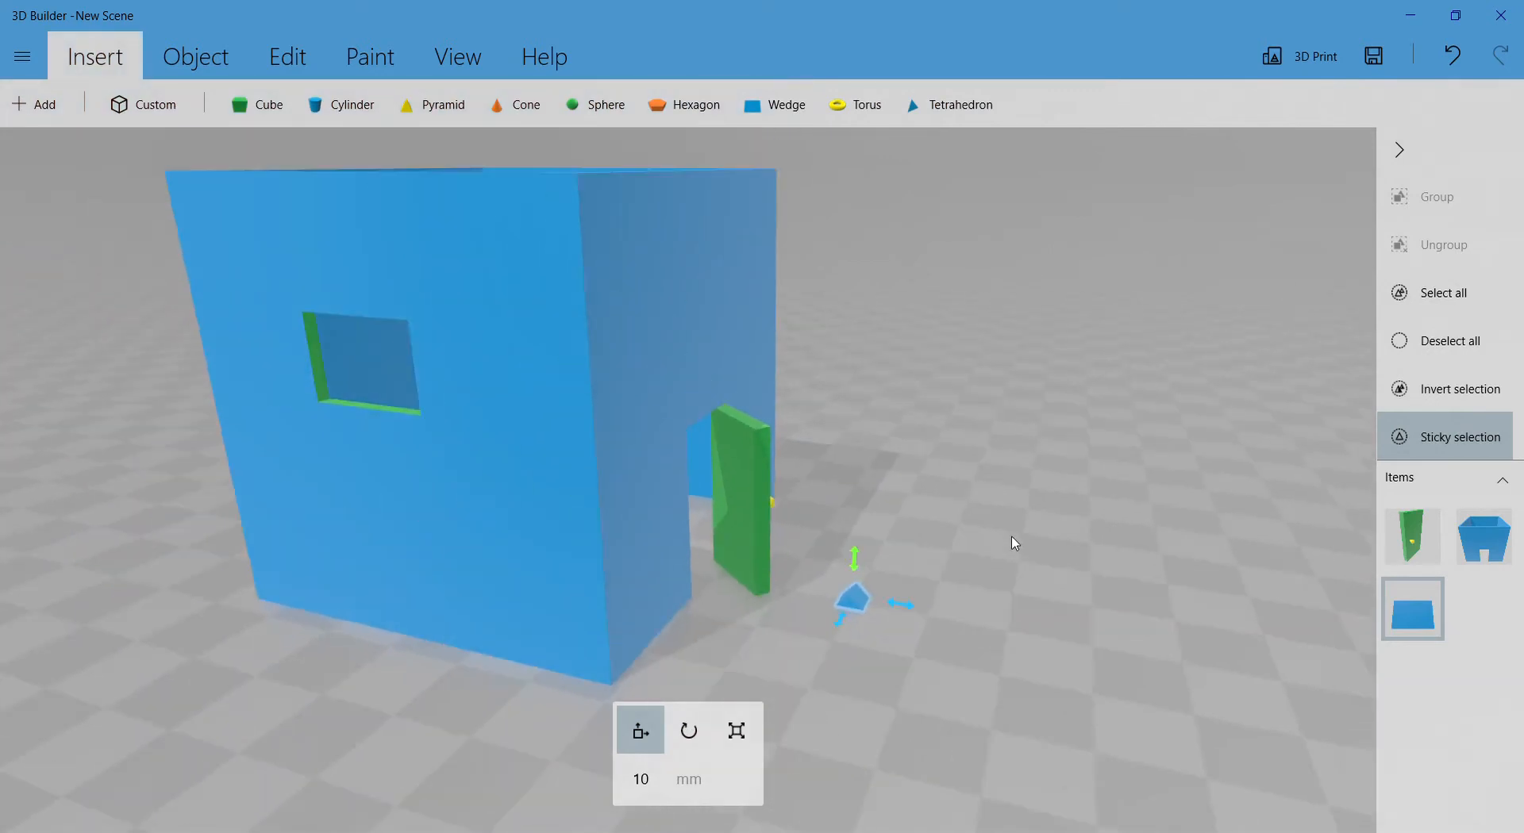
- Scale the wedge up to roof size, about 537 mm along its ridge, and deselect it
key(s)
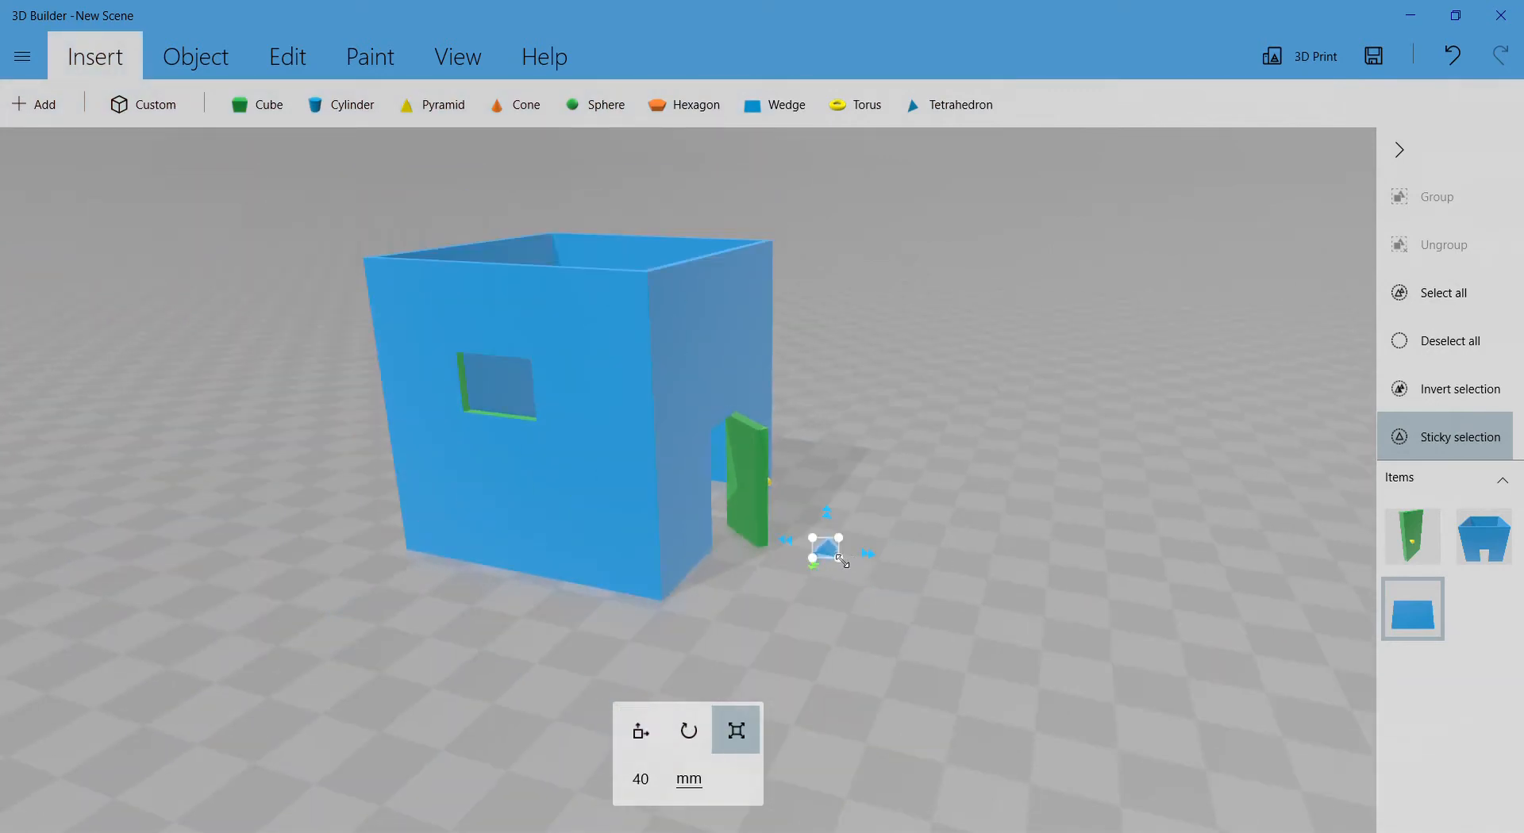
drag(841, 562, 992, 684)
drag(1163, 592, 775, 612)
click(643, 776)
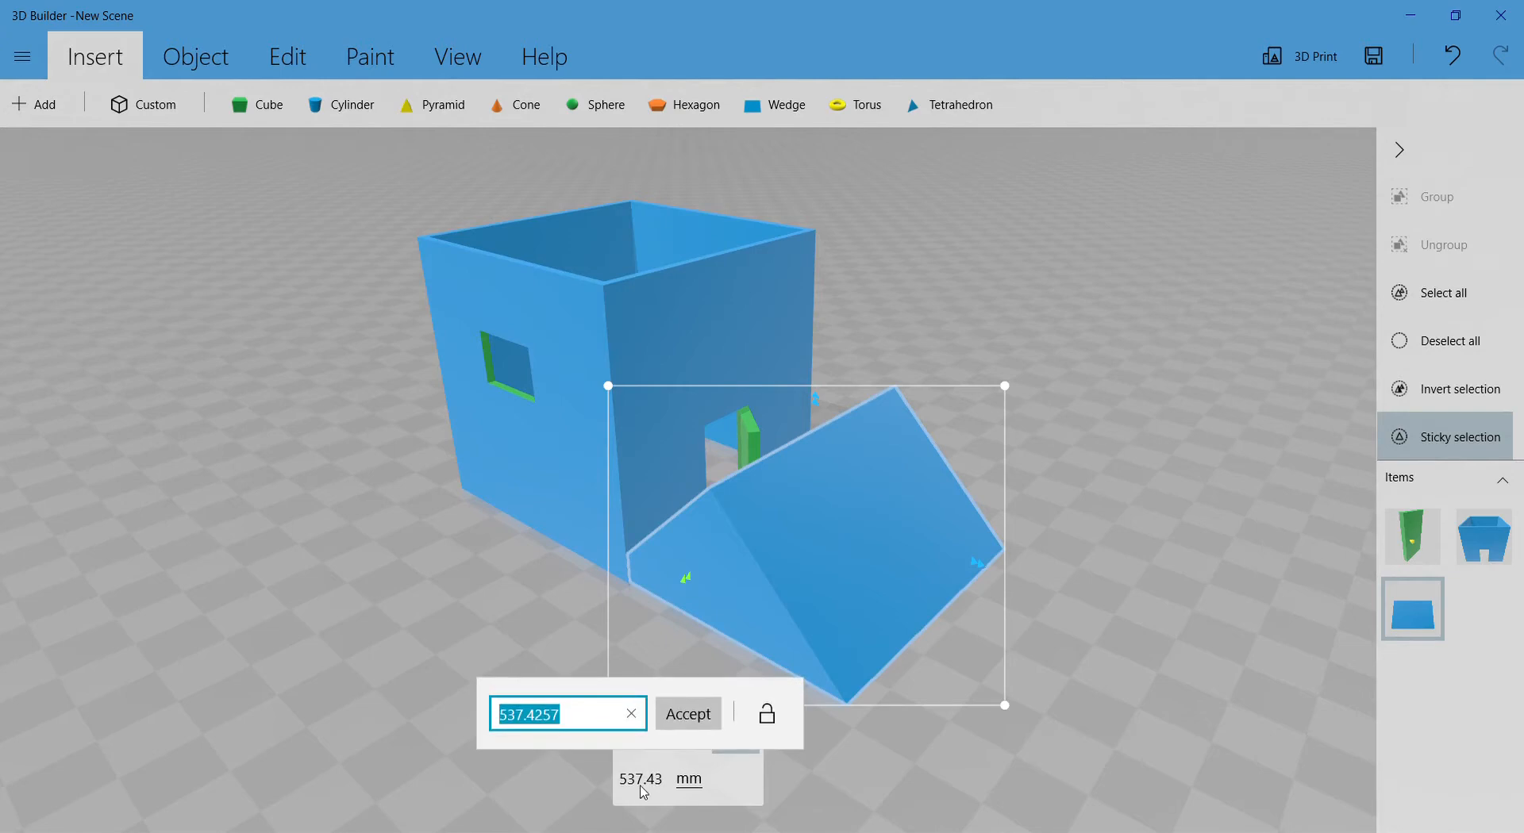
click(1050, 706)
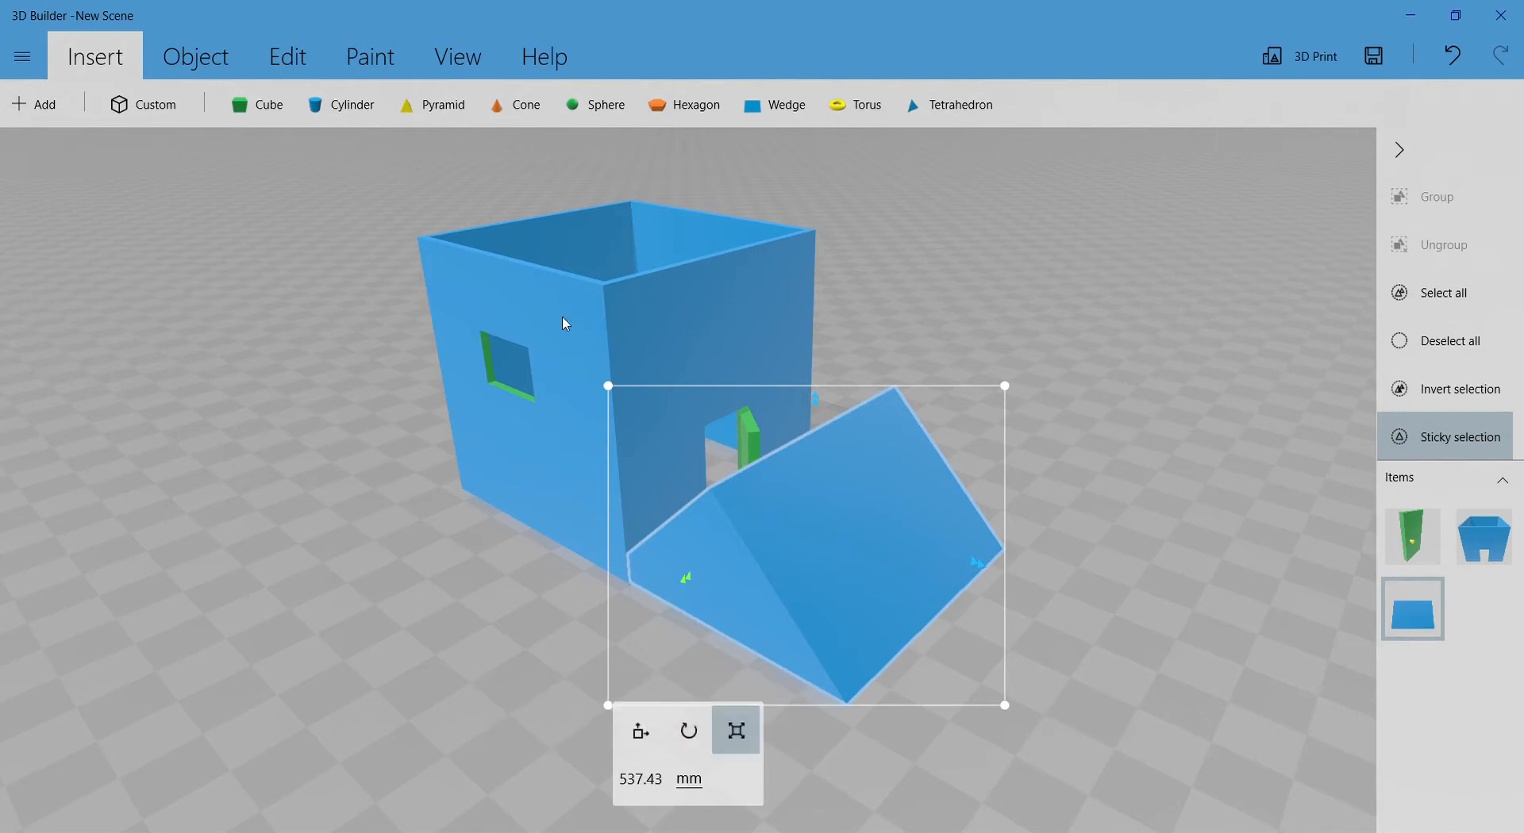
click(967, 607)
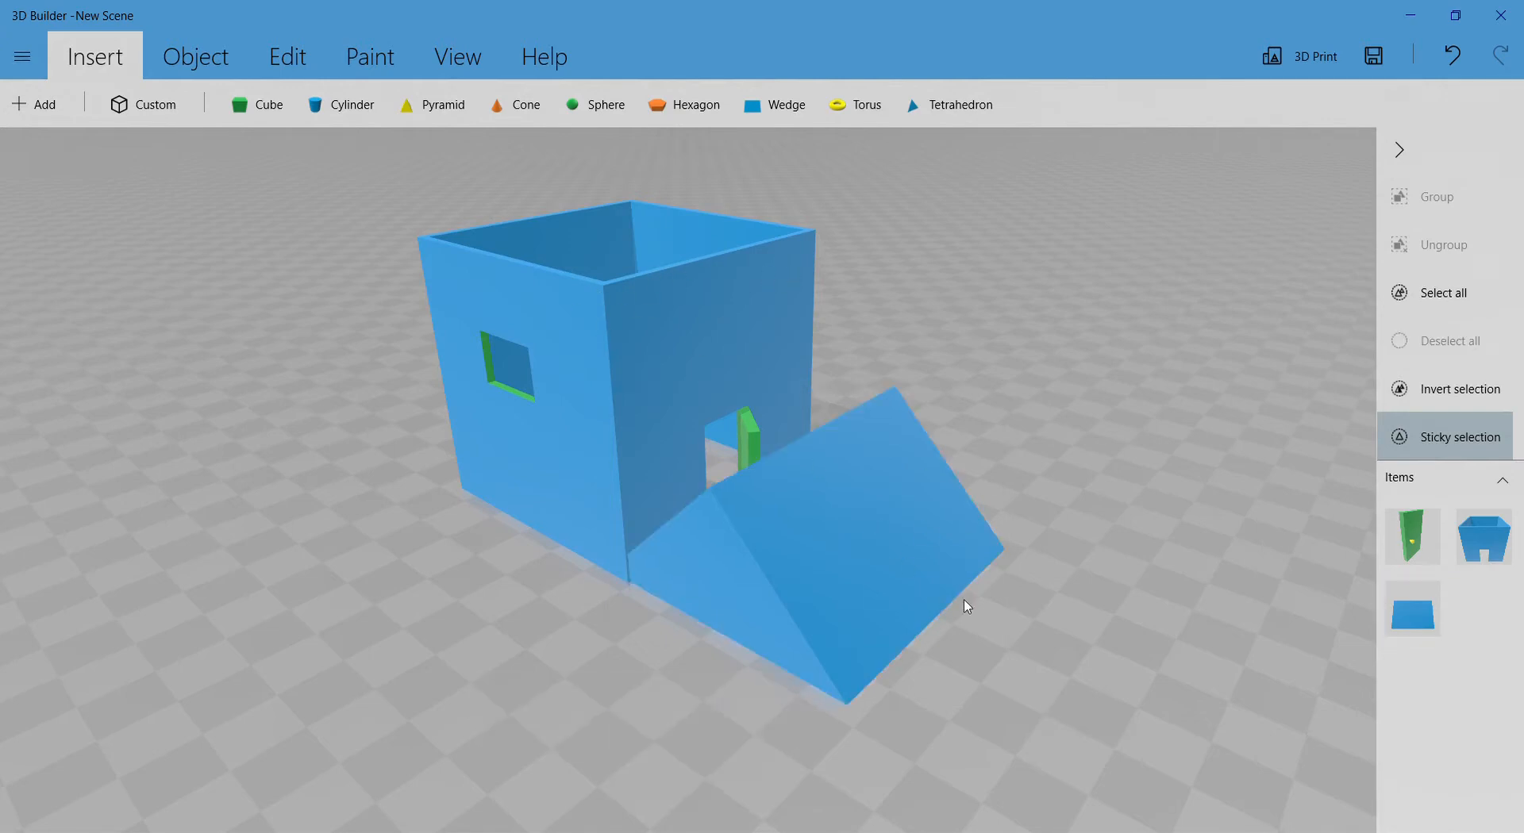
- Select the roof wedge, move it back to a depth of about 460 mm, and raise it onto the top of the walls
click(860, 544)
drag(976, 571, 755, 505)
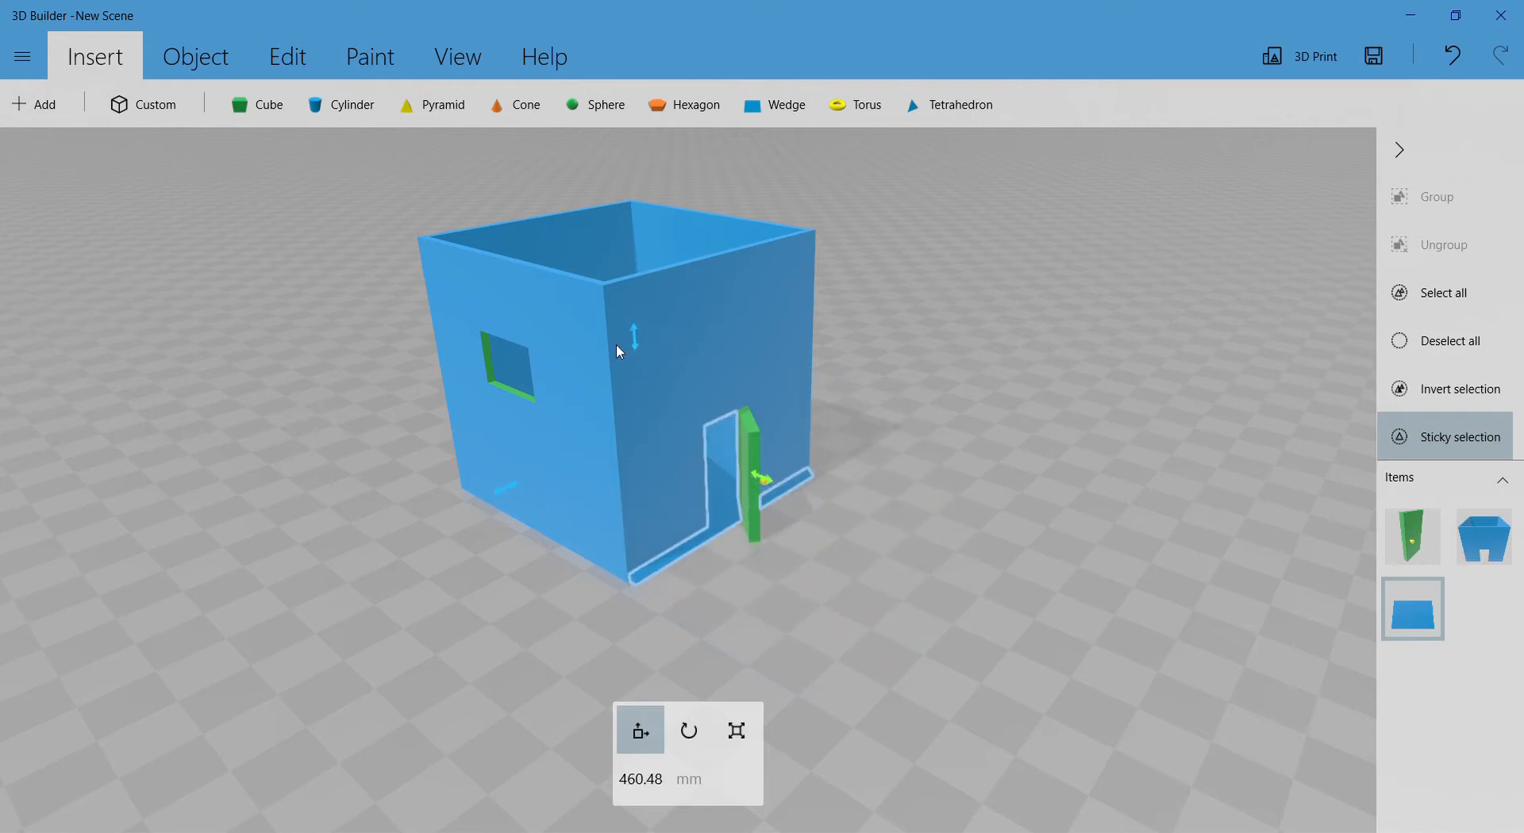
drag(637, 344, 621, 93)
right_drag(740, 316, 804, 526)
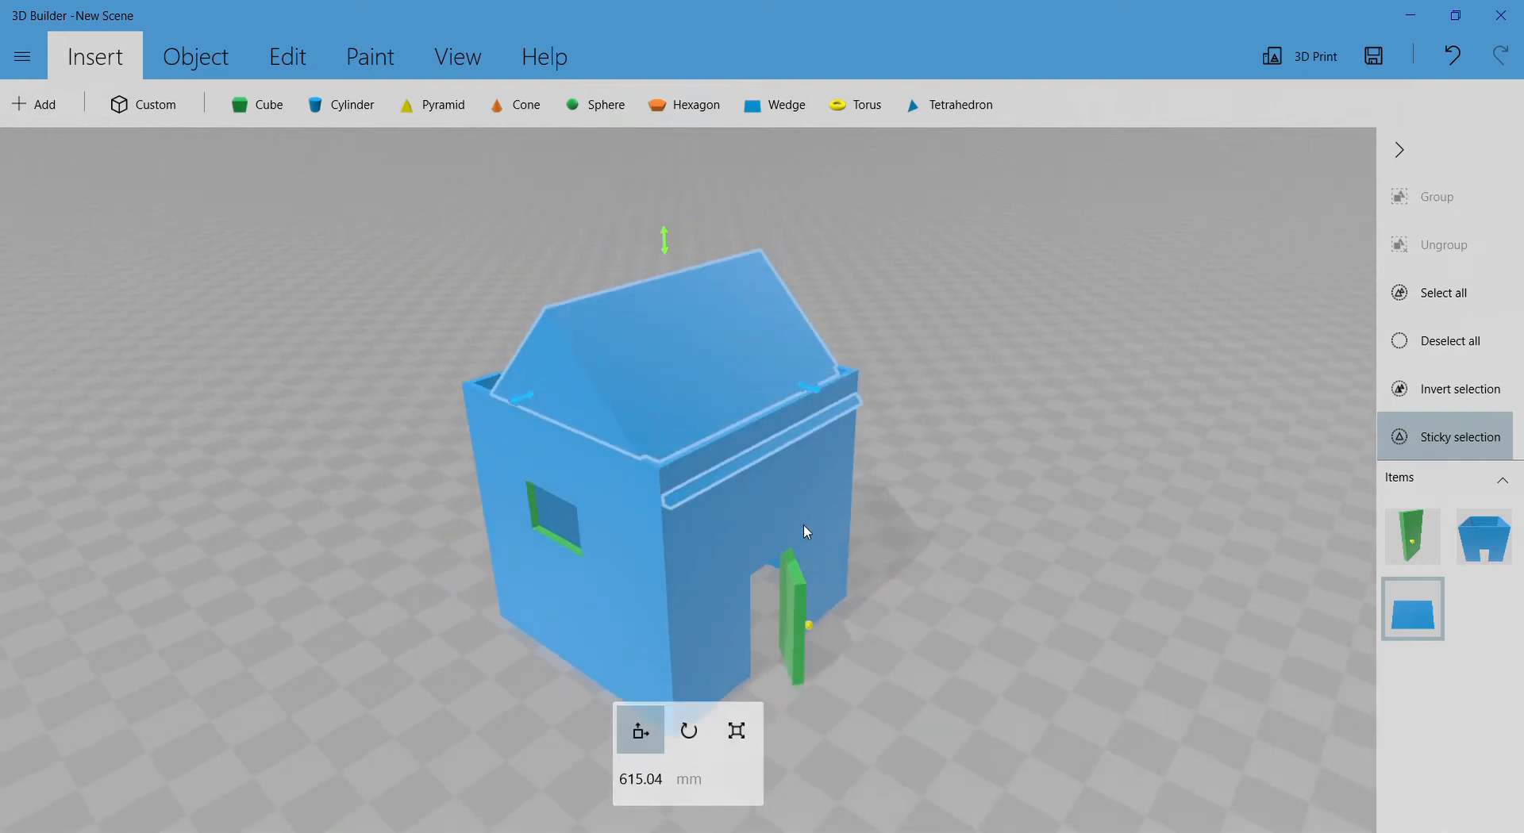
drag(665, 238, 657, 203)
- Undo the misplaced forward move of the roof and shift it back to a depth of about 482 mm, aligned with the walls
drag(836, 395, 1074, 418)
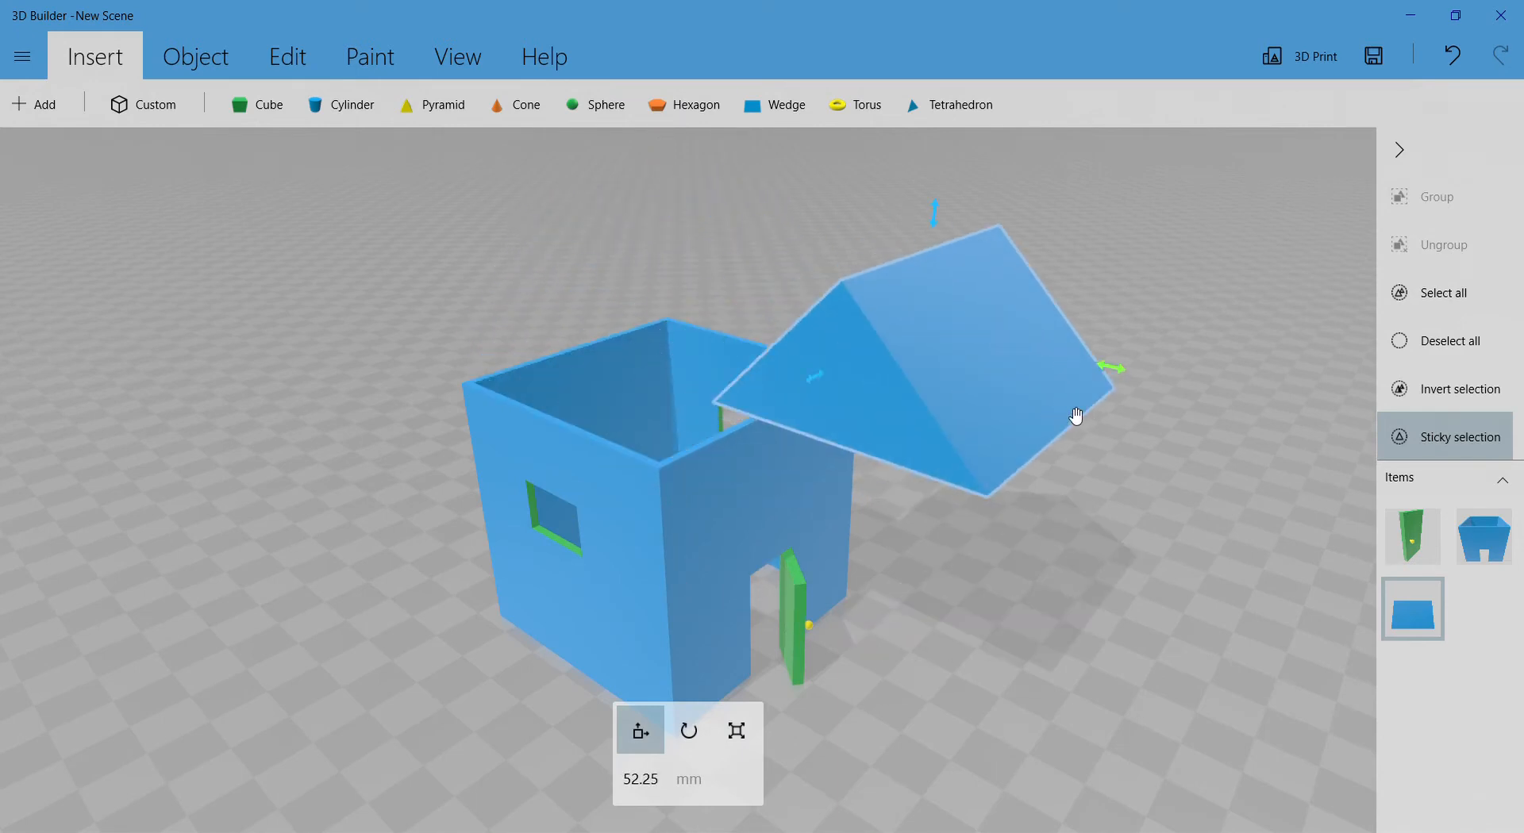
key(ctrl+z)
drag(983, 309, 832, 294)
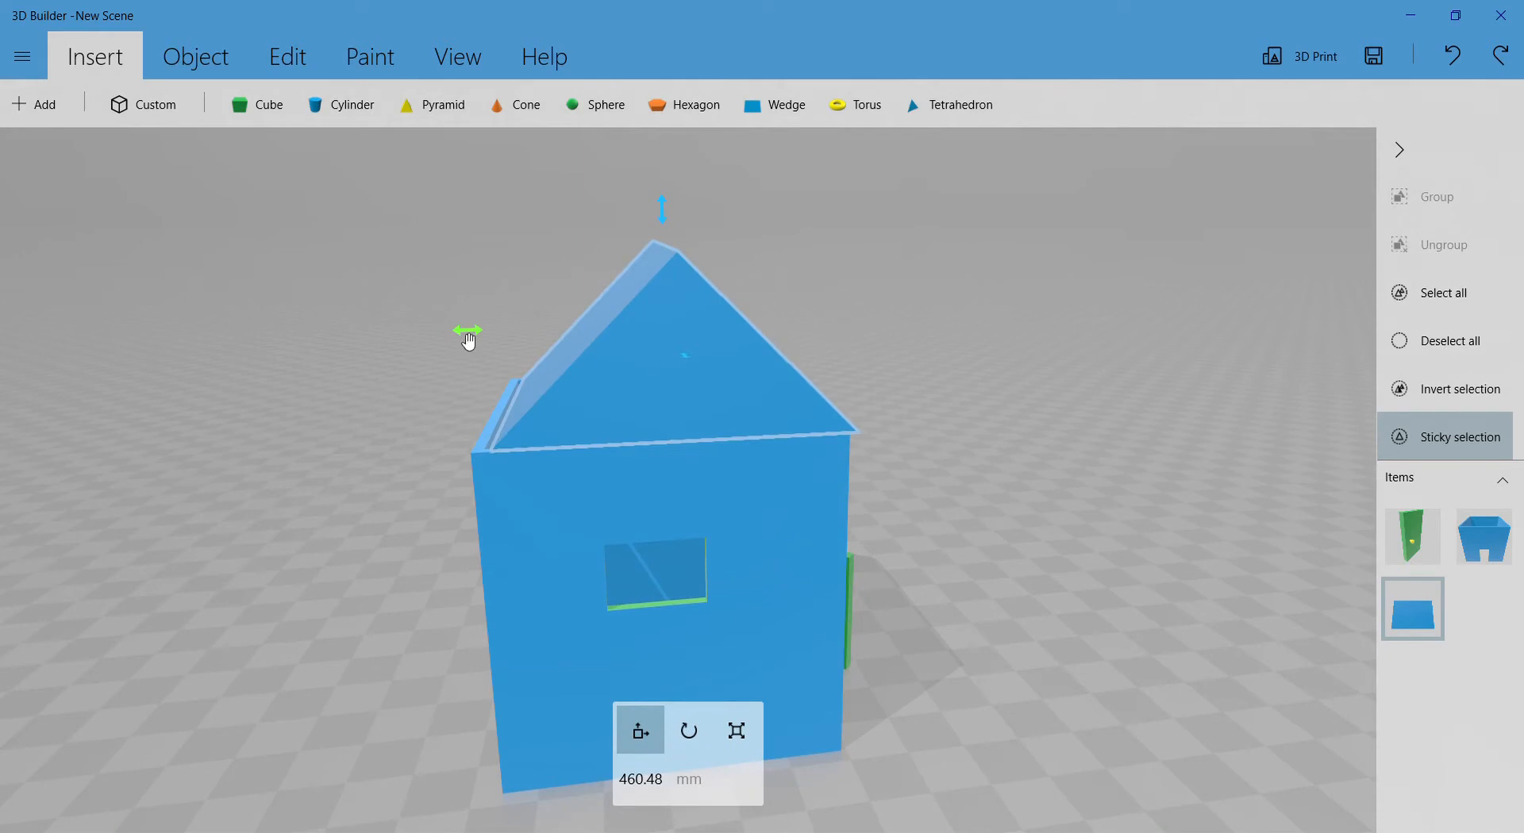
drag(468, 339, 451, 333)
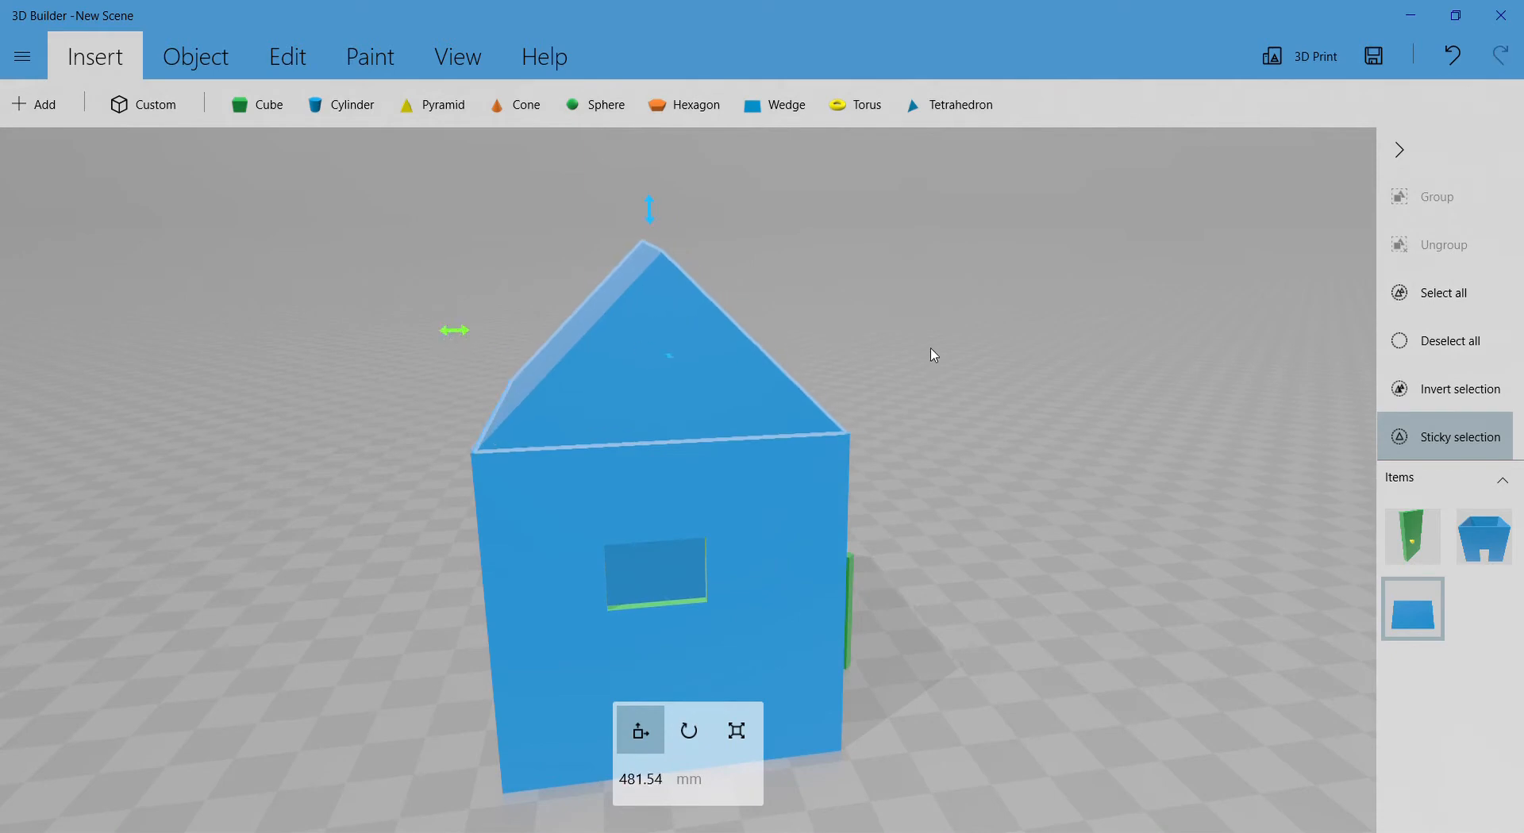
- Scale the roof wedge up proportionally to about 626 mm so it overhangs the walls
scroll(932, 358, up, 5)
drag(1129, 371, 974, 437)
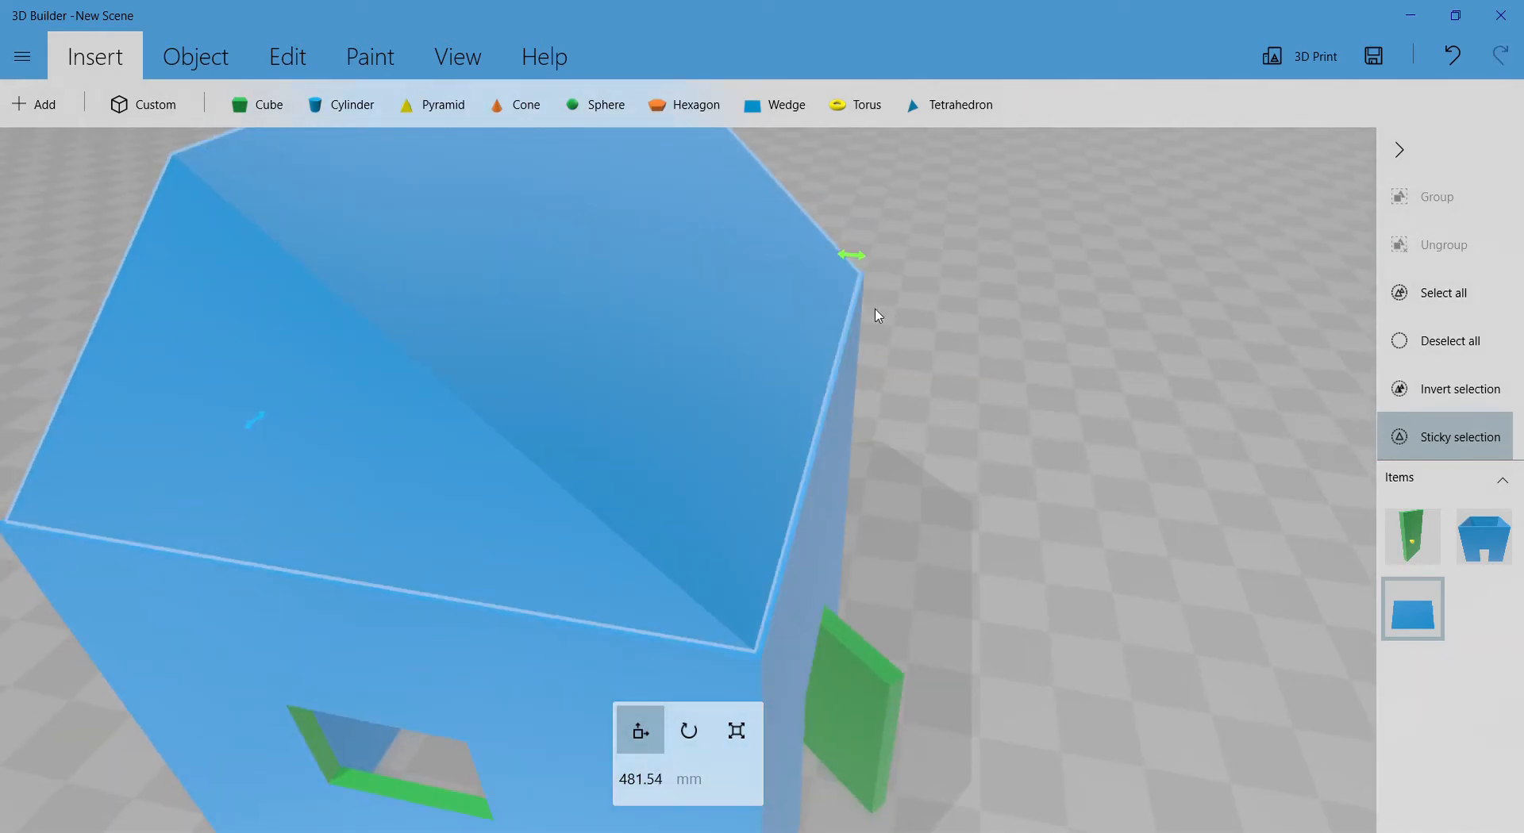
scroll(1001, 465, down, 2)
key(s)
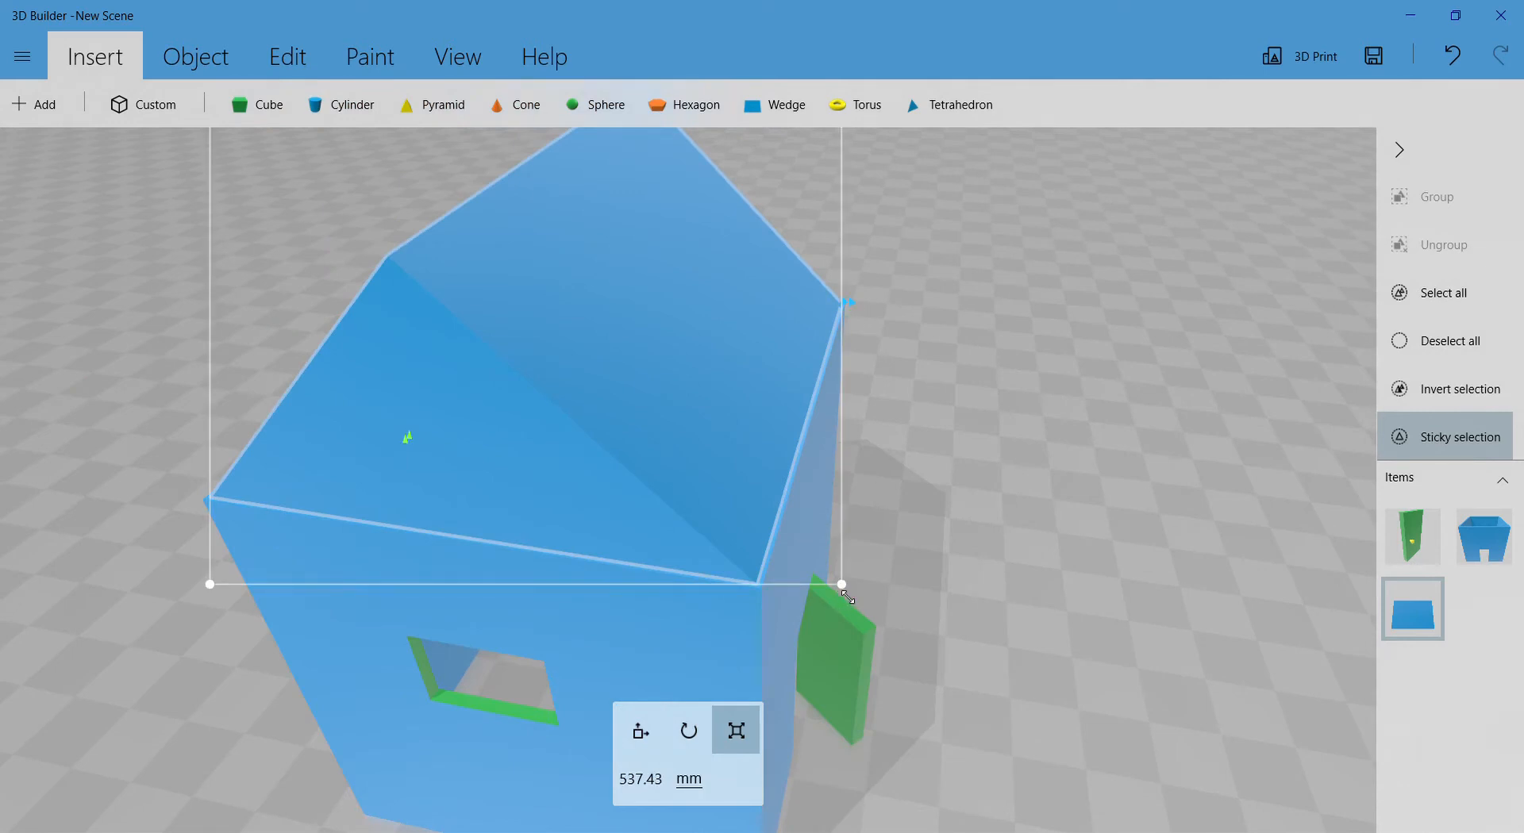
drag(848, 597, 912, 616)
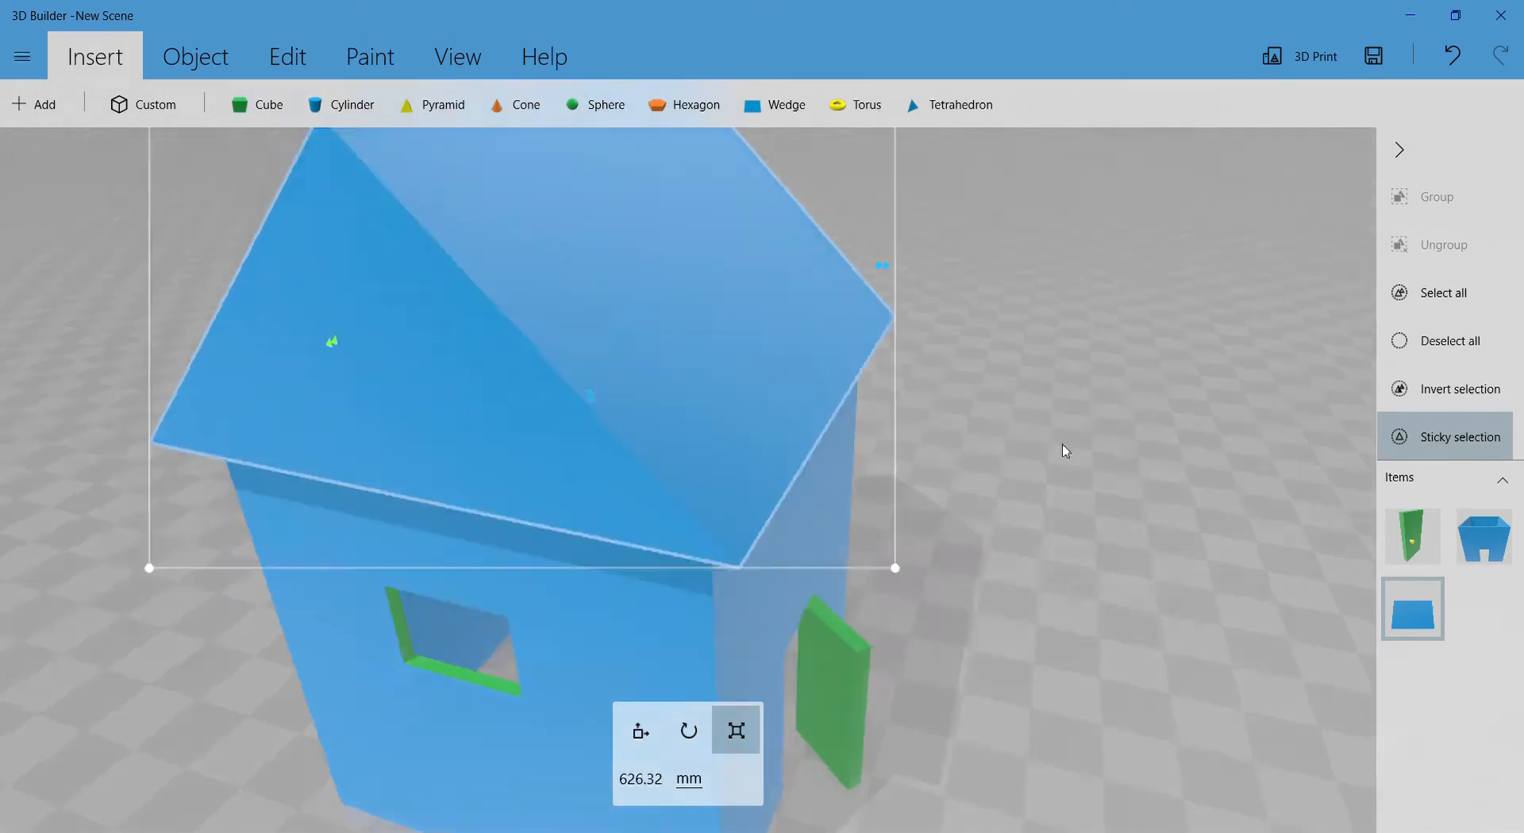
- Rotate the roof wedge about its vertical axis to exactly 270 degrees, with its triangular gable facing the doorway side
mouse_move(1062, 444)
mouse_down()
mouse_move(919, 336)
mouse_move(642, 341)
mouse_move(1085, 438)
mouse_up()
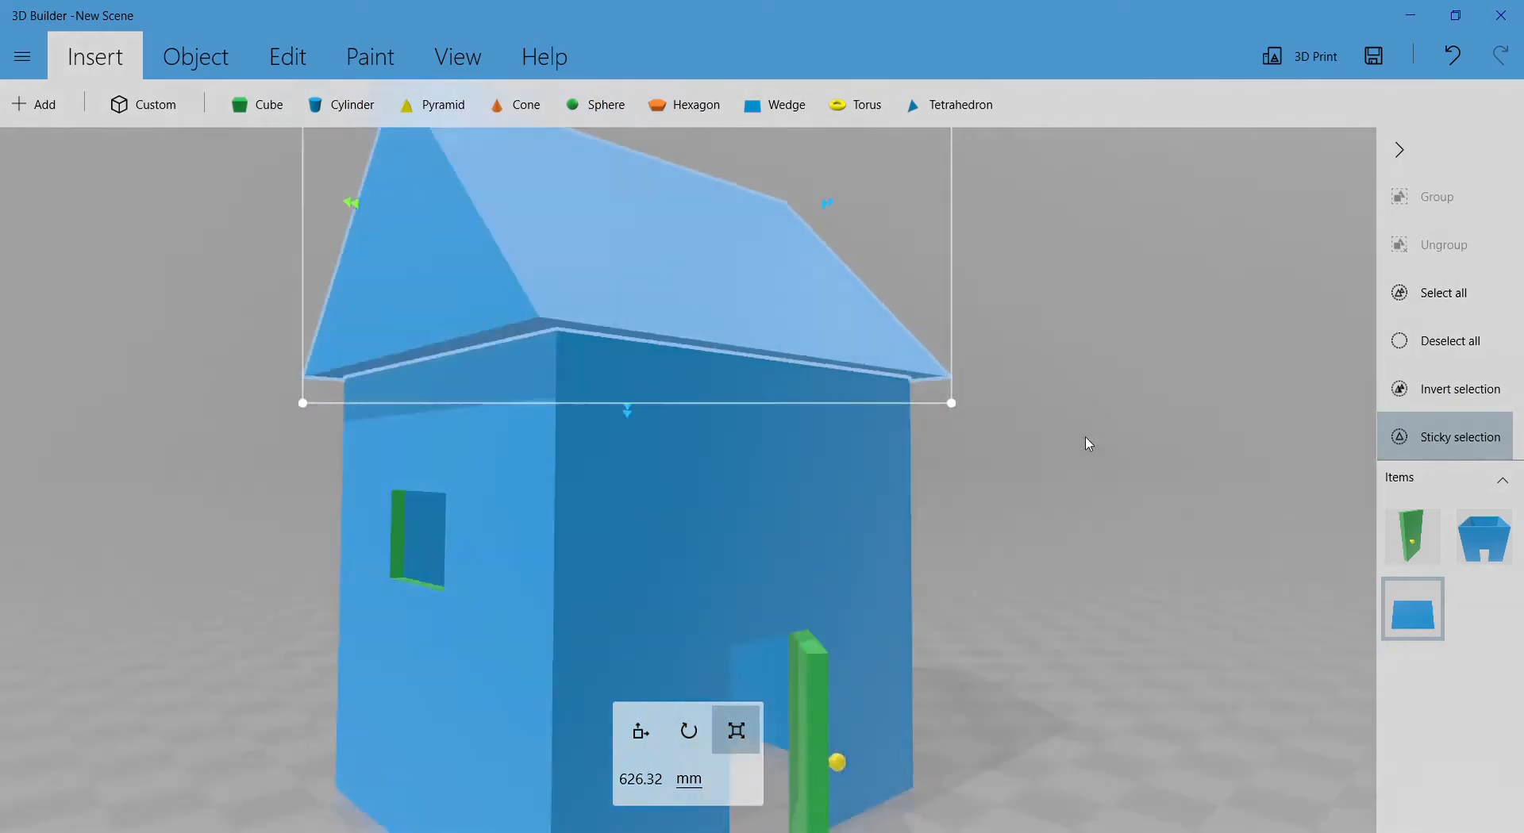
scroll(1087, 443, down, 10)
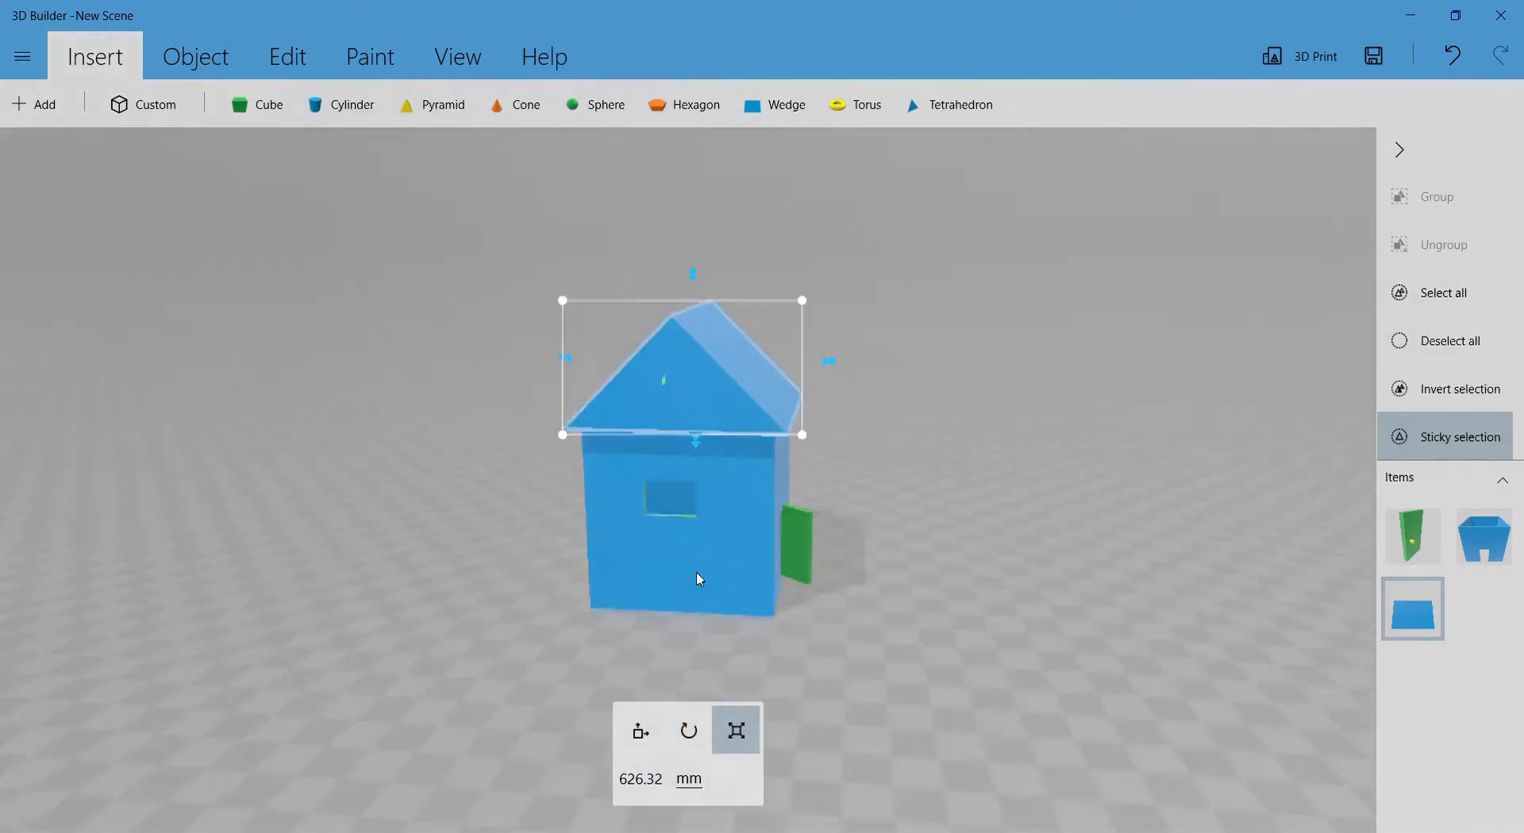
drag(571, 588, 989, 517)
scroll(998, 525, up, 5)
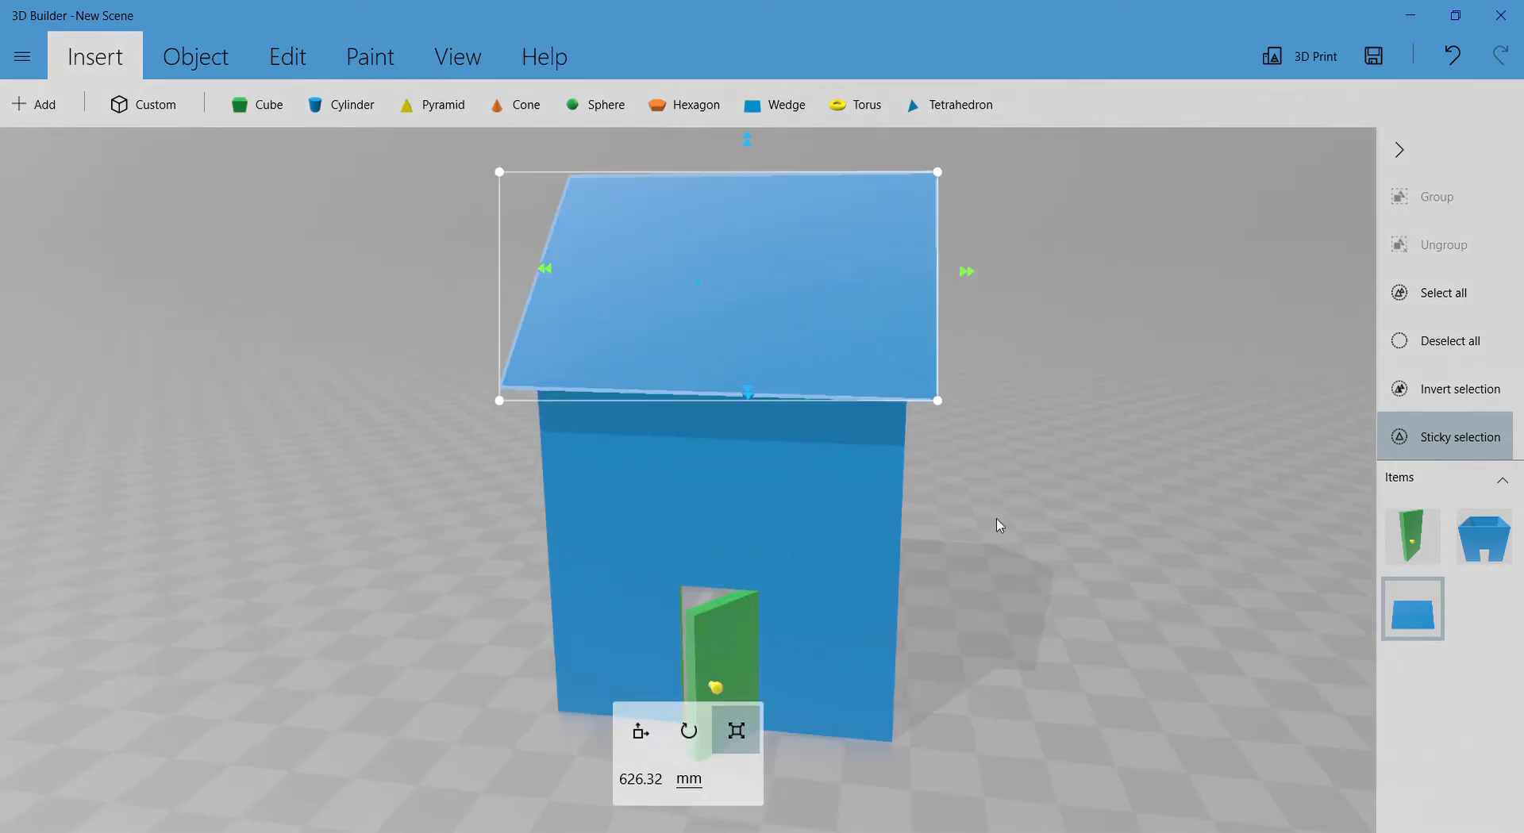
drag(1117, 530, 1172, 586)
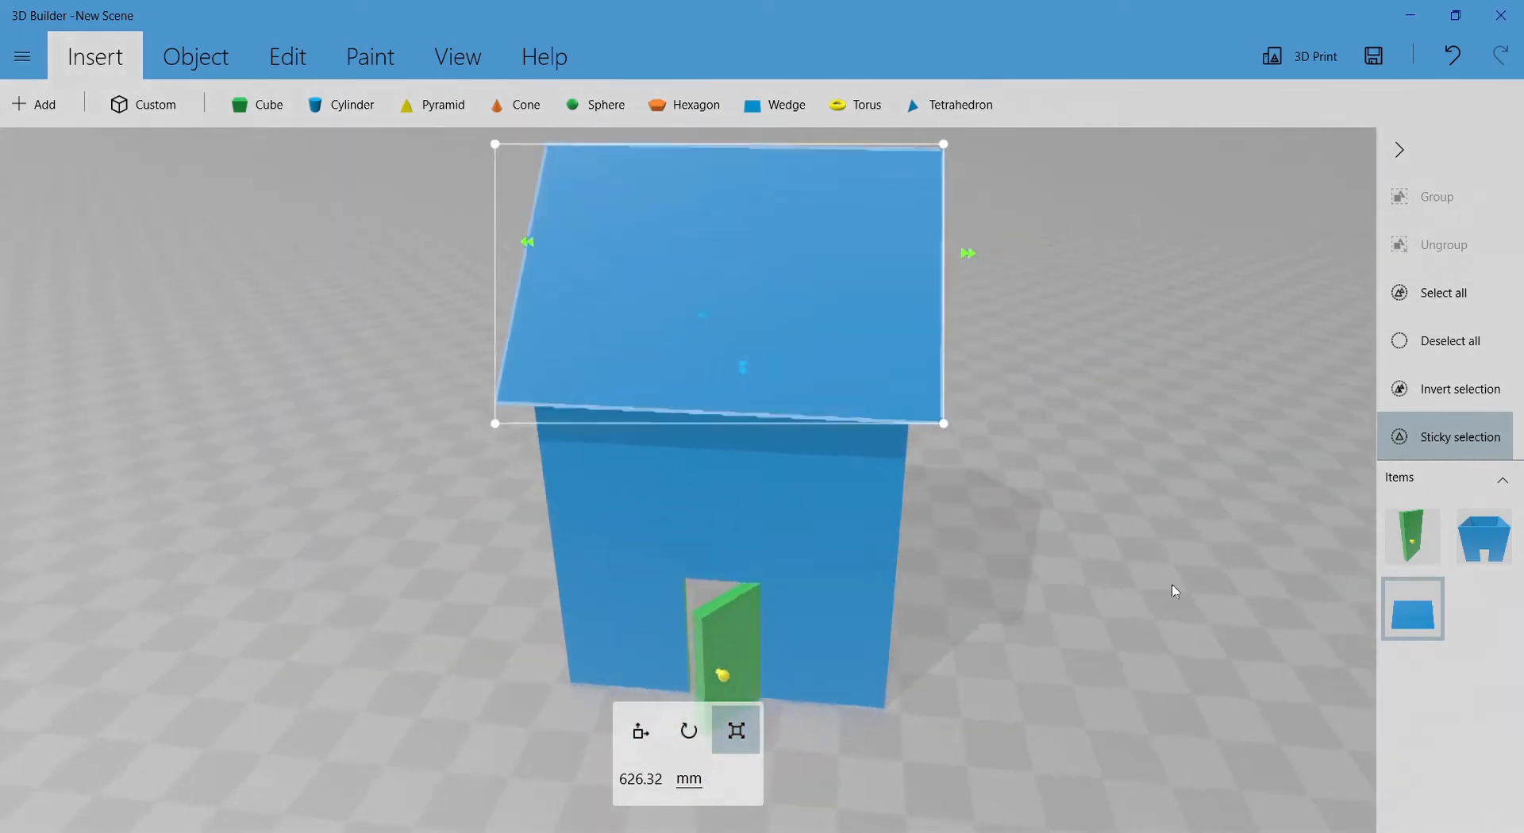
drag(1041, 445, 998, 580)
drag(751, 585, 222, 297)
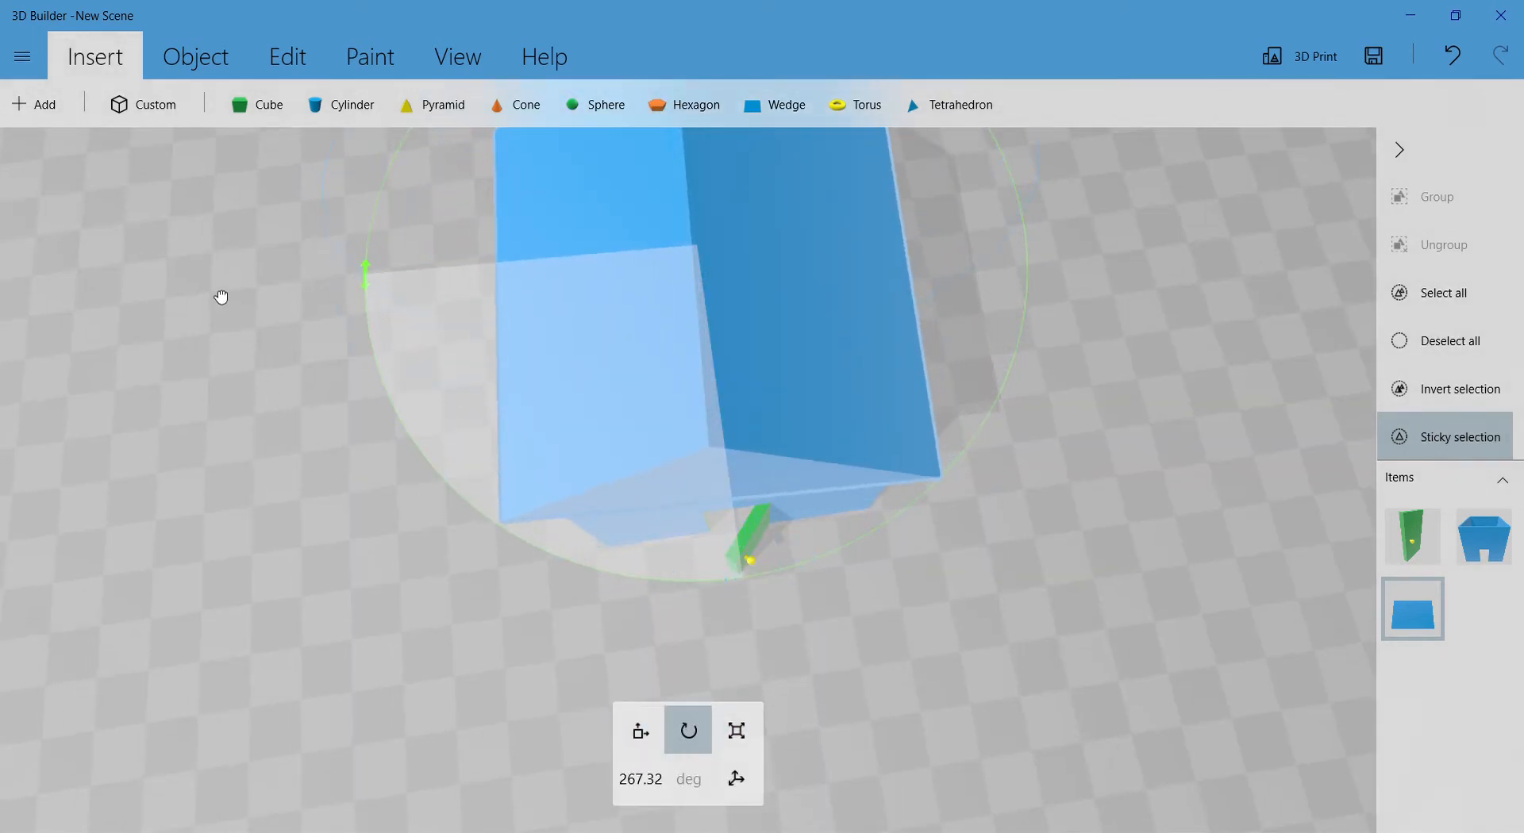
click(629, 776)
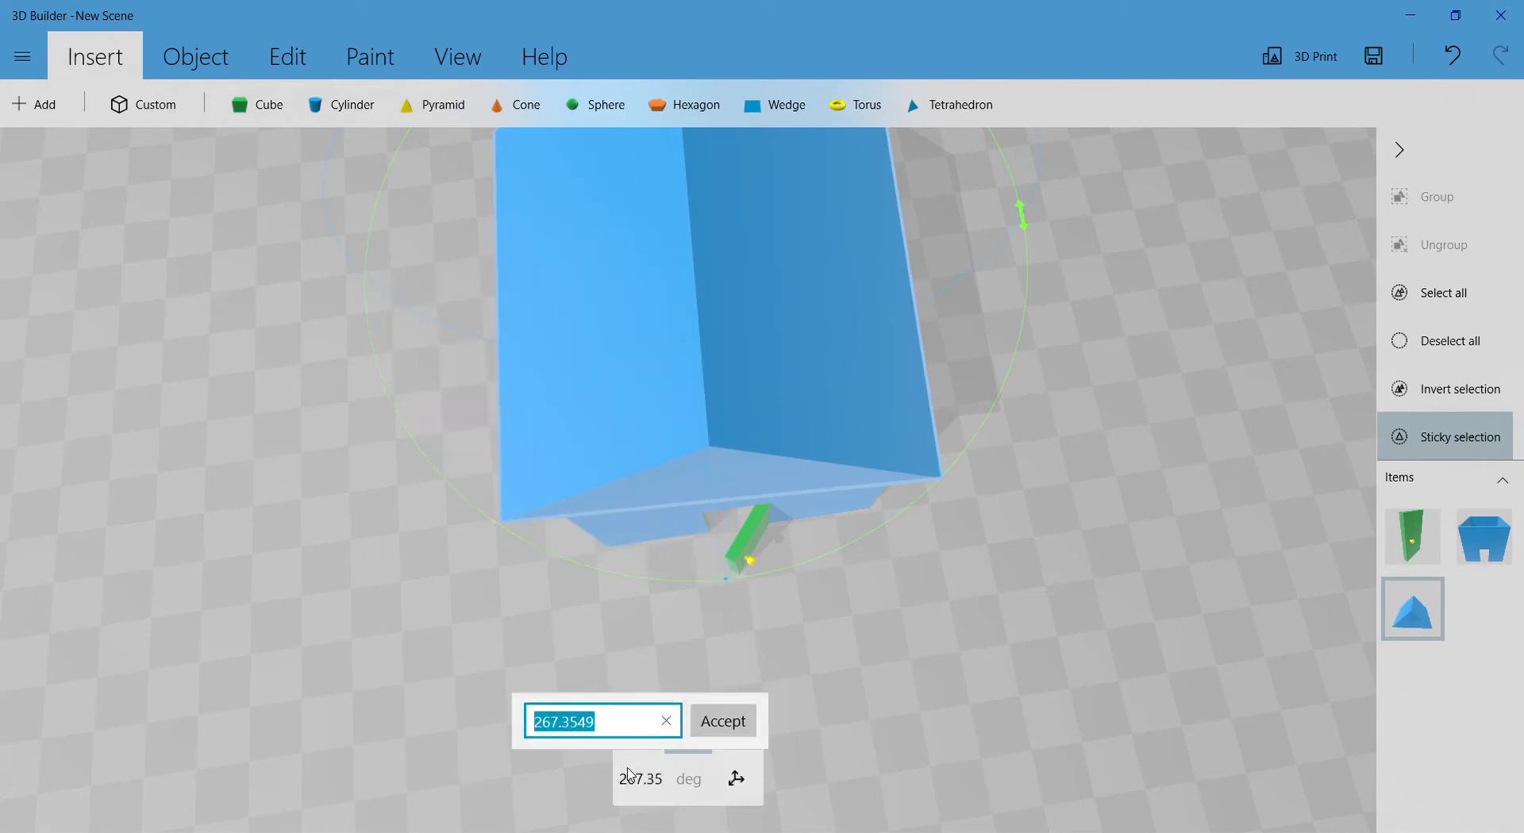
text(270)
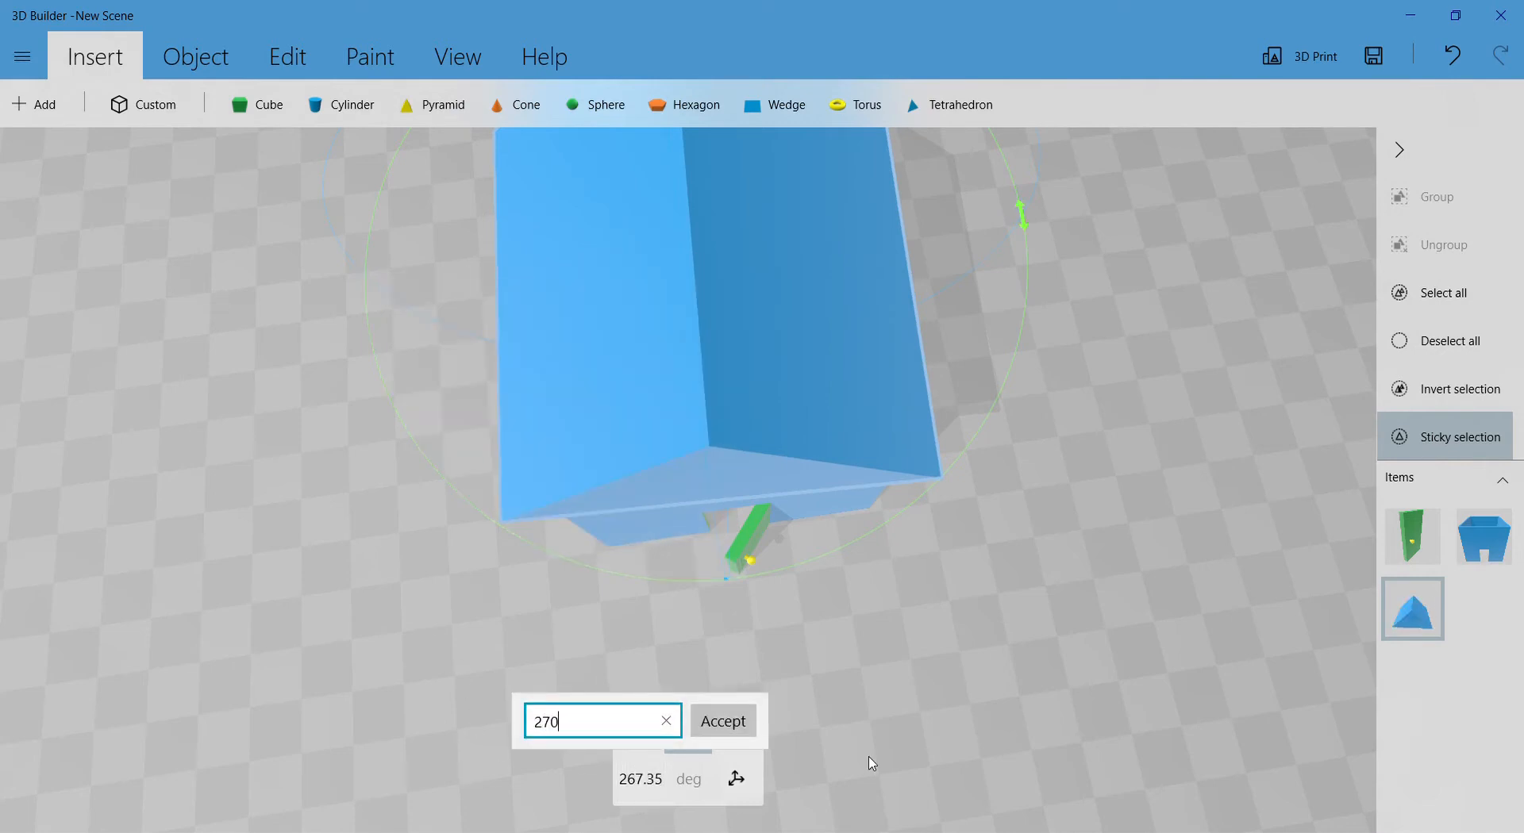
key(Return)
- Examine the roofed house from the front, both side windows and the partly open door
drag(1031, 562, 918, 481)
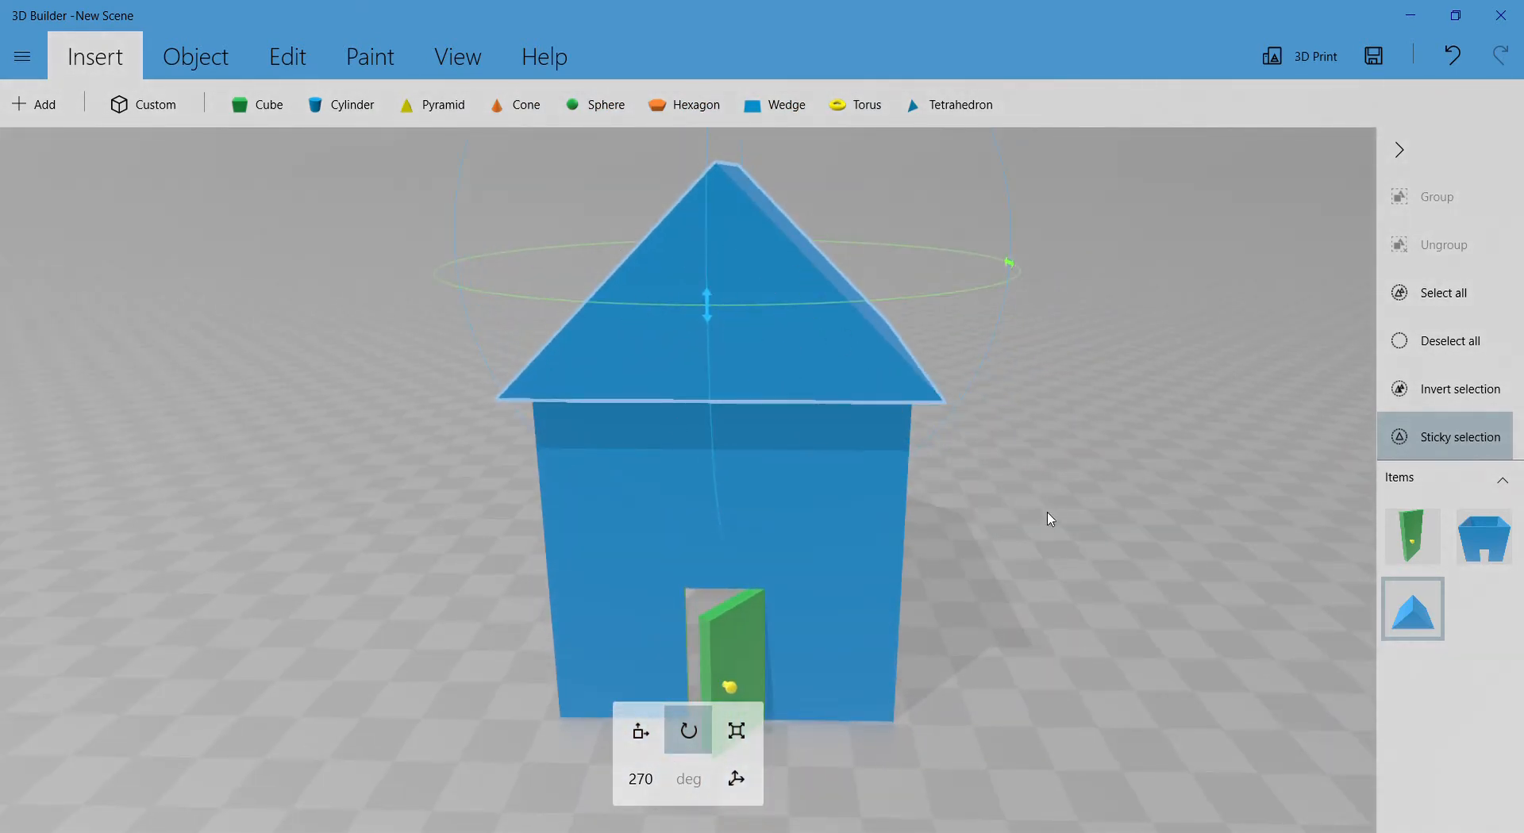
drag(1049, 519, 1168, 430)
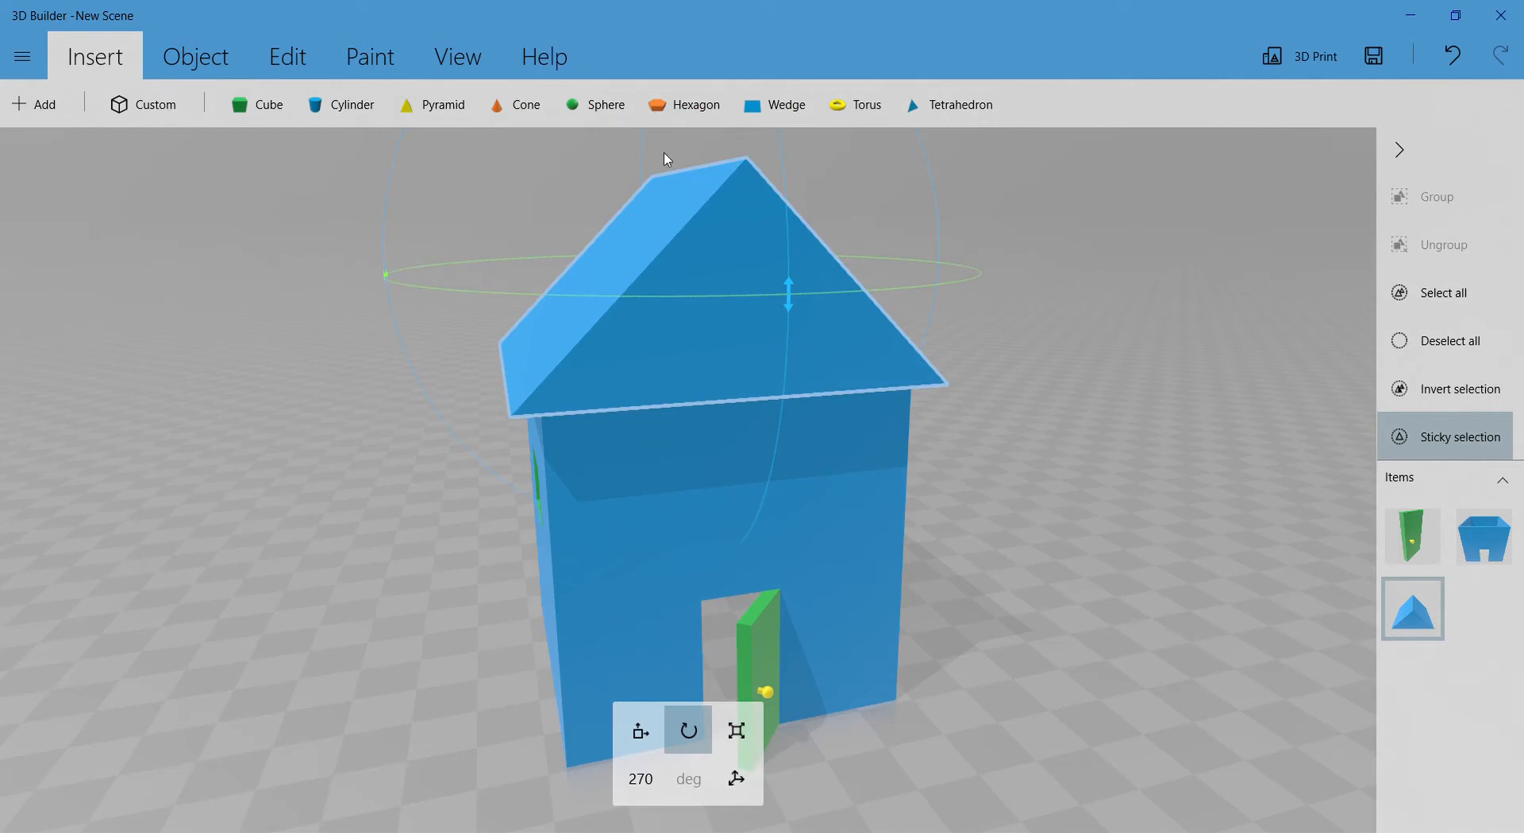
drag(883, 579, 1055, 483)
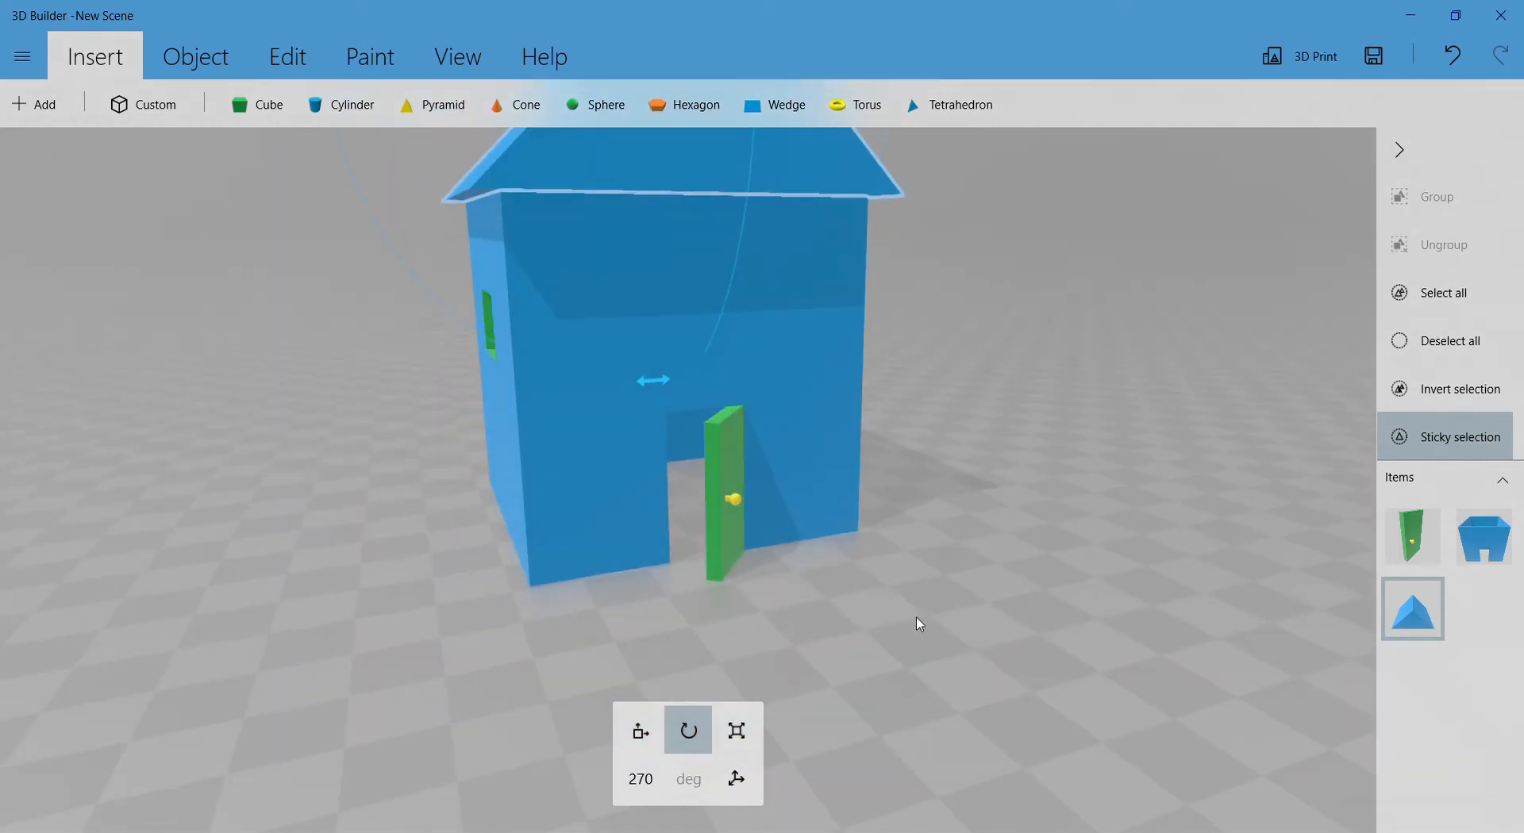
drag(912, 520, 616, 561)
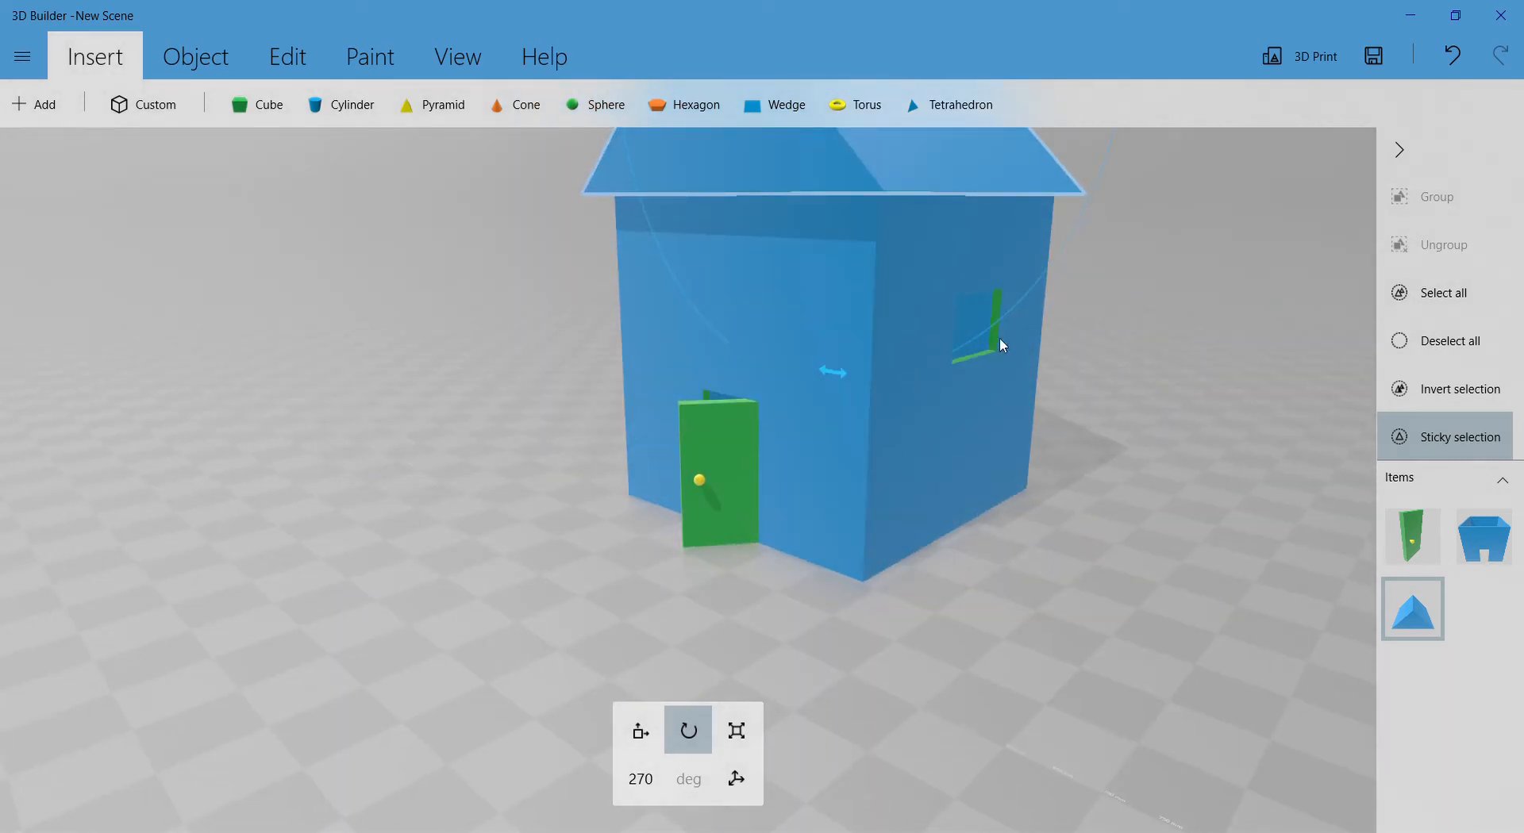
drag(1115, 497, 496, 497)
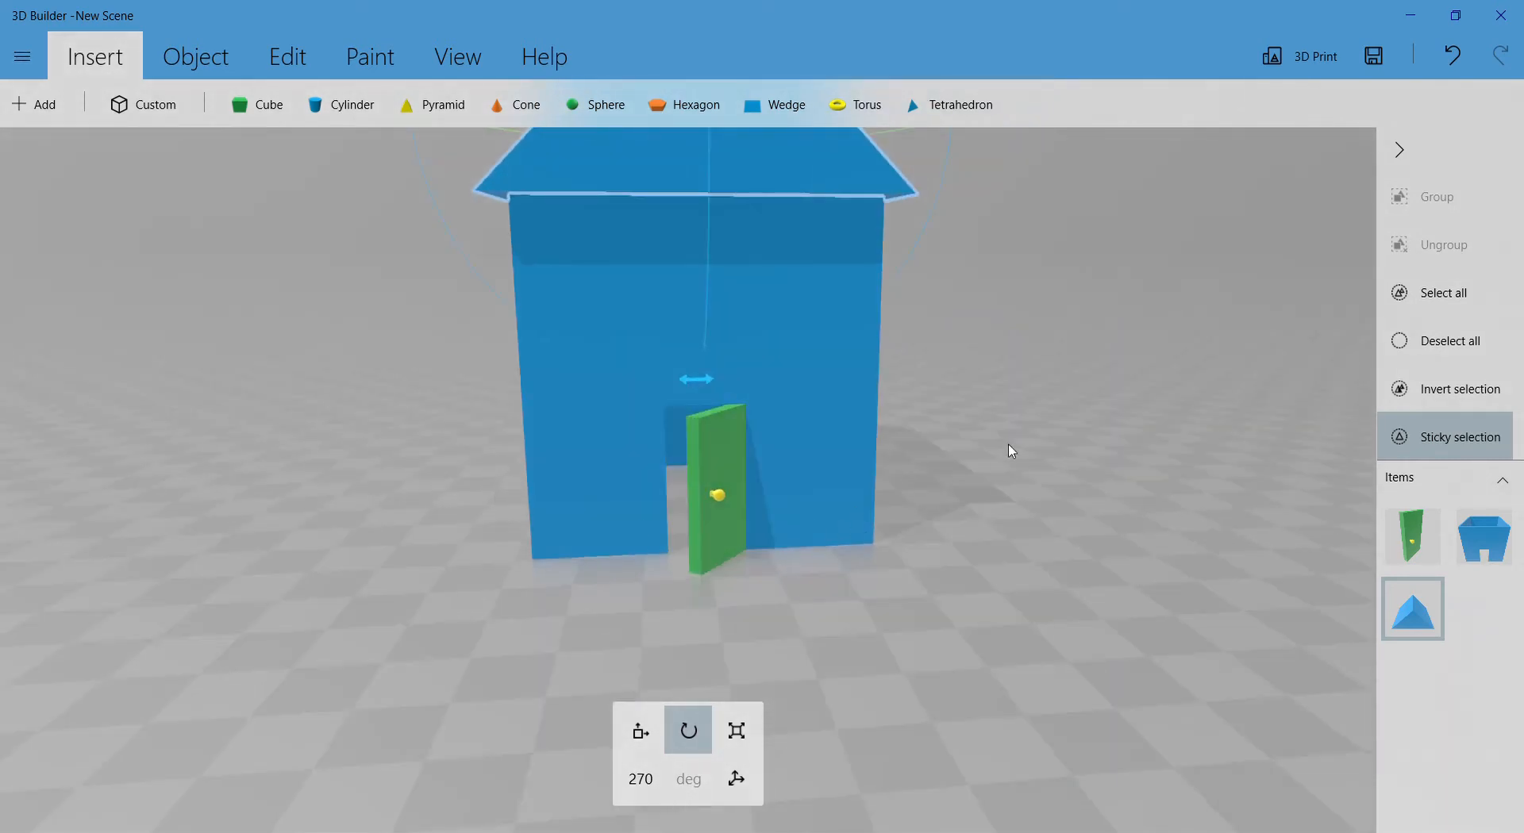
scroll(636, 413, down, 3)
right_drag(677, 334, 676, 410)
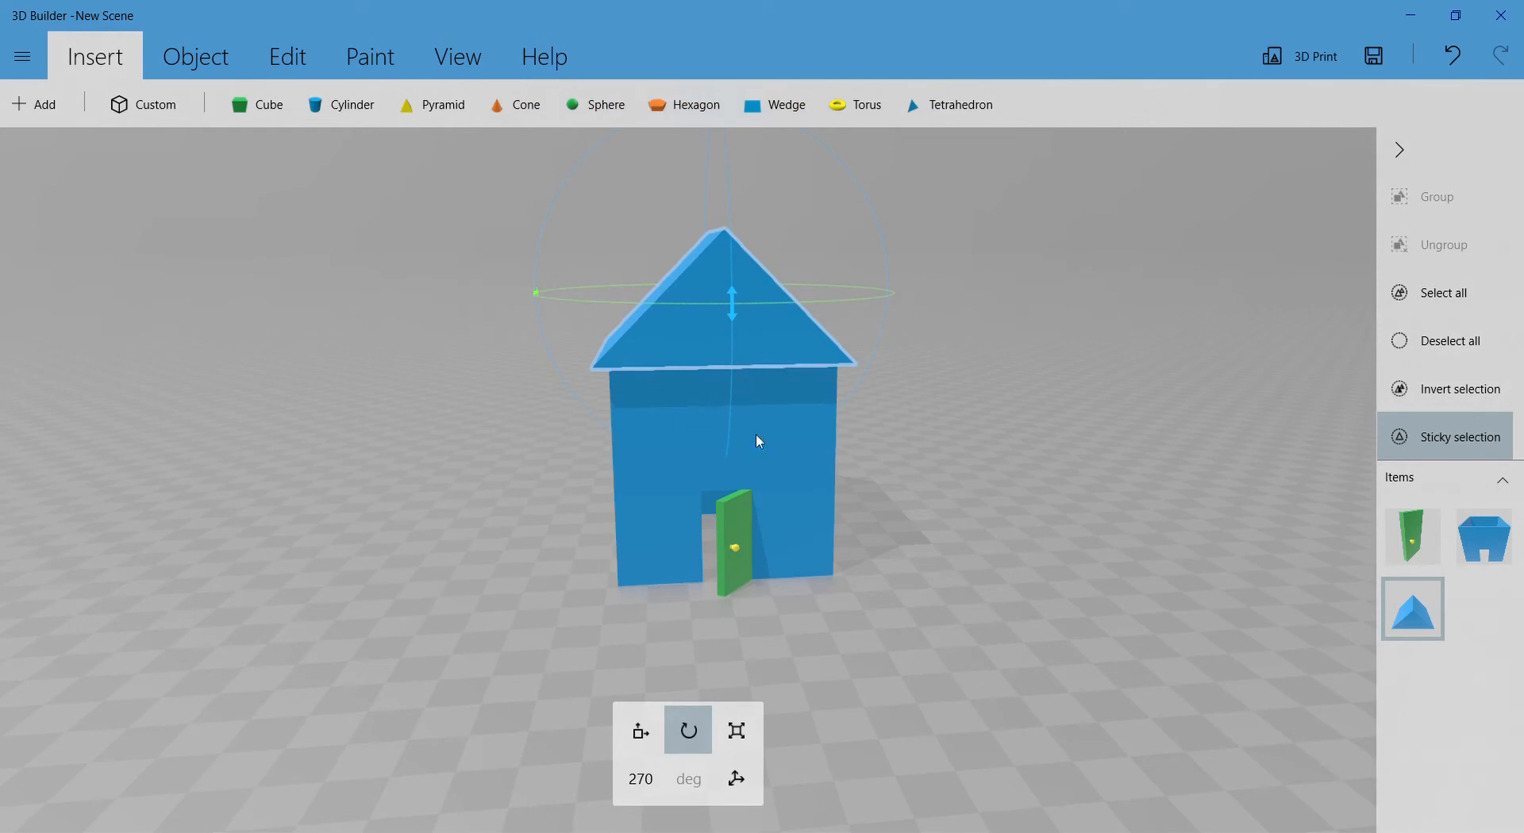
drag(693, 621, 748, 608)
drag(1046, 527, 837, 255)
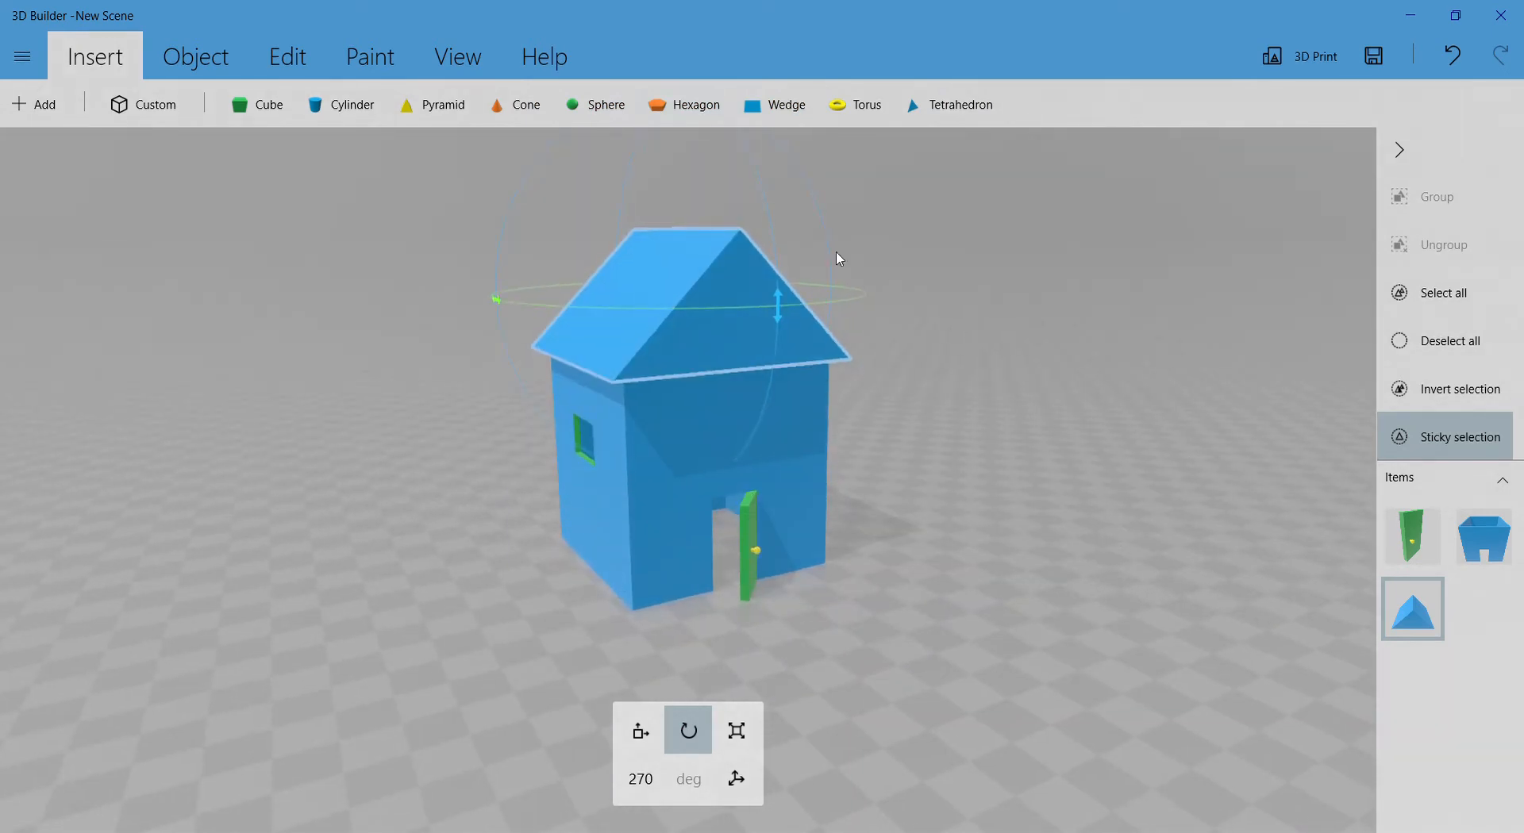
- Save the scene under the name house
click(28, 71)
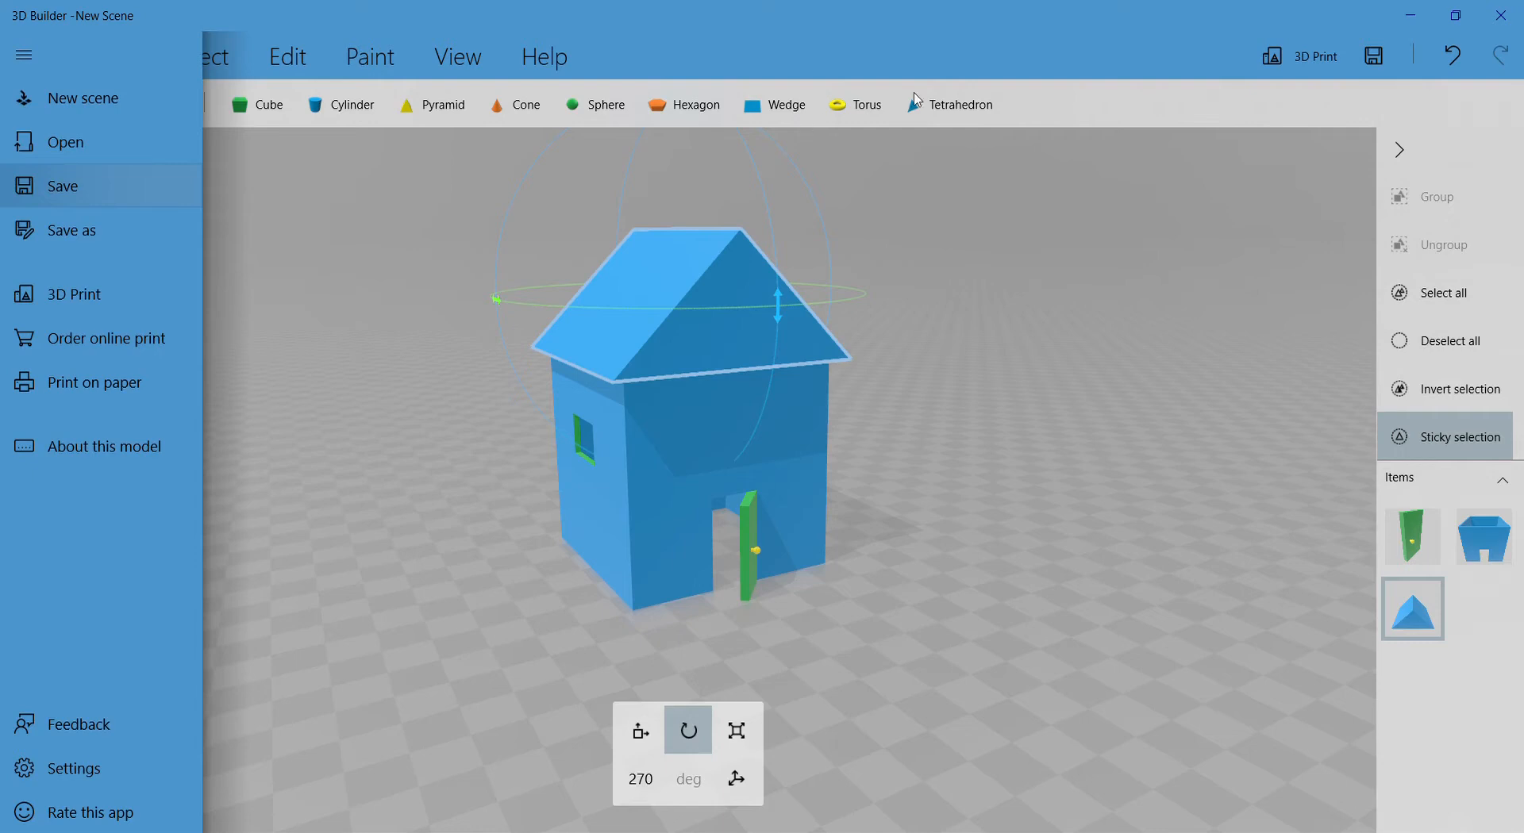
click(463, 297)
drag(1110, 426, 1150, 422)
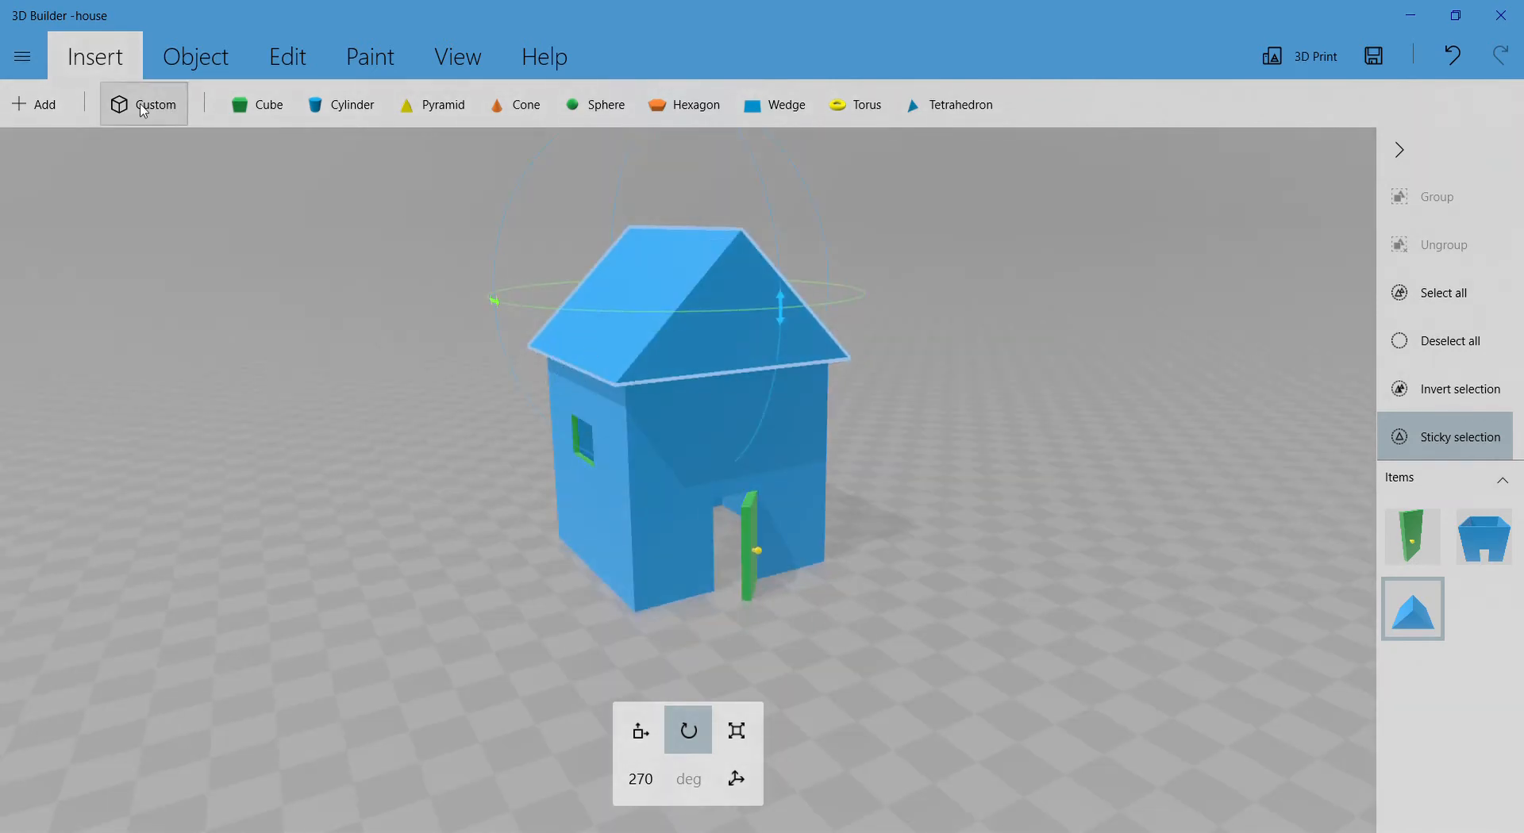
- Add the recently used green chair with the Hello lettering on its backrest to the house scene
click(44, 104)
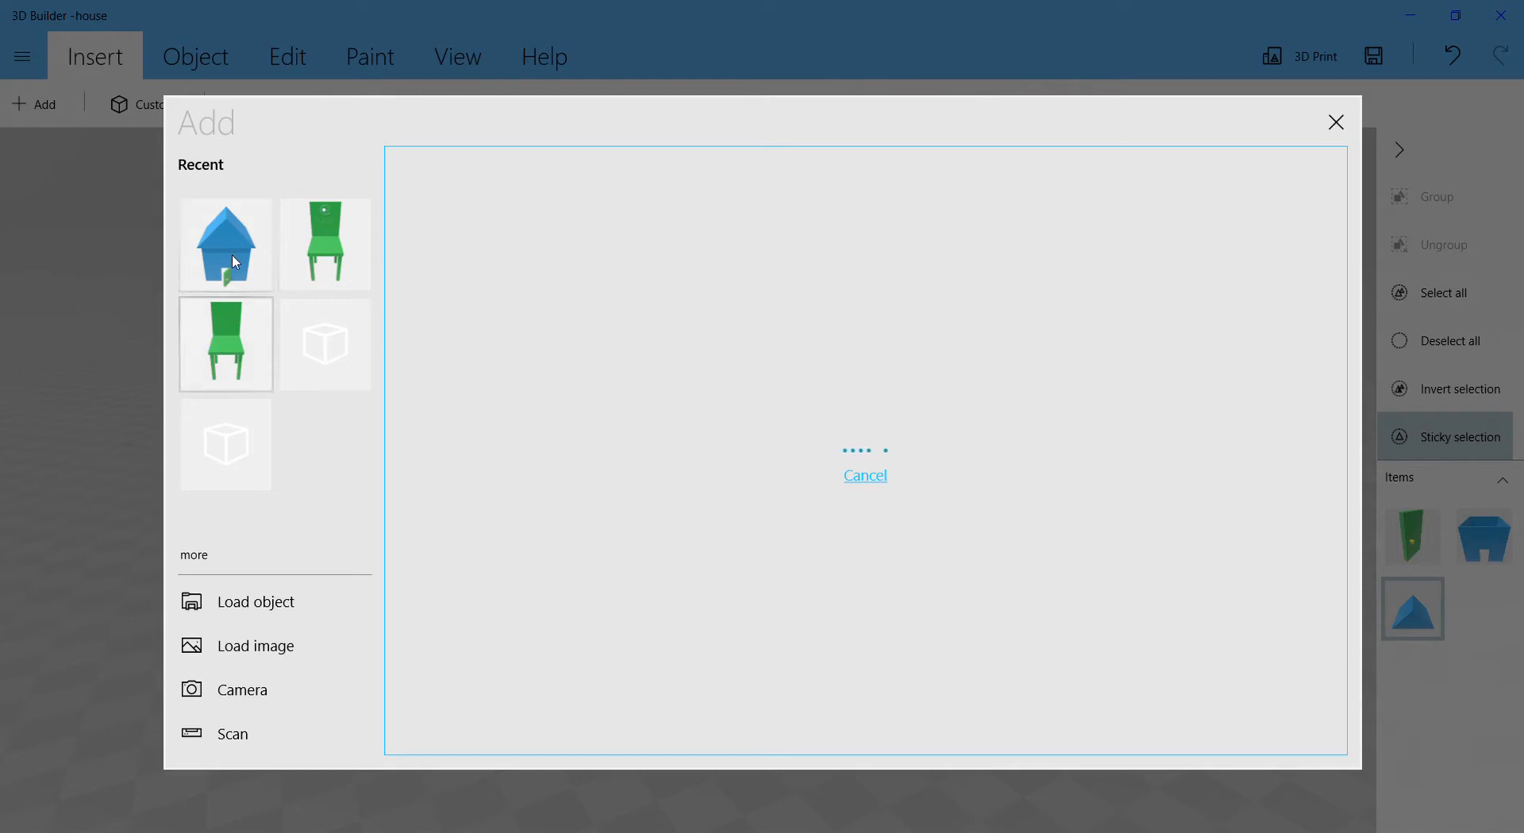
click(317, 205)
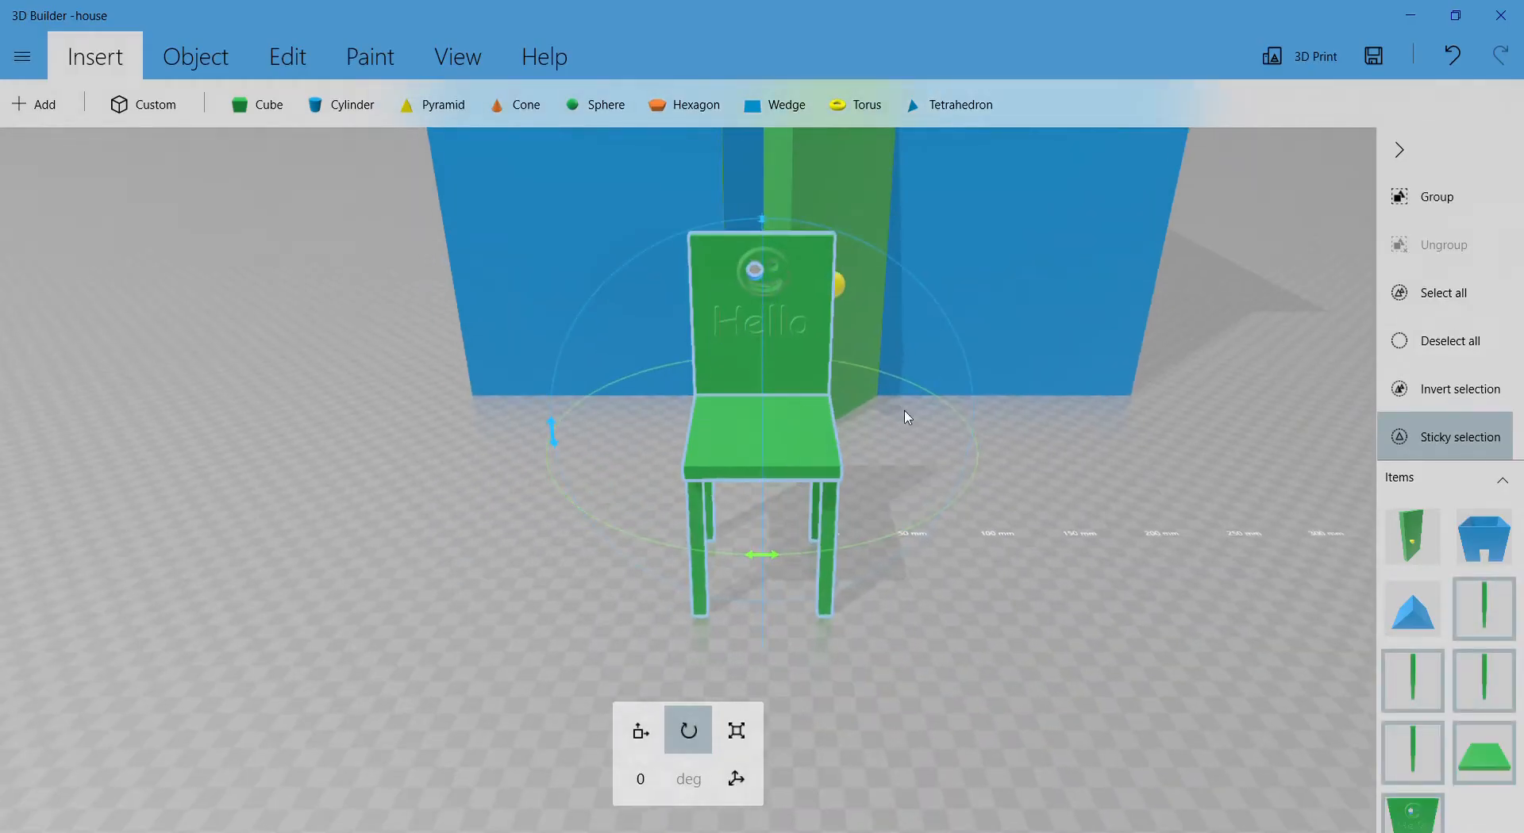
drag(589, 450, 1041, 469)
scroll(1041, 469, down, 5)
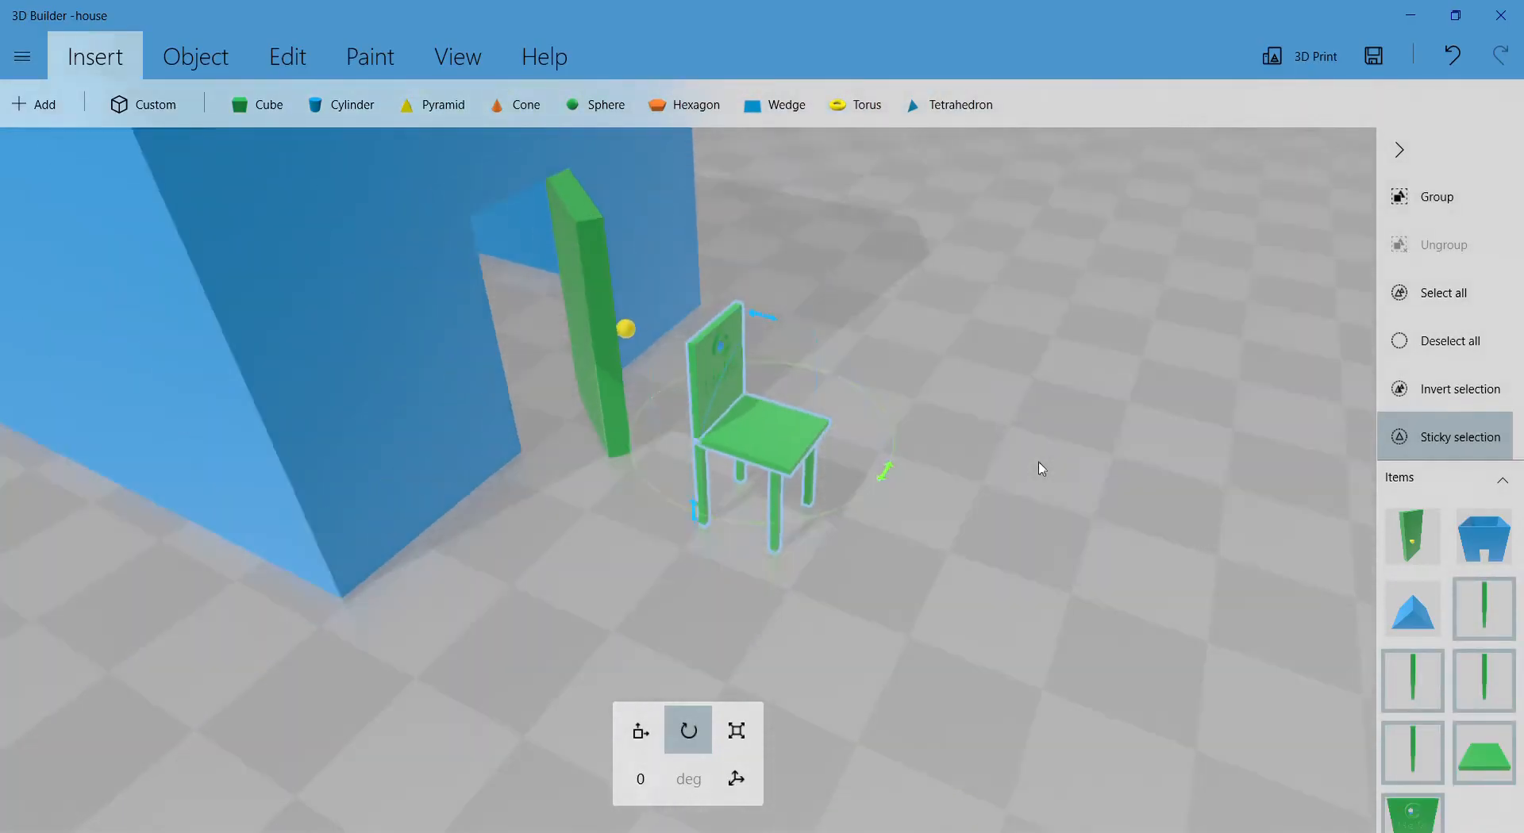
right_drag(1041, 435, 1107, 499)
drag(997, 401, 1107, 381)
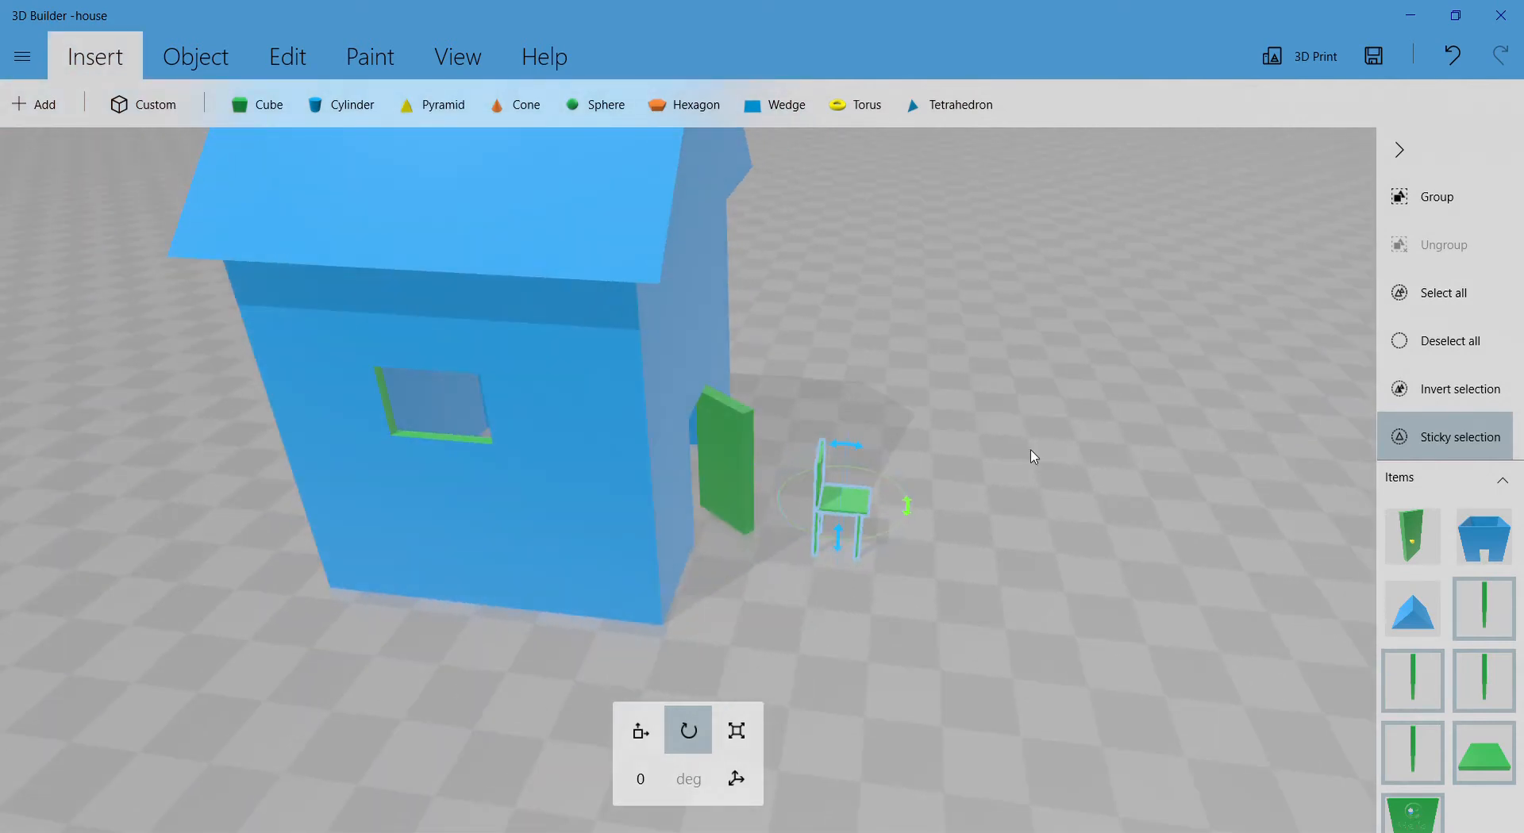
- Scale the chair up proportionally and move it back inside the house to a depth of about 445 mm
key(m)
key(s)
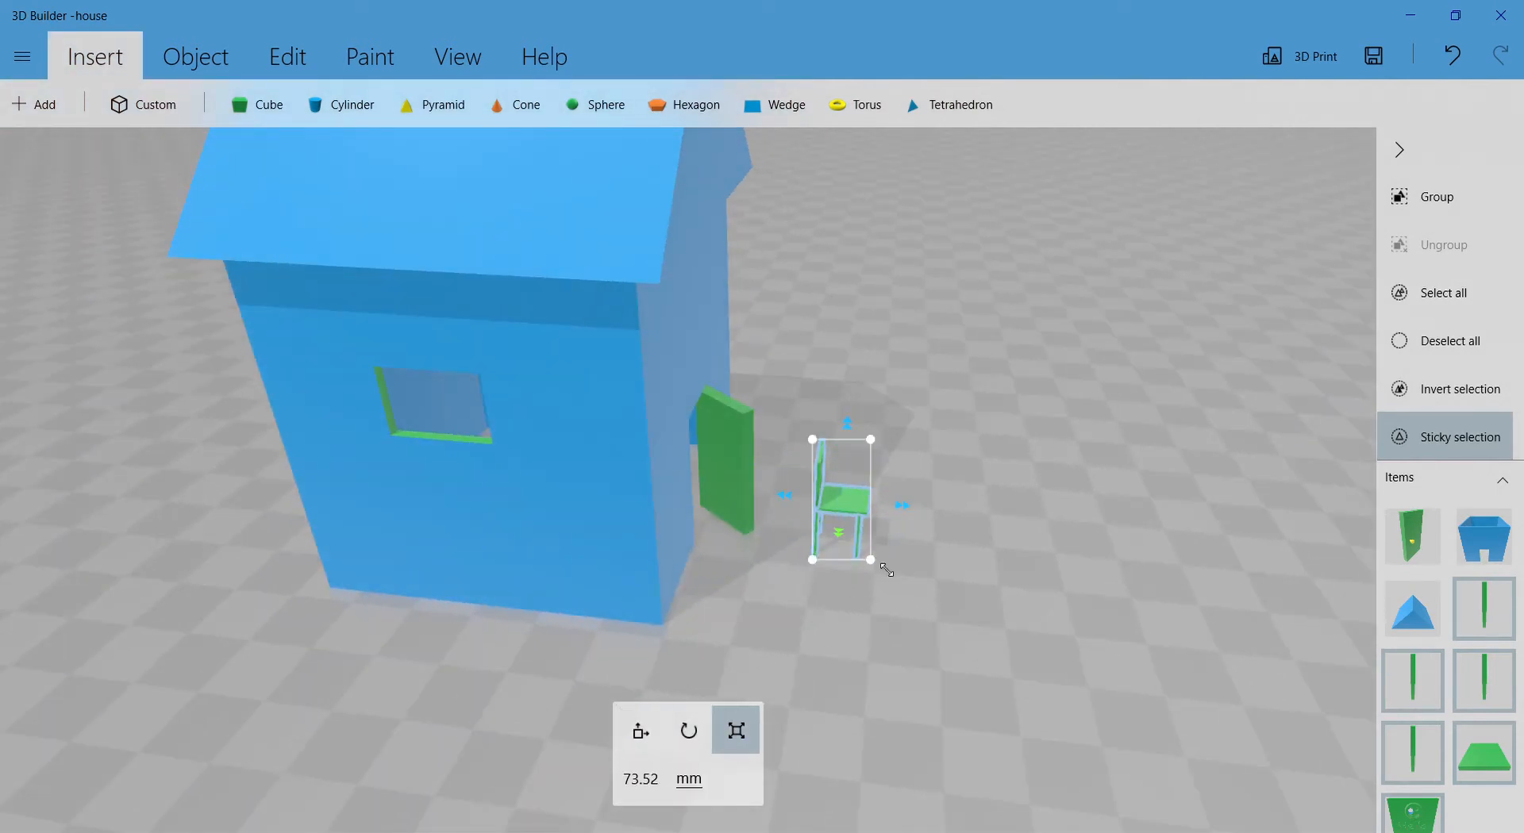
drag(886, 569, 927, 566)
key(m)
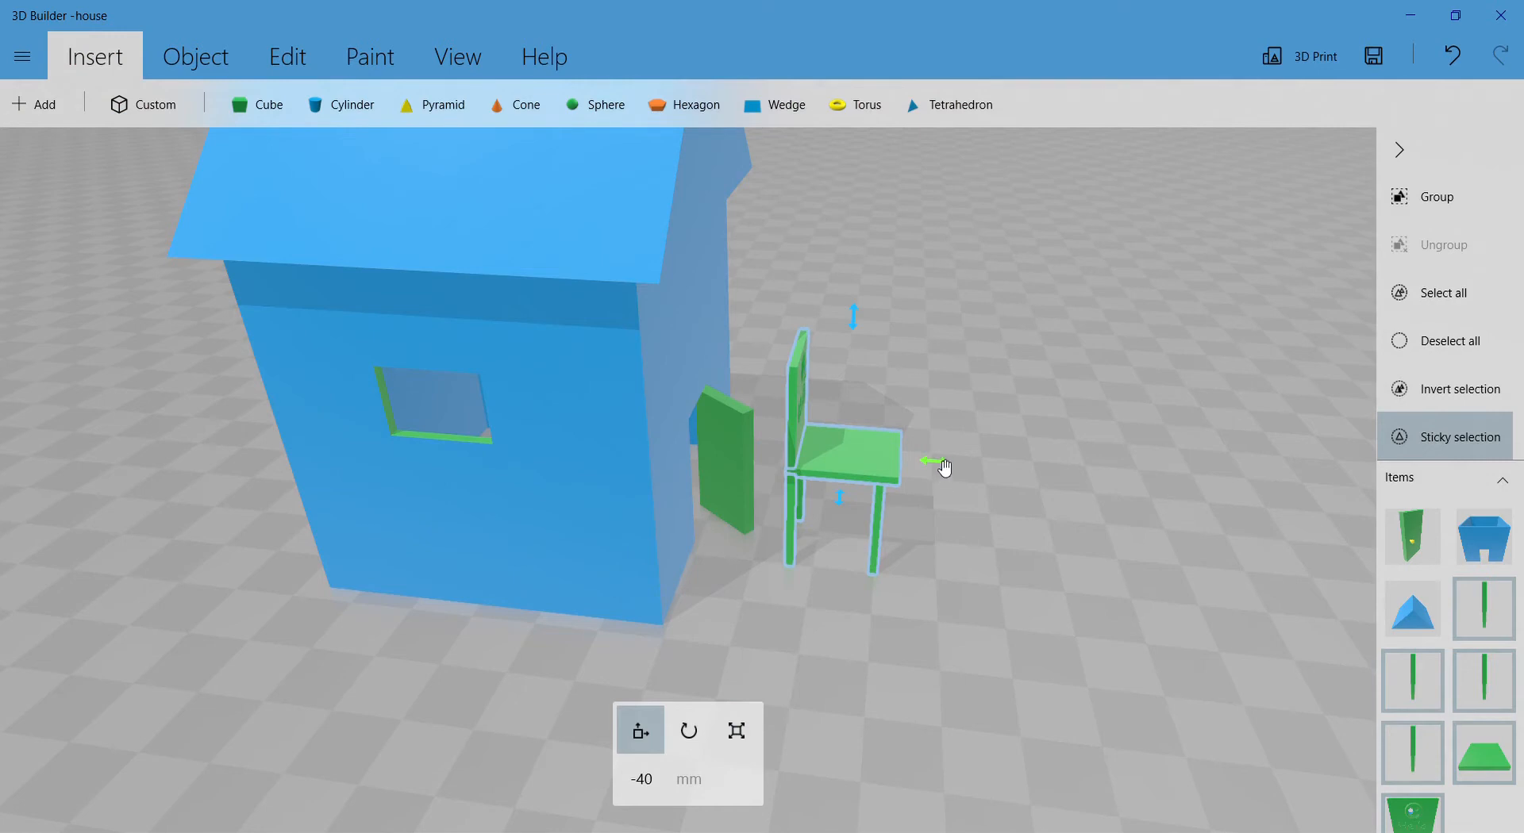
drag(944, 468, 673, 431)
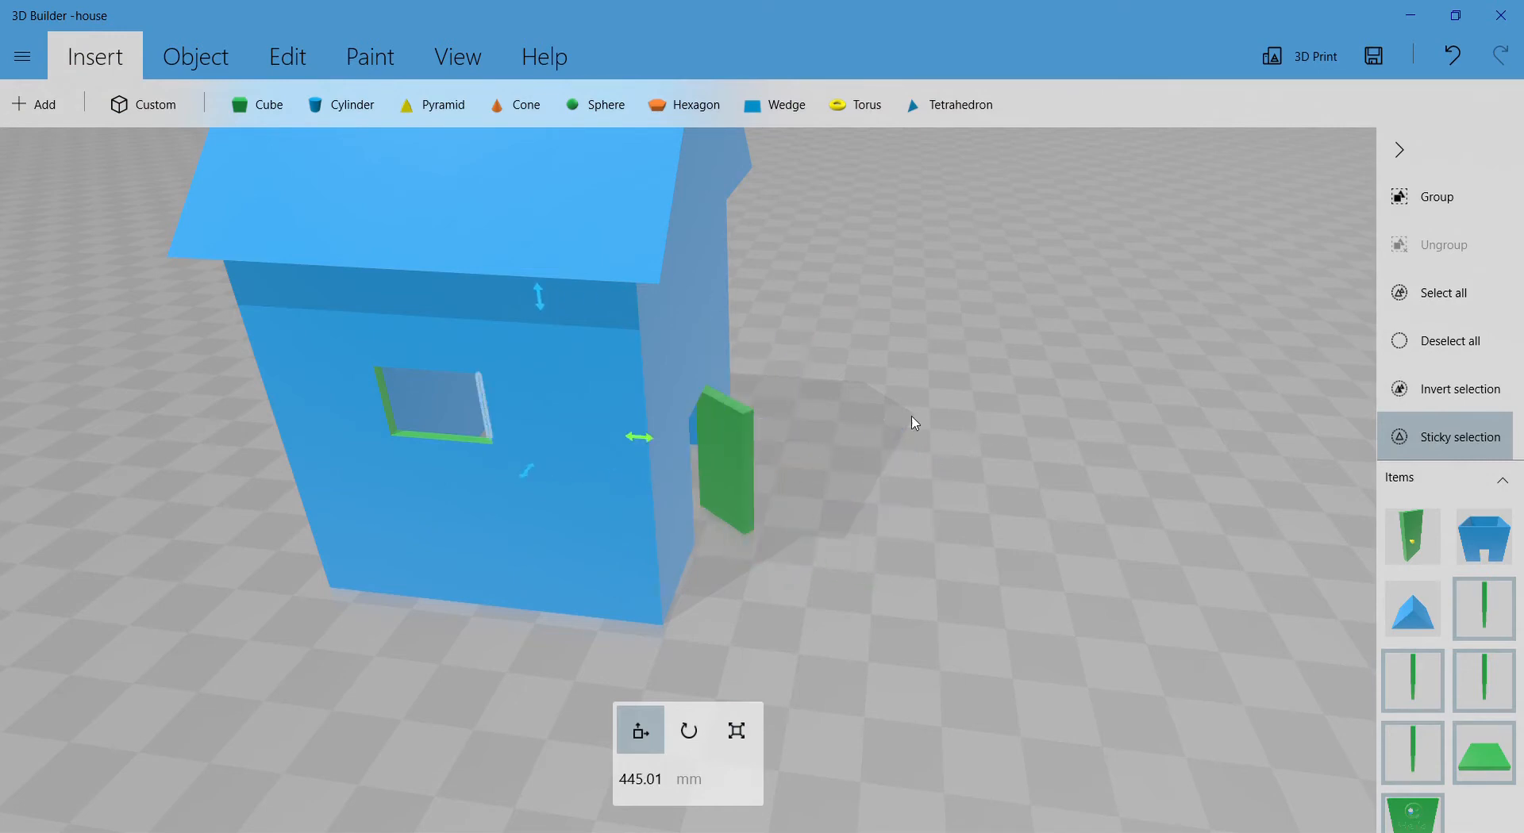
- Inspect the chair's placement from inside the house, through the doorway and from the outside
mouse_move(1050, 423)
mouse_down()
mouse_move(847, 460)
mouse_move(537, 402)
mouse_move(1065, 427)
mouse_up()
scroll(1064, 427, up, 10)
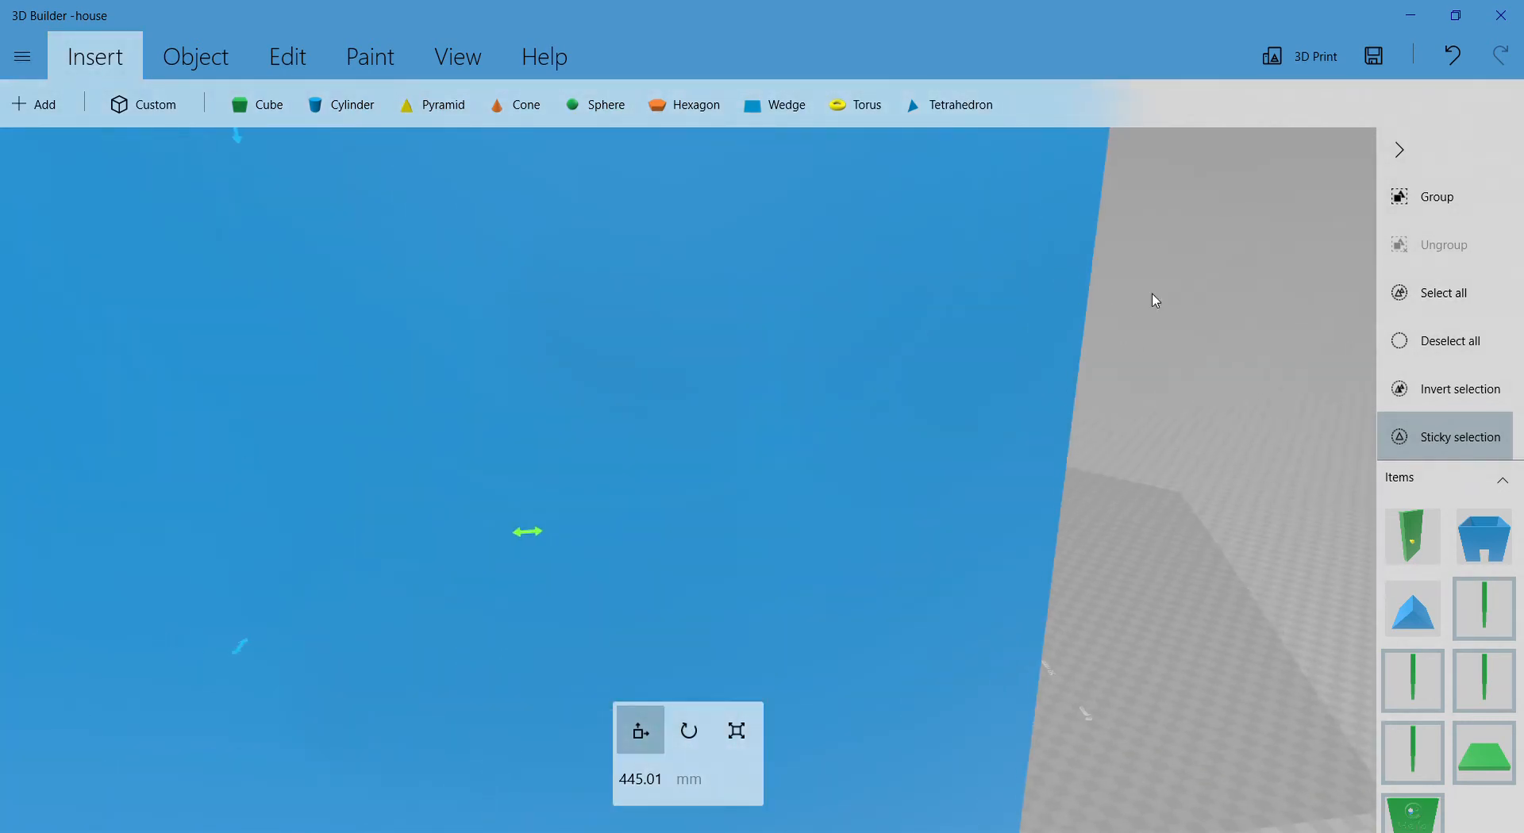
drag(1153, 294, 684, 511)
scroll(785, 484, down, 8)
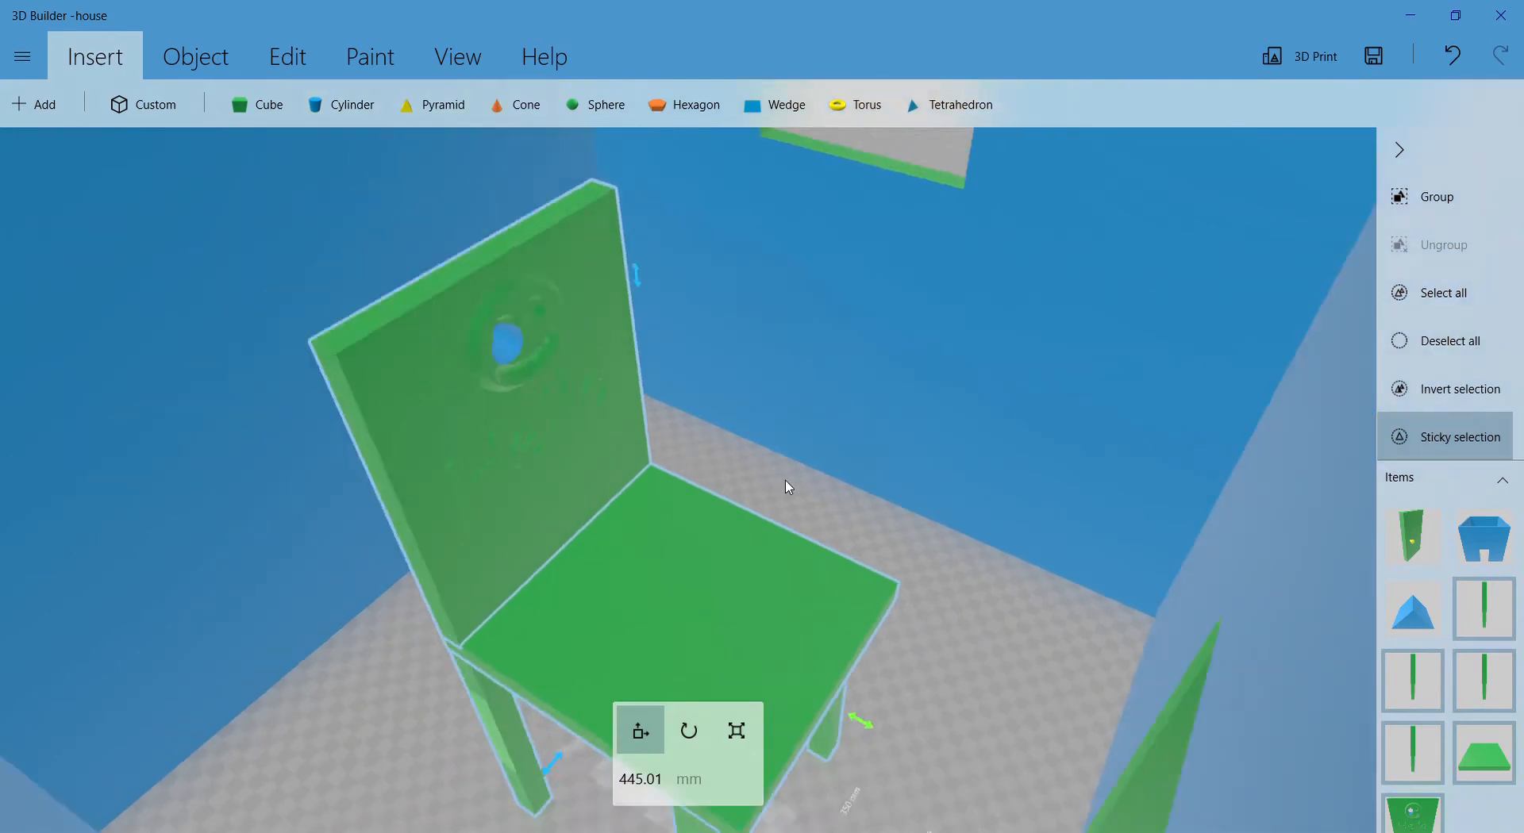
drag(997, 446, 429, 351)
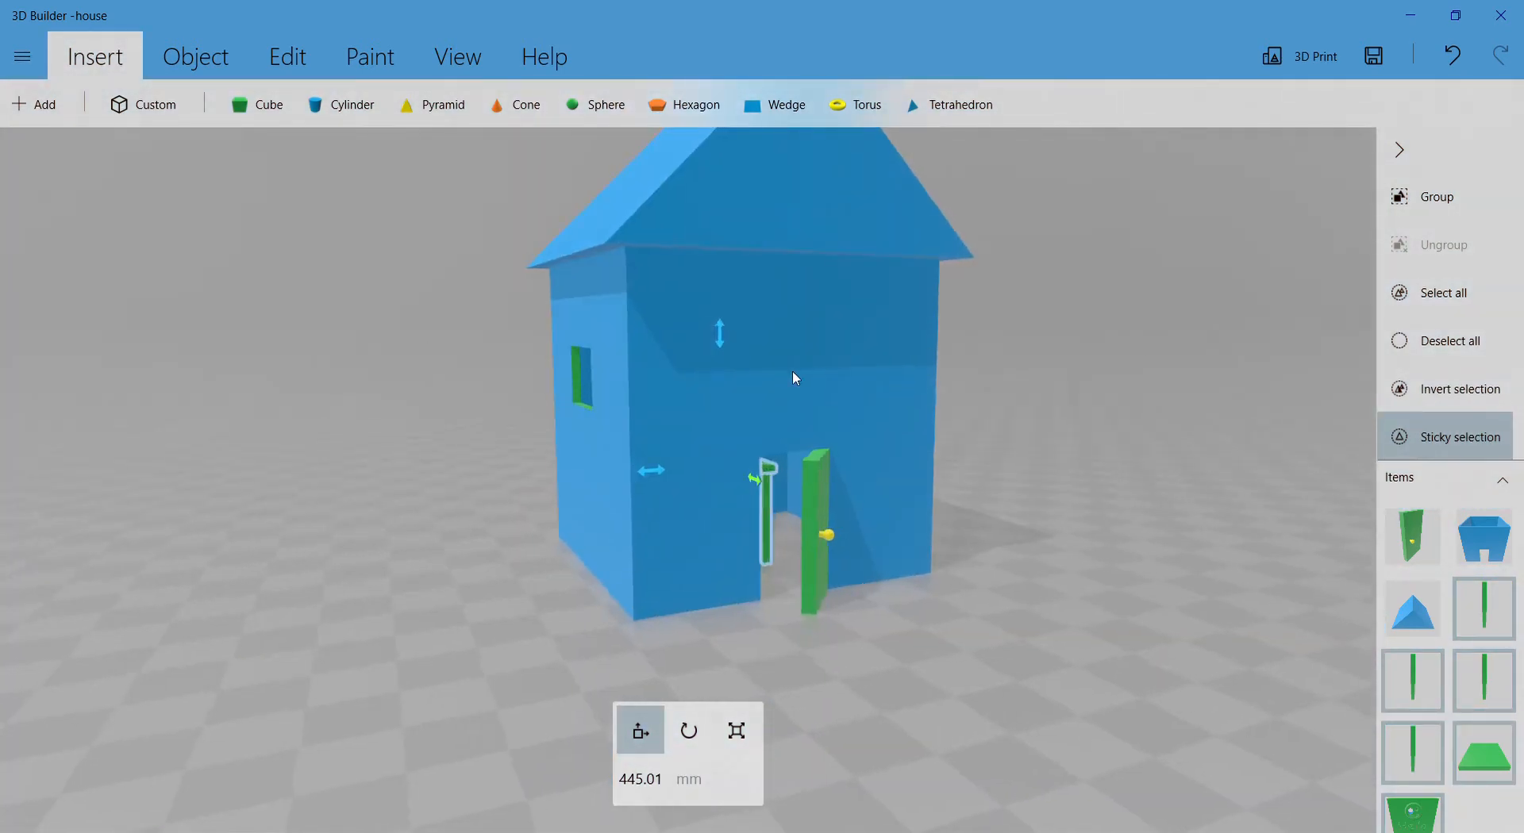
drag(1254, 373, 973, 406)
scroll(797, 435, down, 3)
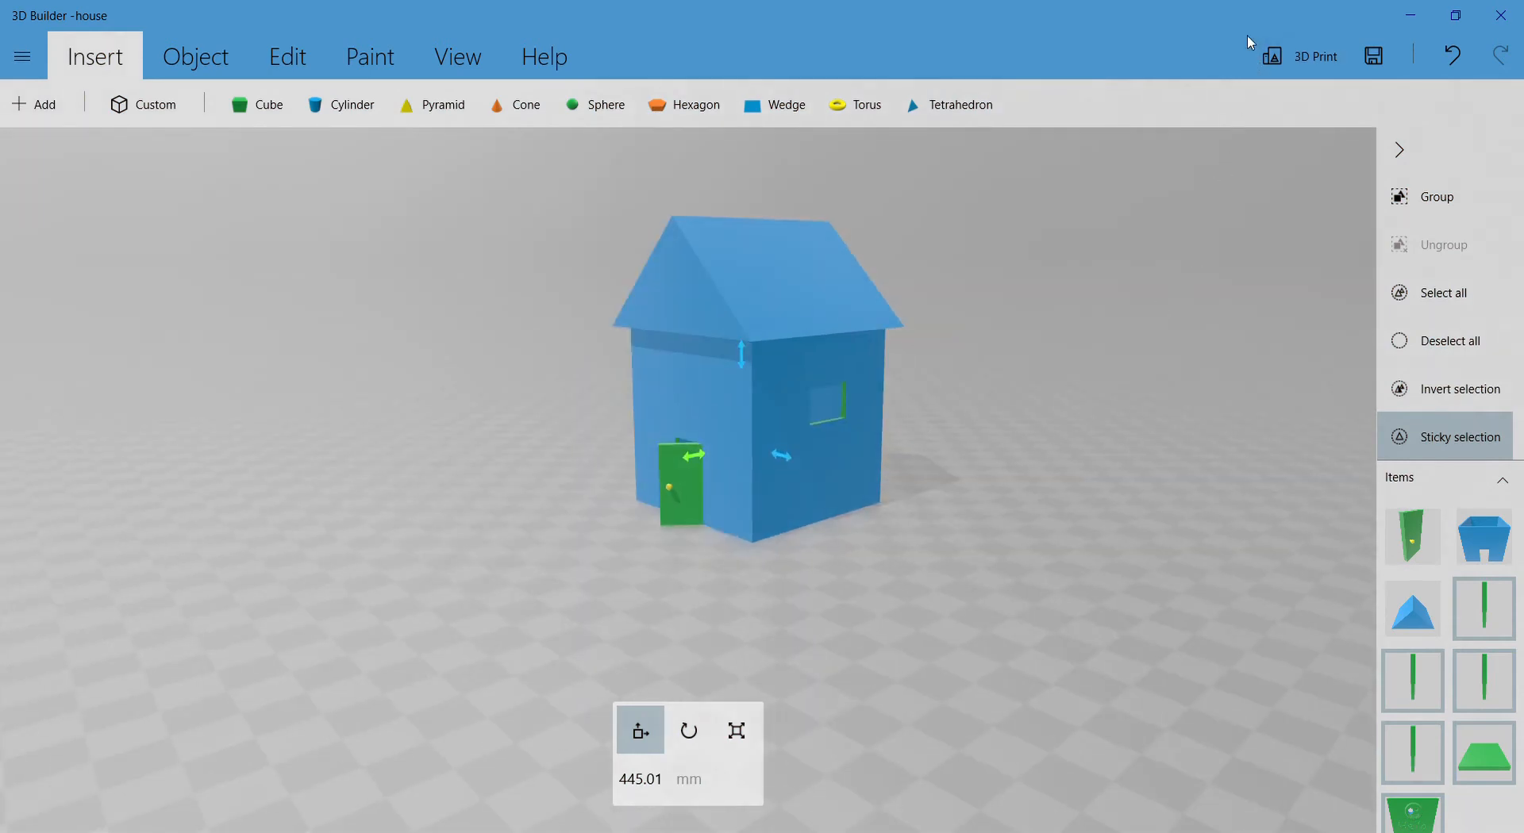
drag(384, 375, 1027, 477)
scroll(1040, 501, up, 3)
- Add the green door to the selected chair parts, check them from the front, and clear the whole selection
click(877, 667)
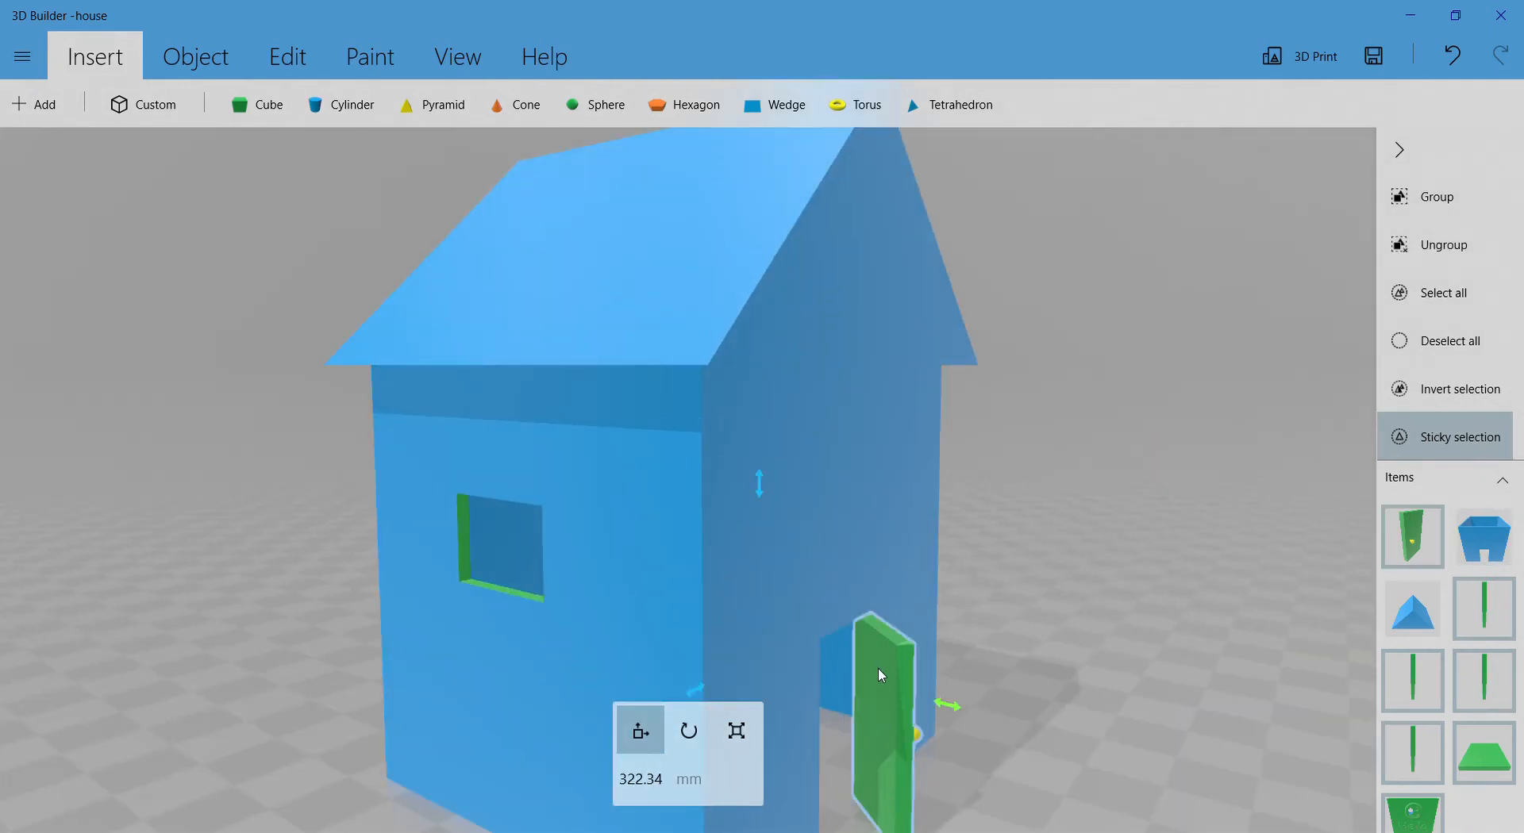
drag(1051, 645, 960, 646)
right_drag(960, 646, 956, 496)
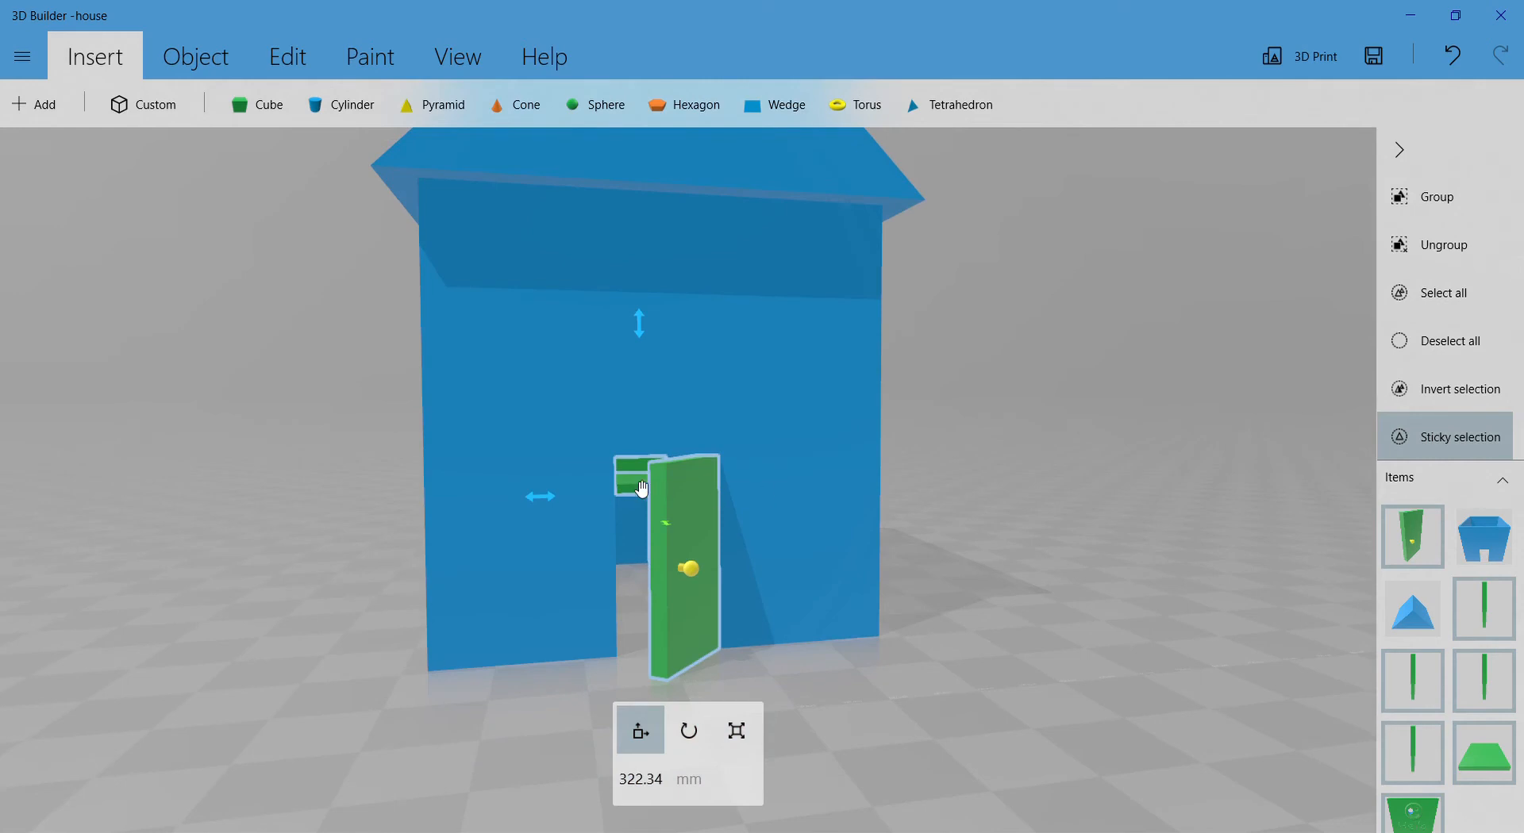
drag(902, 555, 1037, 569)
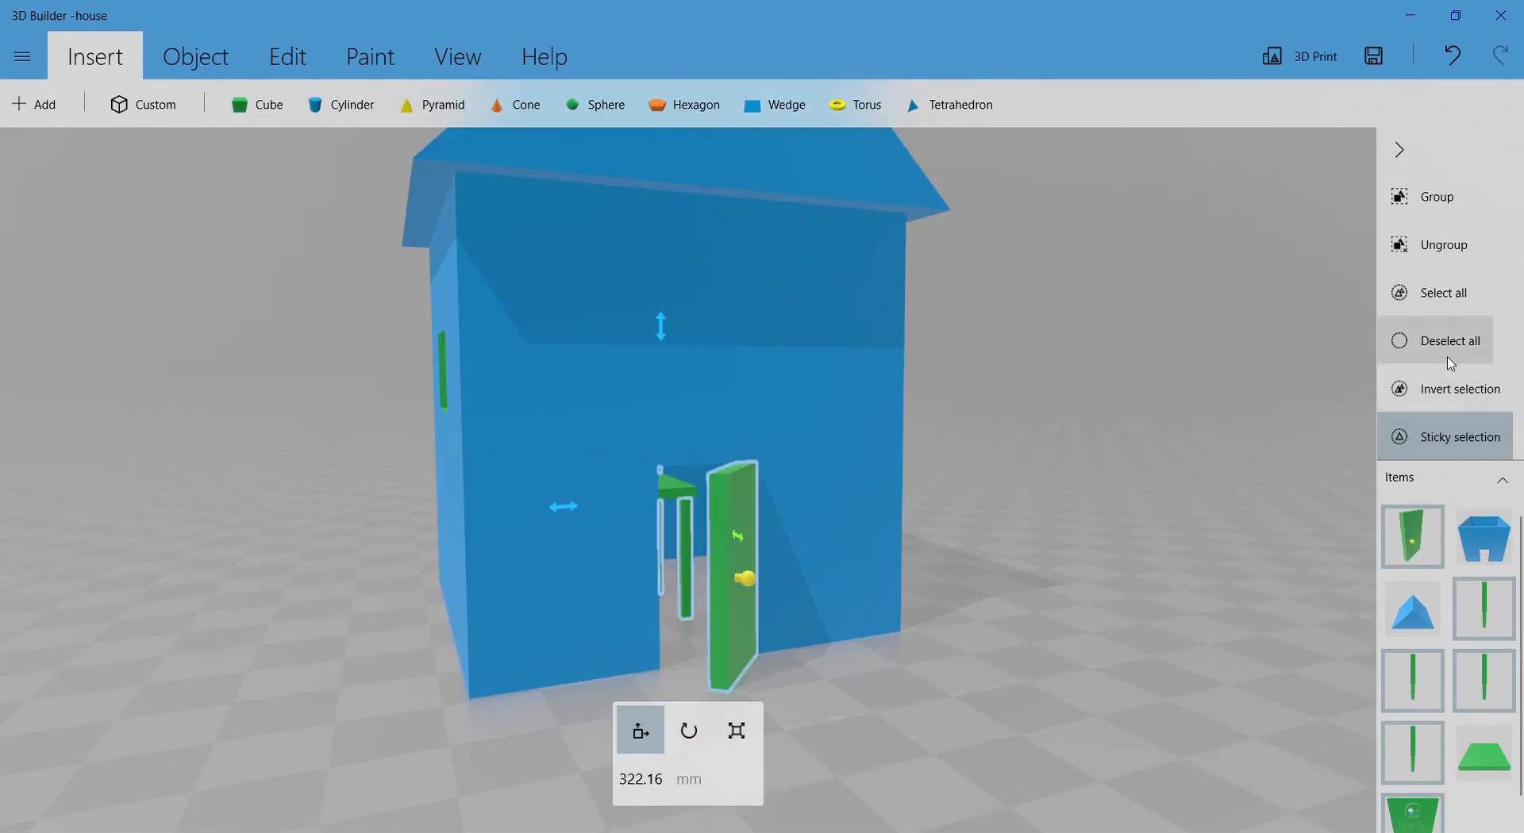
click(1450, 343)
- Select only the green door, try tilting it with the rotation handle, and undo the rotation
click(750, 539)
drag(1027, 569, 1081, 510)
click(739, 452)
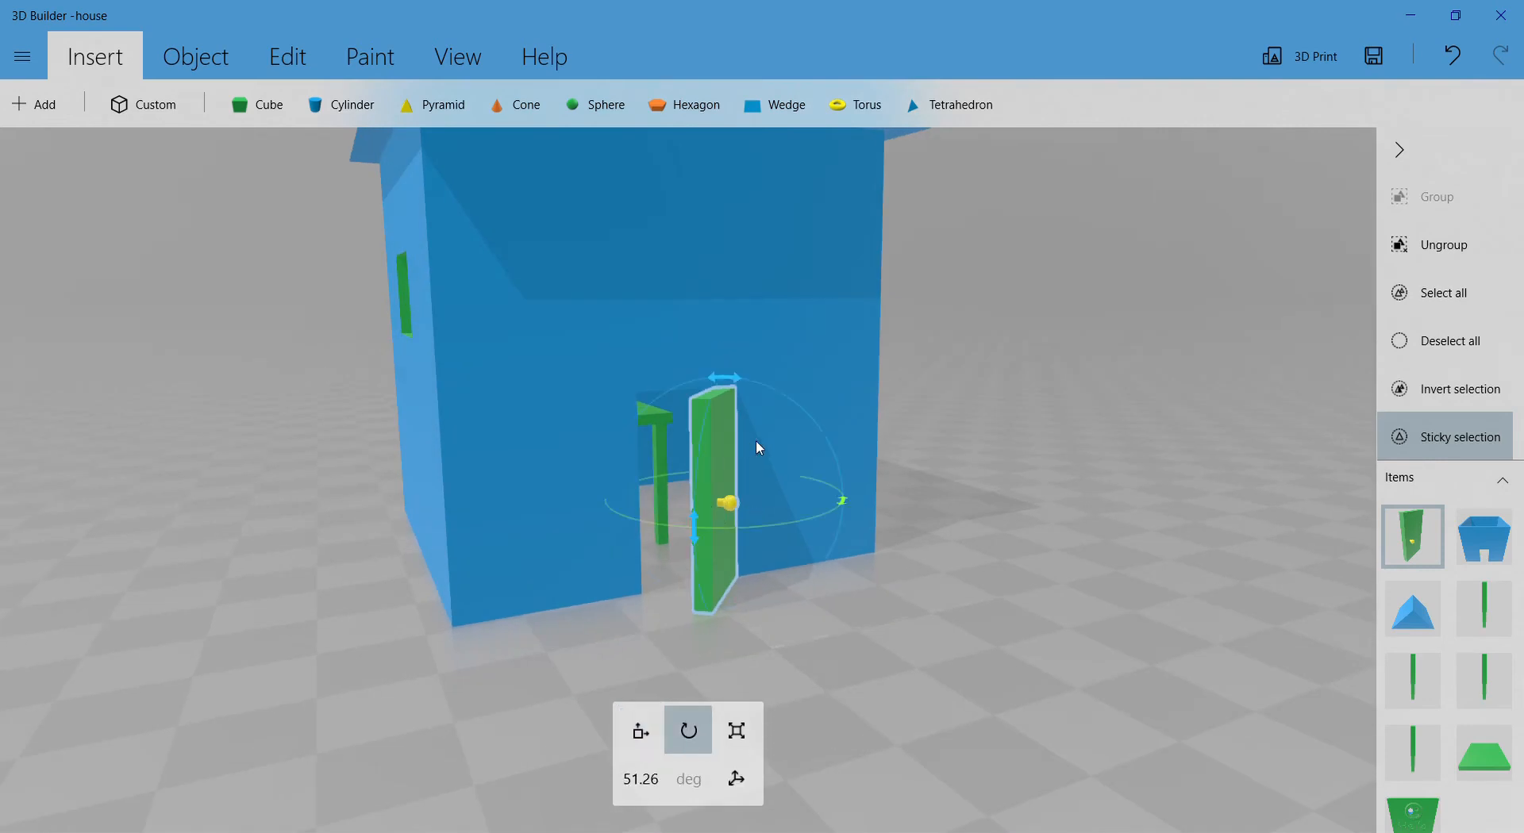
drag(724, 380, 446, 490)
key(ctrl+z)
- Select only the gabled roof, move it sideways off the house to about 891 mm, and lower it to about 202 mm
right_drag(1030, 500, 1027, 611)
drag(930, 593, 691, 584)
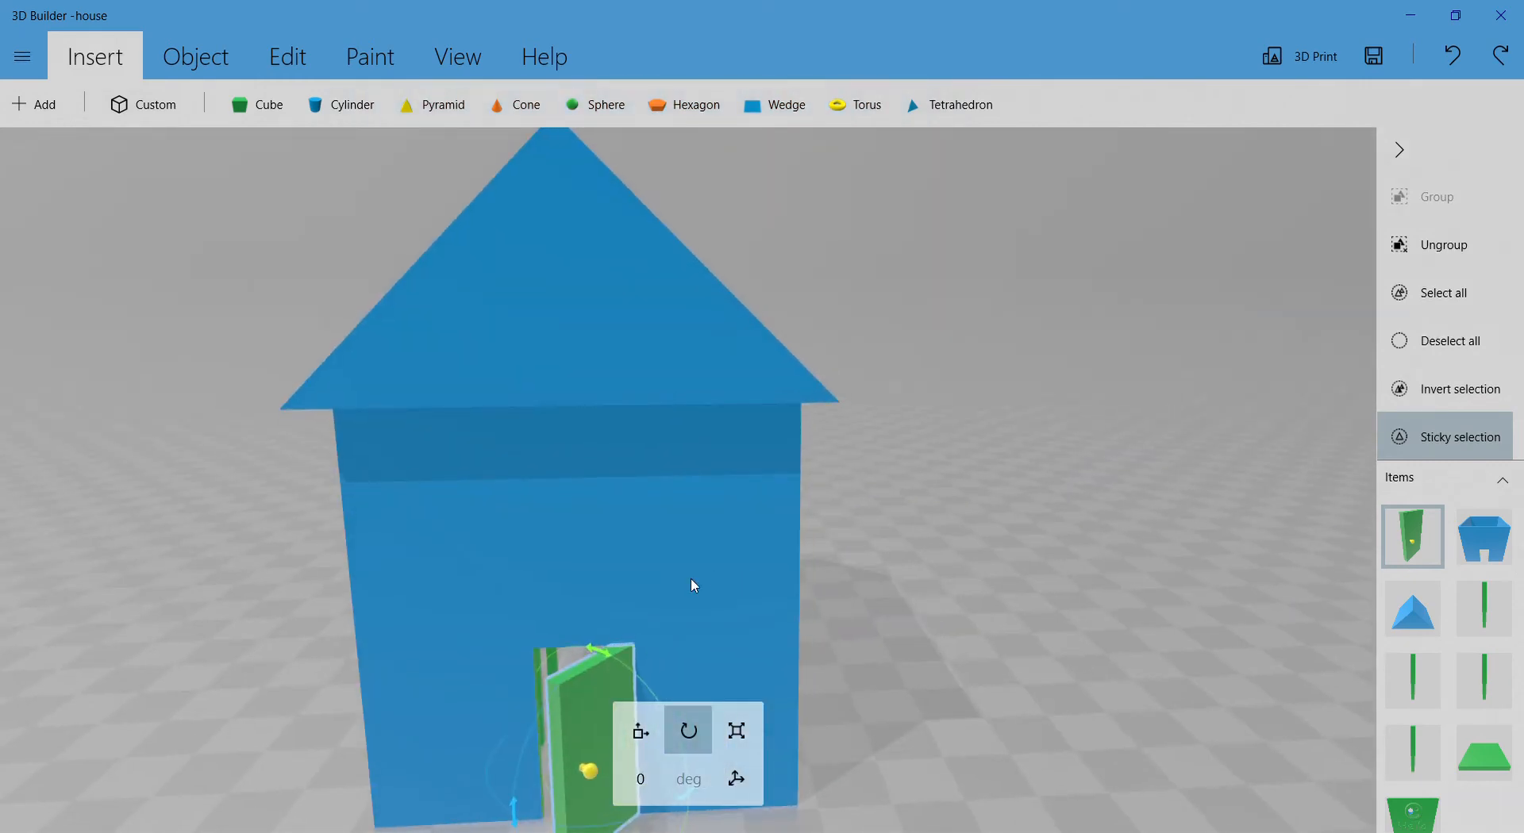
click(564, 686)
click(649, 322)
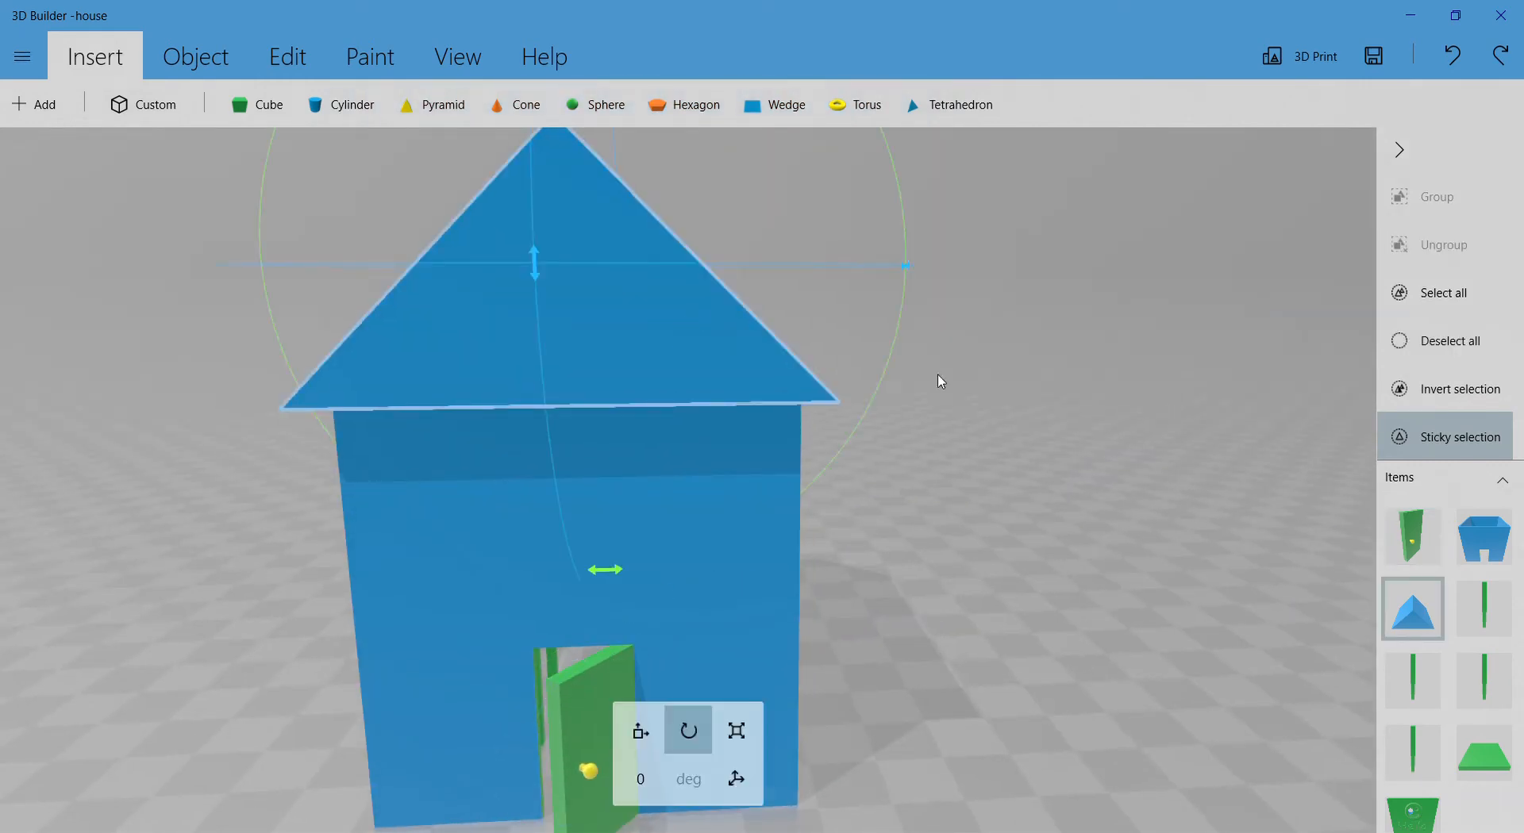
drag(1000, 421, 860, 469)
scroll(865, 463, down, 3)
key(s)
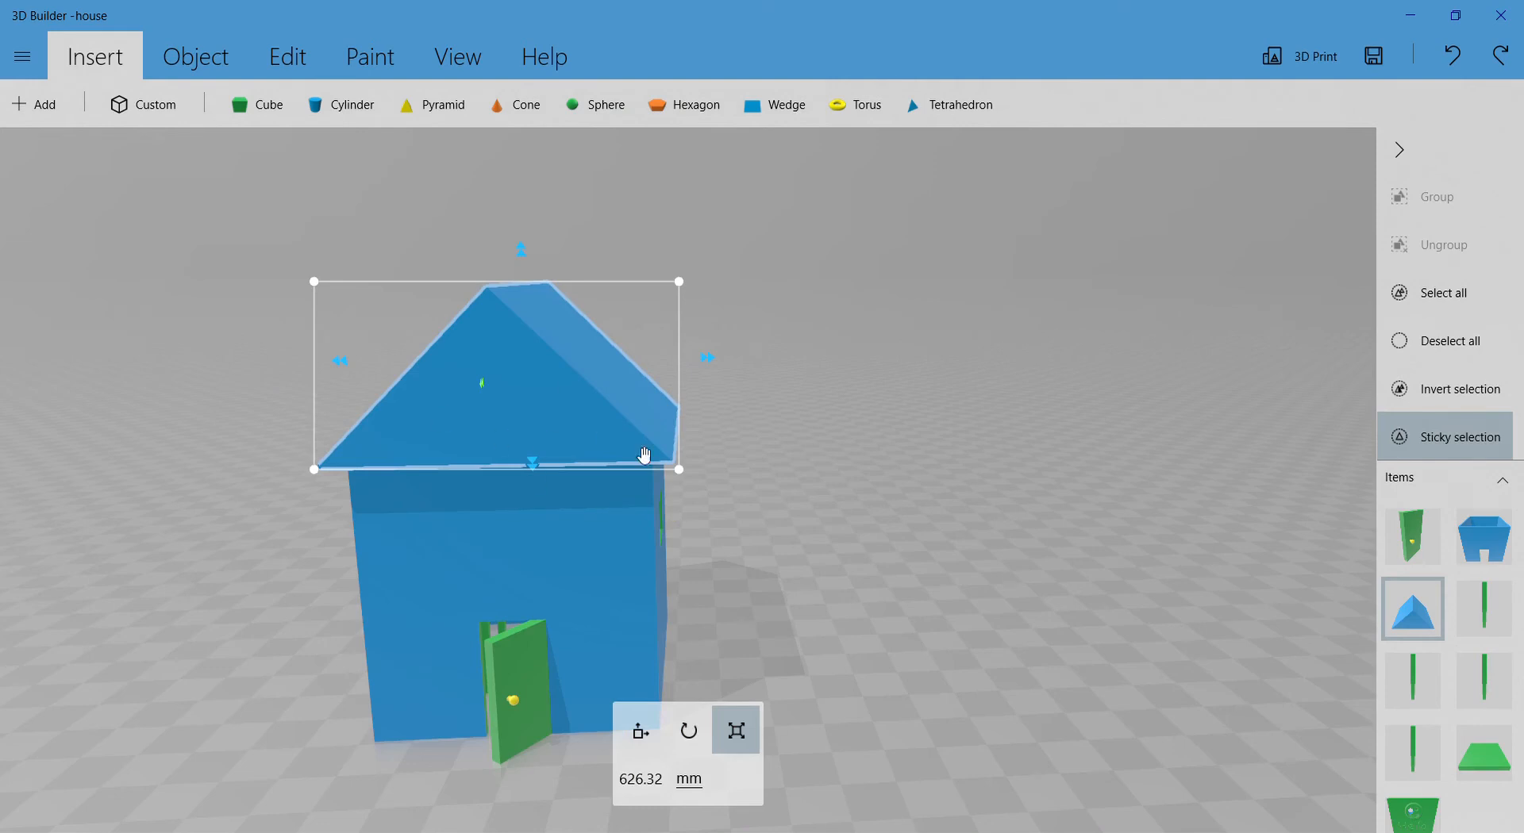
key(m)
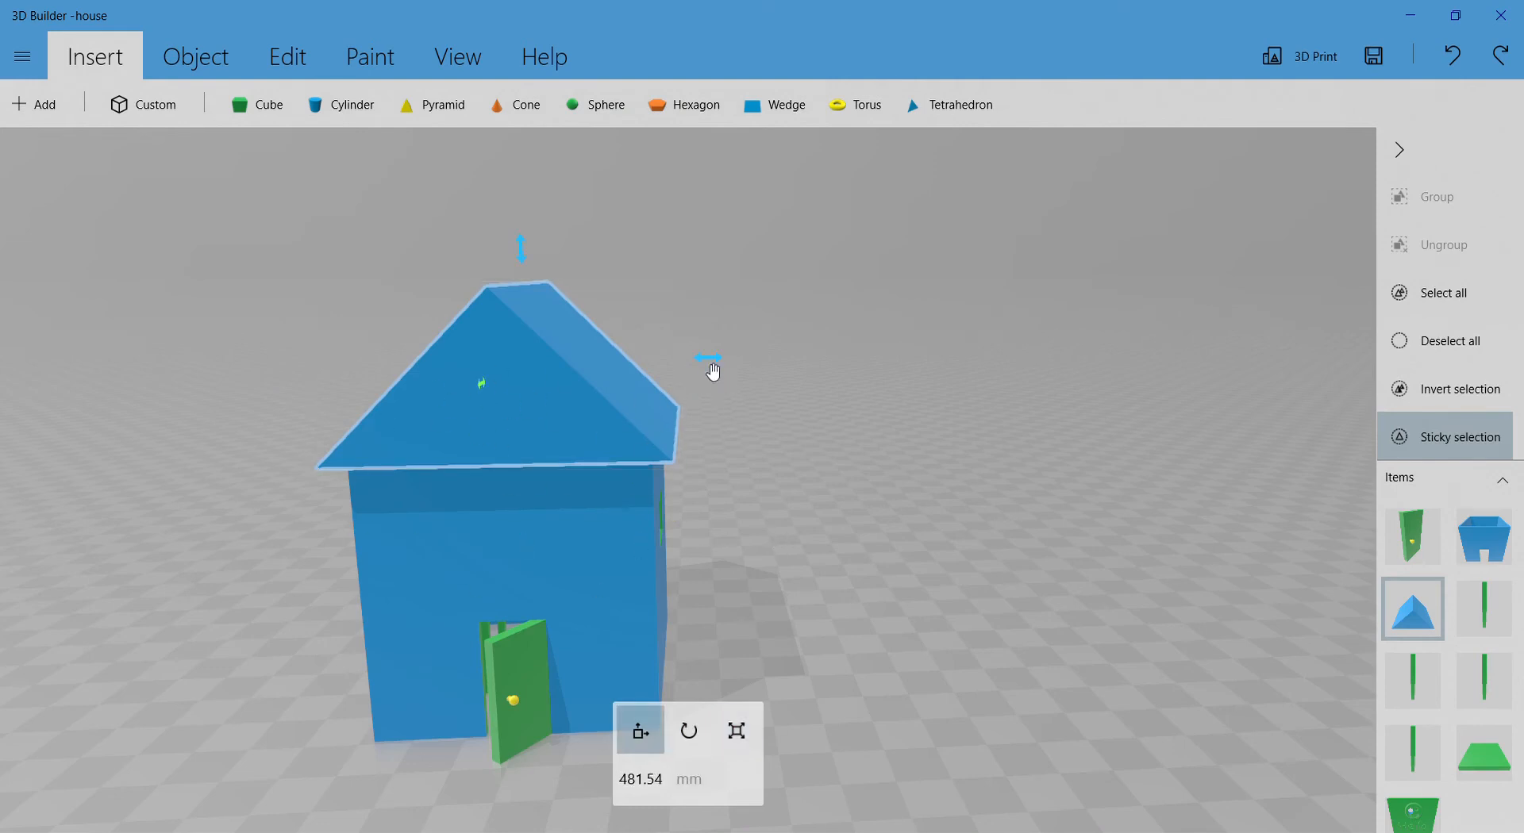
drag(708, 358, 1107, 347)
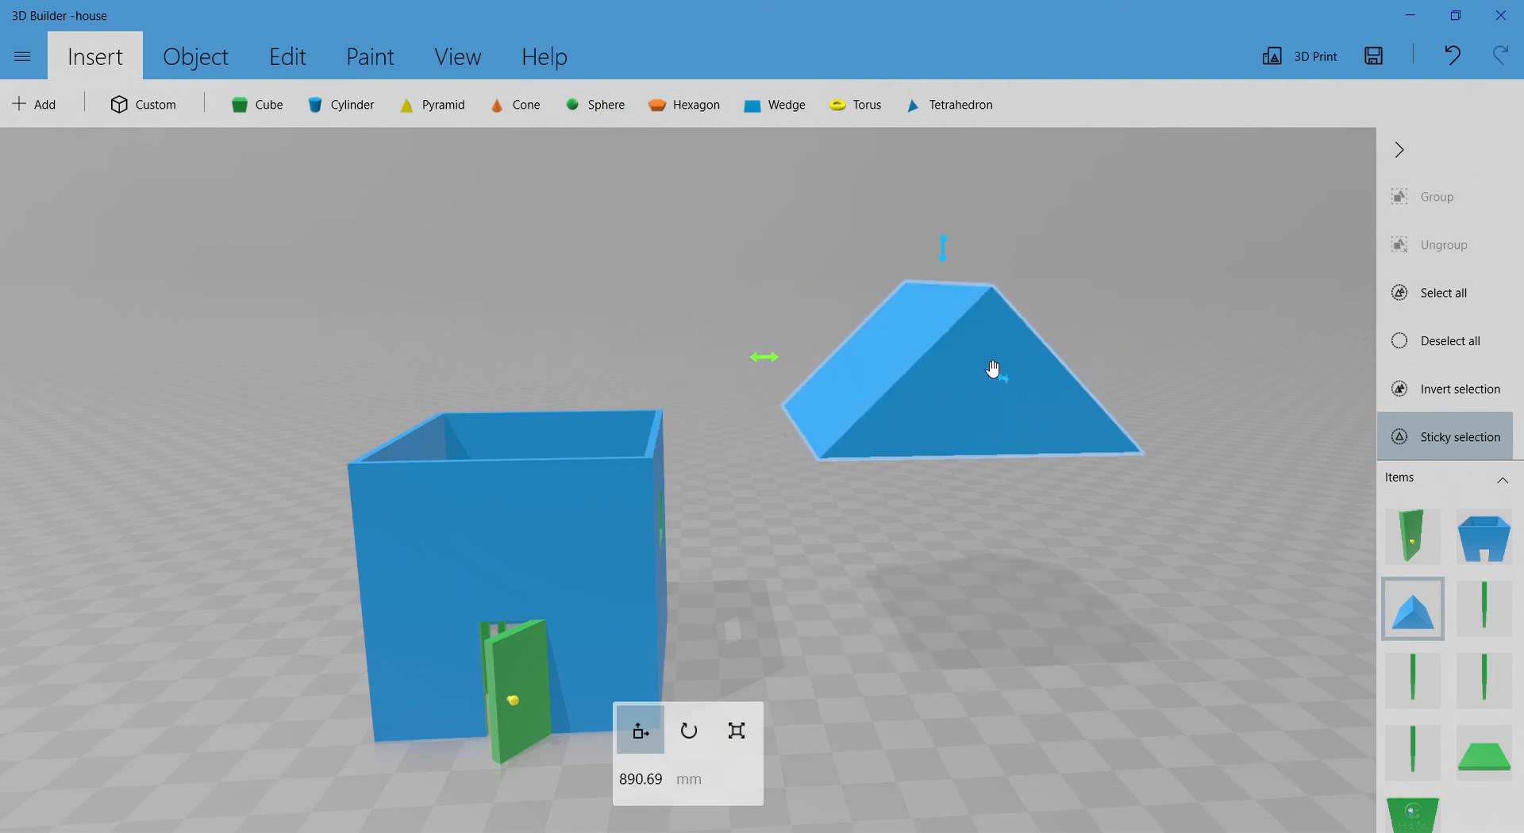
drag(952, 275, 957, 480)
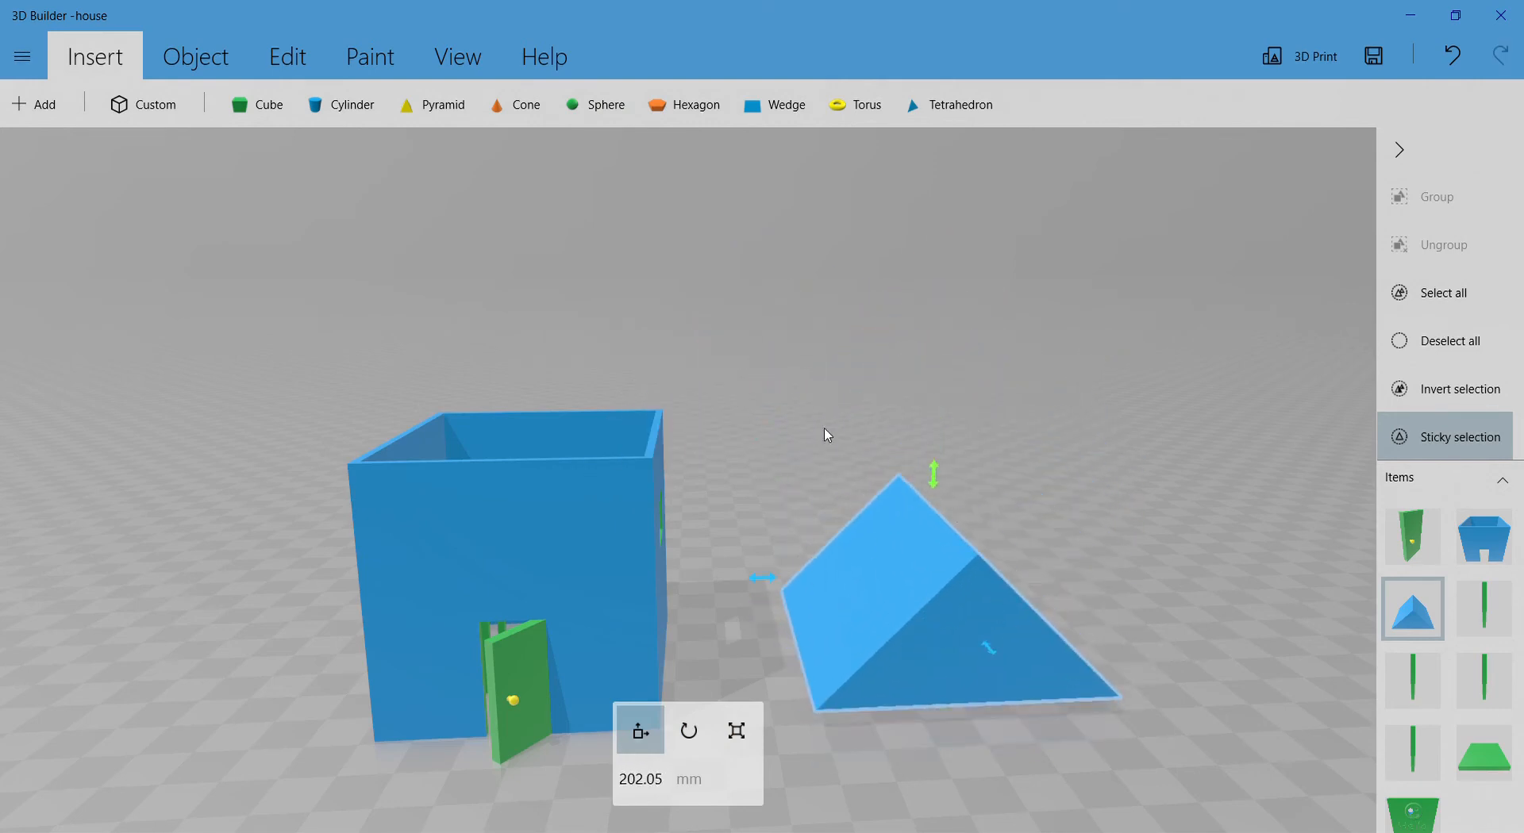
- Inspect the chair and window openings inside the roofless house from above and from the side
right_drag(825, 435, 500, 597)
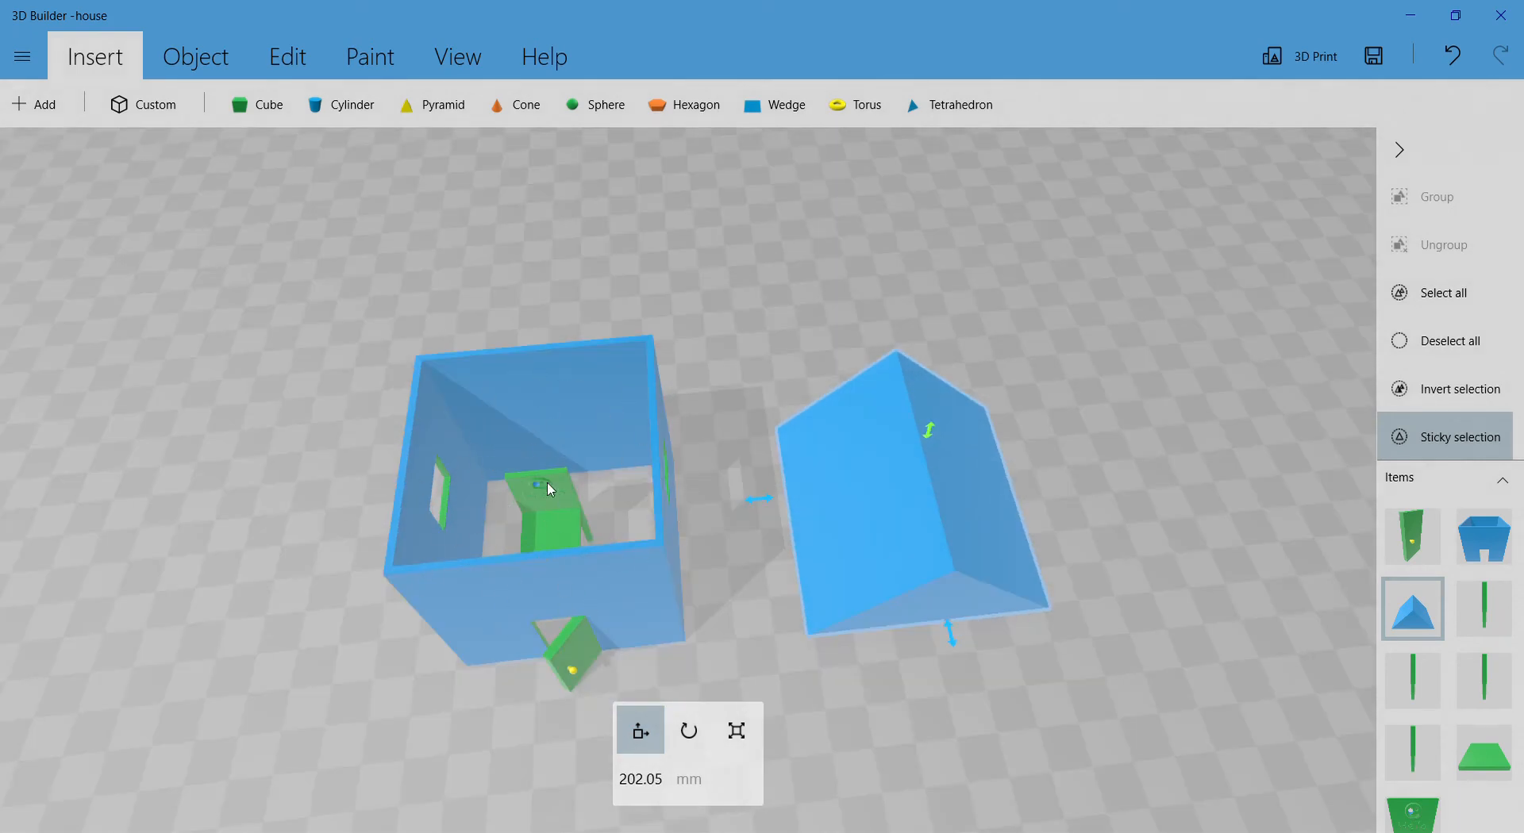
drag(976, 691, 444, 548)
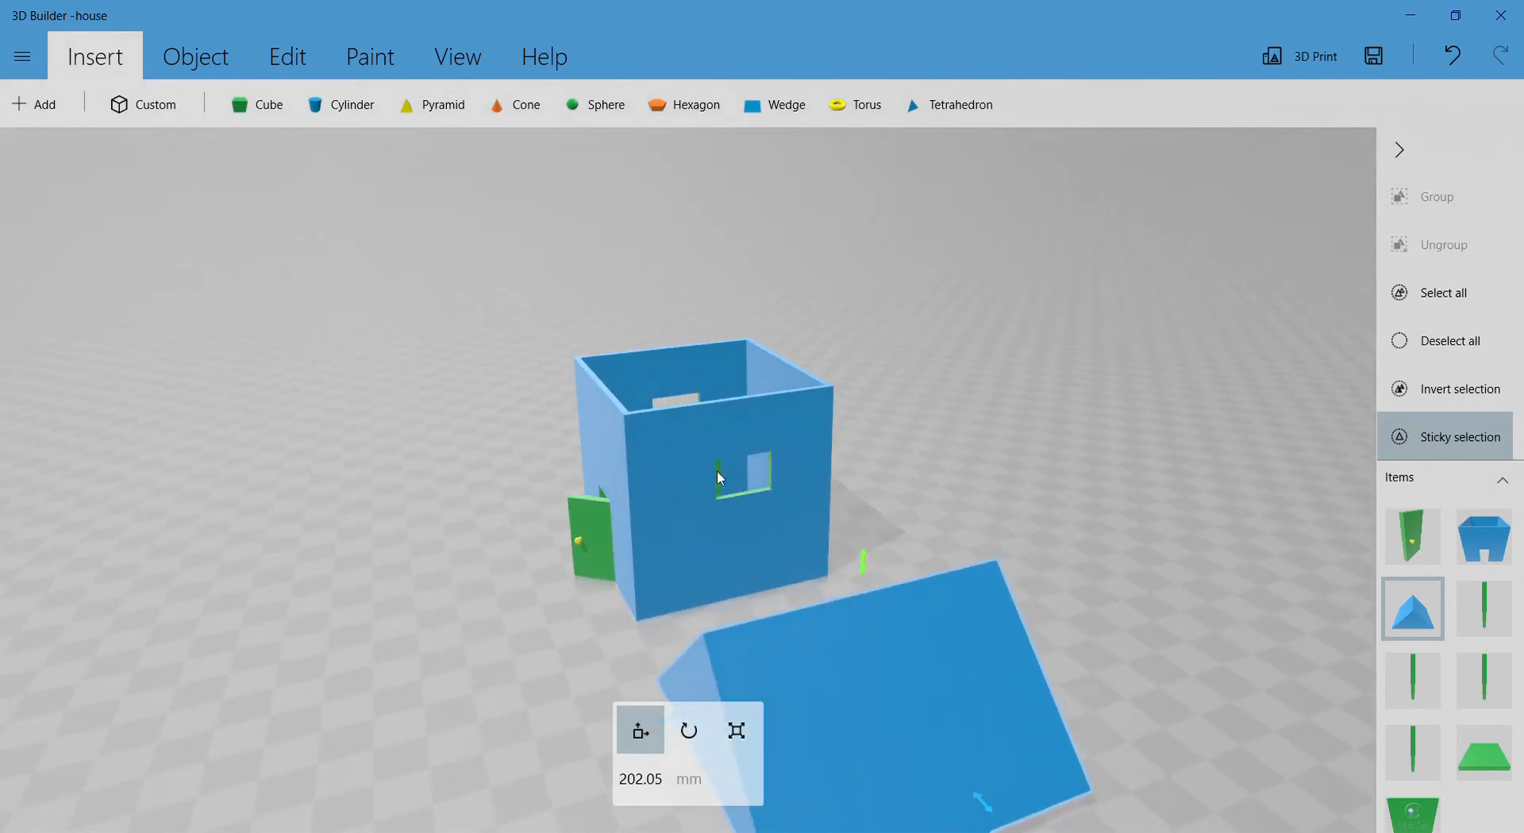
scroll(764, 451, up, 4)
drag(1022, 436, 594, 510)
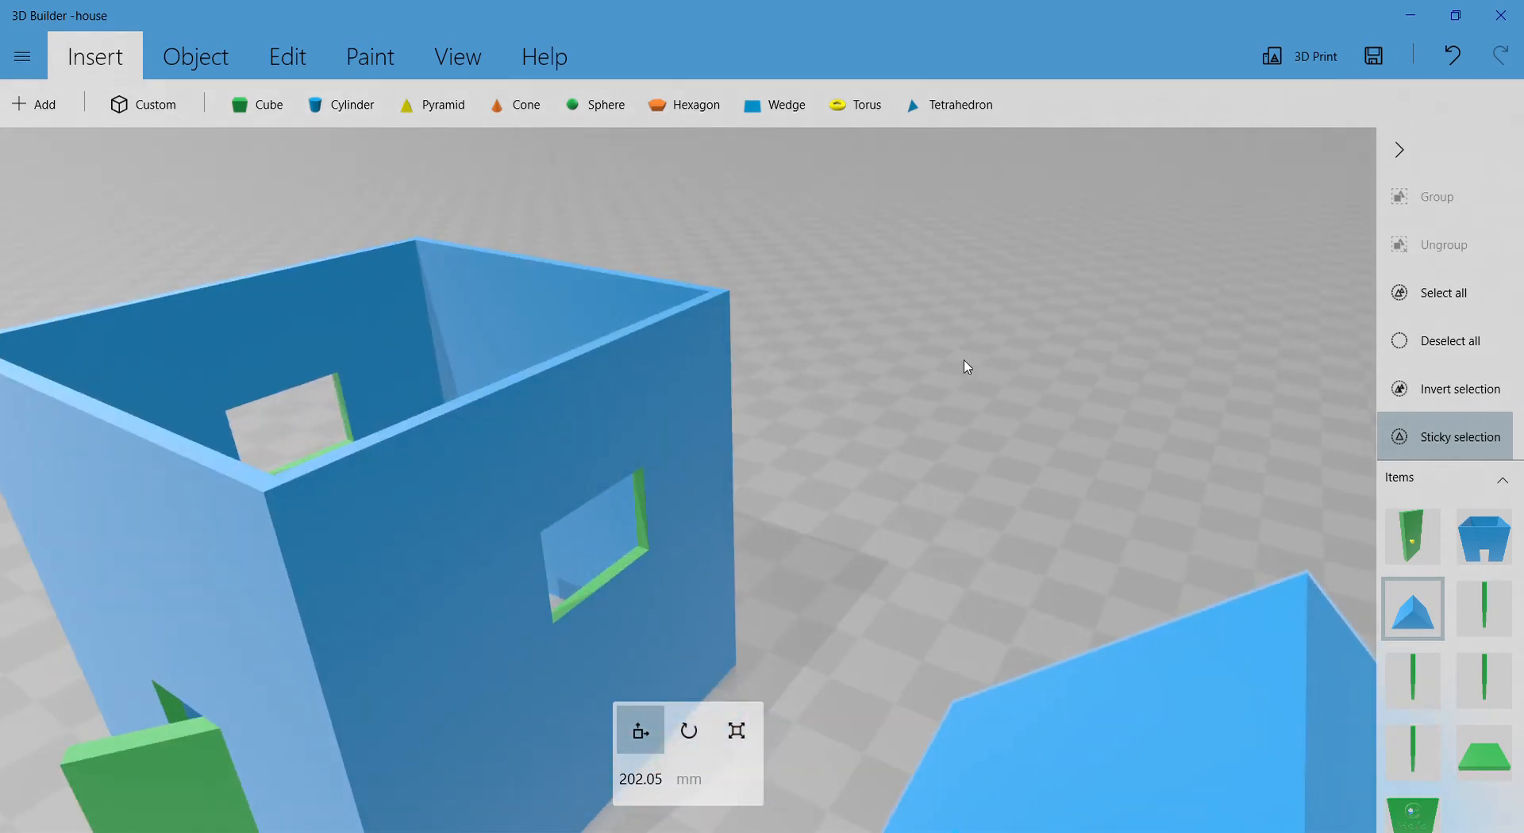
scroll(967, 366, down, 2)
drag(884, 365, 727, 453)
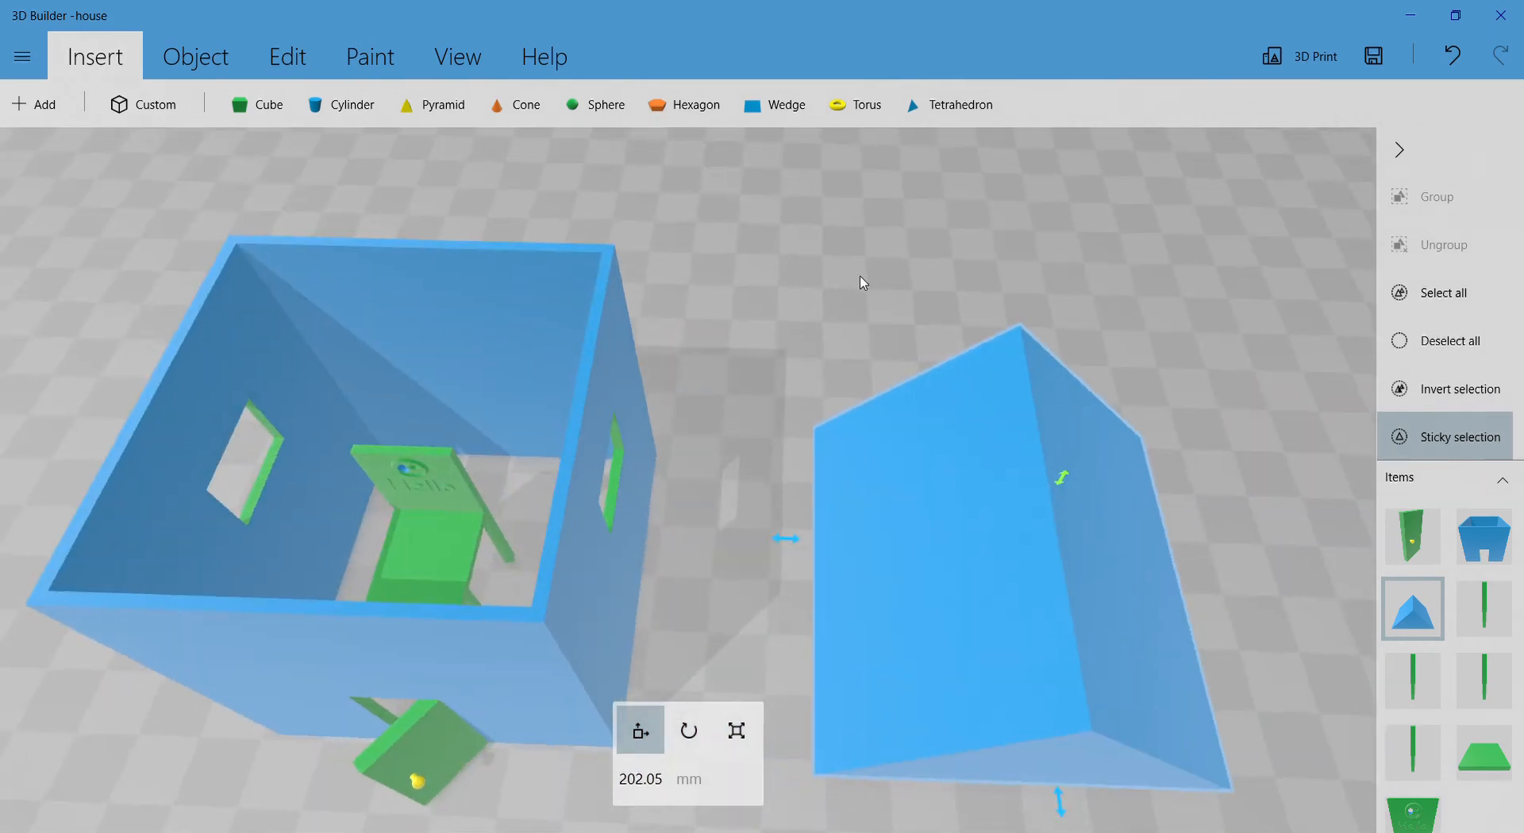
drag(860, 283, 984, 254)
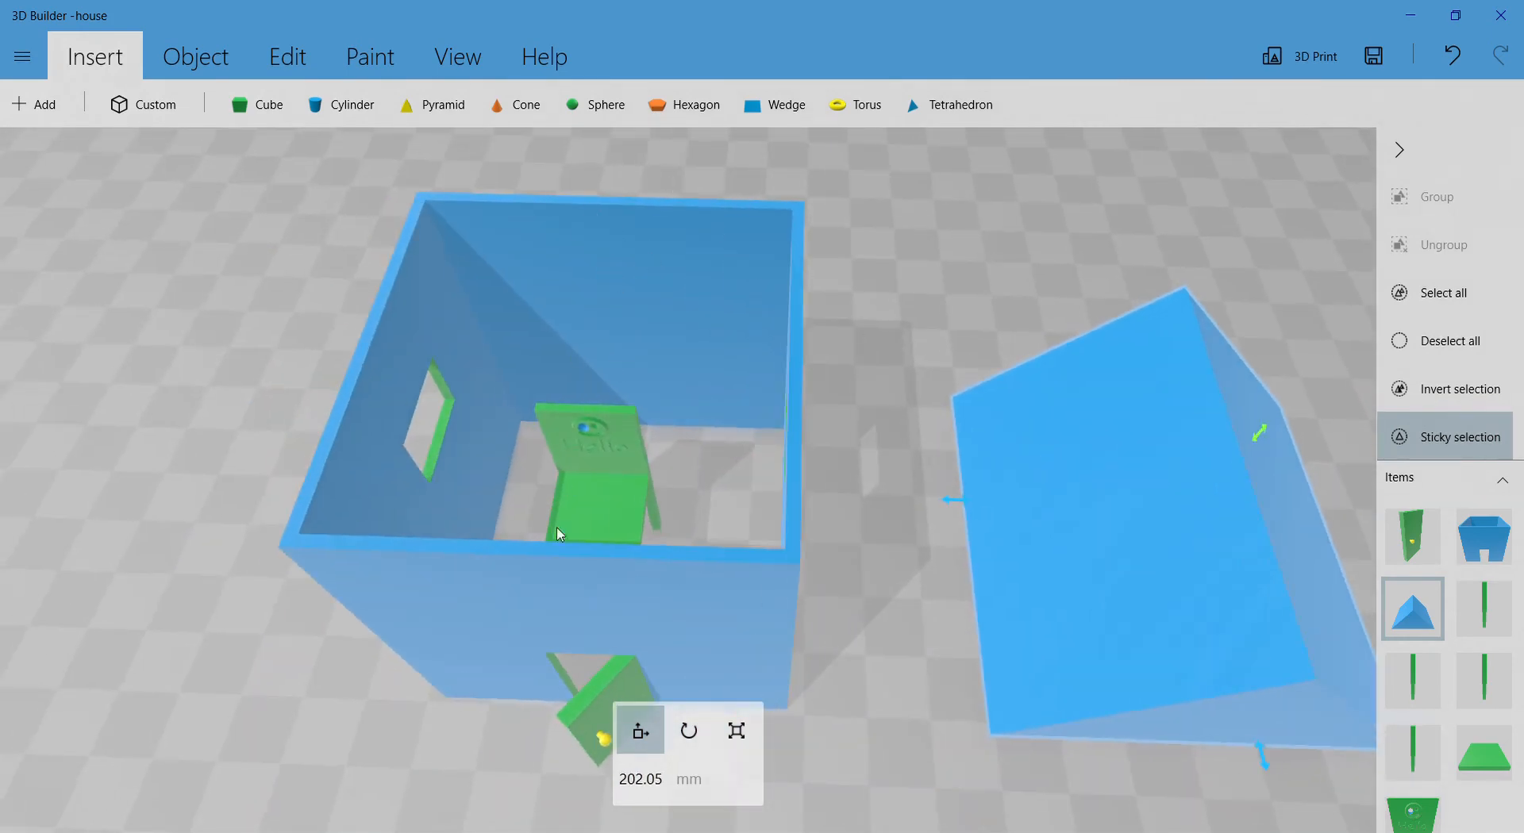
- Add the house body to the selected roof, try rotating both together, and undo the rotation
click(750, 301)
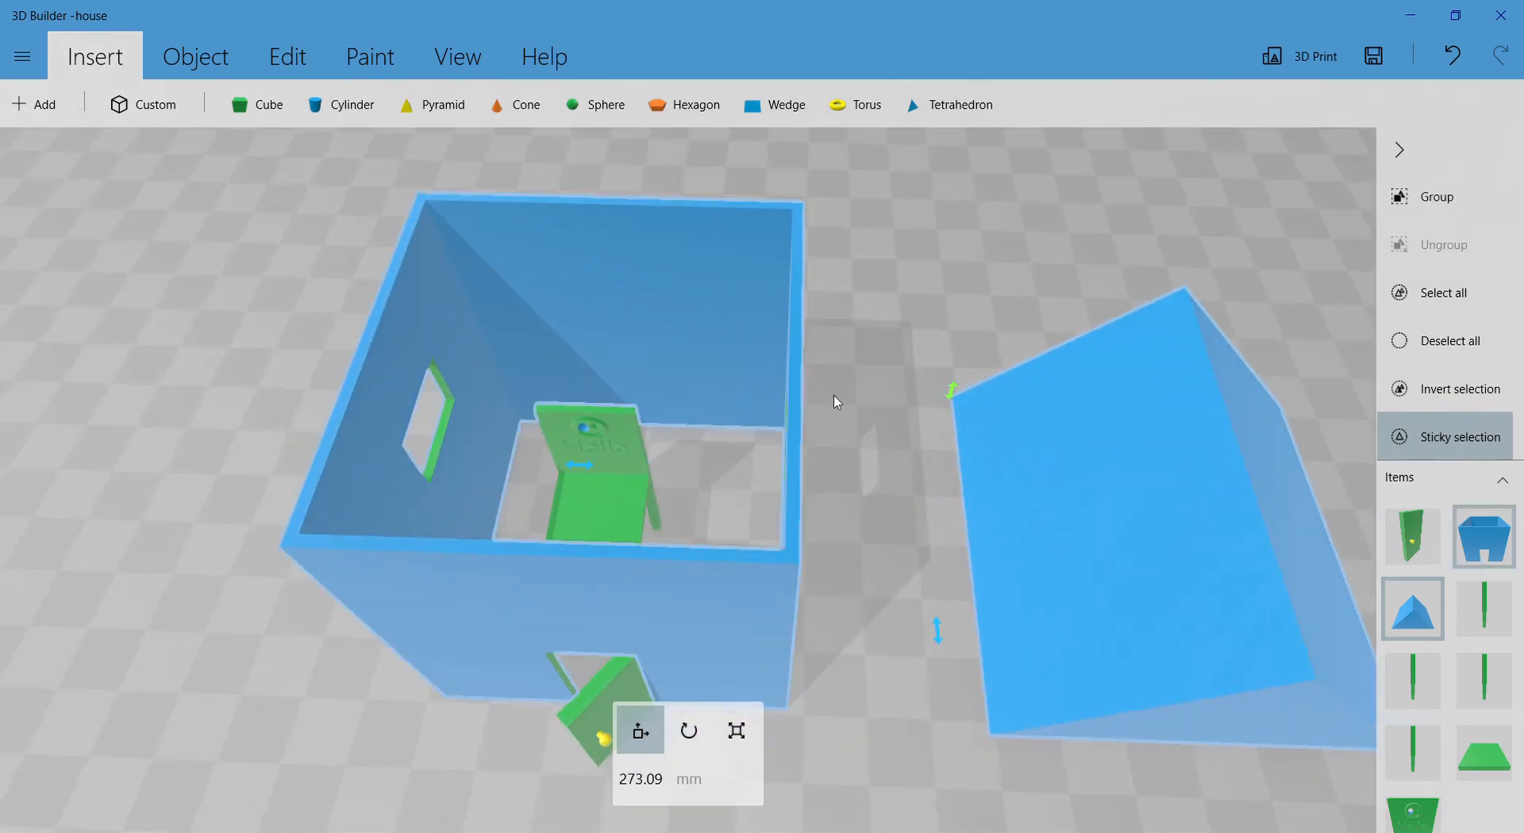
drag(833, 398, 901, 405)
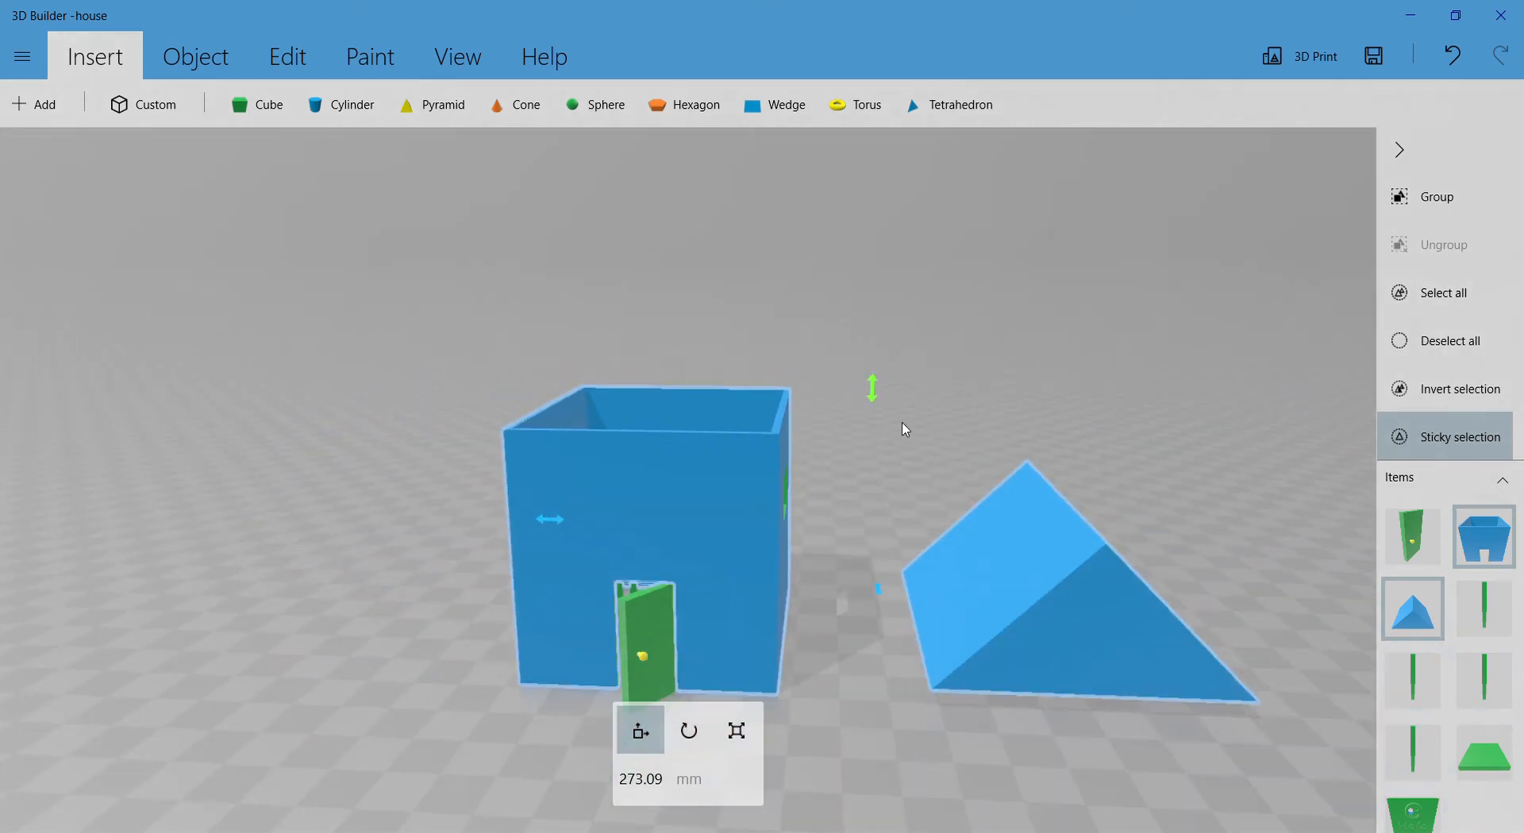
key(r)
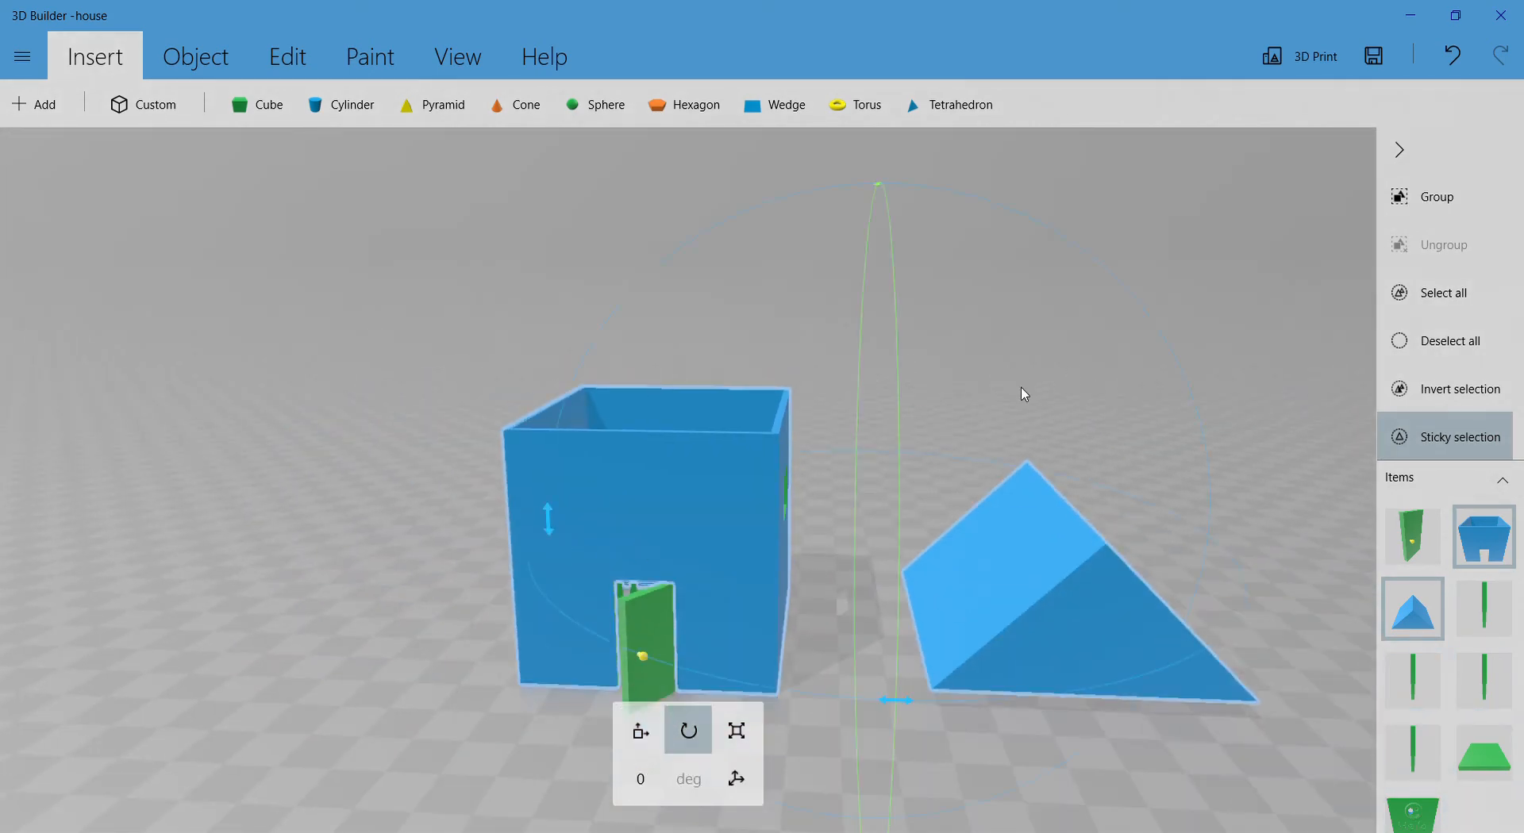
scroll(1023, 394, down, 1)
scroll(1251, 448, down, 2)
scroll(1106, 548, down, 2)
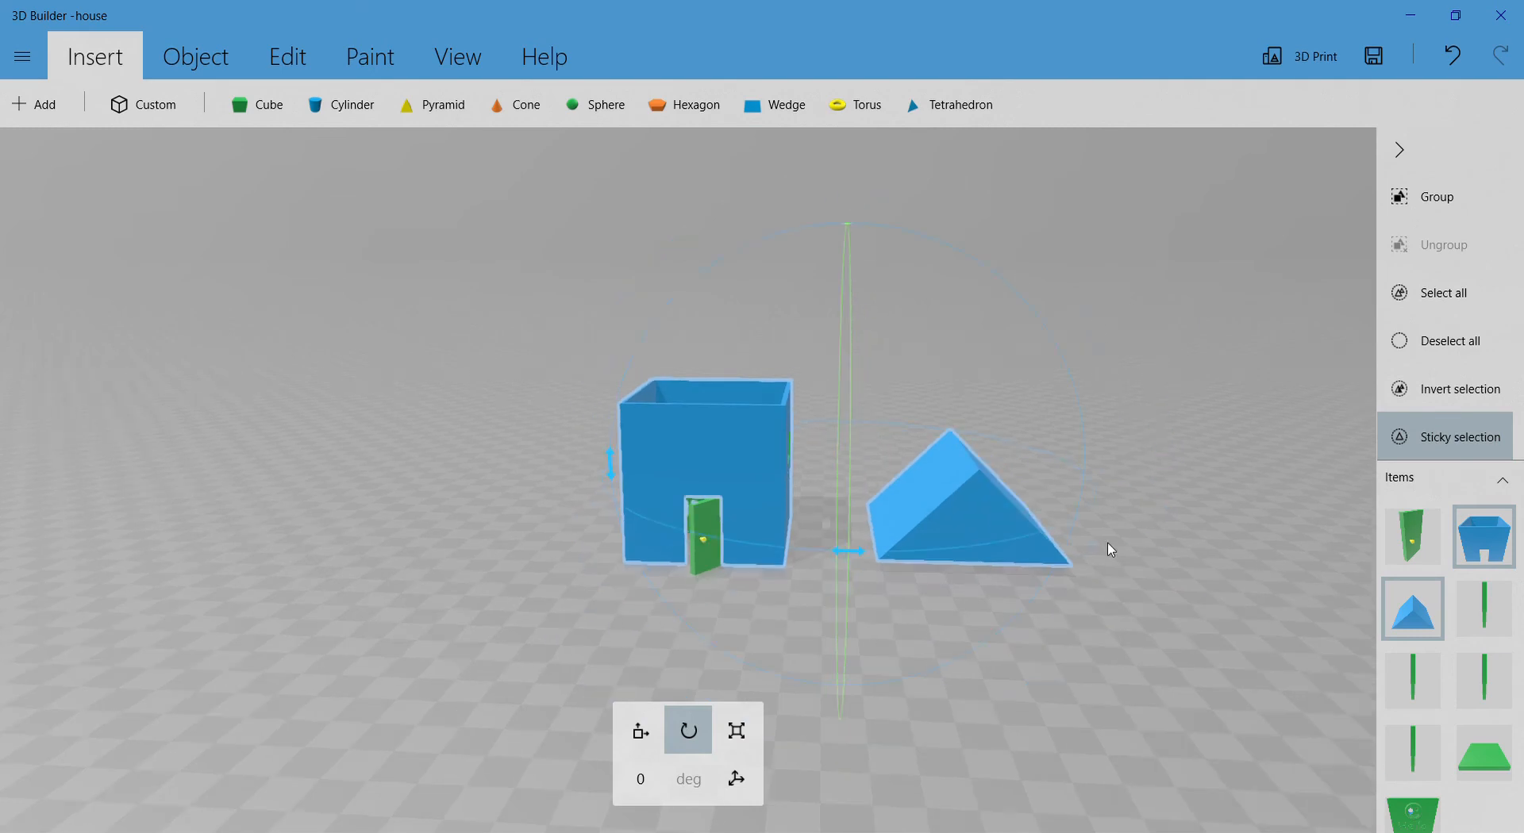
drag(851, 555, 939, 505)
key(ctrl+z)
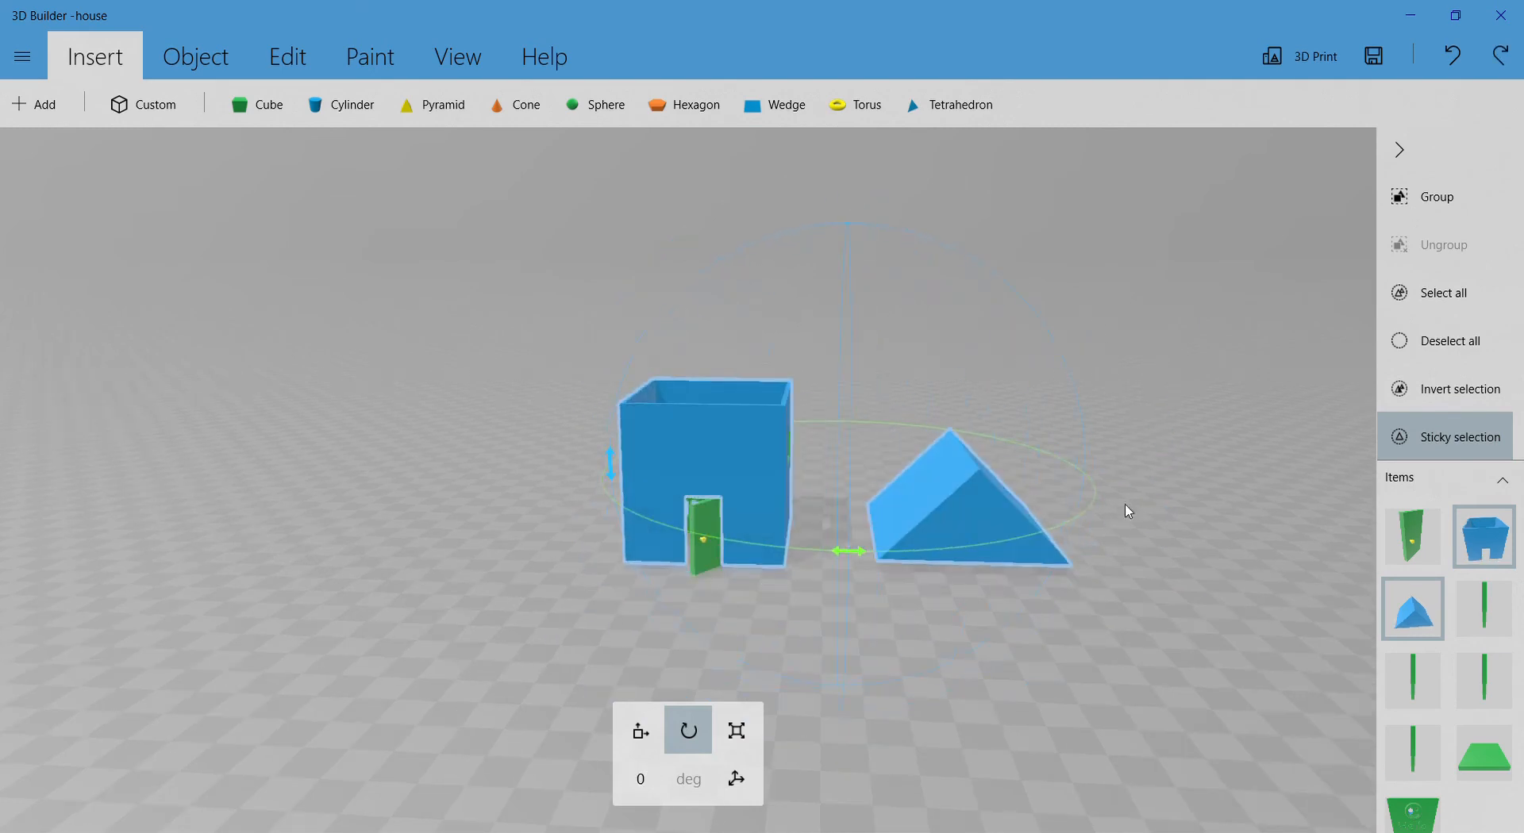
- Clear the selection, select only the house body, and tip it sideways by rotating it to about 271 degrees
click(1420, 341)
click(753, 442)
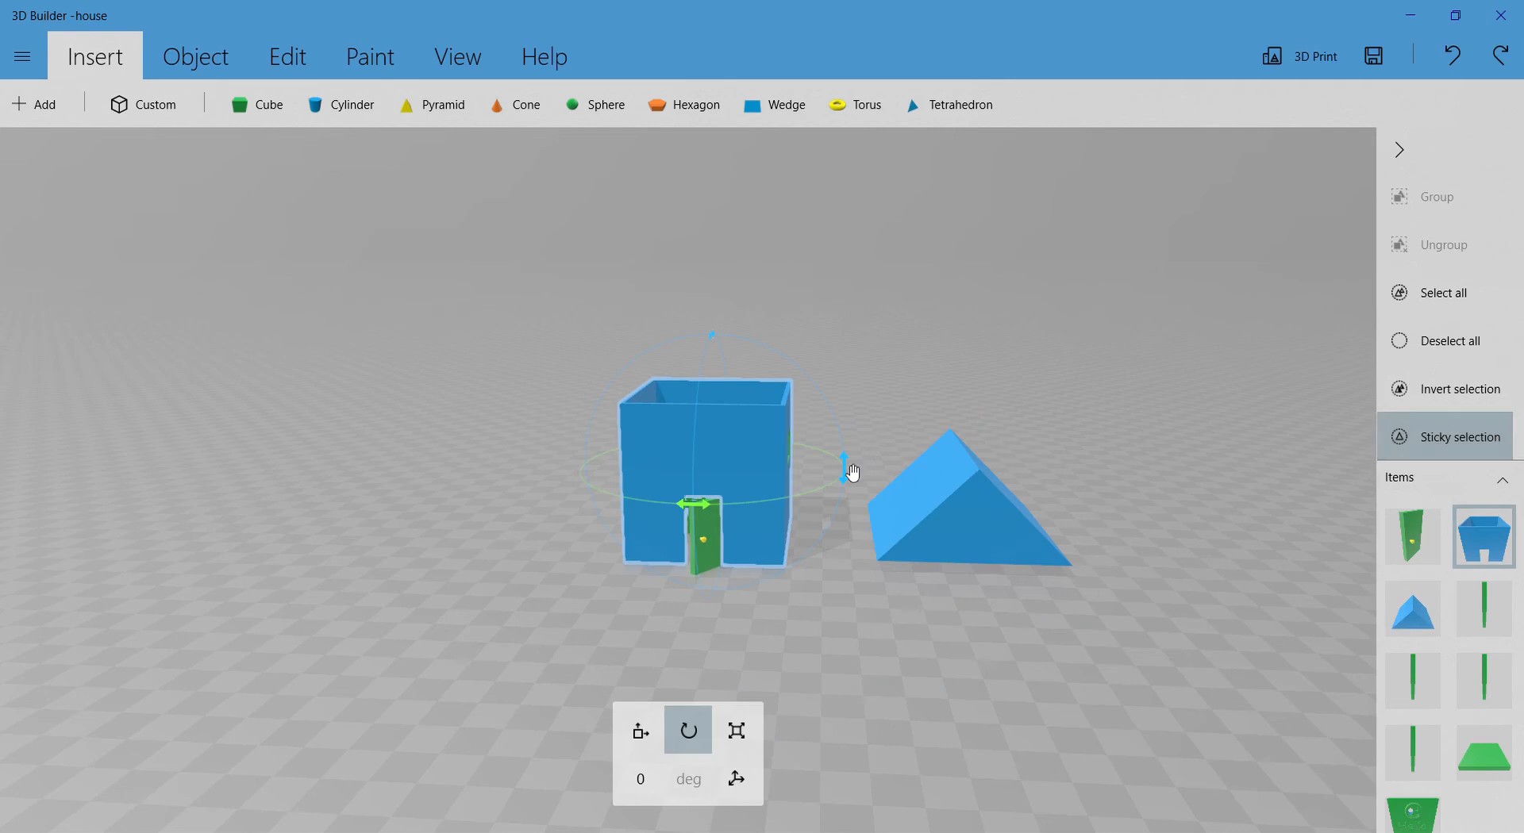
drag(846, 466, 727, 302)
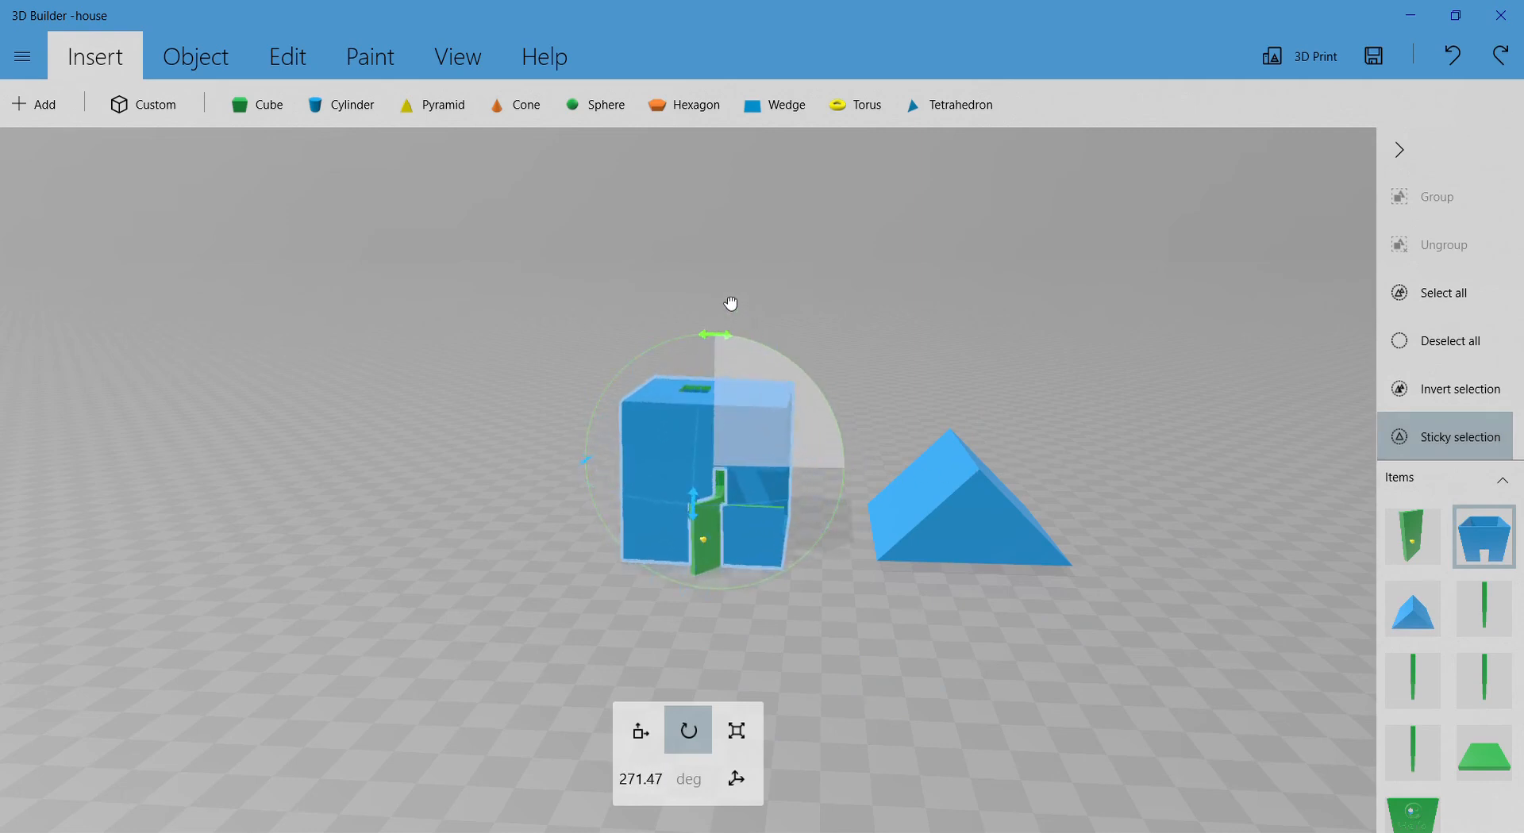
- Examine the chair through the open side of the tipped house body, close up and from several angles
scroll(503, 578, up, 3)
right_drag(501, 577, 904, 375)
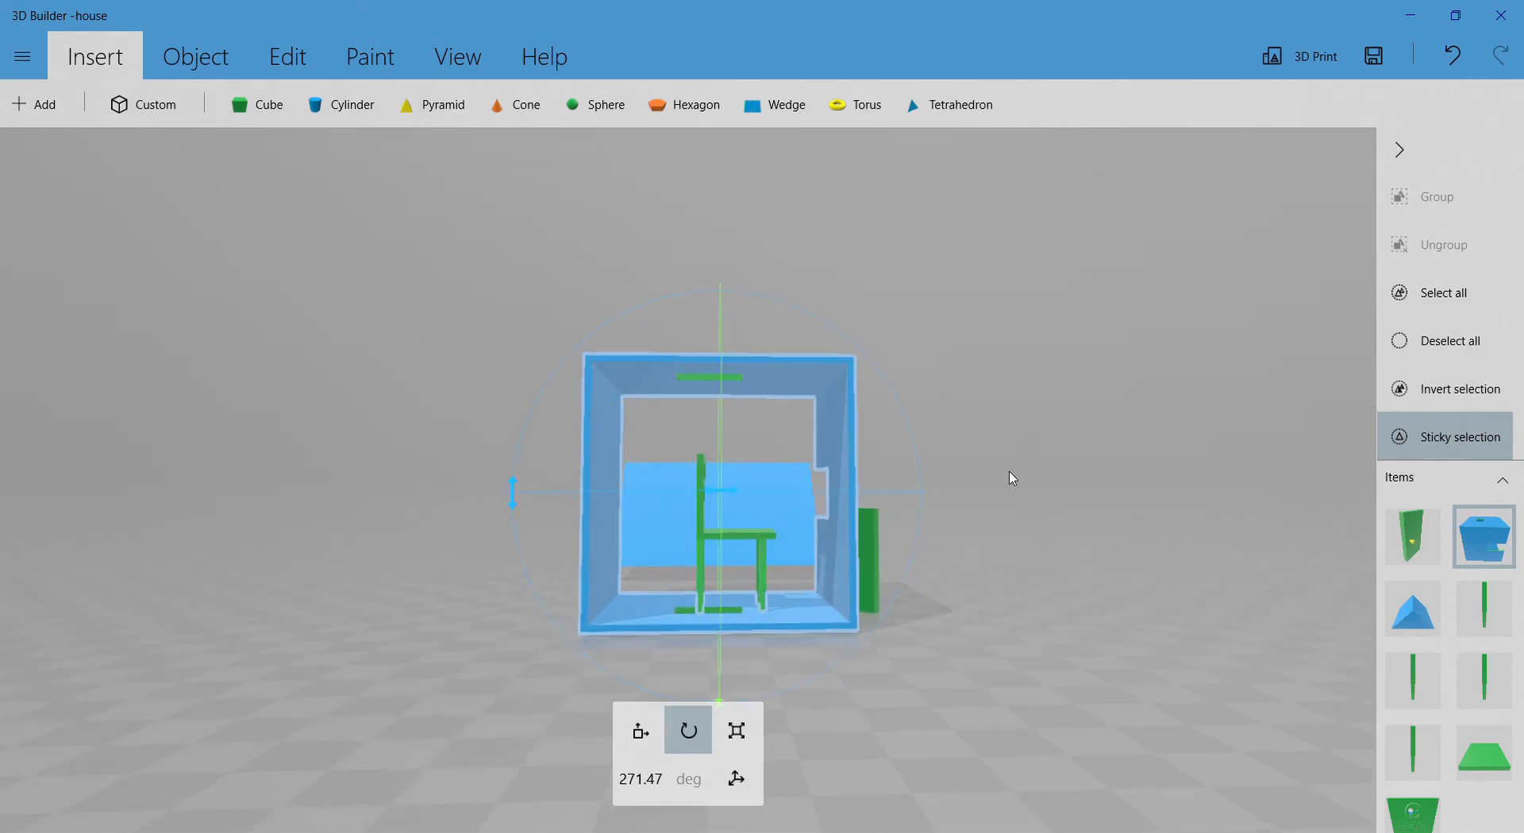
right_drag(1009, 471, 956, 412)
scroll(956, 412, up, 5)
drag(1132, 481, 823, 636)
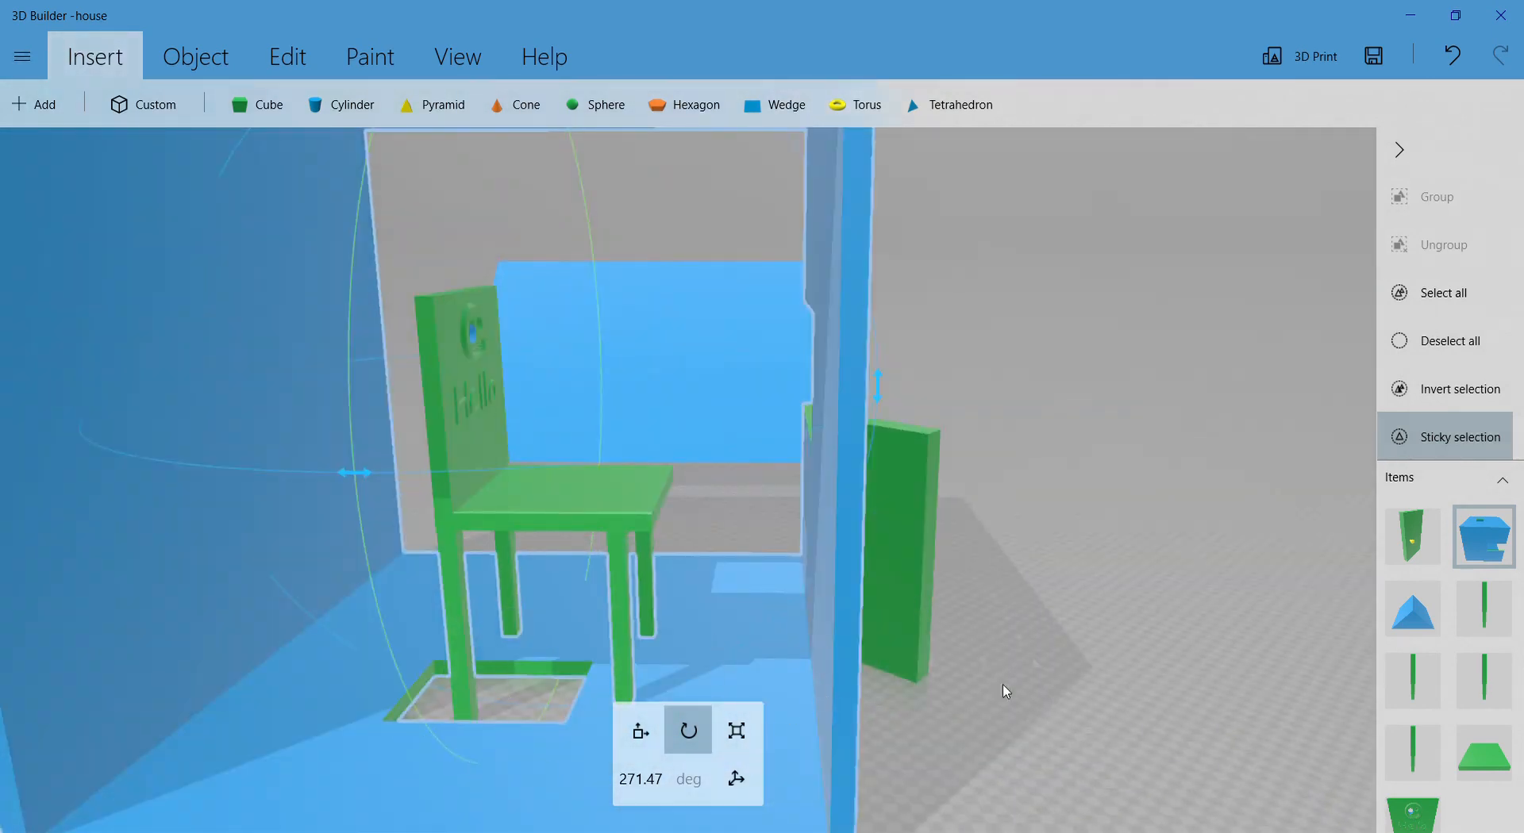
drag(1032, 682, 1151, 643)
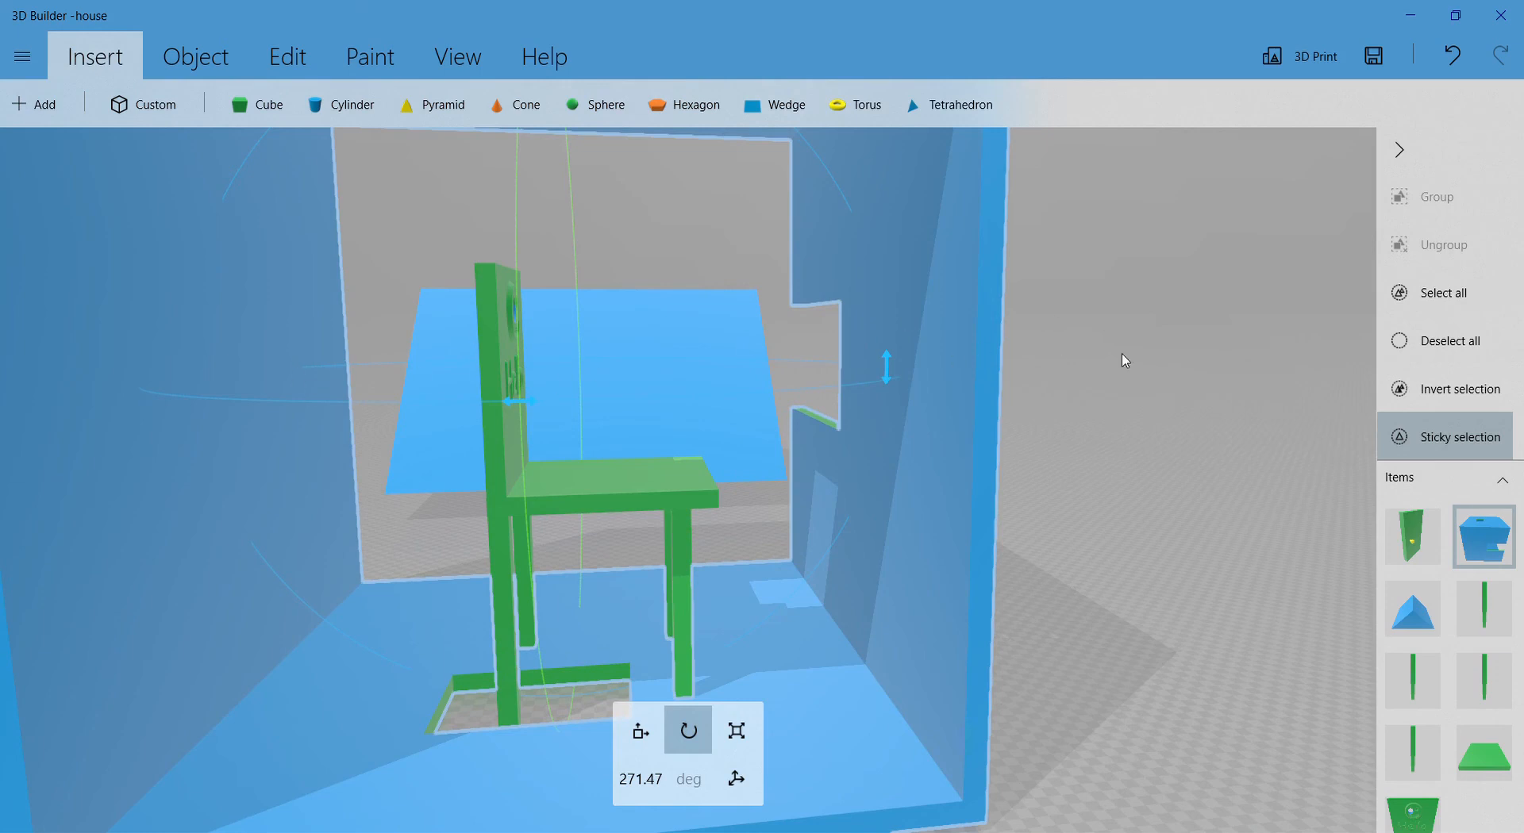
drag(1276, 596, 553, 566)
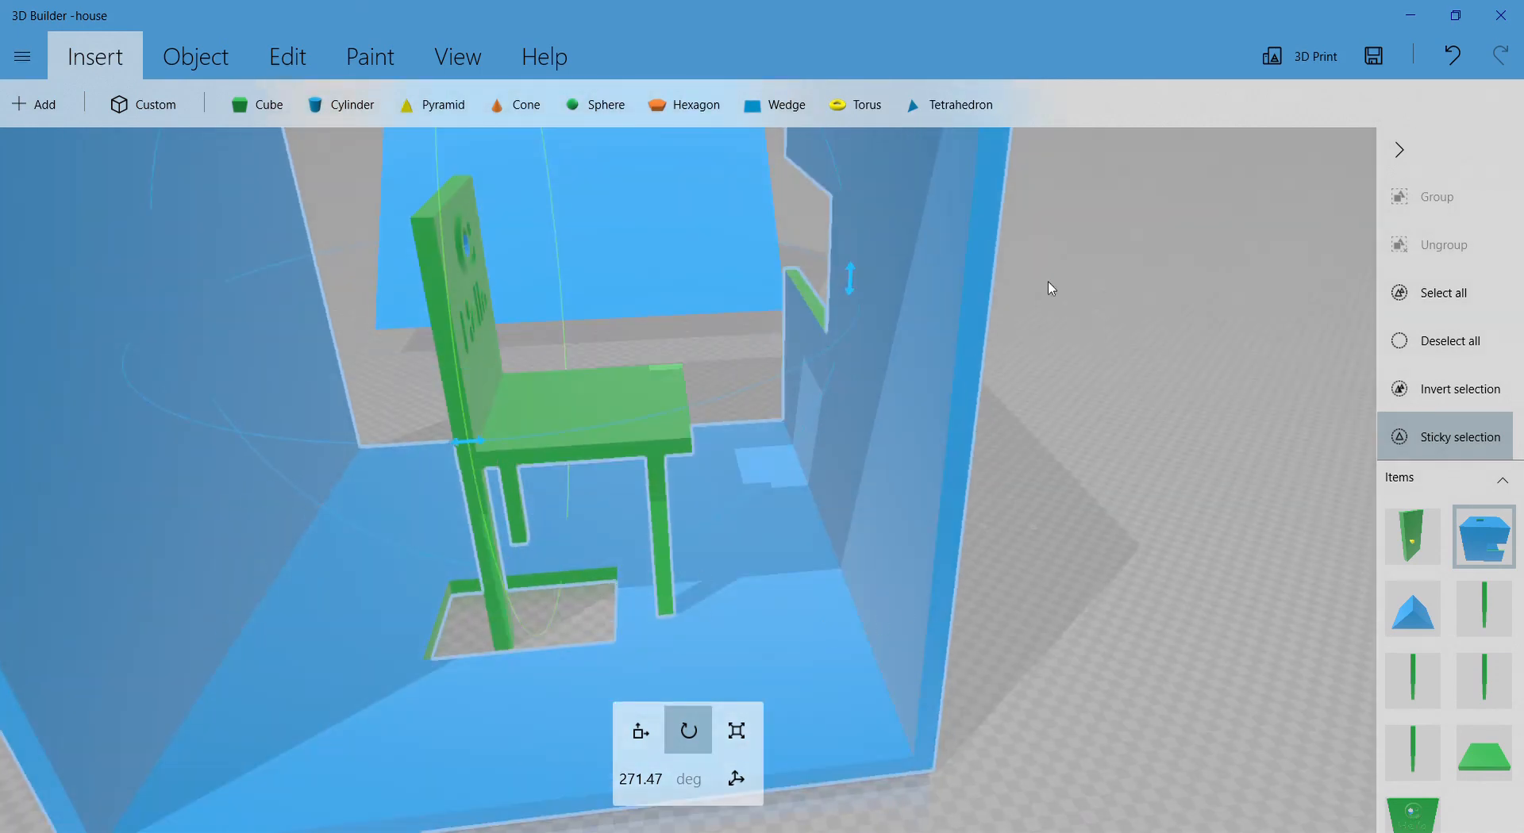
right_drag(1090, 354, 1122, 500)
scroll(1127, 397, down, 3)
drag(1129, 370, 955, 258)
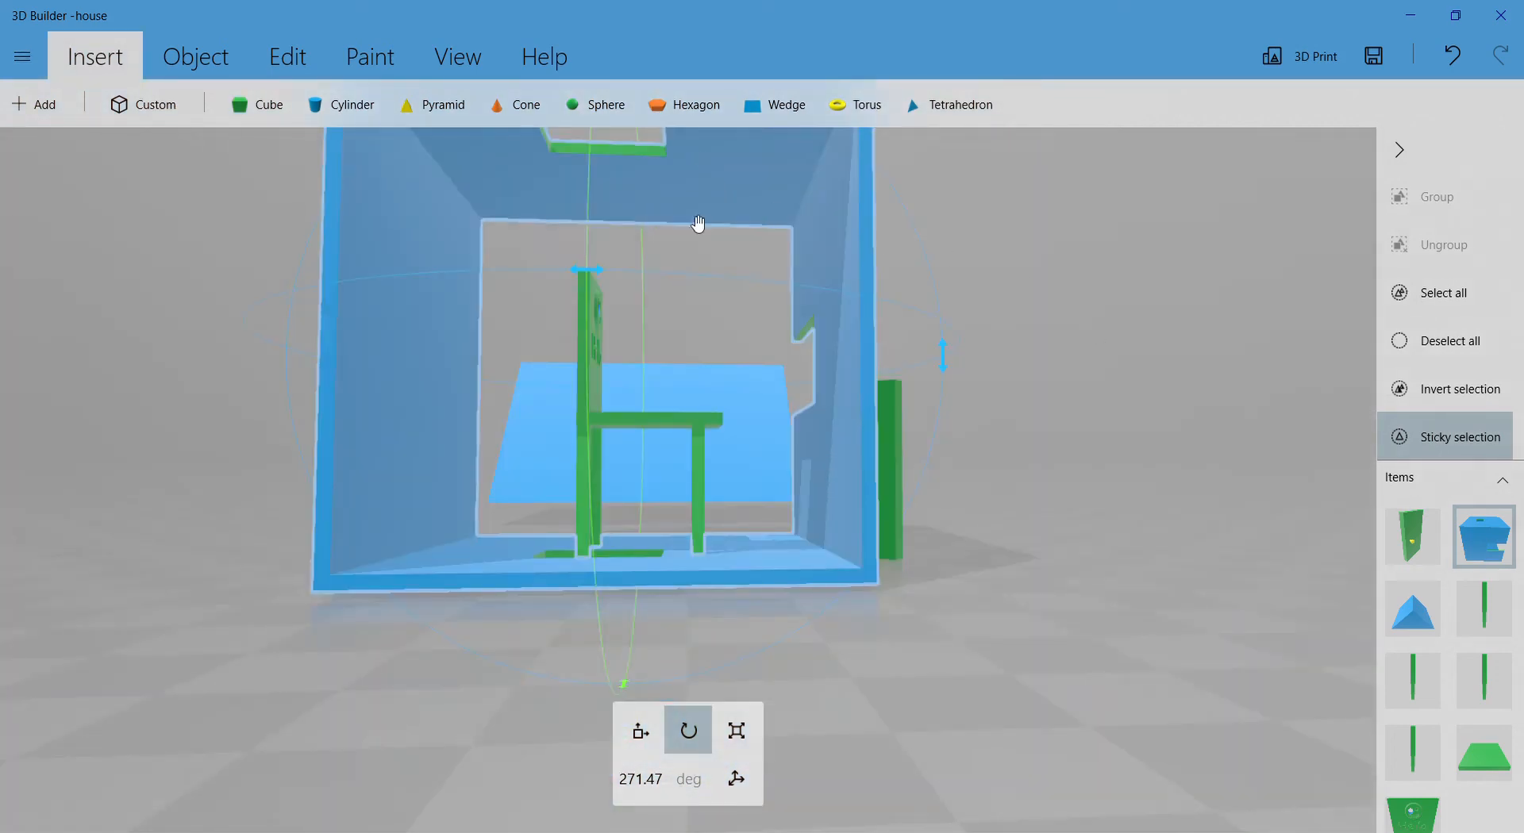
right_drag(1126, 378, 1119, 522)
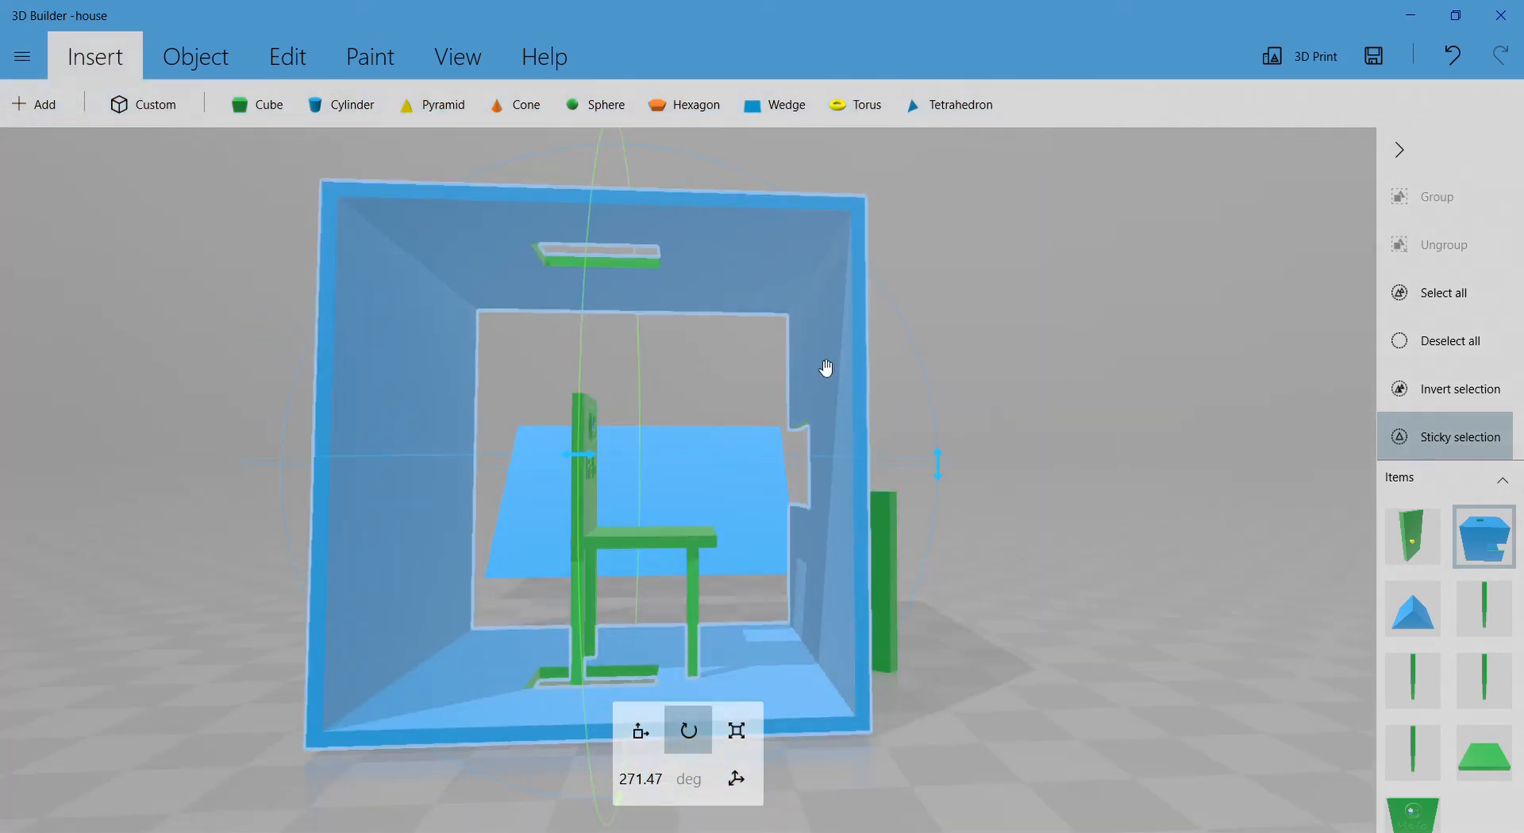
- Undo the house body's rotation and check the house from the front and above
key(ctrl+z)
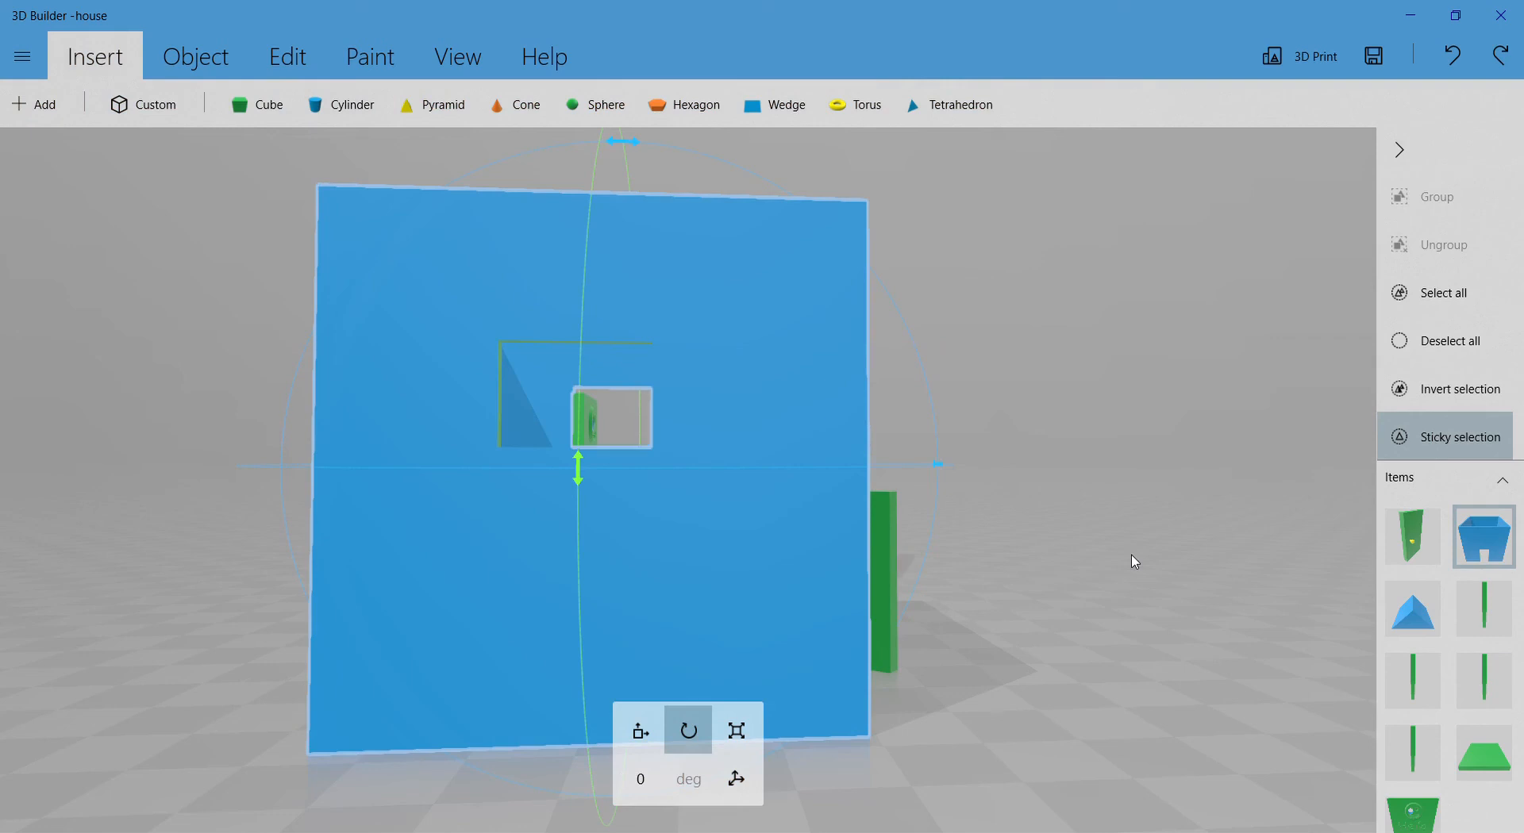
drag(1148, 544, 775, 556)
scroll(776, 556, down, 2)
drag(898, 561, 815, 663)
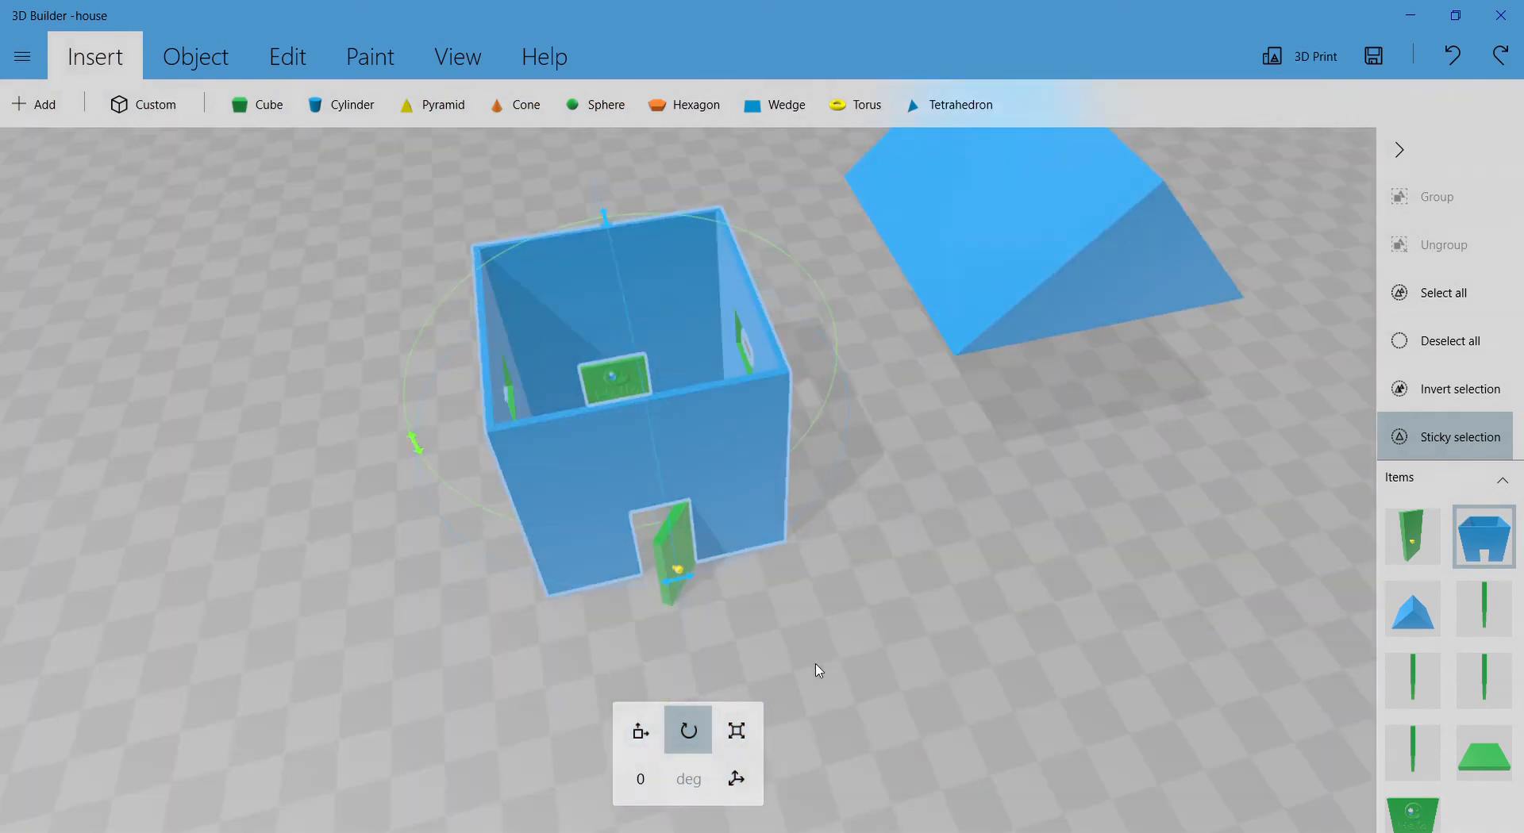
drag(944, 546, 825, 507)
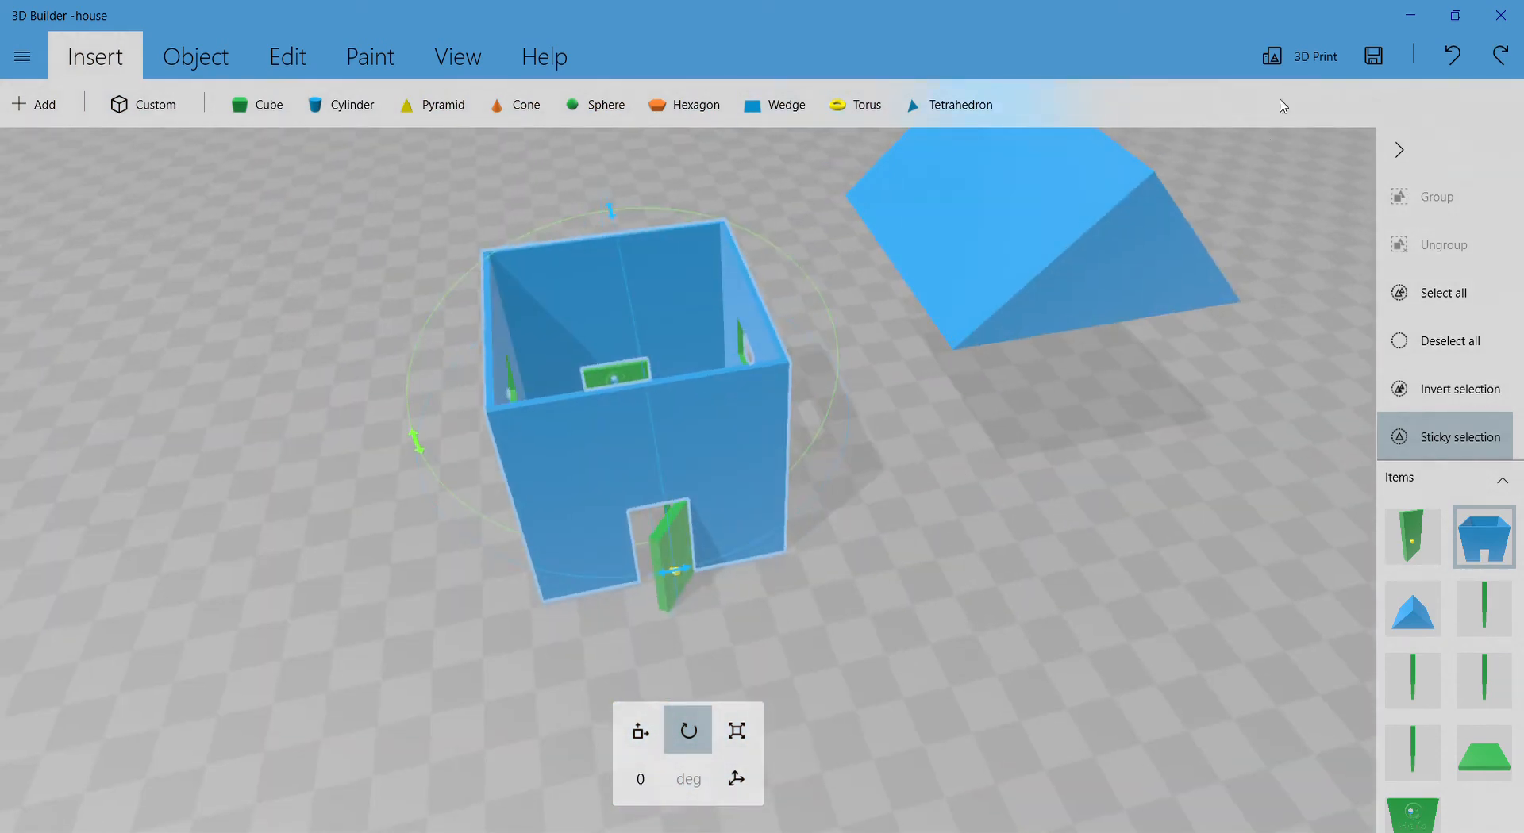